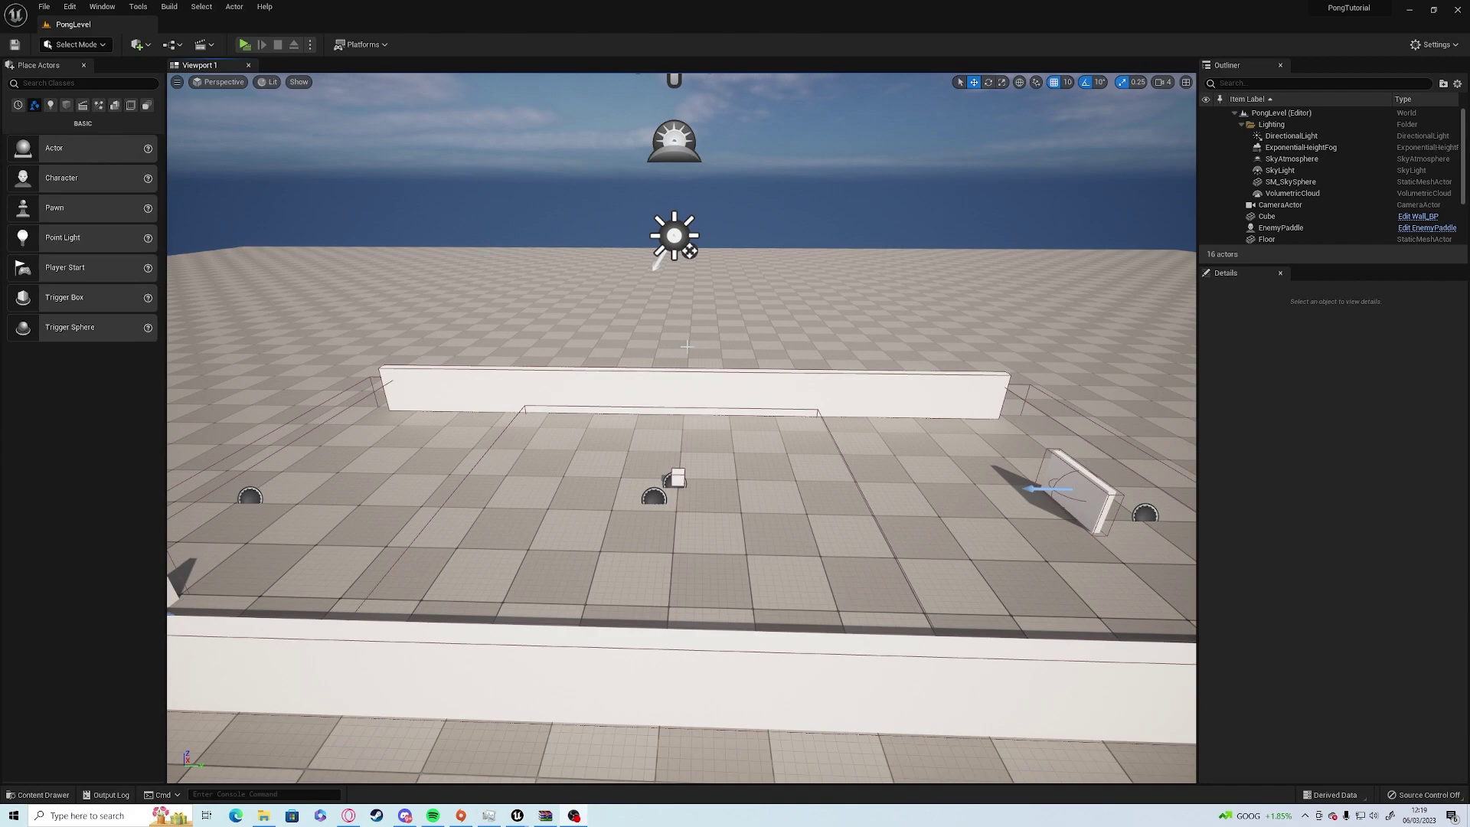
Play-test the existing Pong level in a preview window and end the session
{"action": "mouse_move", "coordinate": [683, 393]}
{"action": "right_mouse_down"}
{"action": "mouse_move", "coordinate": [744, 393]}
{"action": "mouse_move", "coordinate": [691, 393]}
{"action": "right_mouse_up"}
{"action": "key", "text": "s"}
{"action": "key", "text": "w"}
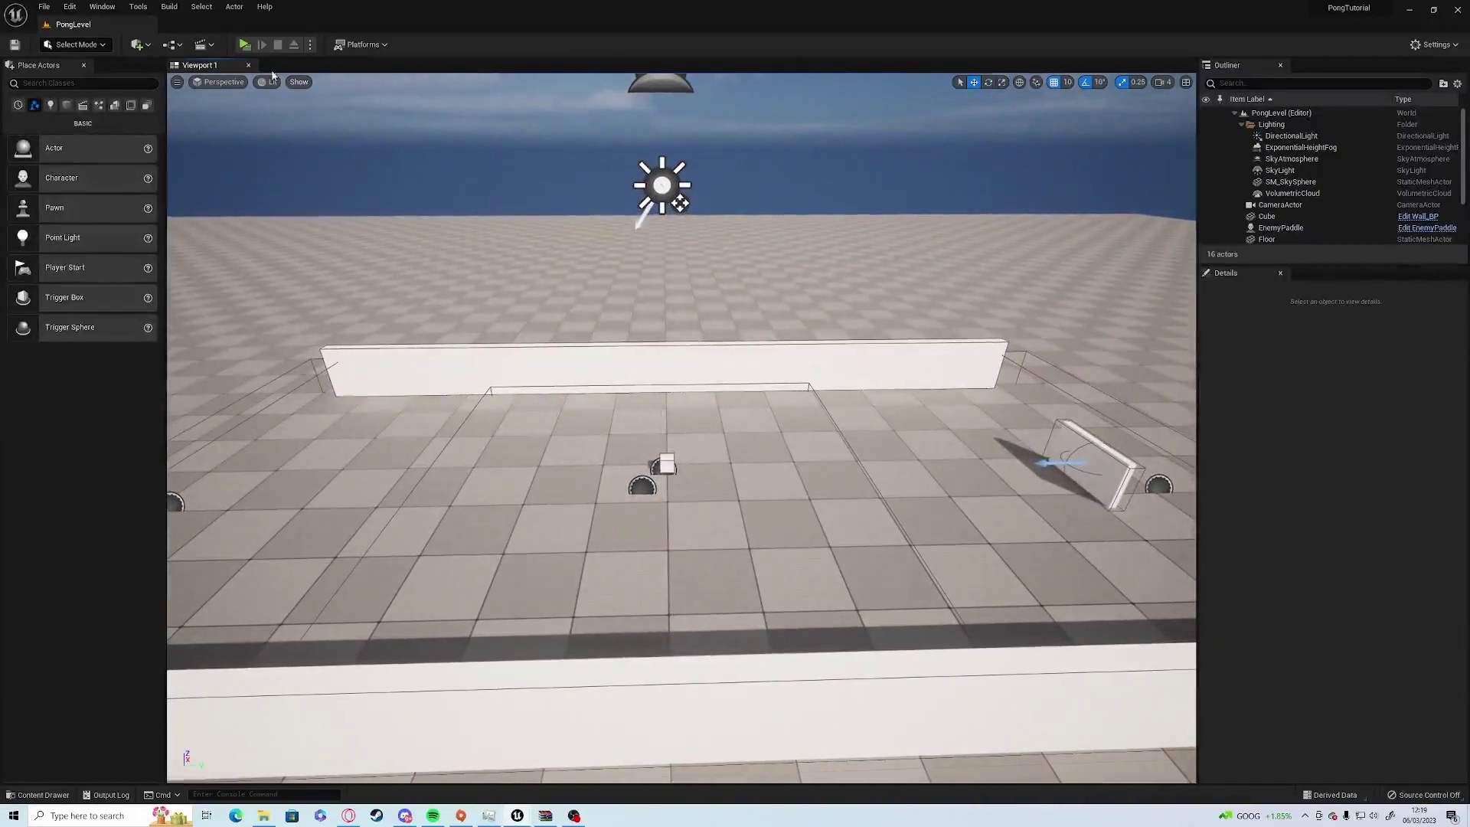
{"action": "left_click", "coordinate": [244, 45]}
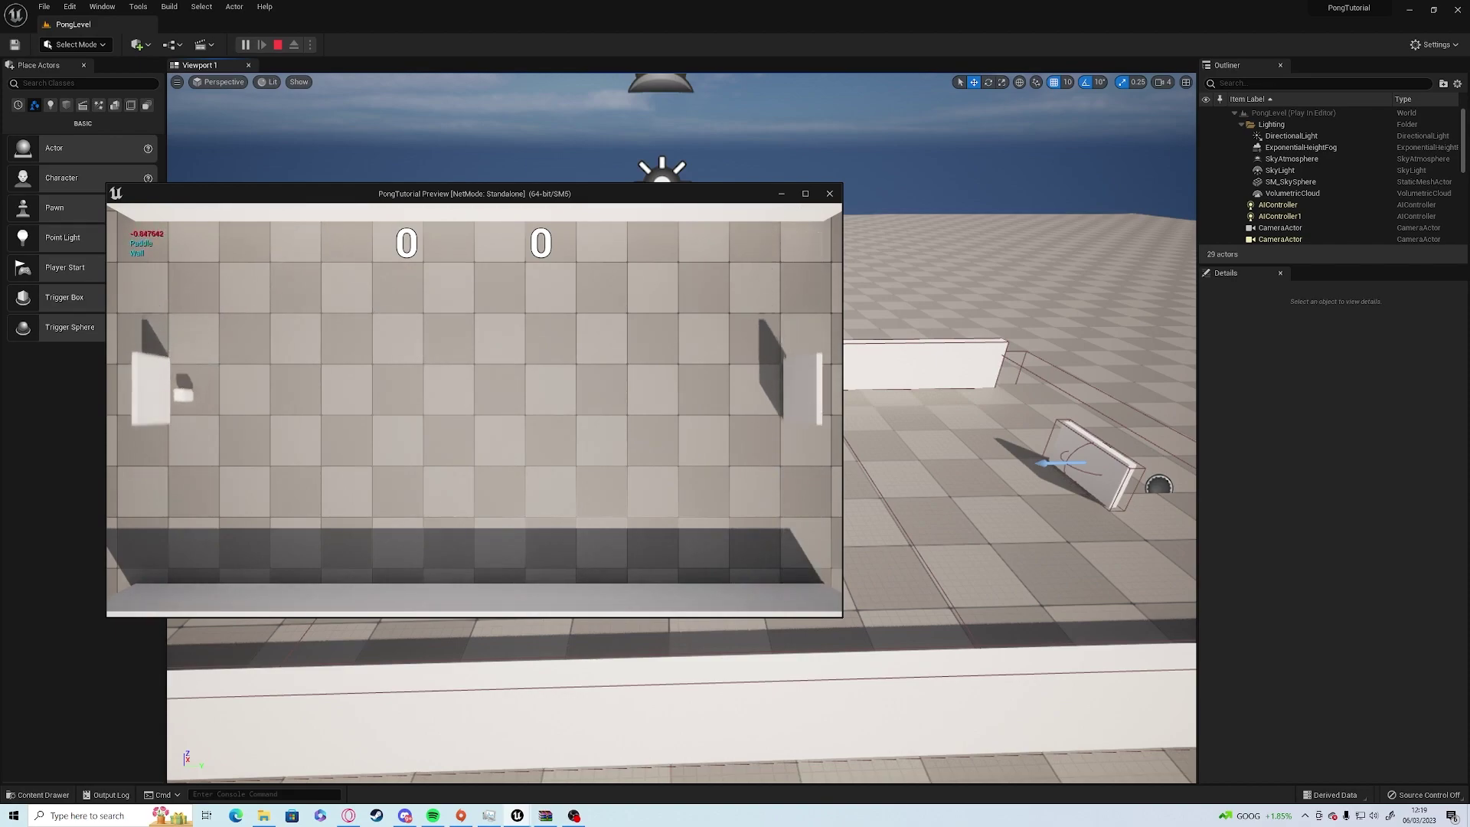
{"action": "key", "text": "Escape"}
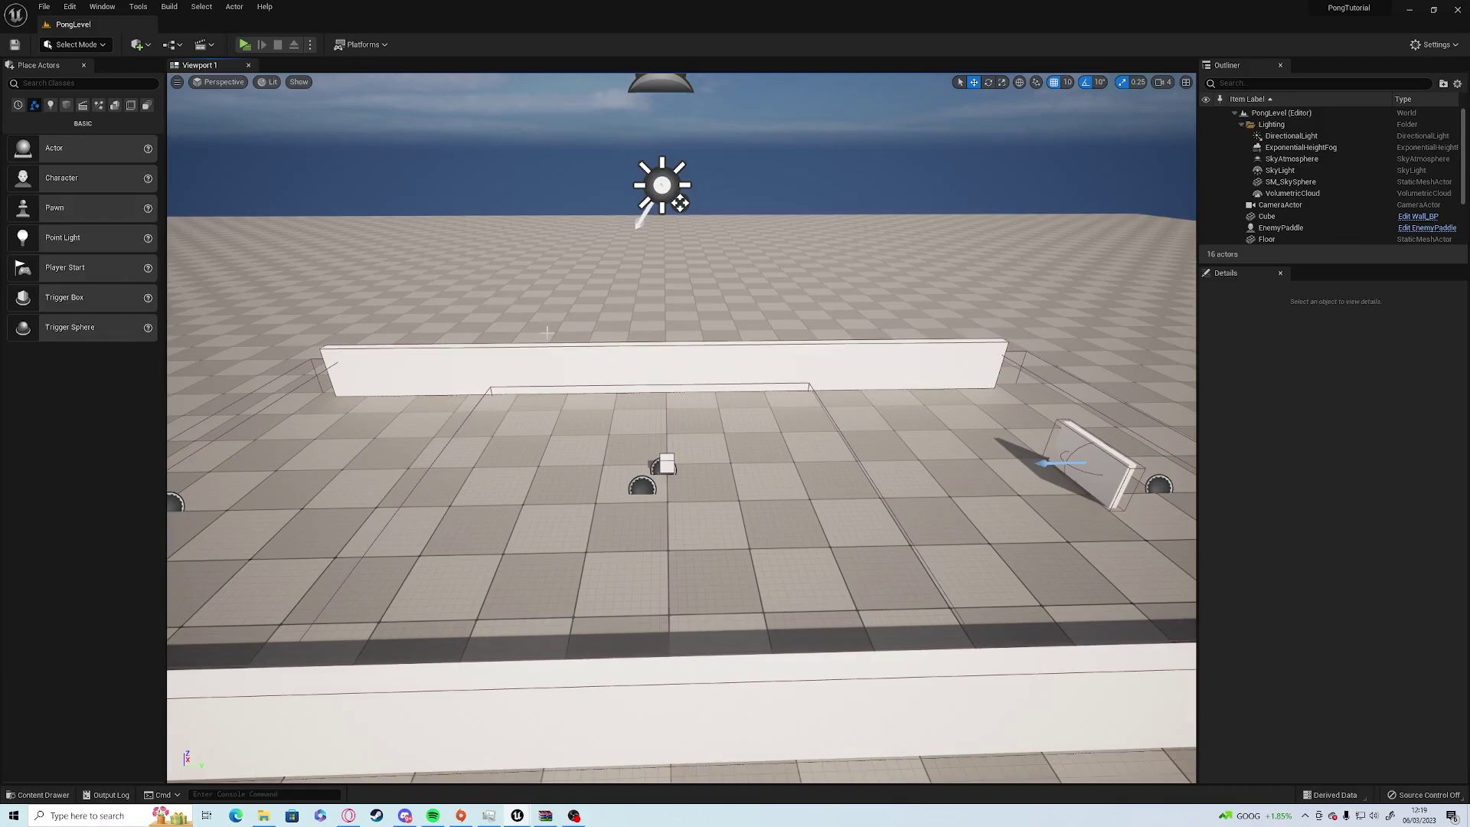
Create a new level from the Basic template
{"action": "key", "text": "s"}
{"action": "right_click_drag", "start_coordinate": [613, 420], "coordinate": [613, 389]}
{"action": "key", "text": "w"}
{"action": "key", "text": "s"}
{"action": "right_click_drag", "start_coordinate": [711, 304], "coordinate": [715, 308]}
{"action": "left_click", "coordinate": [43, 7]}
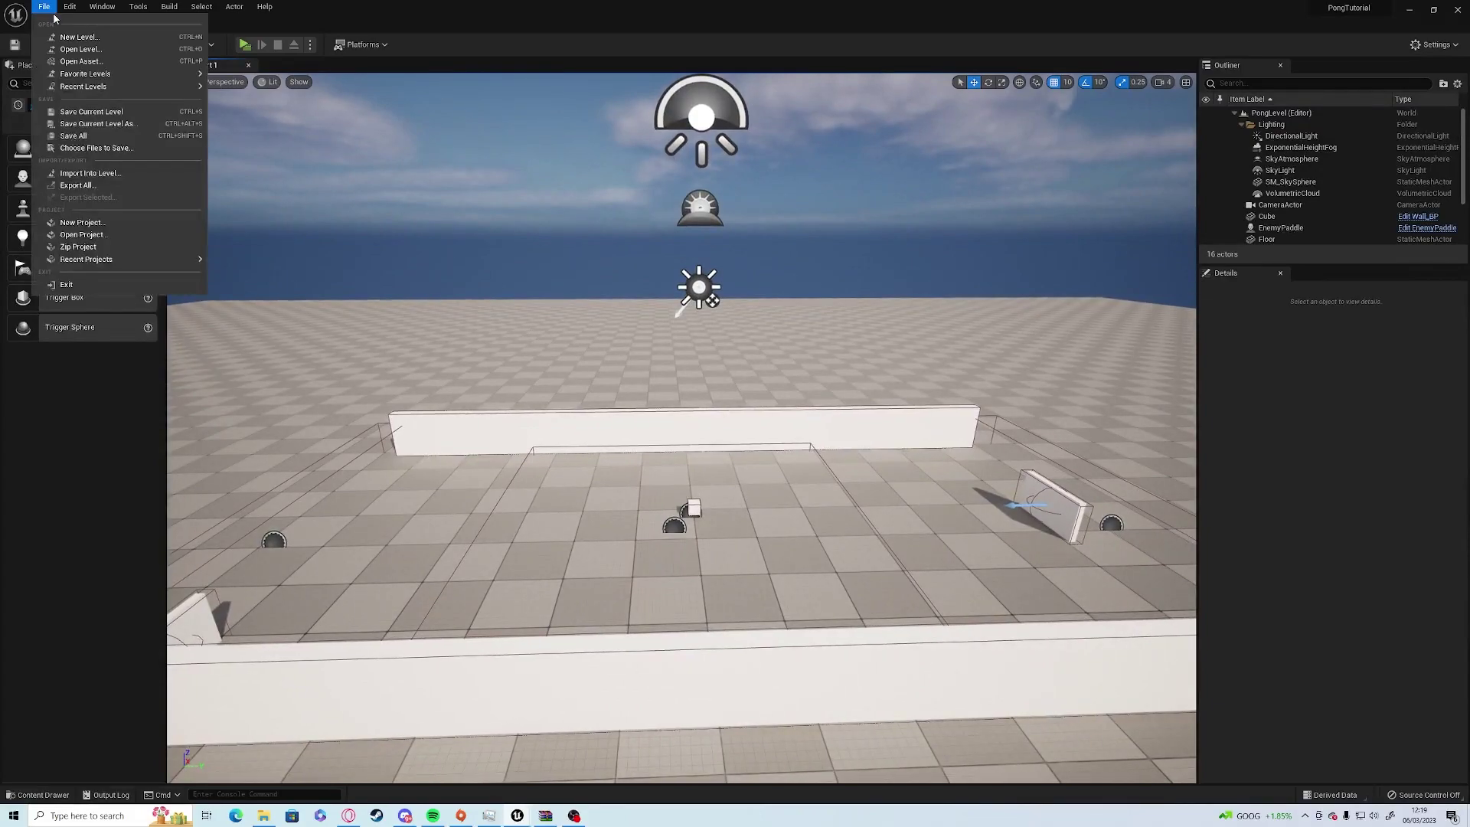
{"action": "left_click", "coordinate": [65, 38]}
{"action": "left_click", "coordinate": [745, 360]}
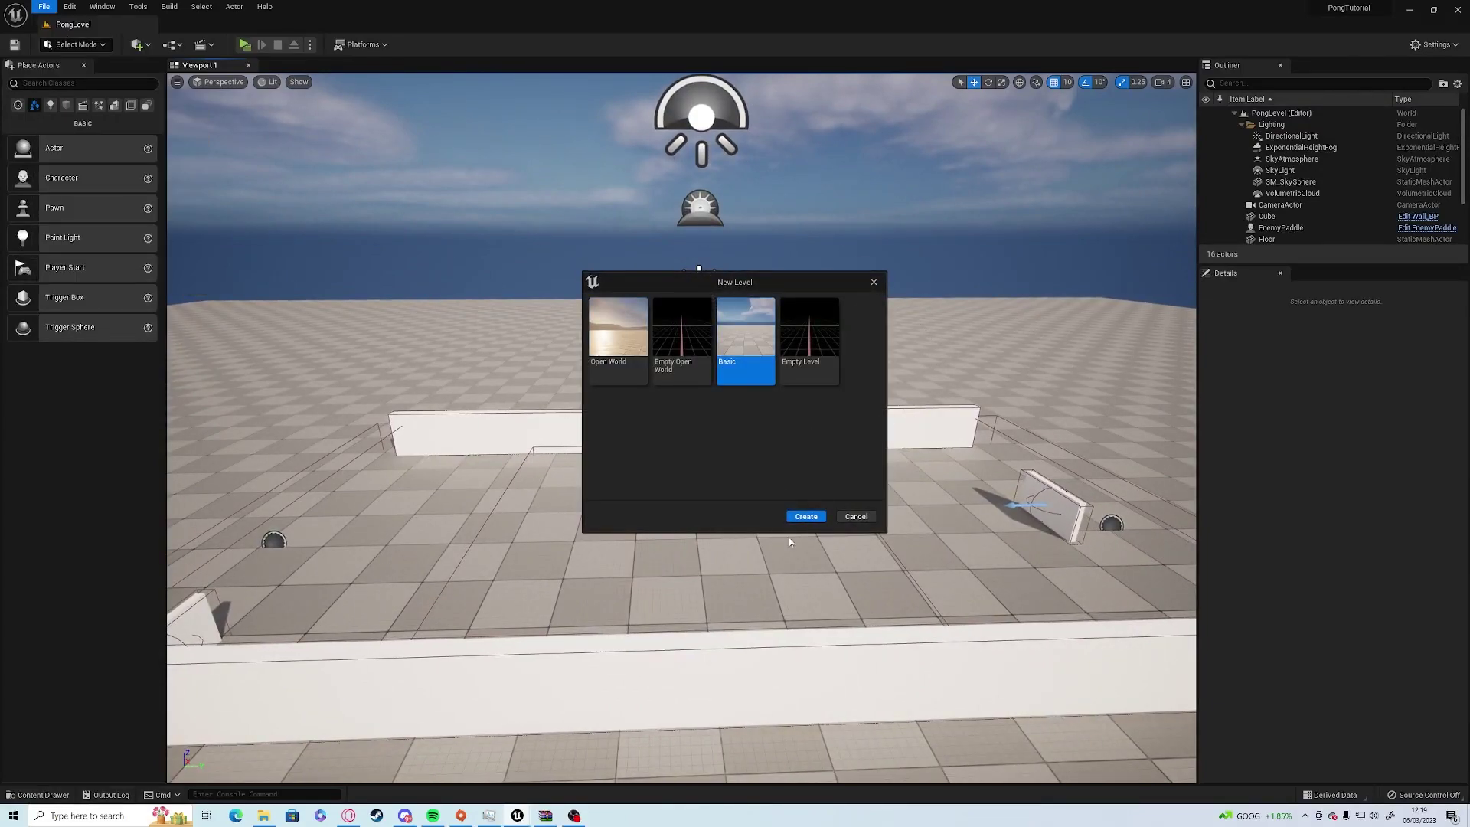
{"action": "left_click", "coordinate": [803, 521]}
Save the new level in the Content folder as MenuMap
{"action": "mouse_move", "coordinate": [803, 521]}
{"action": "right_mouse_down"}
{"action": "mouse_move", "coordinate": [850, 574]}
{"action": "mouse_move", "coordinate": [788, 536]}
{"action": "right_mouse_up"}
{"action": "right_click_drag", "start_coordinate": [674, 203], "coordinate": [673, 203]}
{"action": "key", "text": "ctrl+s"}
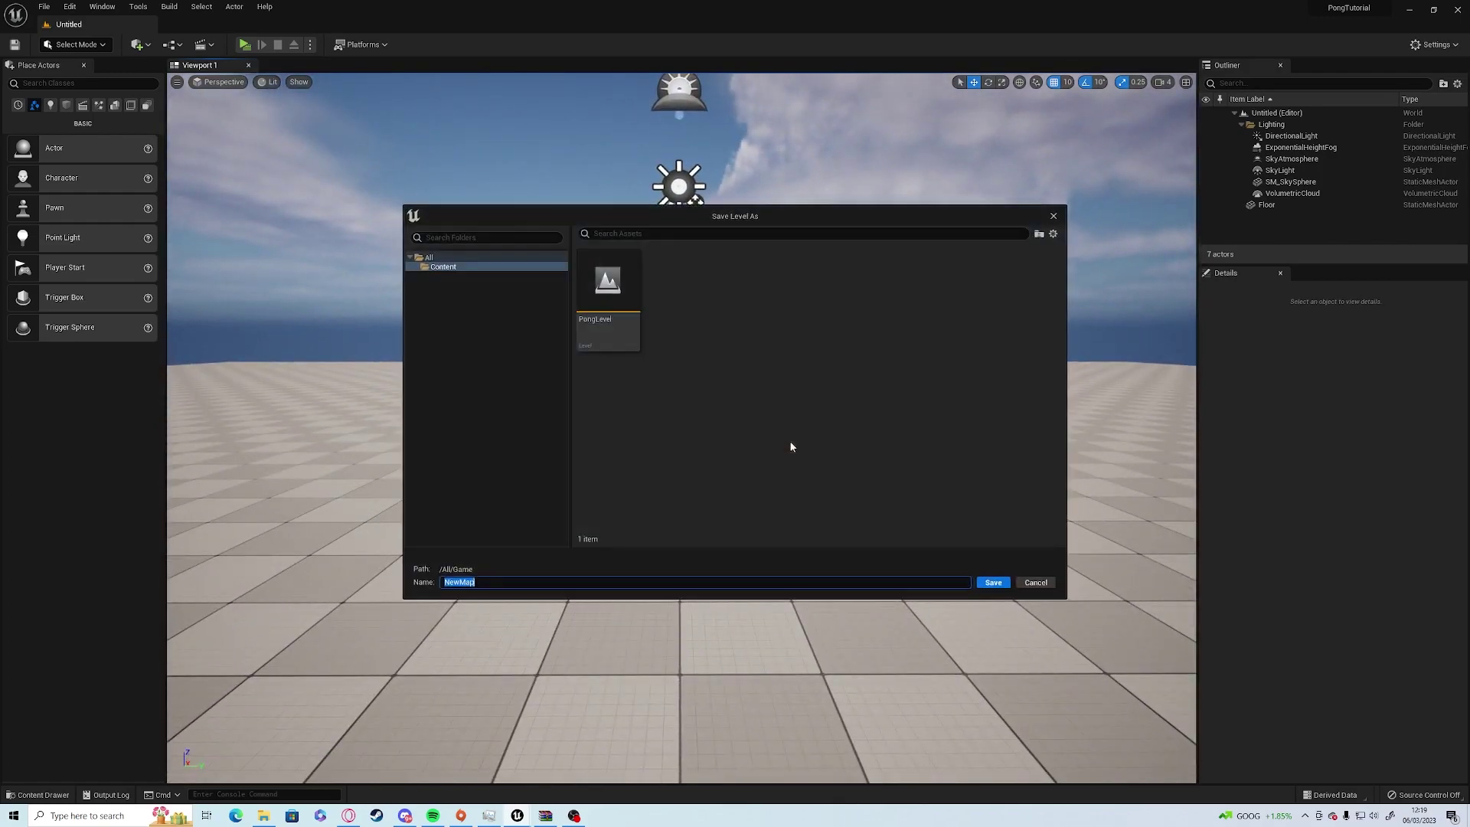
{"action": "type", "text": "MenuMap"}
{"action": "key", "text": "Return"}
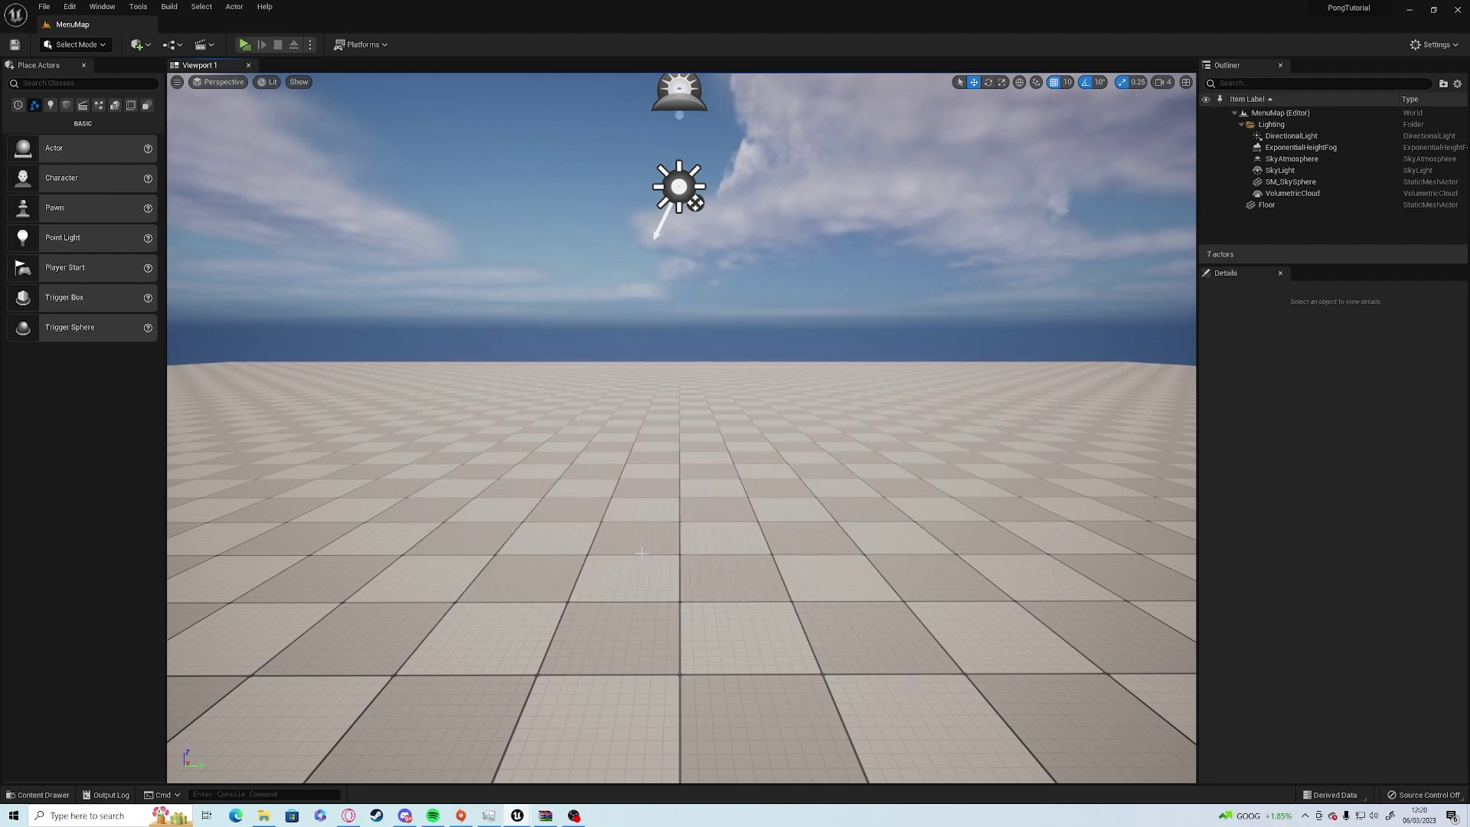
Create a User Widget based Widget Blueprint named Menu_UMG in the Content folder
{"action": "mouse_move", "coordinate": [683, 462]}
{"action": "right_mouse_down"}
{"action": "mouse_move", "coordinate": [703, 480]}
{"action": "mouse_move", "coordinate": [683, 478]}
{"action": "right_mouse_up"}
{"action": "key", "text": "s"}
{"action": "key", "text": "w"}
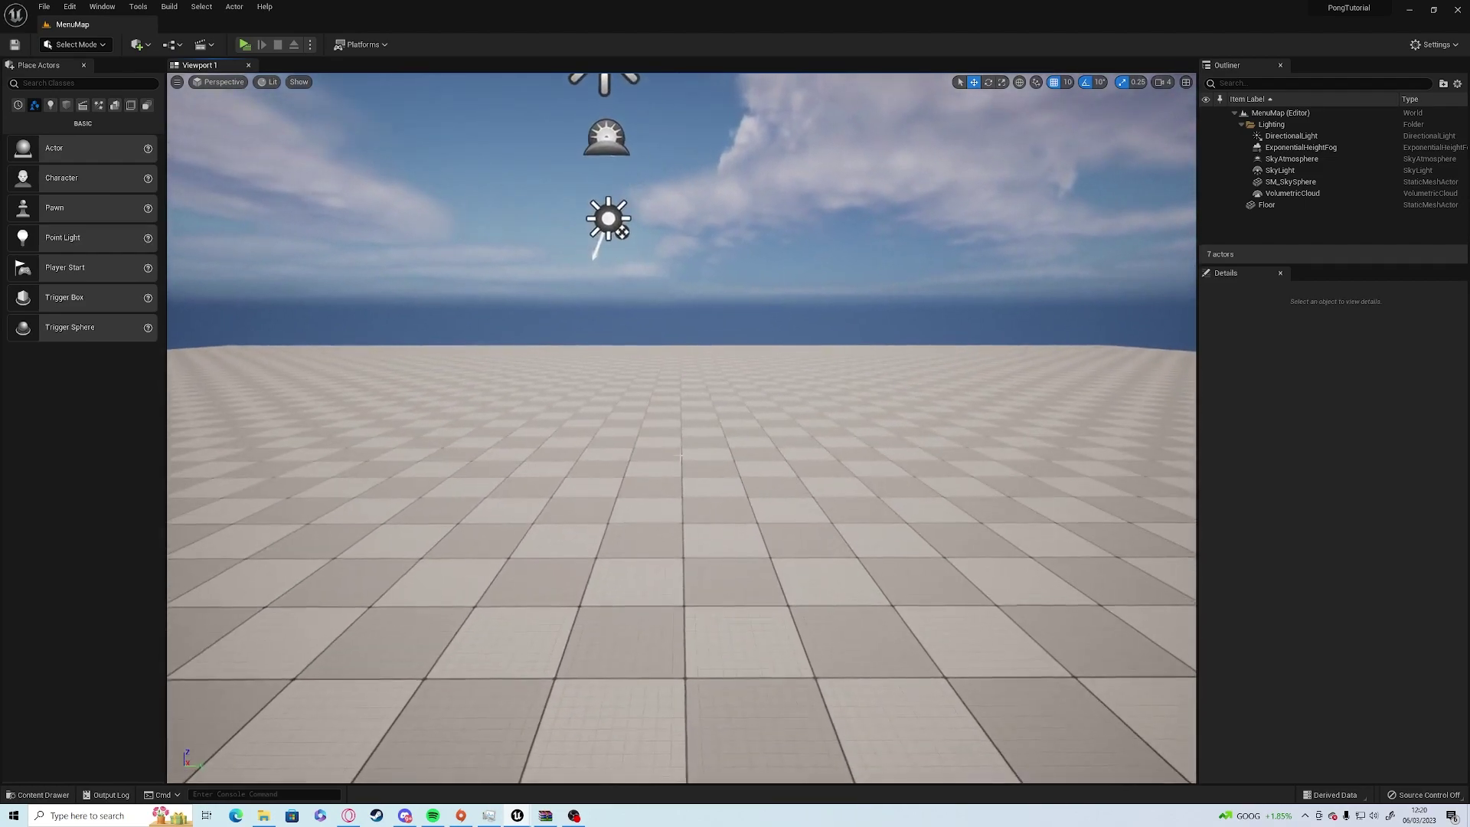
{"action": "key", "text": "ctrl+space"}
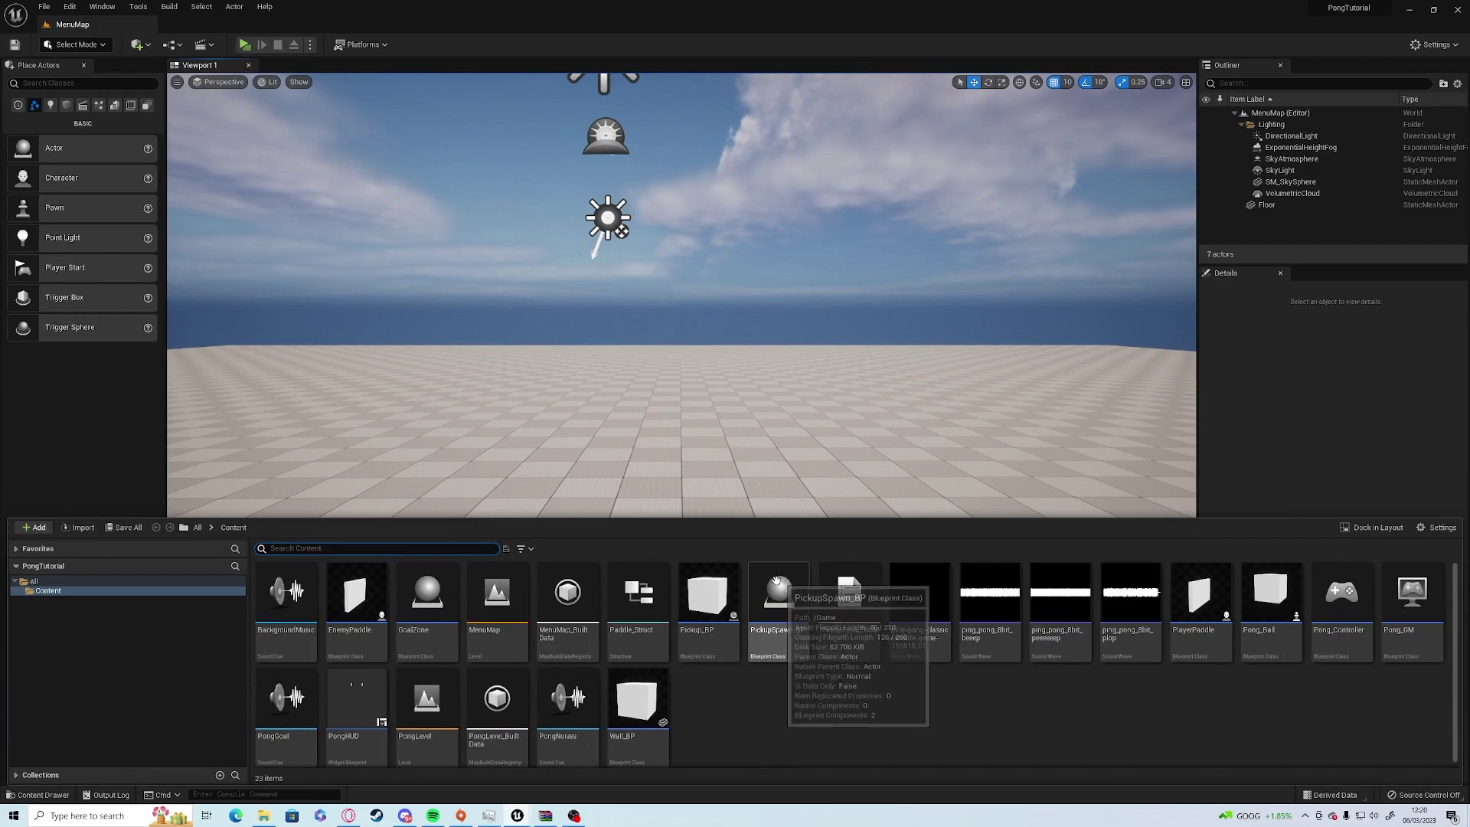
{"action": "right_click", "coordinate": [733, 724]}
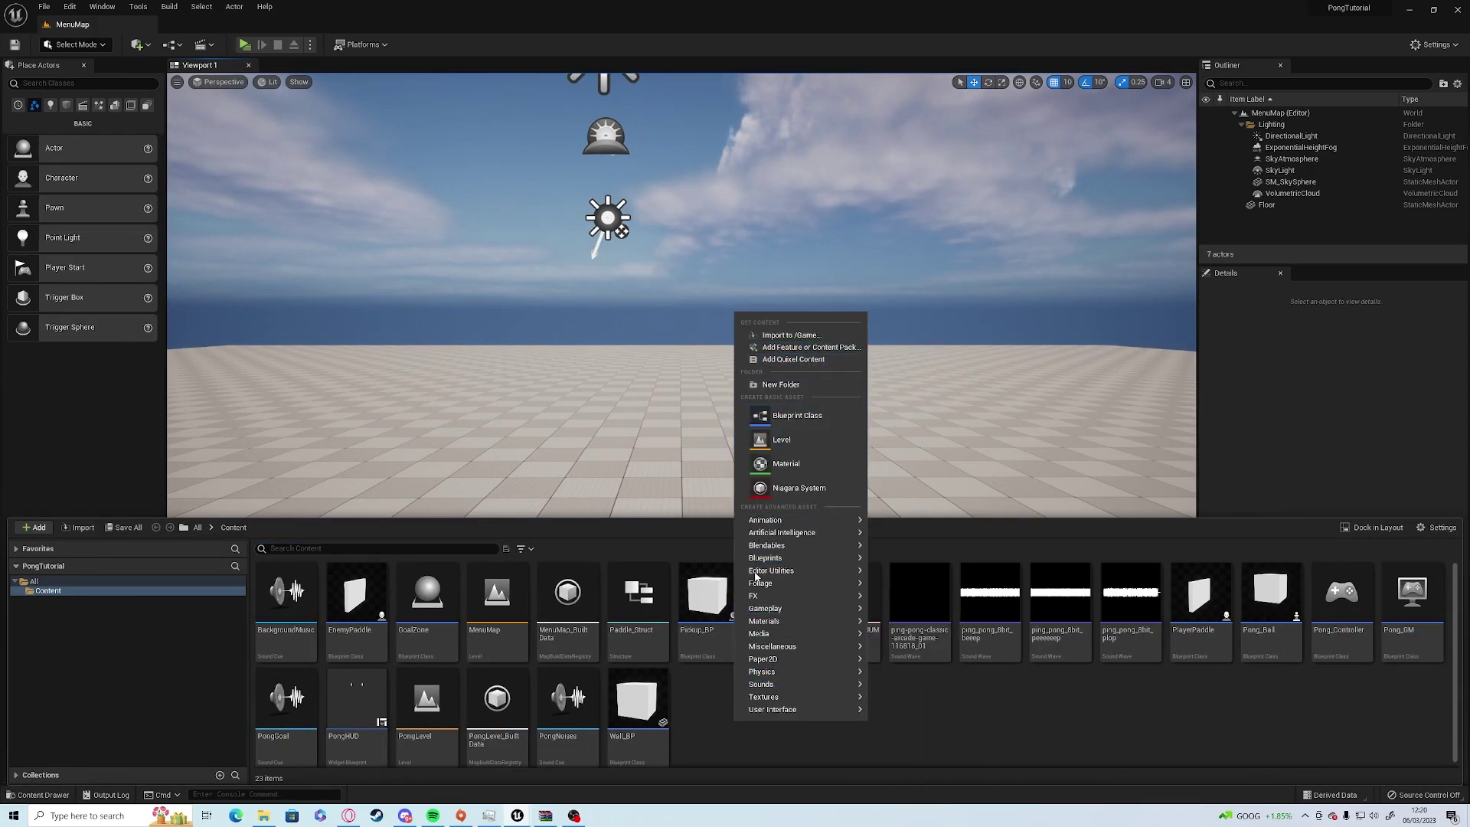
{"action": "mouse_move", "coordinate": [788, 709]}
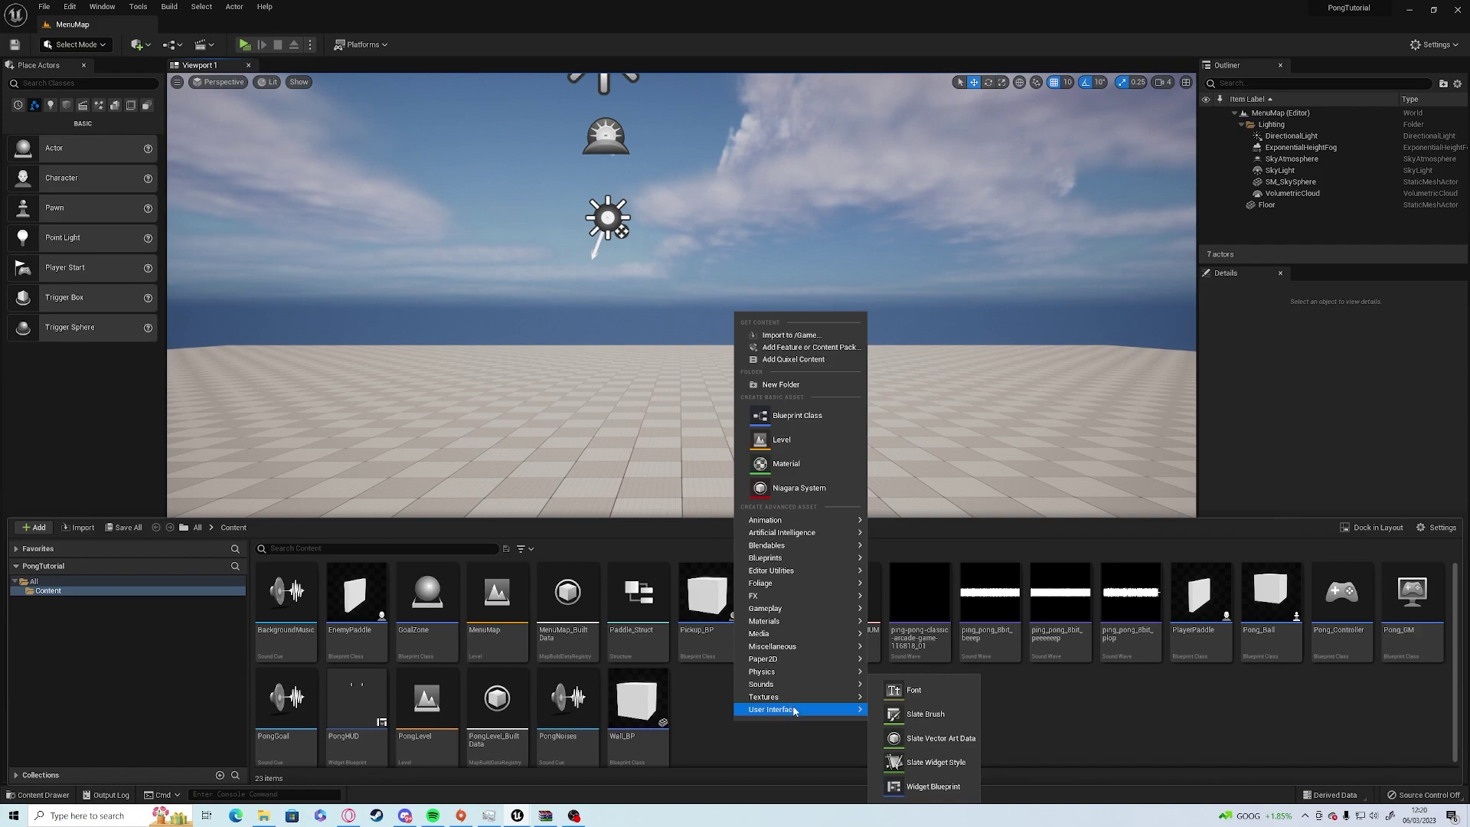
{"action": "left_click", "coordinate": [933, 786]}
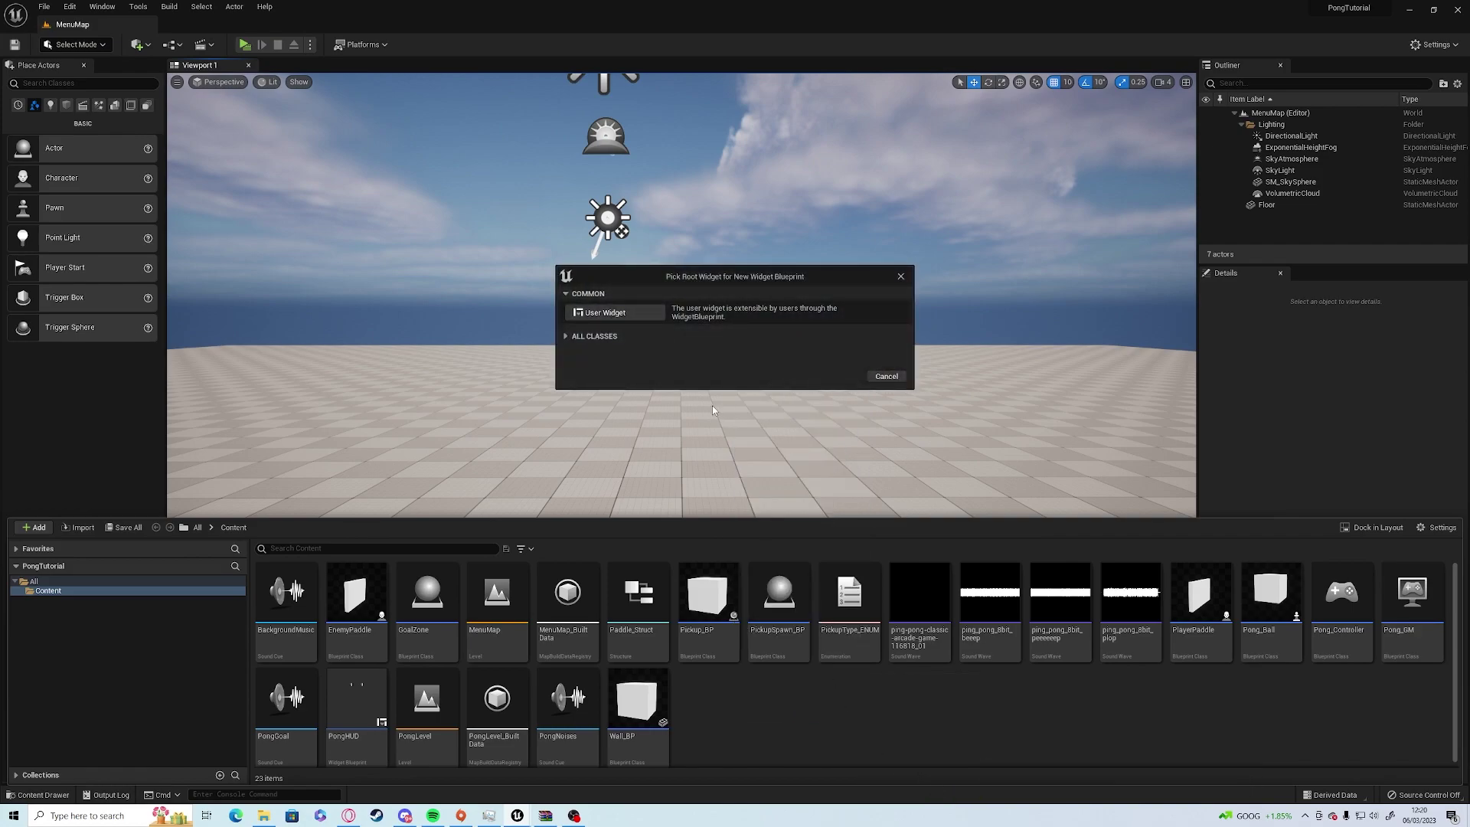
{"action": "left_click", "coordinate": [628, 316]}
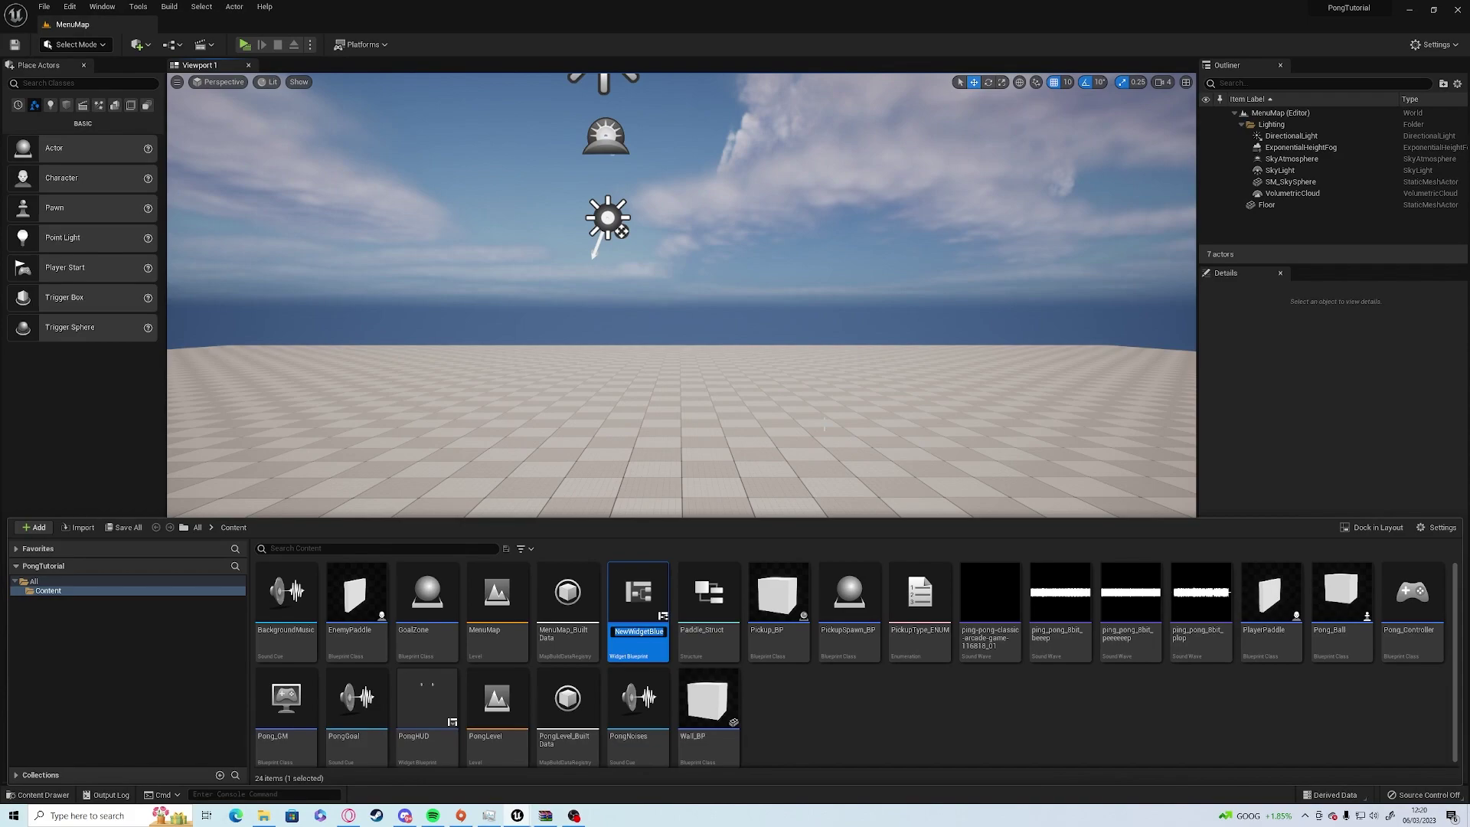
{"action": "type", "text": "Menu_"}
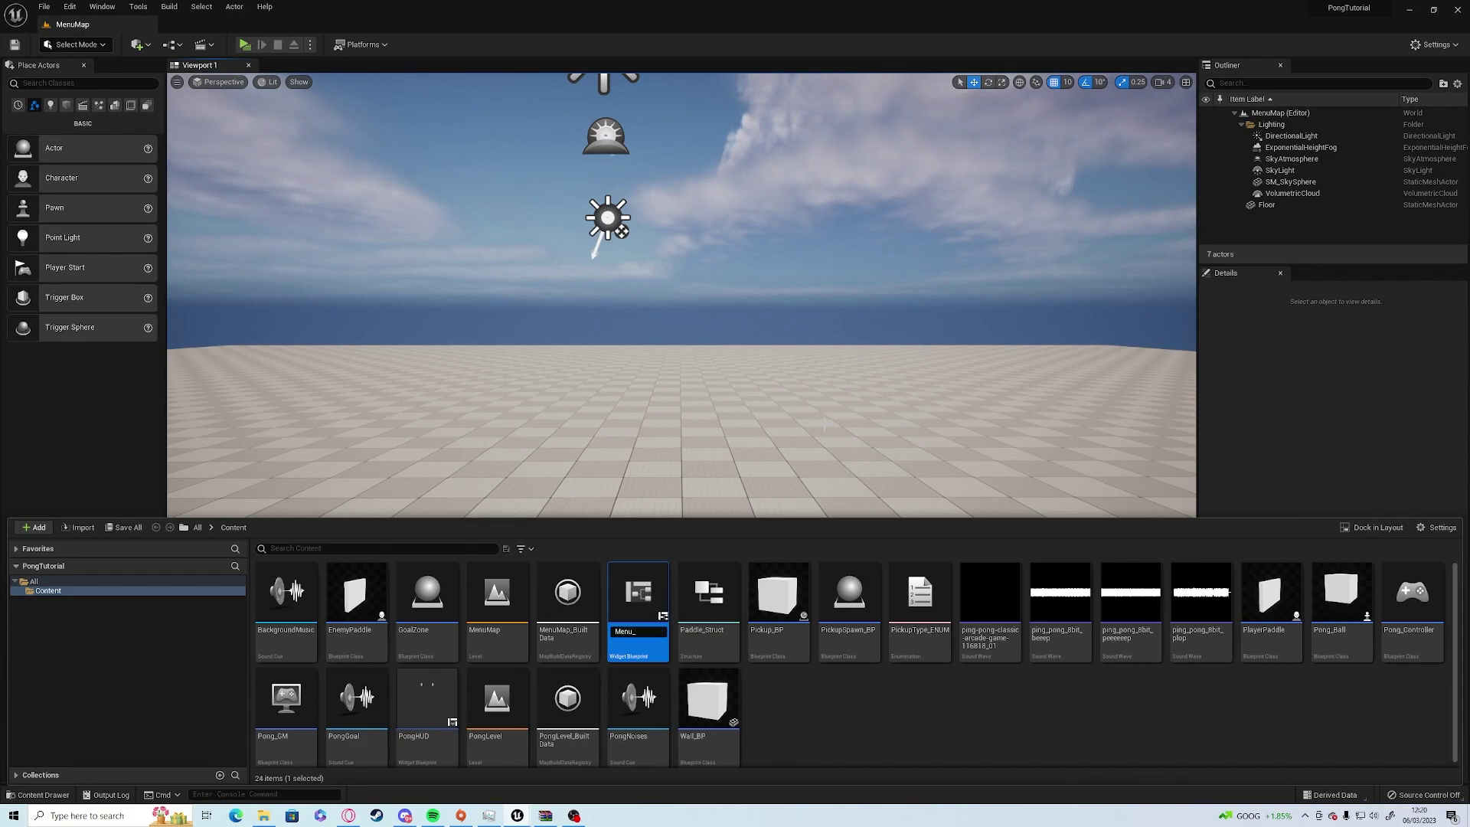
{"action": "type", "text": "UMG"}
{"action": "key", "text": "Return"}
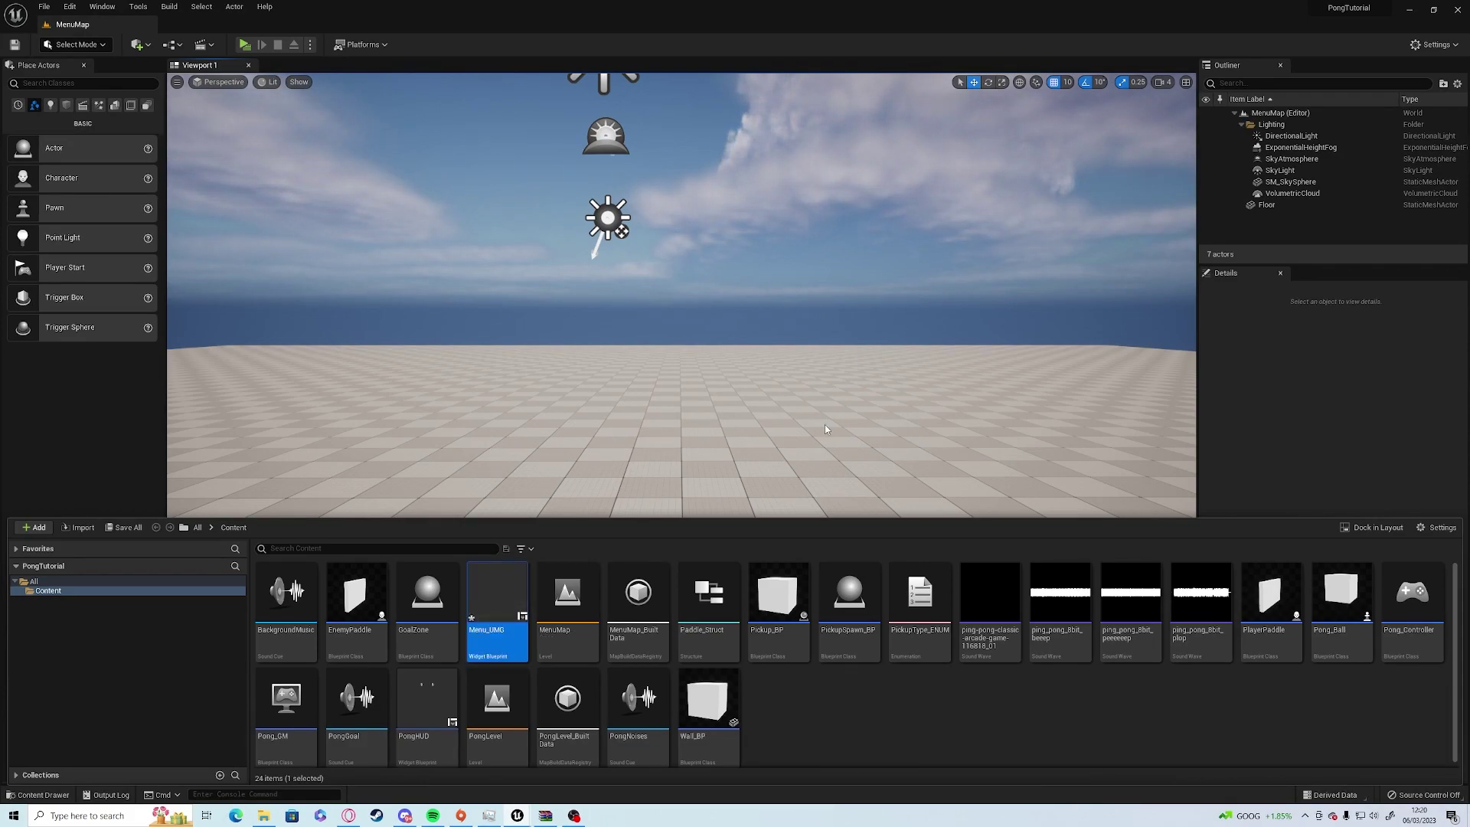
Open the Menu_UMG widget blueprint and dock its editor beside the MenuMap tab
{"action": "key", "text": "Return"}
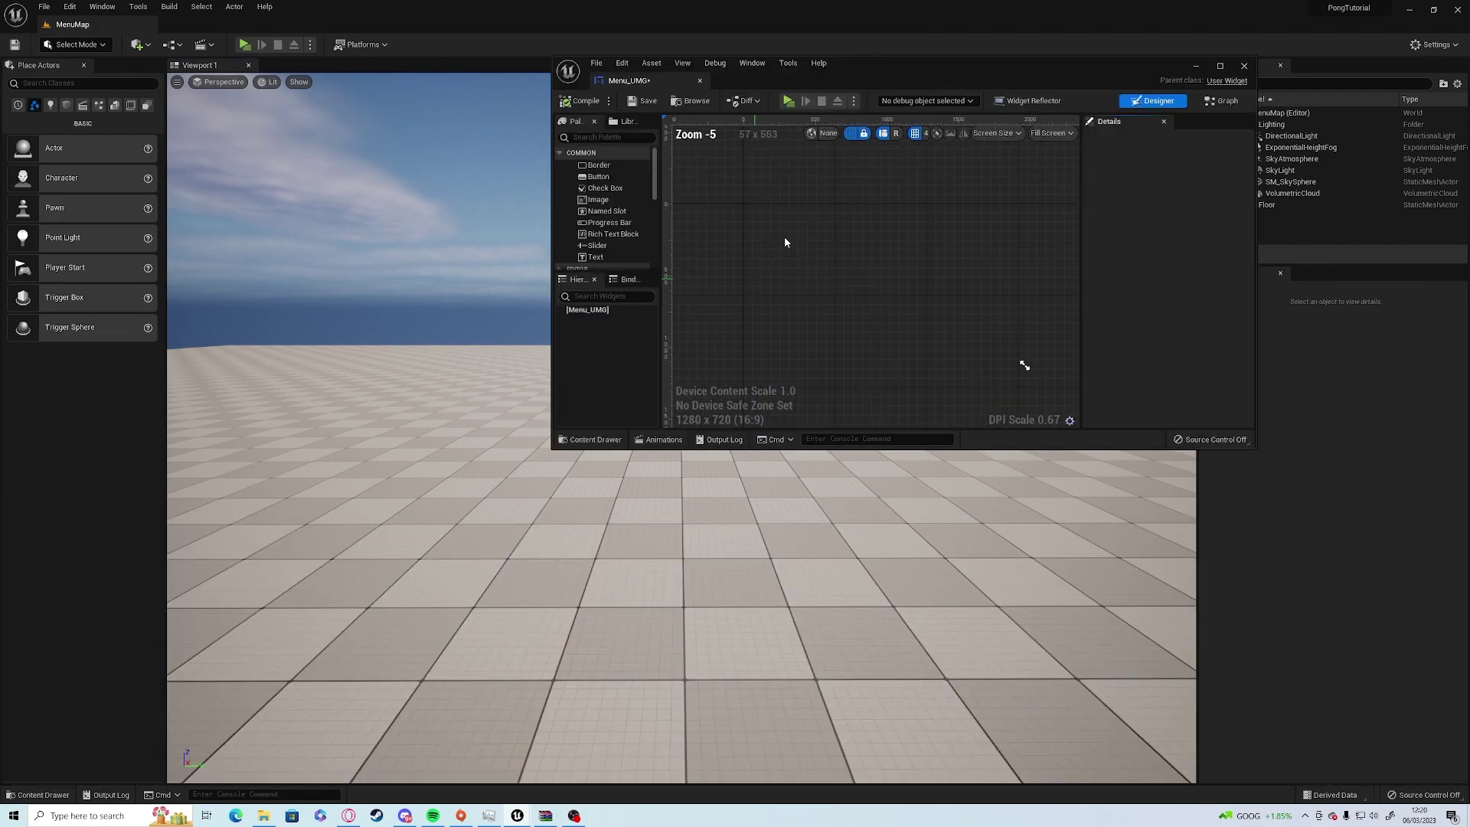
{"action": "left_click_drag", "start_coordinate": [630, 80], "coordinate": [263, 21]}
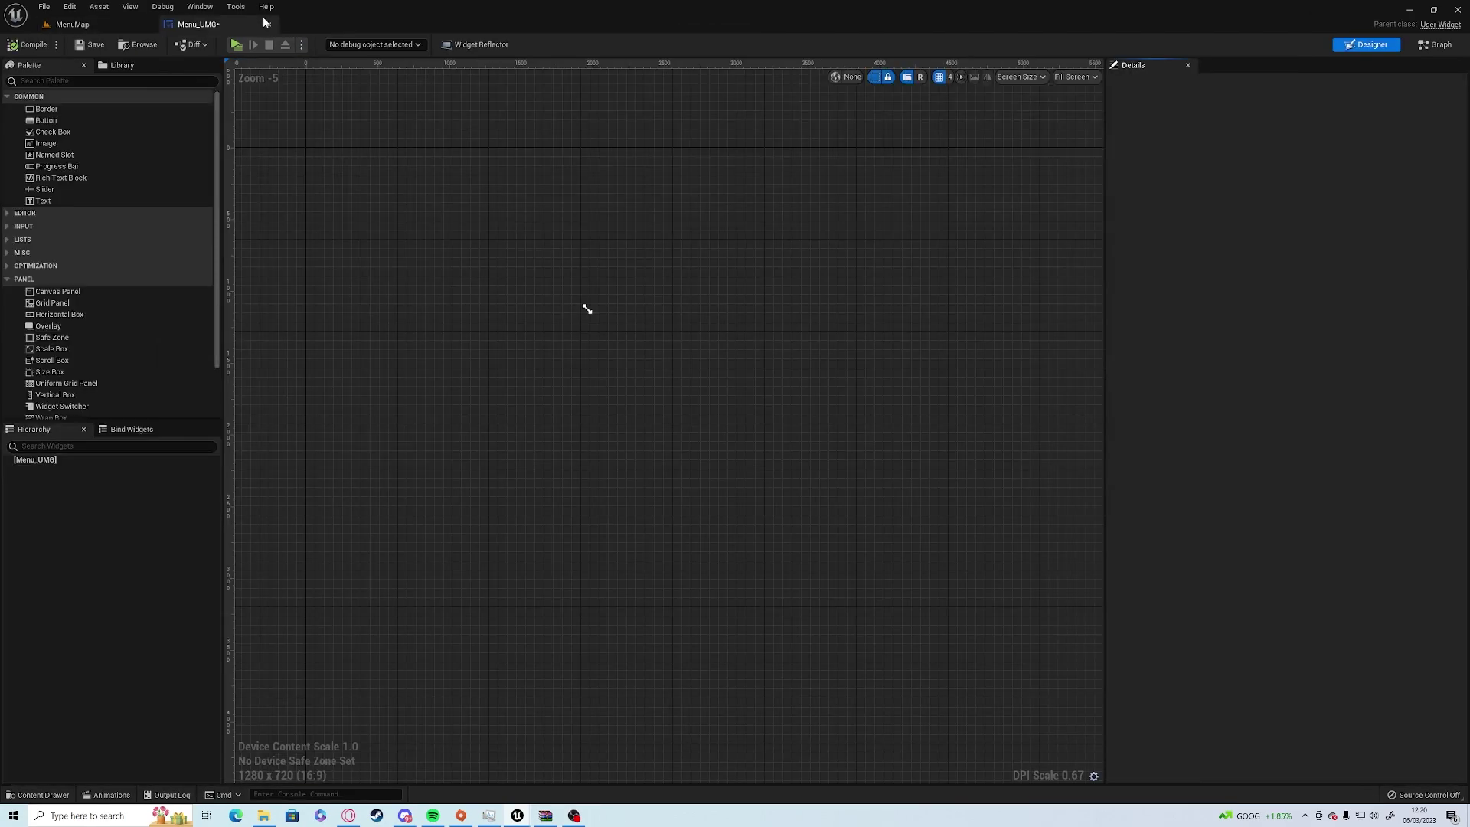
{"action": "right_click_drag", "start_coordinate": [636, 265], "coordinate": [827, 410]}
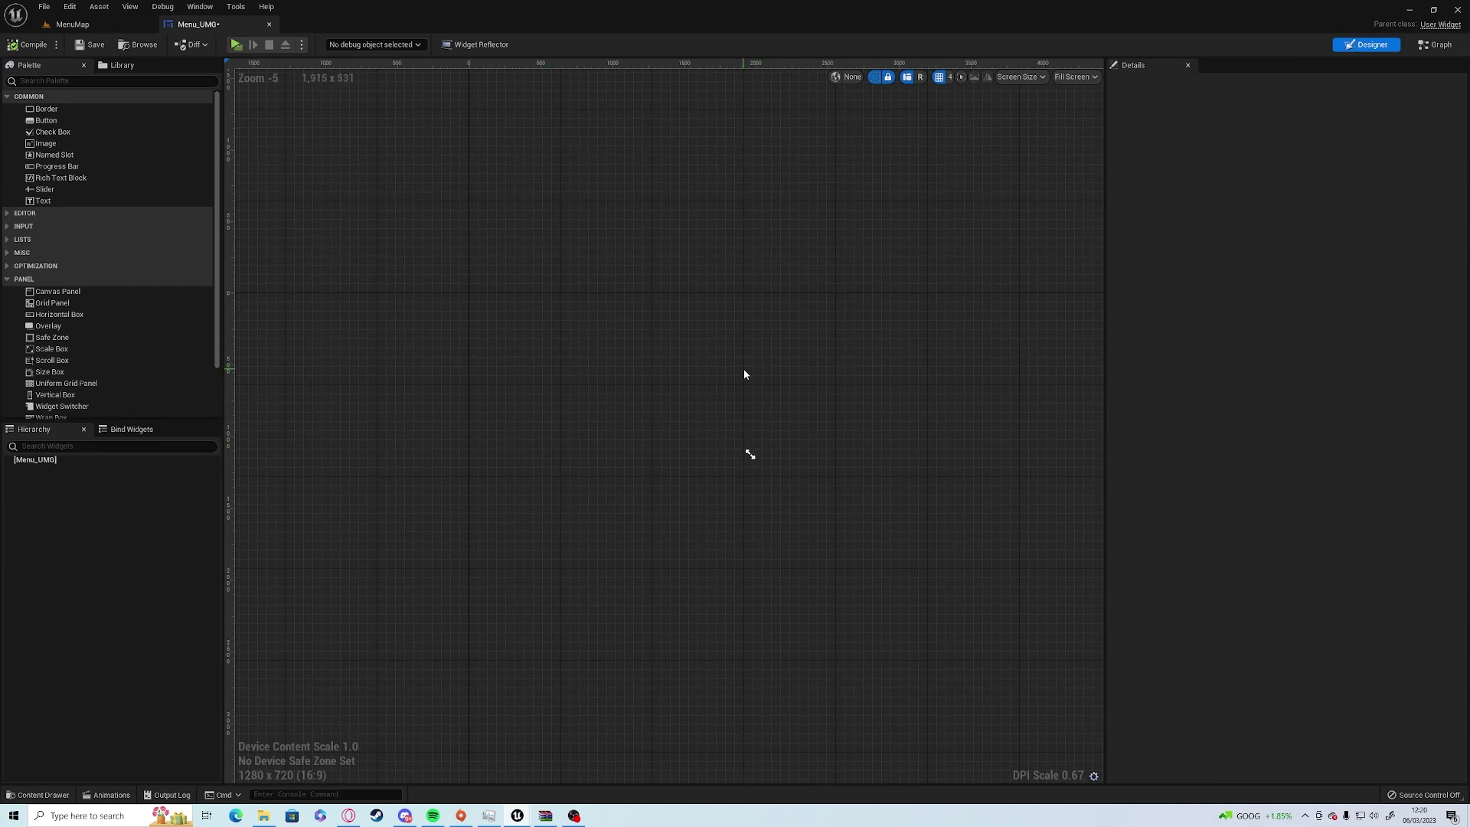
Add a Canvas Panel as the root widget of Menu_UMG
{"action": "left_click_drag", "start_coordinate": [72, 291], "coordinate": [588, 427]}
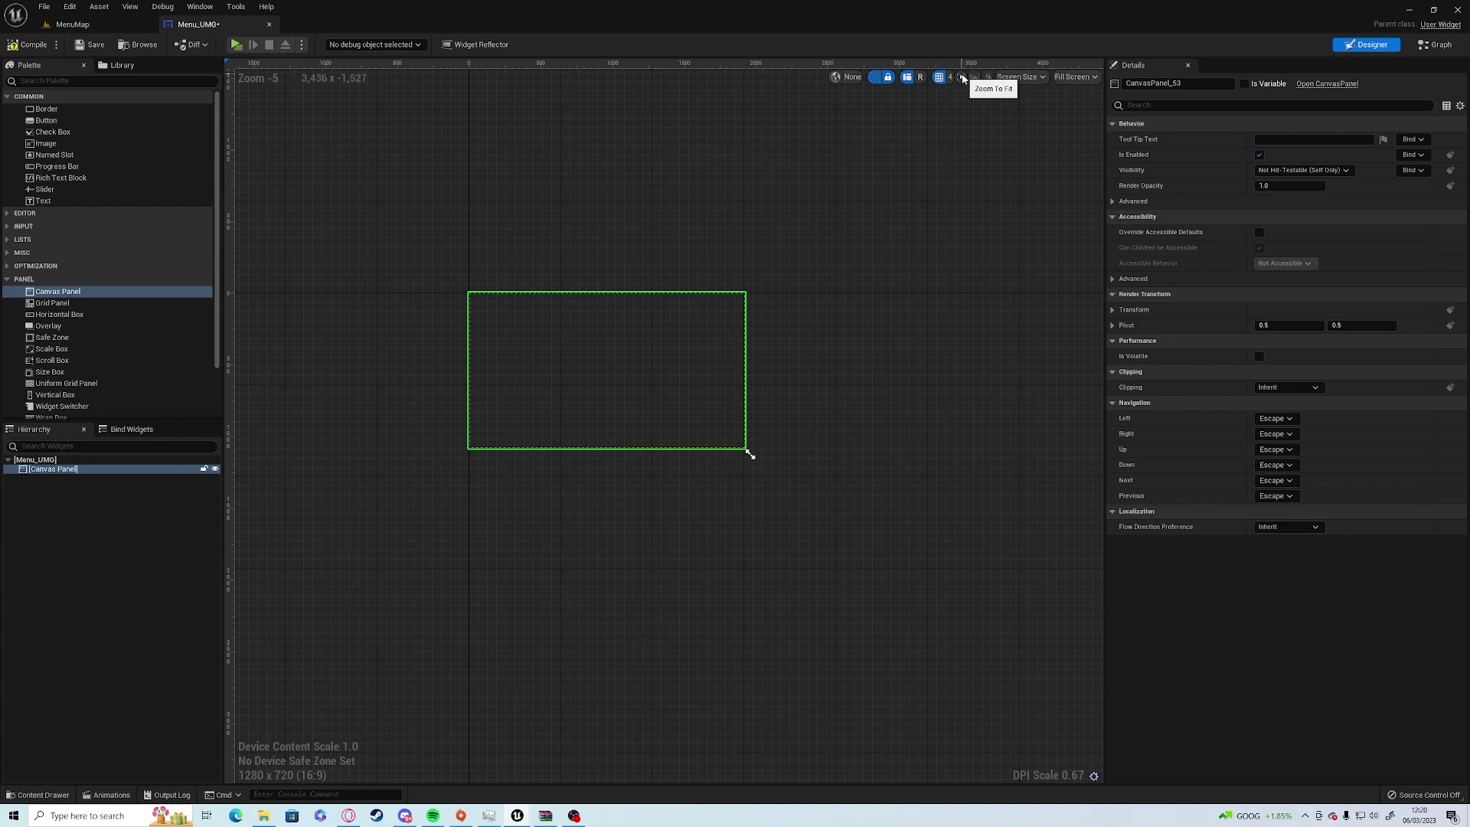
{"action": "left_click", "coordinate": [963, 80]}
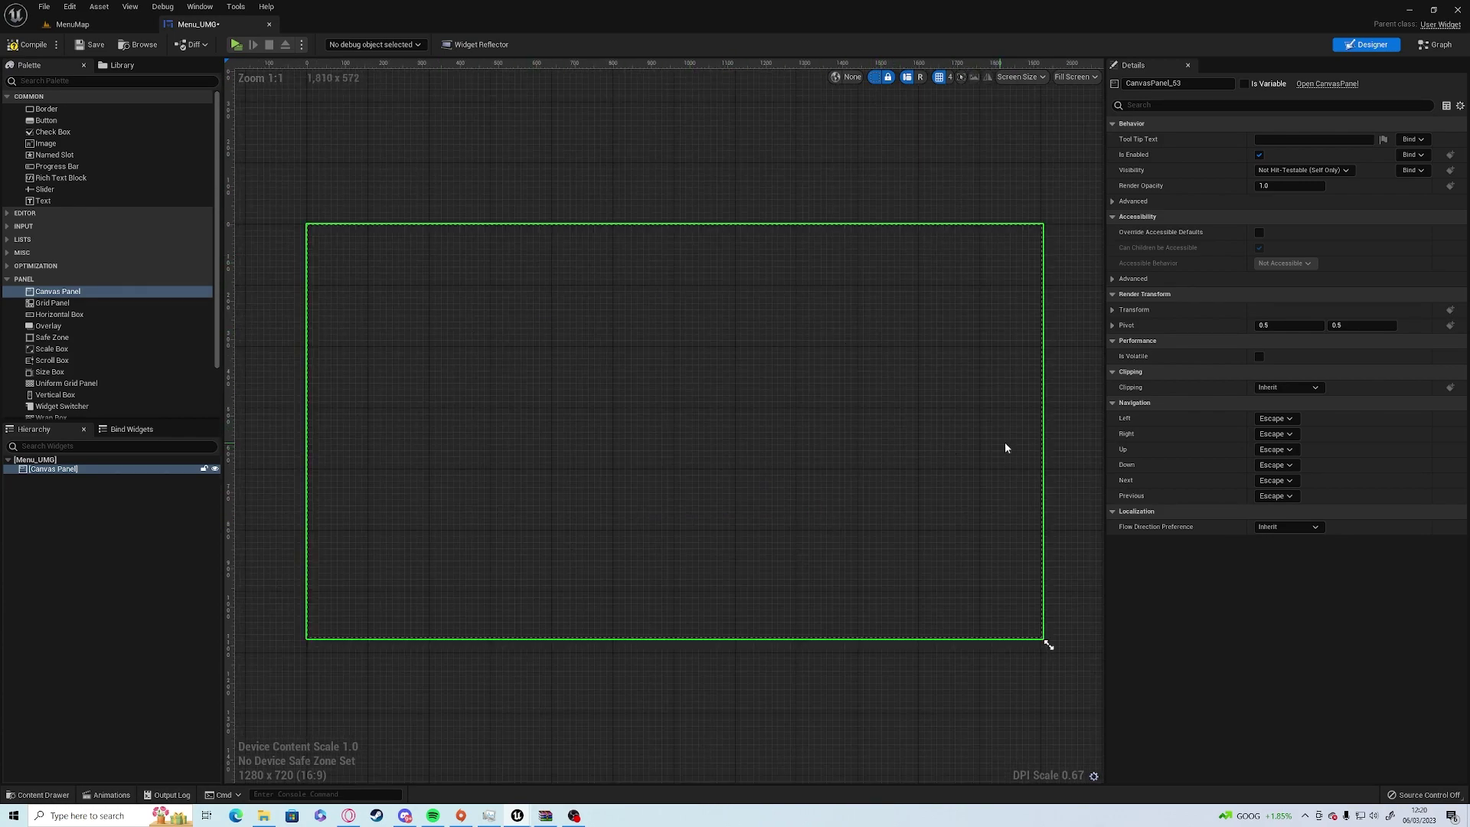
{"action": "left_click_drag", "start_coordinate": [1103, 433], "coordinate": [1288, 430]}
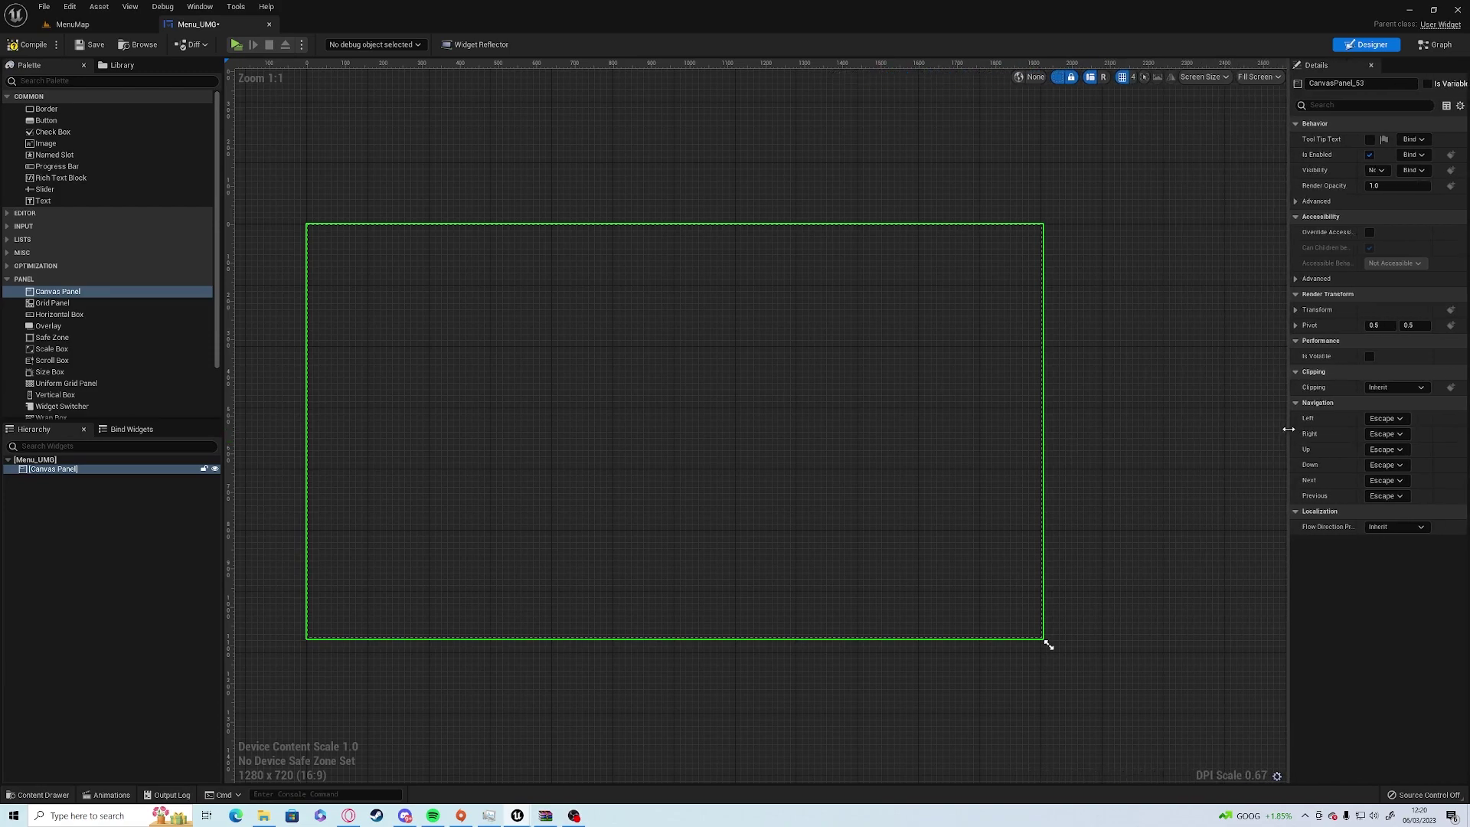
{"action": "left_click", "coordinate": [1145, 77]}
{"action": "scroll", "coordinate": [905, 351], "scroll_direction": "up", "scroll_amount": 1}
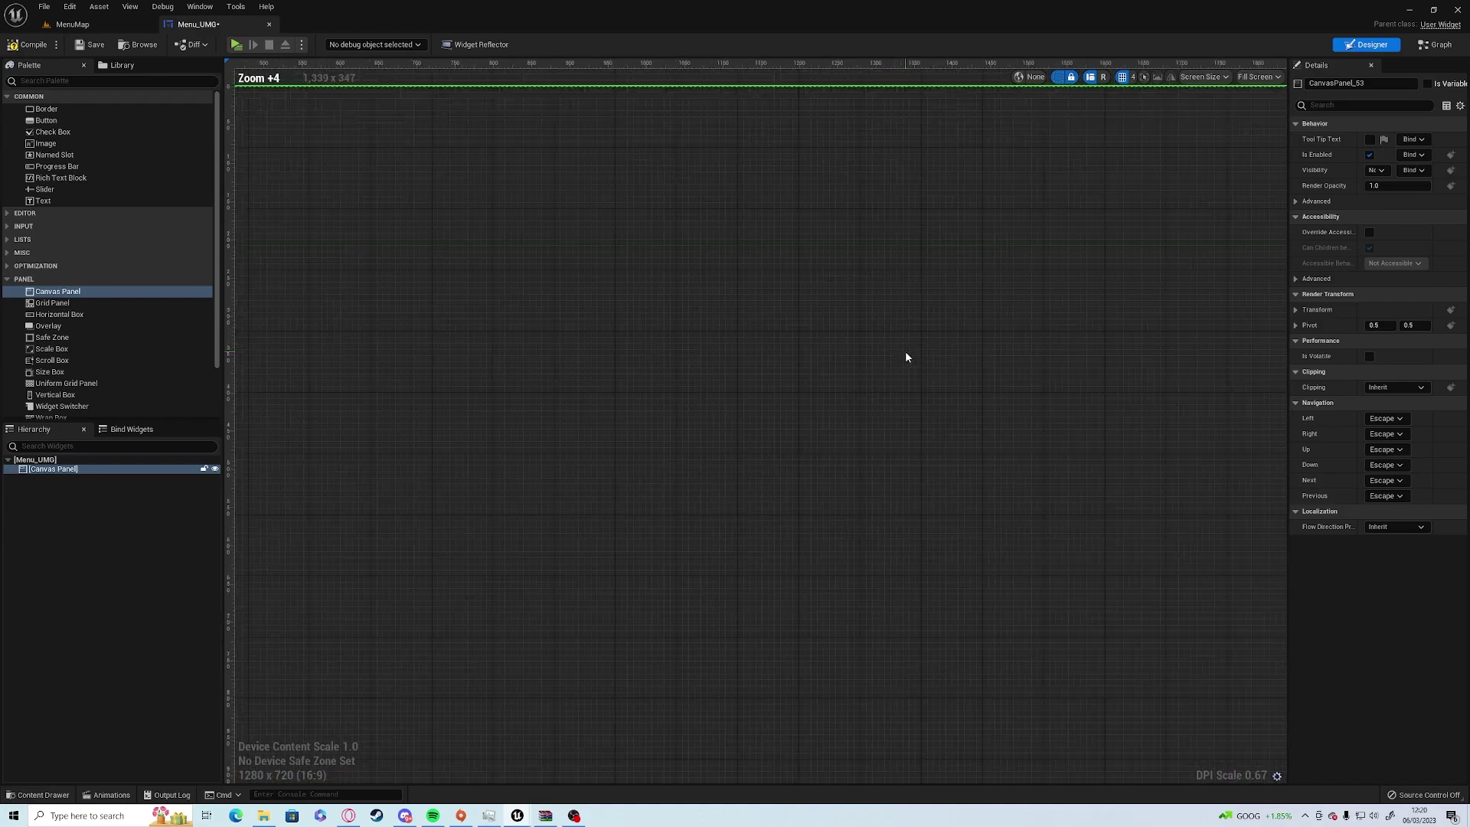
{"action": "scroll", "coordinate": [689, 370], "scroll_direction": "up", "scroll_amount": 1}
{"action": "scroll", "coordinate": [718, 372], "scroll_direction": "down", "scroll_amount": 1}
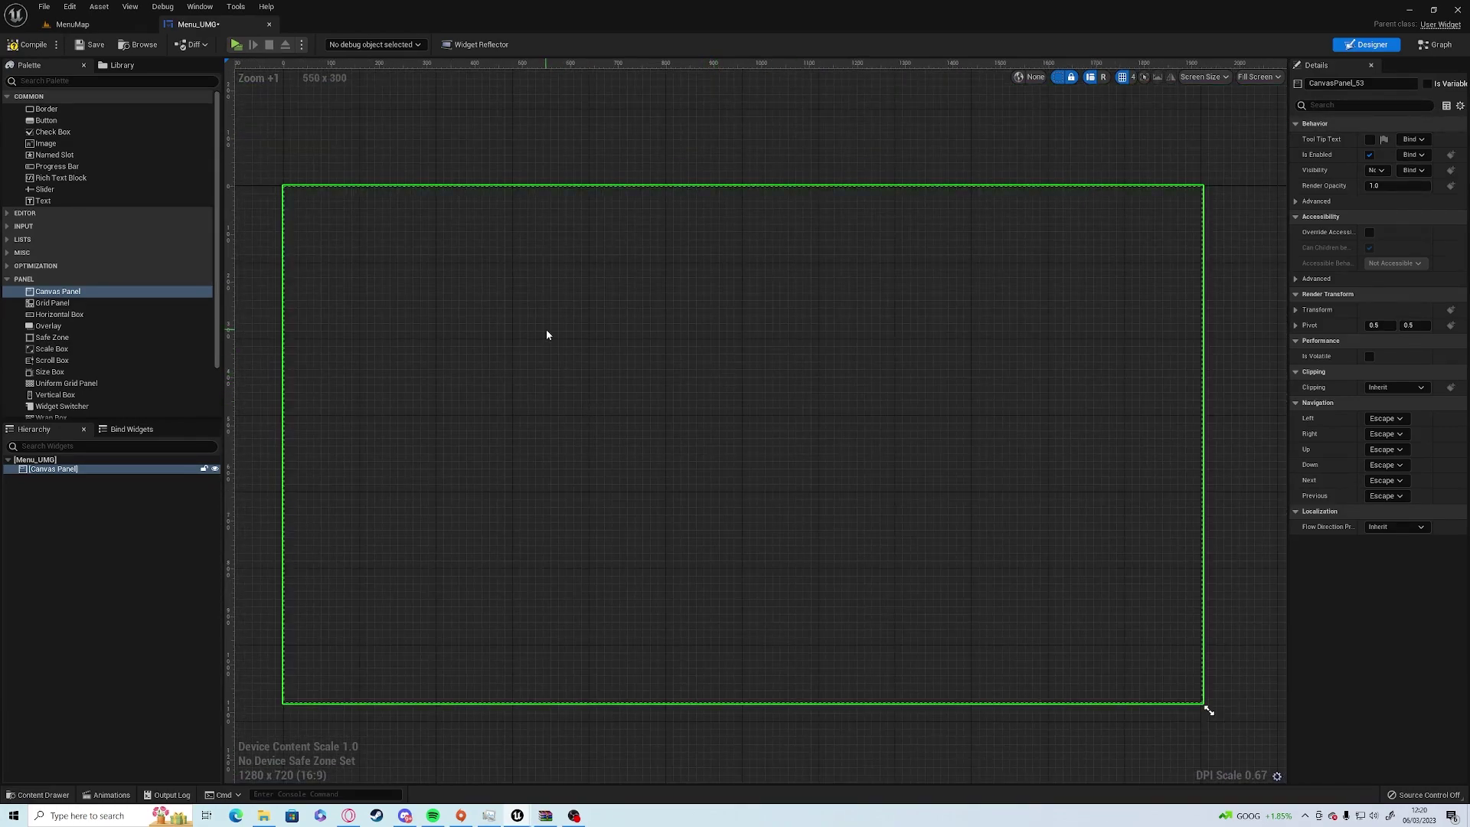
Add a Text widget to the canvas at about X 132, Y 136, anchored to the canvas's top-left corner
{"action": "left_click_drag", "start_coordinate": [47, 200], "coordinate": [349, 253]}
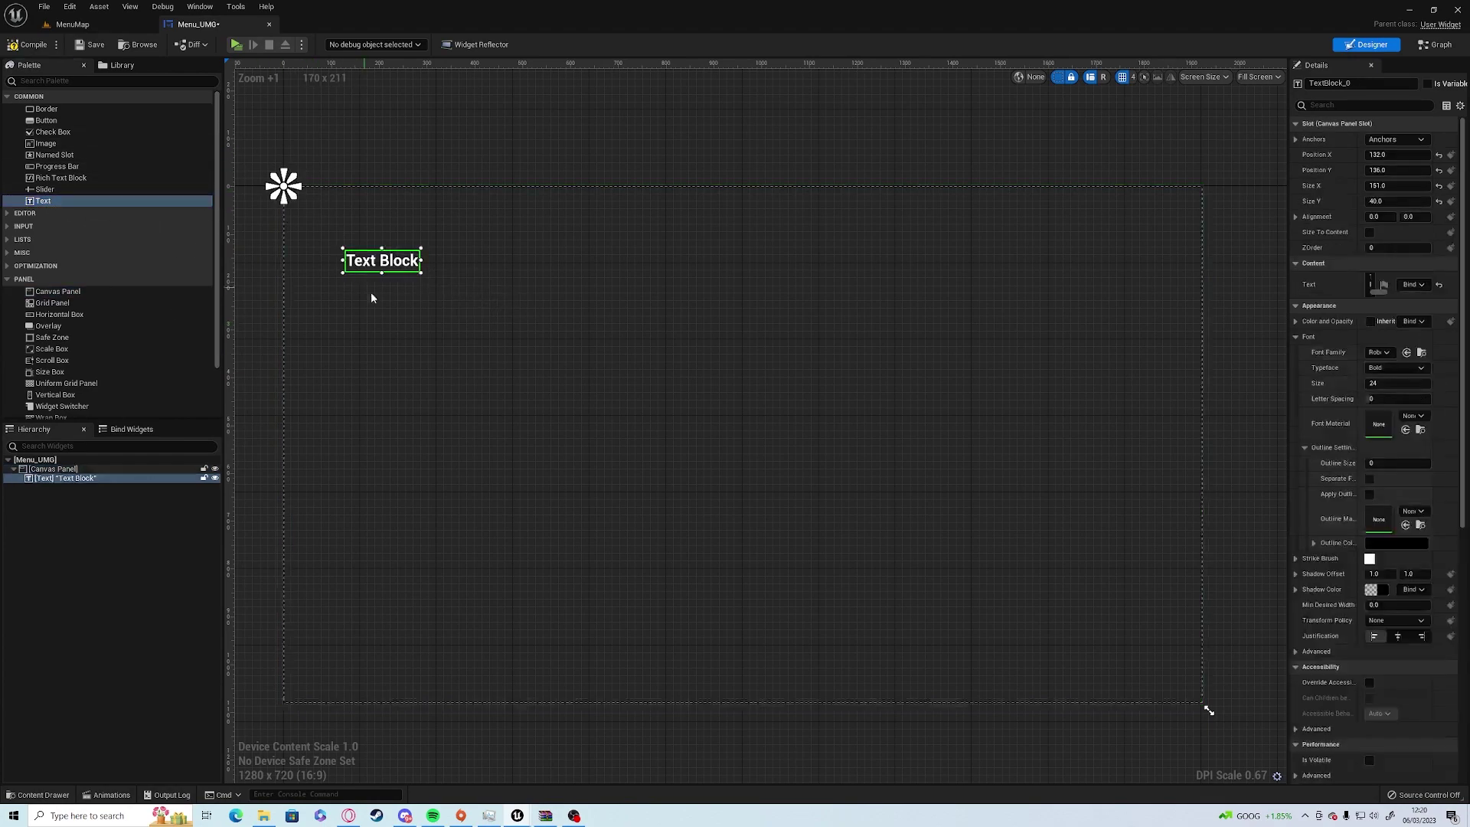
{"action": "left_click", "coordinate": [1387, 139]}
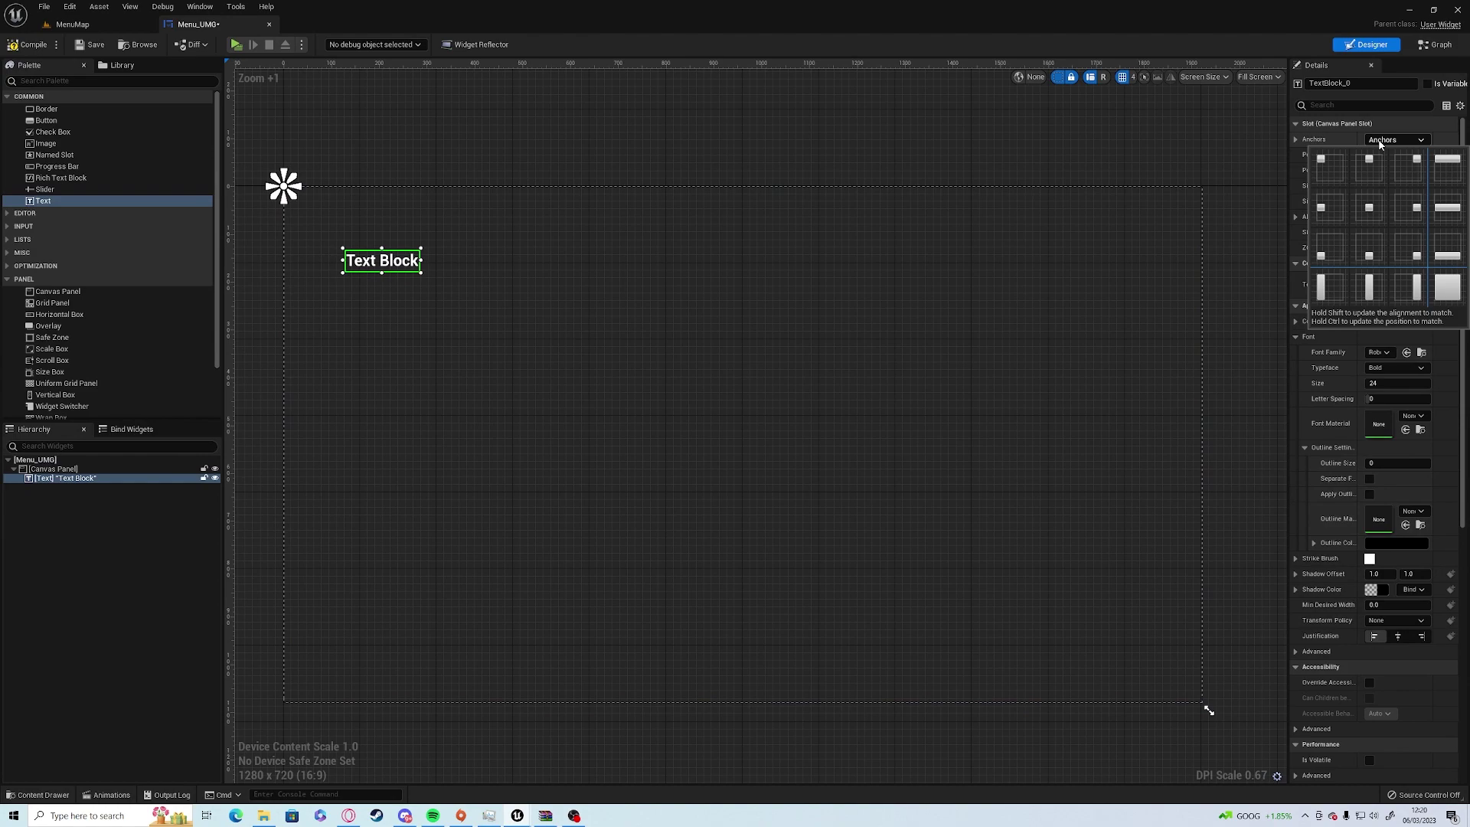
{"action": "left_click", "coordinate": [1321, 174]}
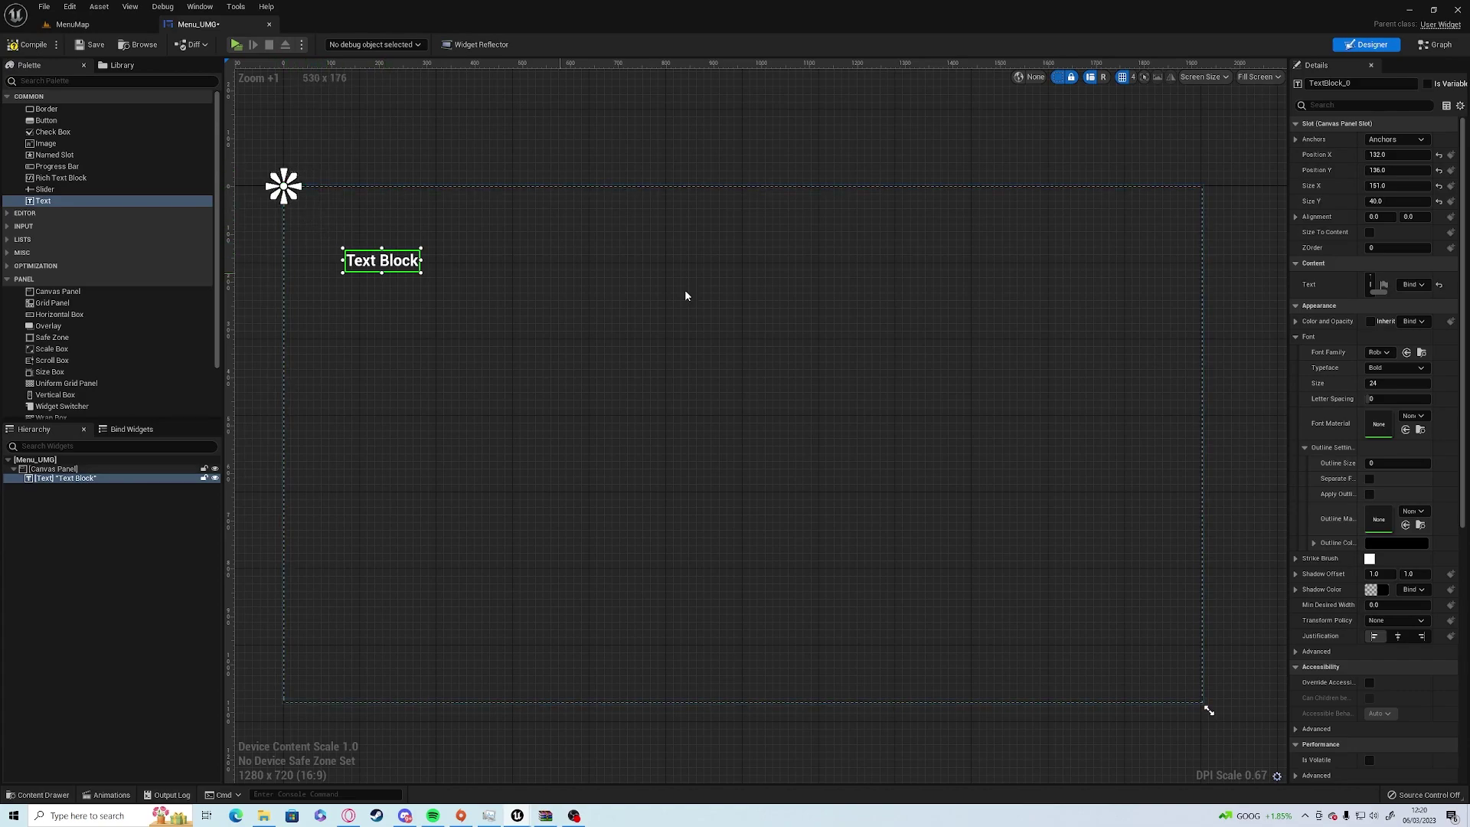
Set the text block's content to "Poong"
{"action": "left_click_drag", "start_coordinate": [1289, 296], "coordinate": [1201, 295]}
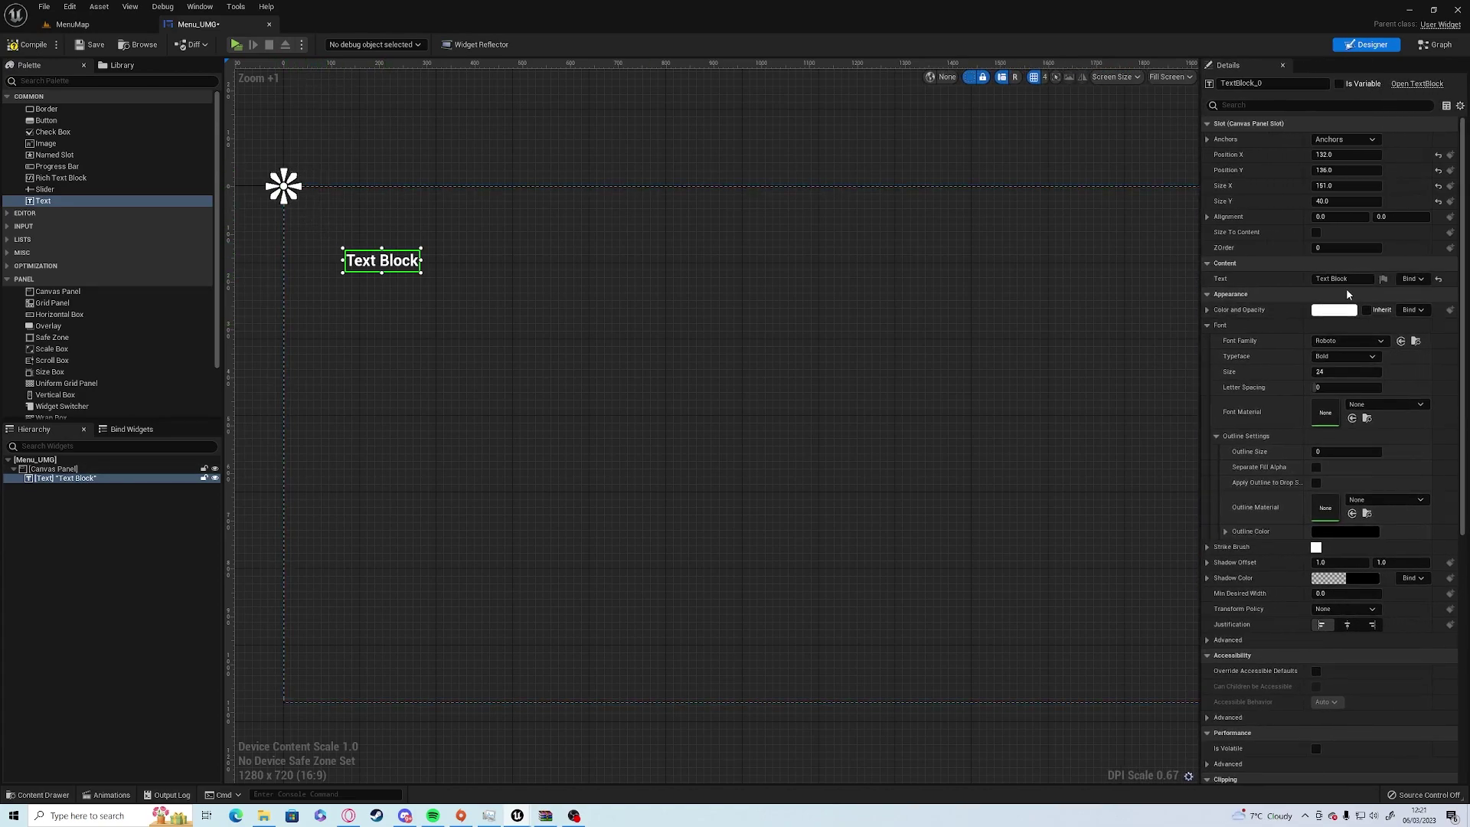
{"action": "left_click", "coordinate": [1341, 279]}
{"action": "type", "text": "Poong"}
{"action": "key", "text": "Return"}
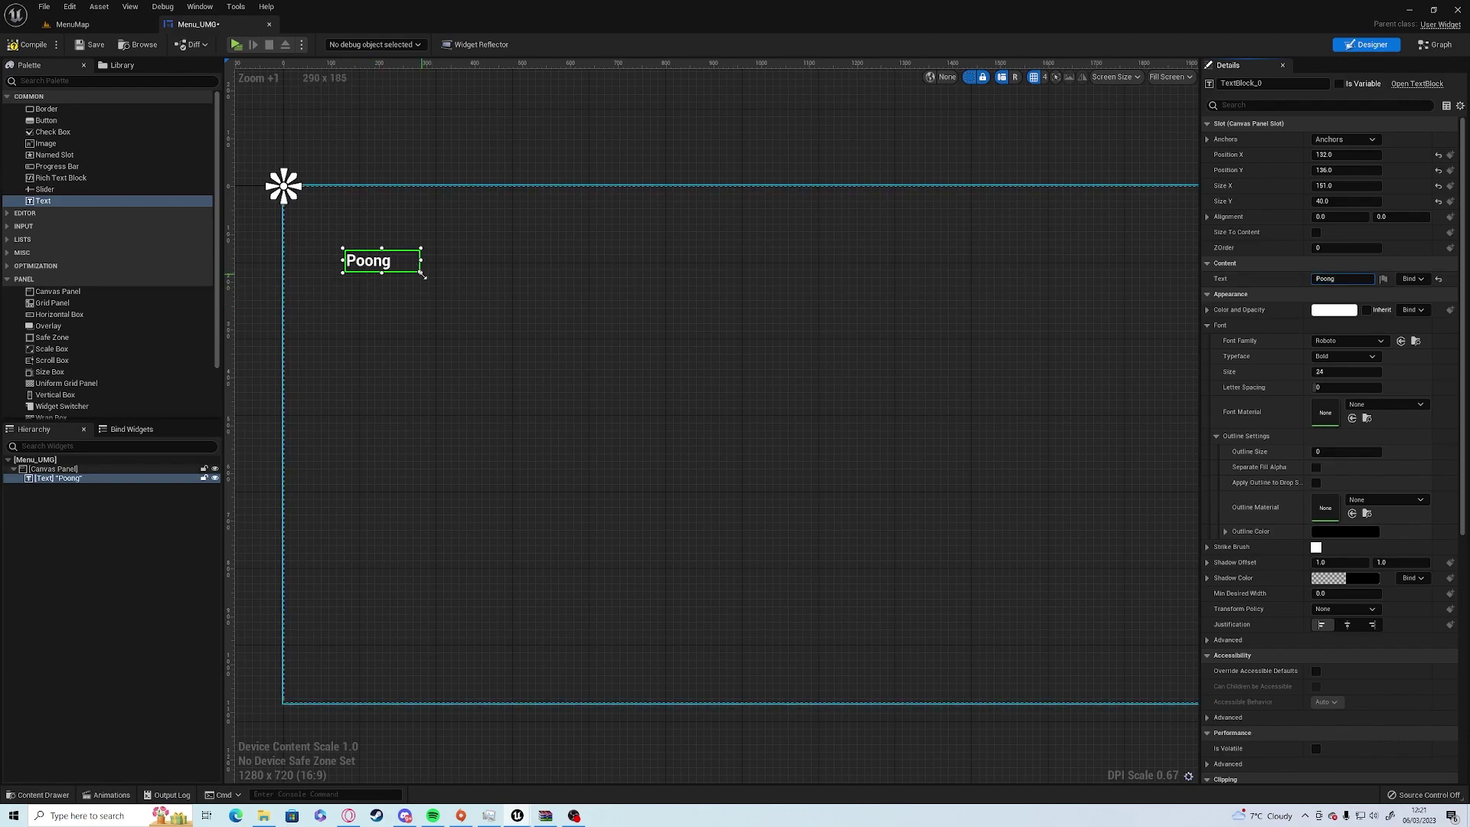
Enlarge the Poong text block to about 497 wide by 207 high
{"action": "left_click", "coordinate": [656, 371]}
{"action": "left_click", "coordinate": [394, 268]}
{"action": "left_click_drag", "start_coordinate": [421, 274], "coordinate": [586, 353]}
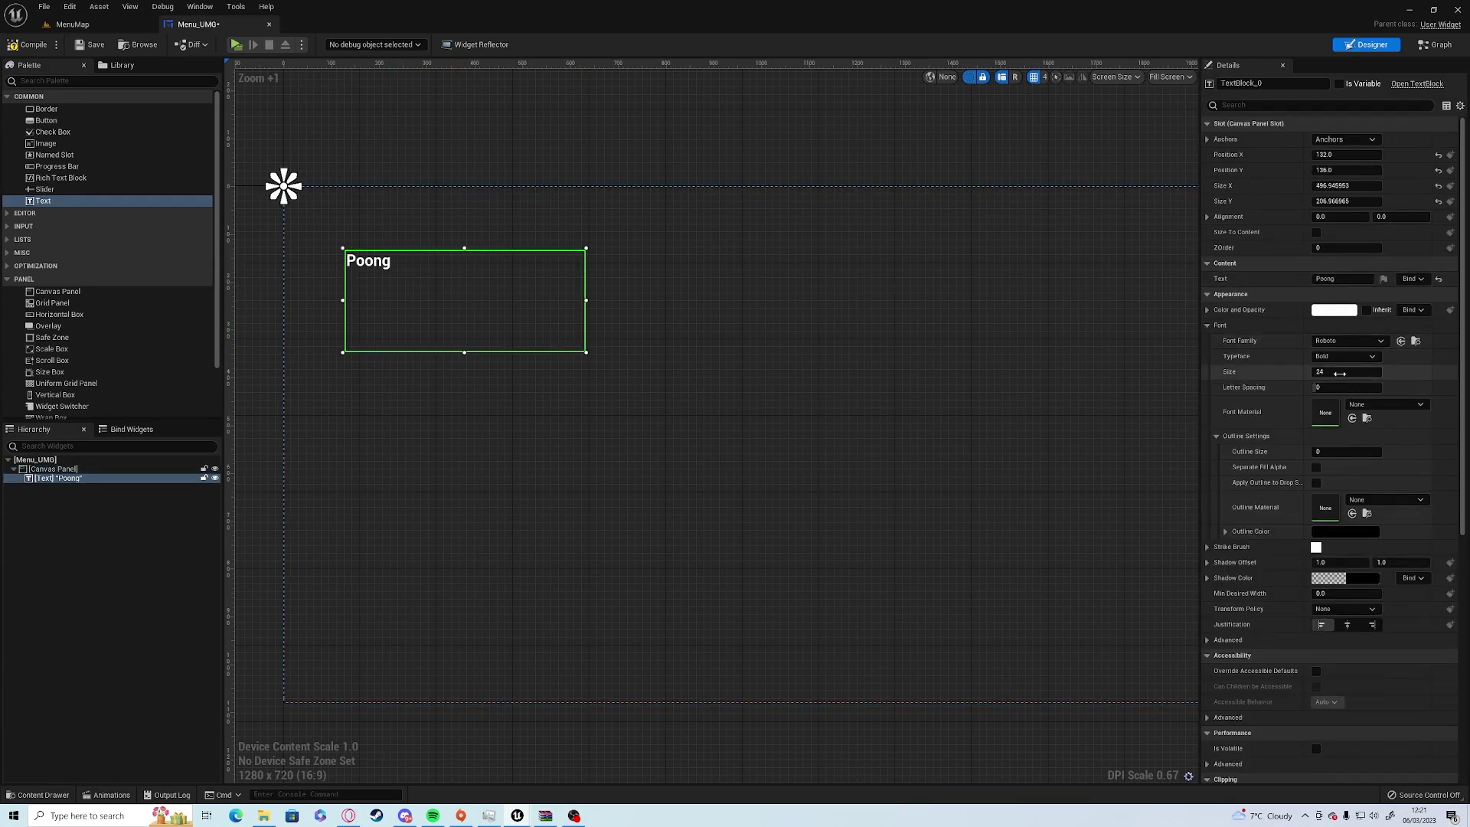
Set the Poong text's font size to 100 and move its block to about X 128, Y 96
{"action": "left_click", "coordinate": [1339, 373]}
{"action": "type", "text": "100"}
{"action": "key", "text": "Return"}
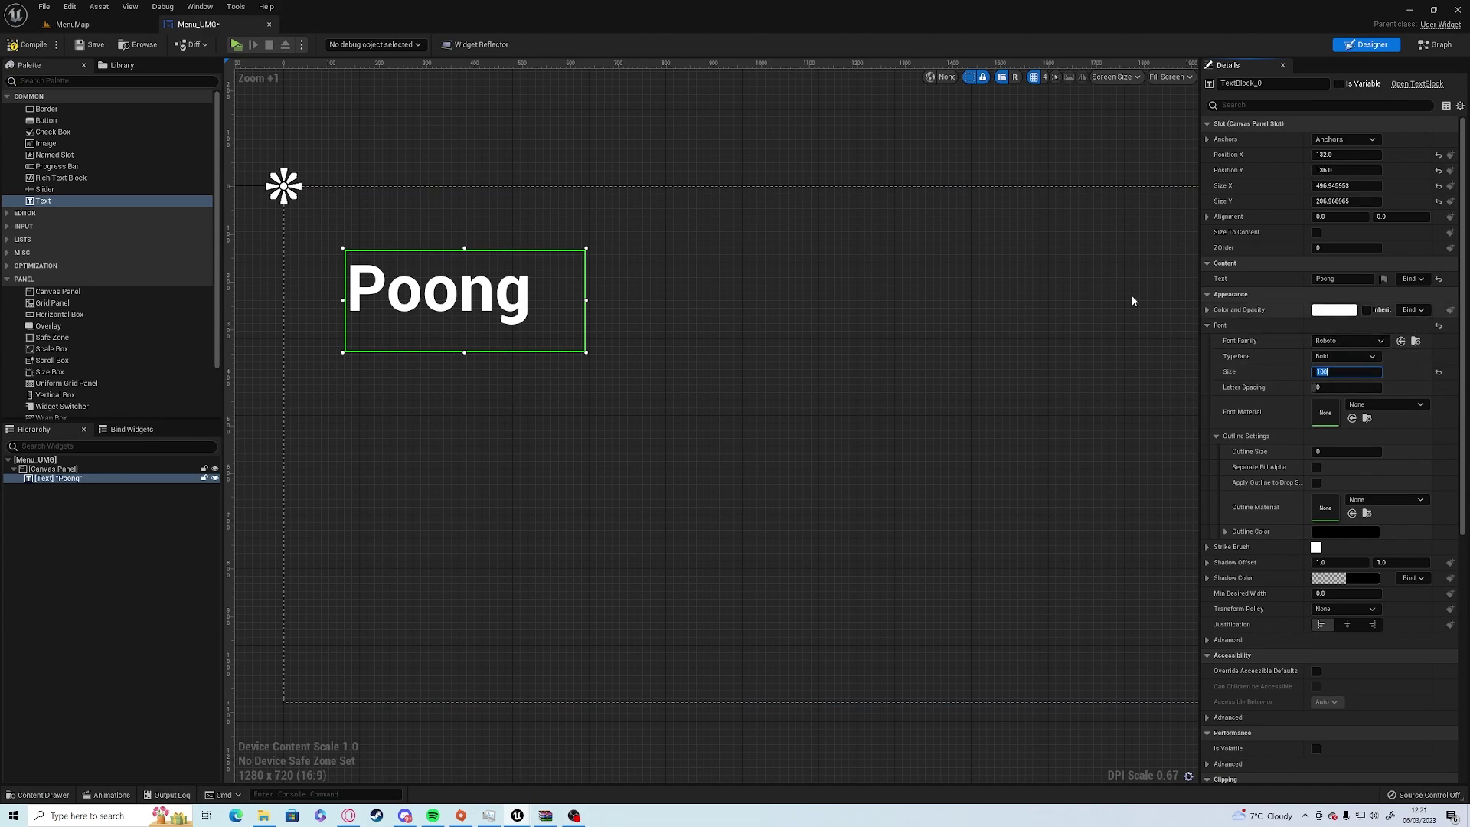
{"action": "left_click_drag", "start_coordinate": [451, 294], "coordinate": [487, 276]}
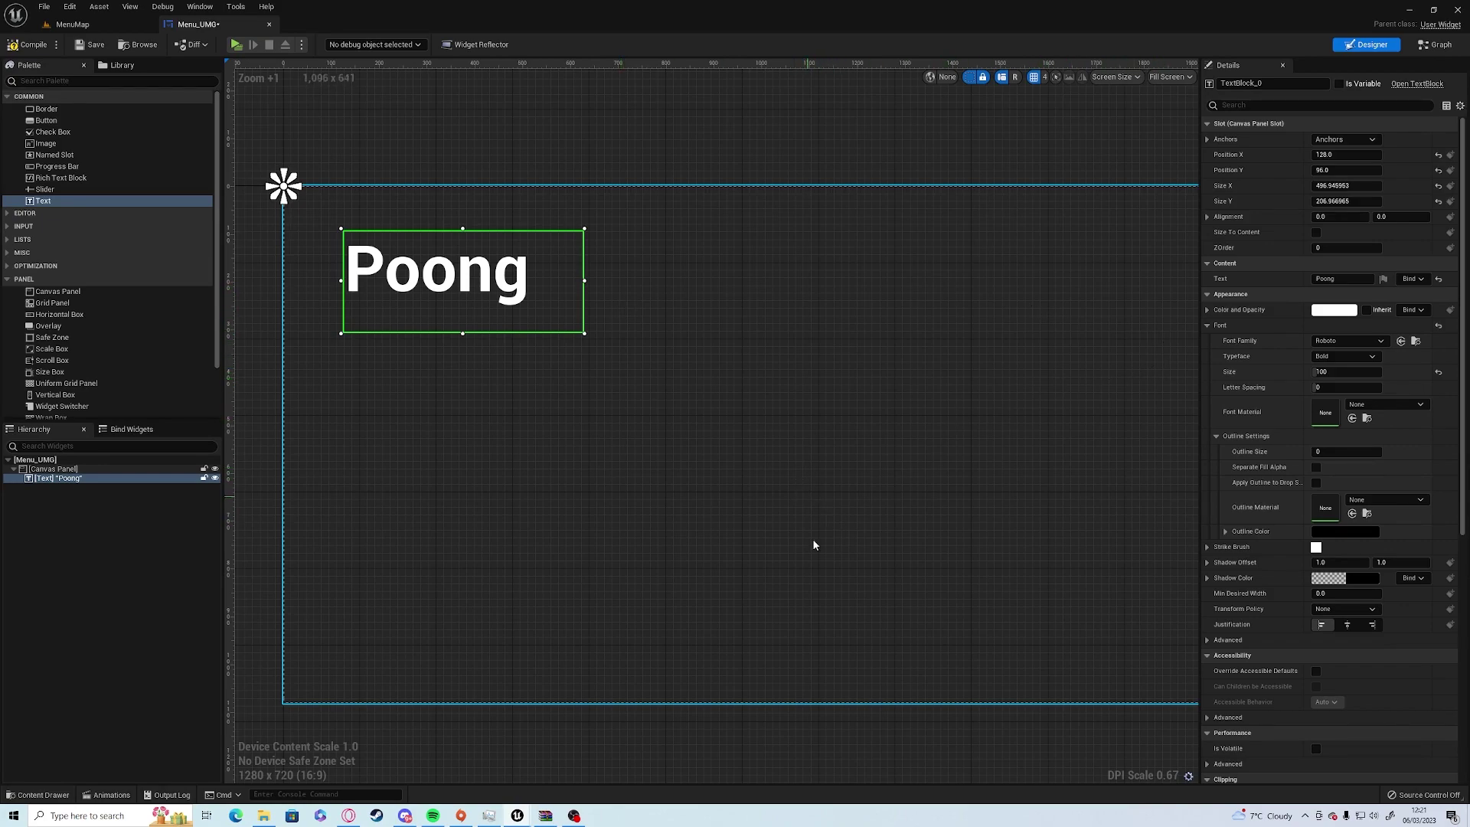
Import the Videopac font face with a new Font asset and apply Videopac_Font as the Poong text's font family
{"action": "left_click_drag", "start_coordinate": [748, 381], "coordinate": [764, 283]}
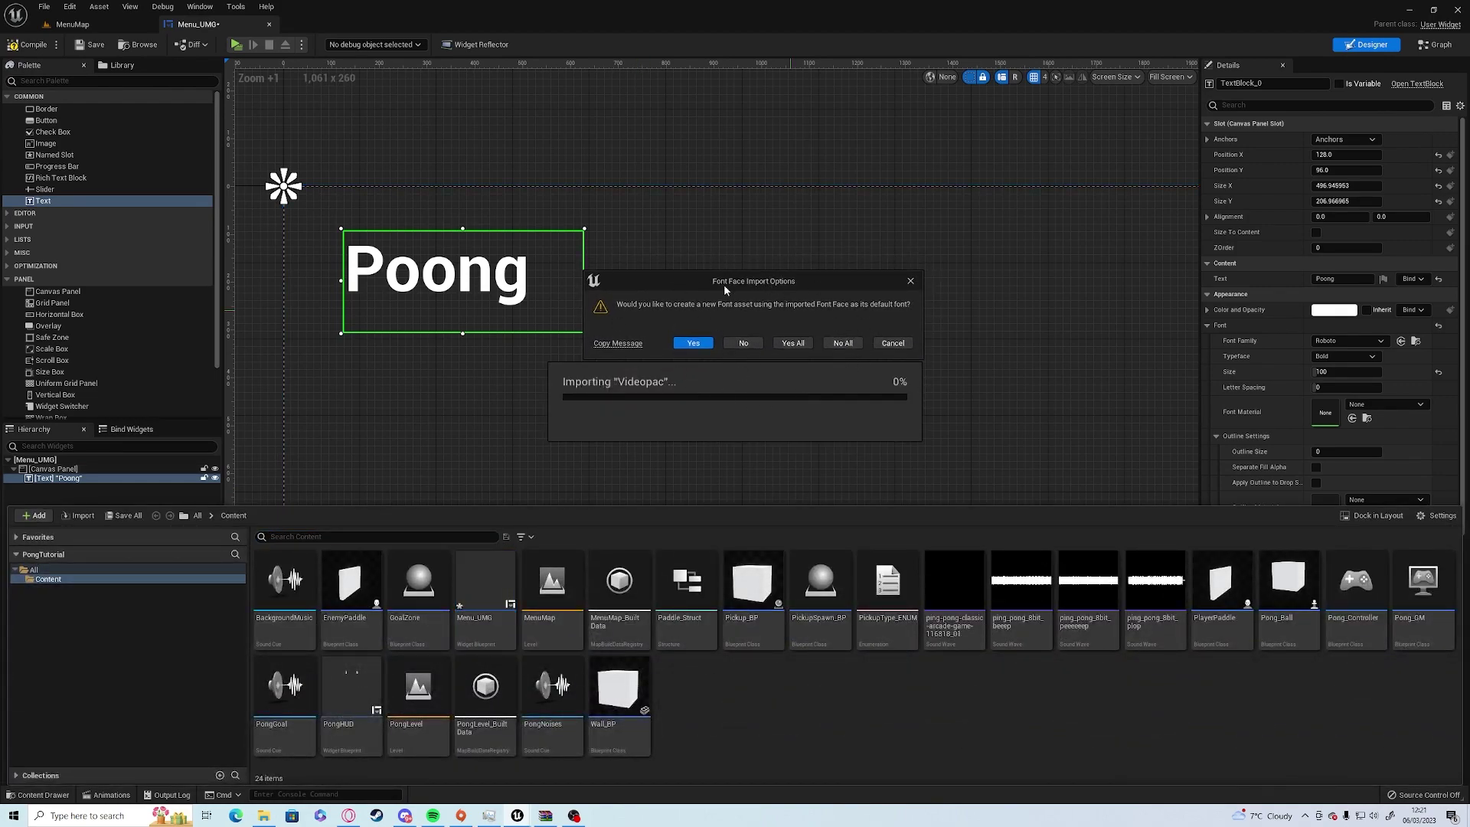
{"action": "left_click", "coordinate": [692, 343]}
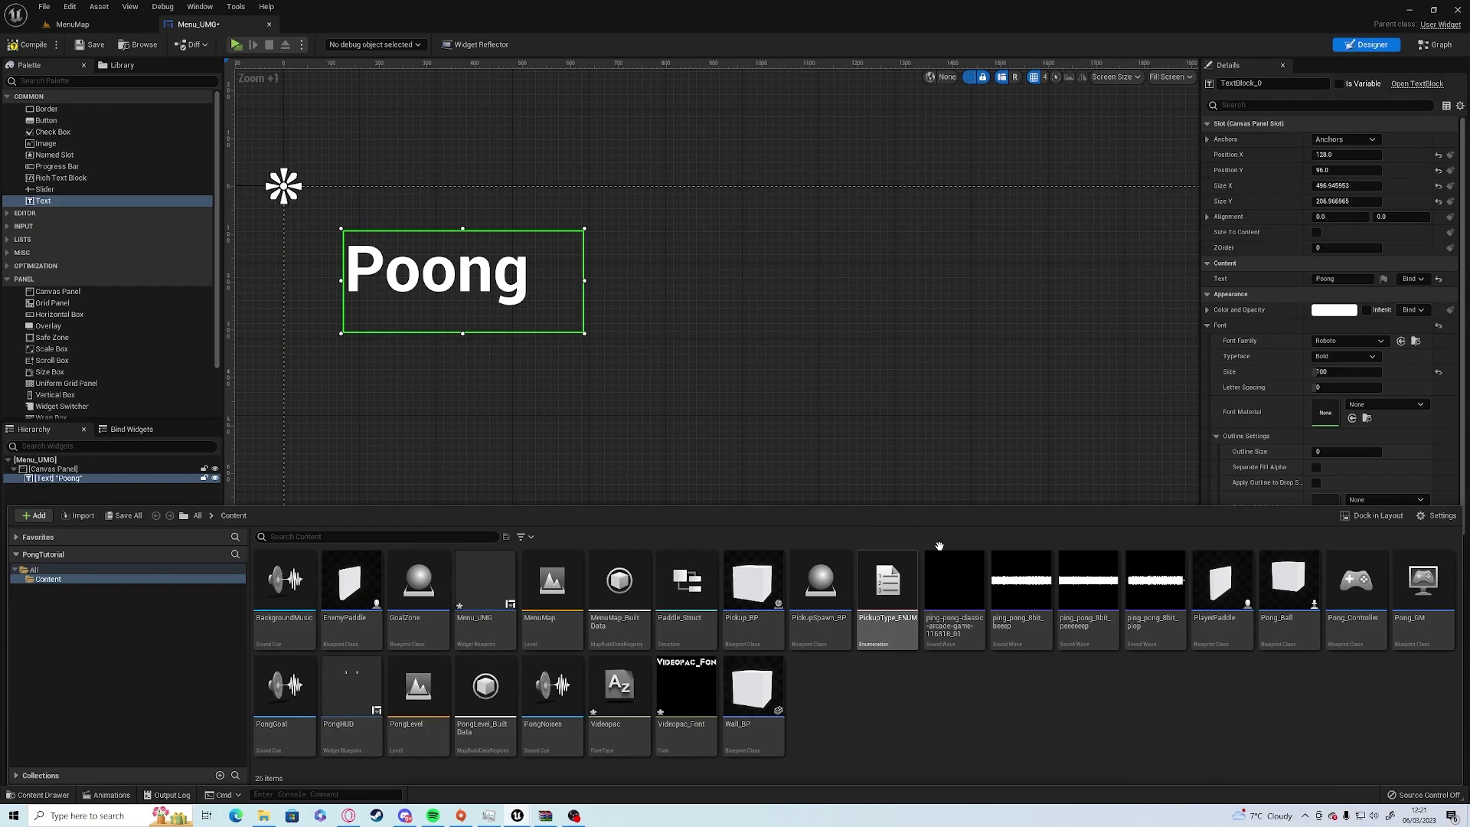
{"action": "left_click", "coordinate": [1420, 356]}
{"action": "left_click", "coordinate": [1378, 341]}
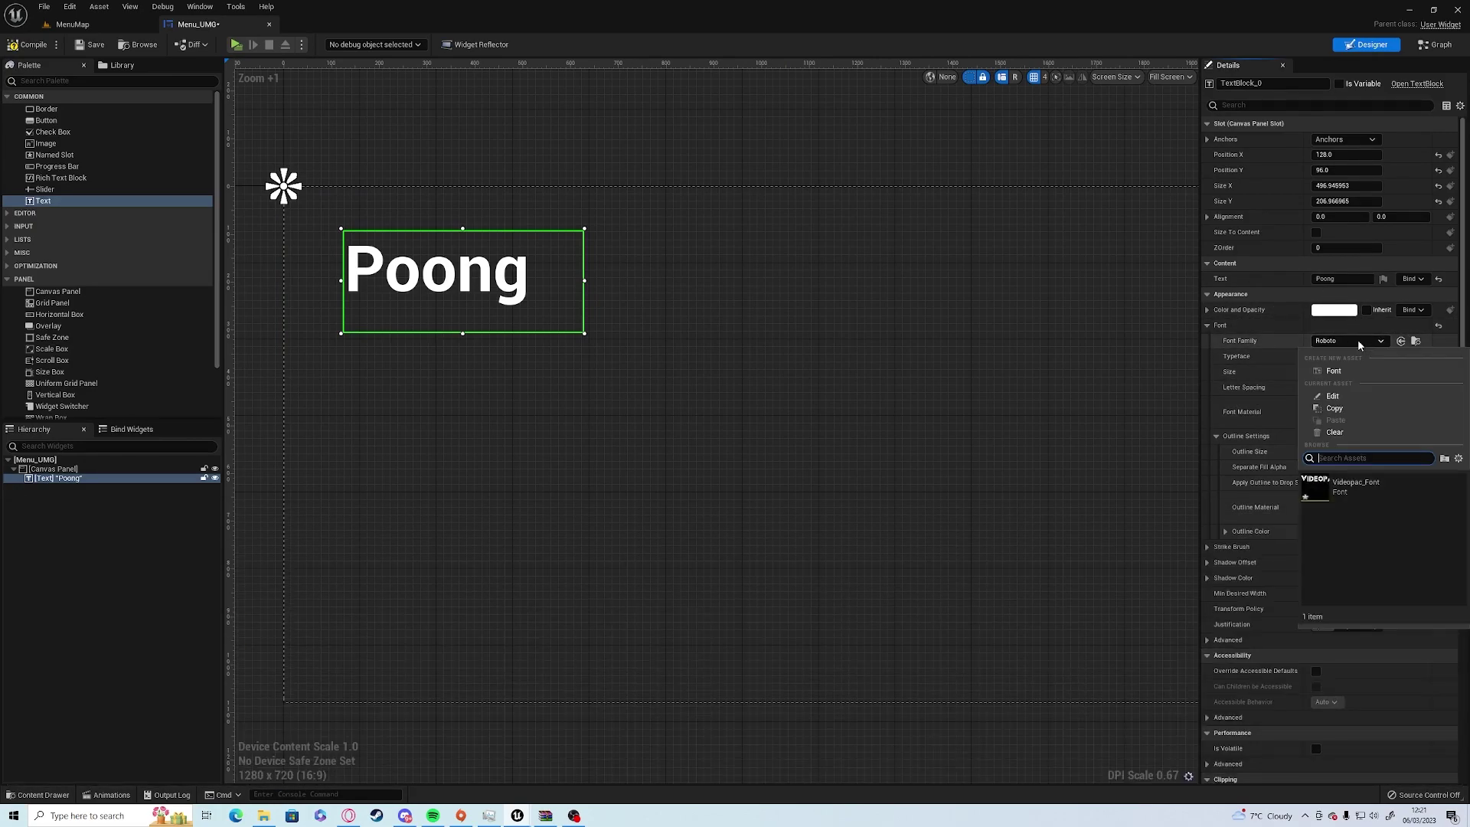
{"action": "left_click", "coordinate": [1368, 496]}
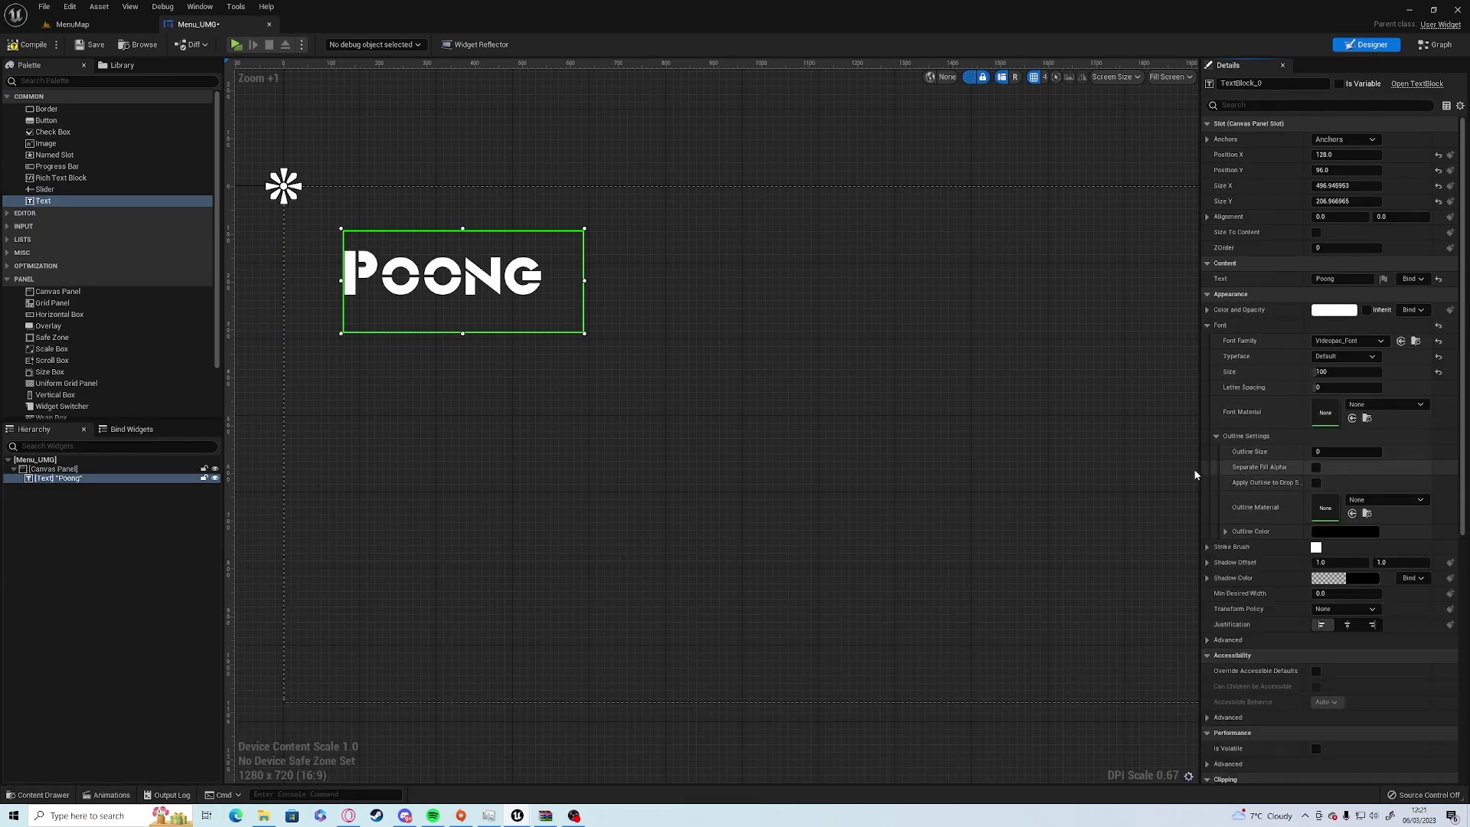
Set the Poong text's outline size to 5, and resize its block to about 442 by 183 at X 88, Y 84
{"action": "left_click", "coordinate": [570, 287]}
{"action": "left_click", "coordinate": [571, 287]}
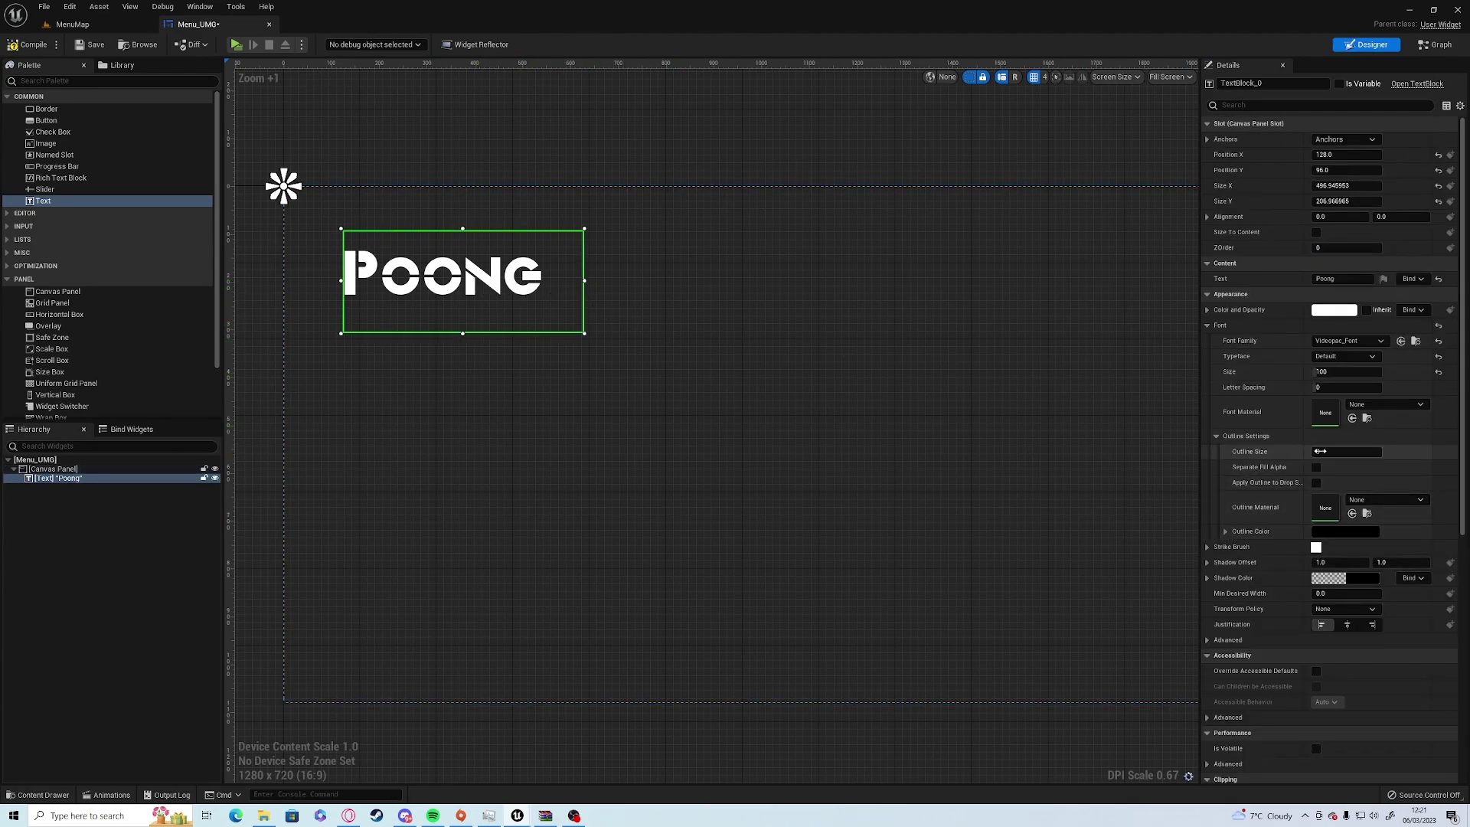
{"action": "left_click", "coordinate": [1323, 451]}
{"action": "key", "text": "Return"}
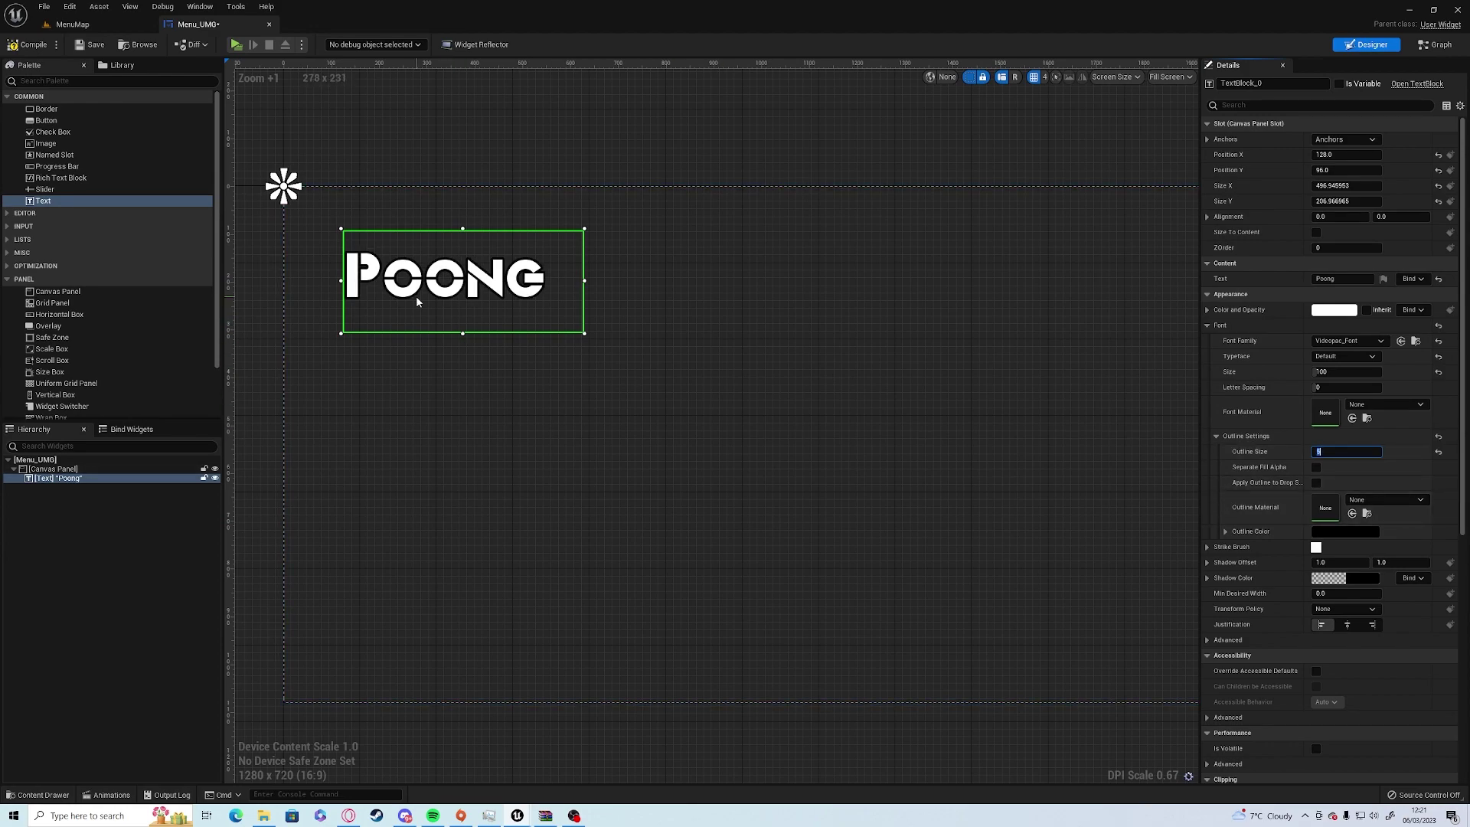
{"action": "left_click_drag", "start_coordinate": [584, 333], "coordinate": [484, 280]}
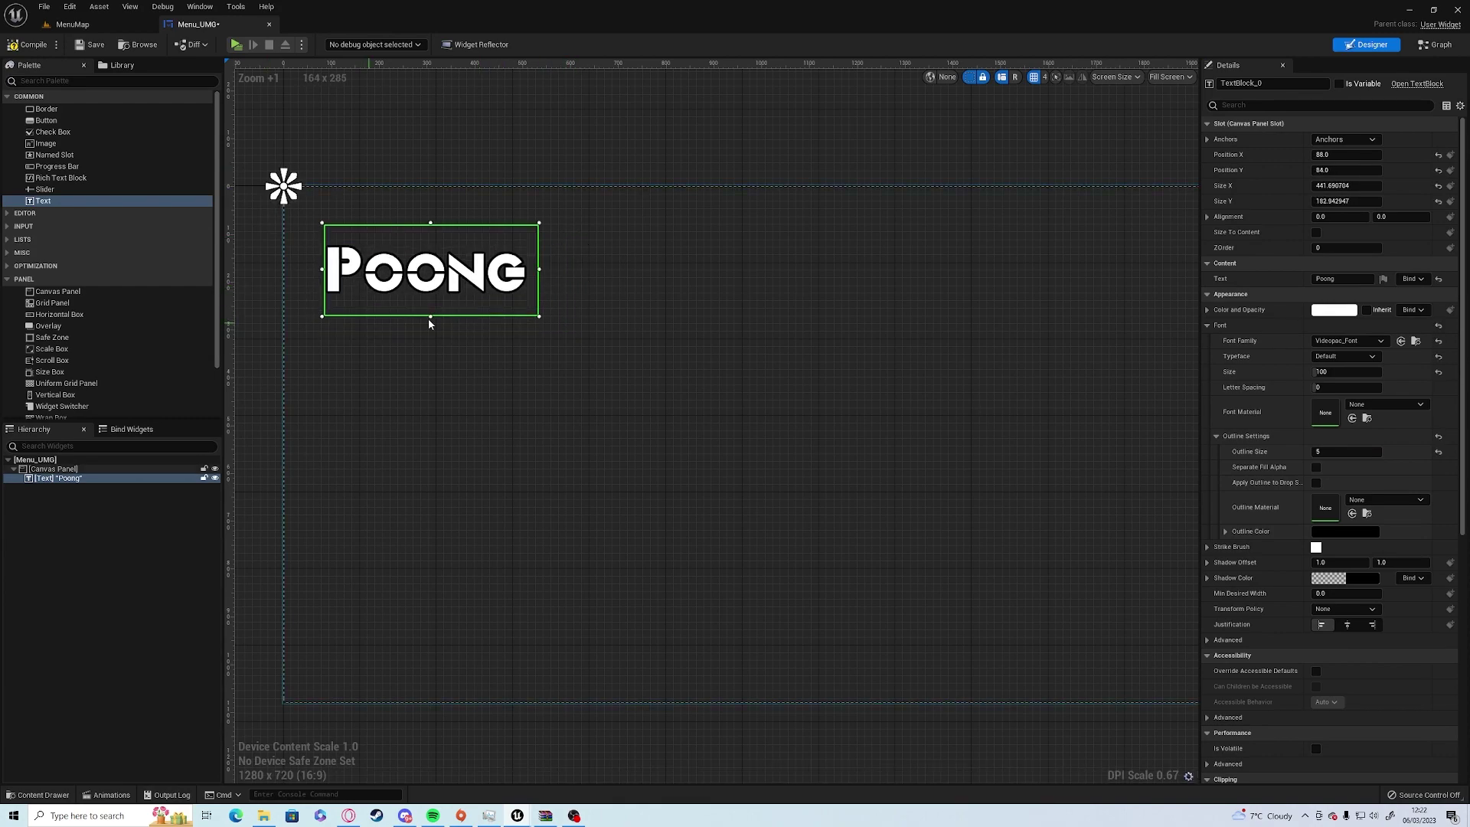
{"action": "left_click", "coordinate": [558, 369]}
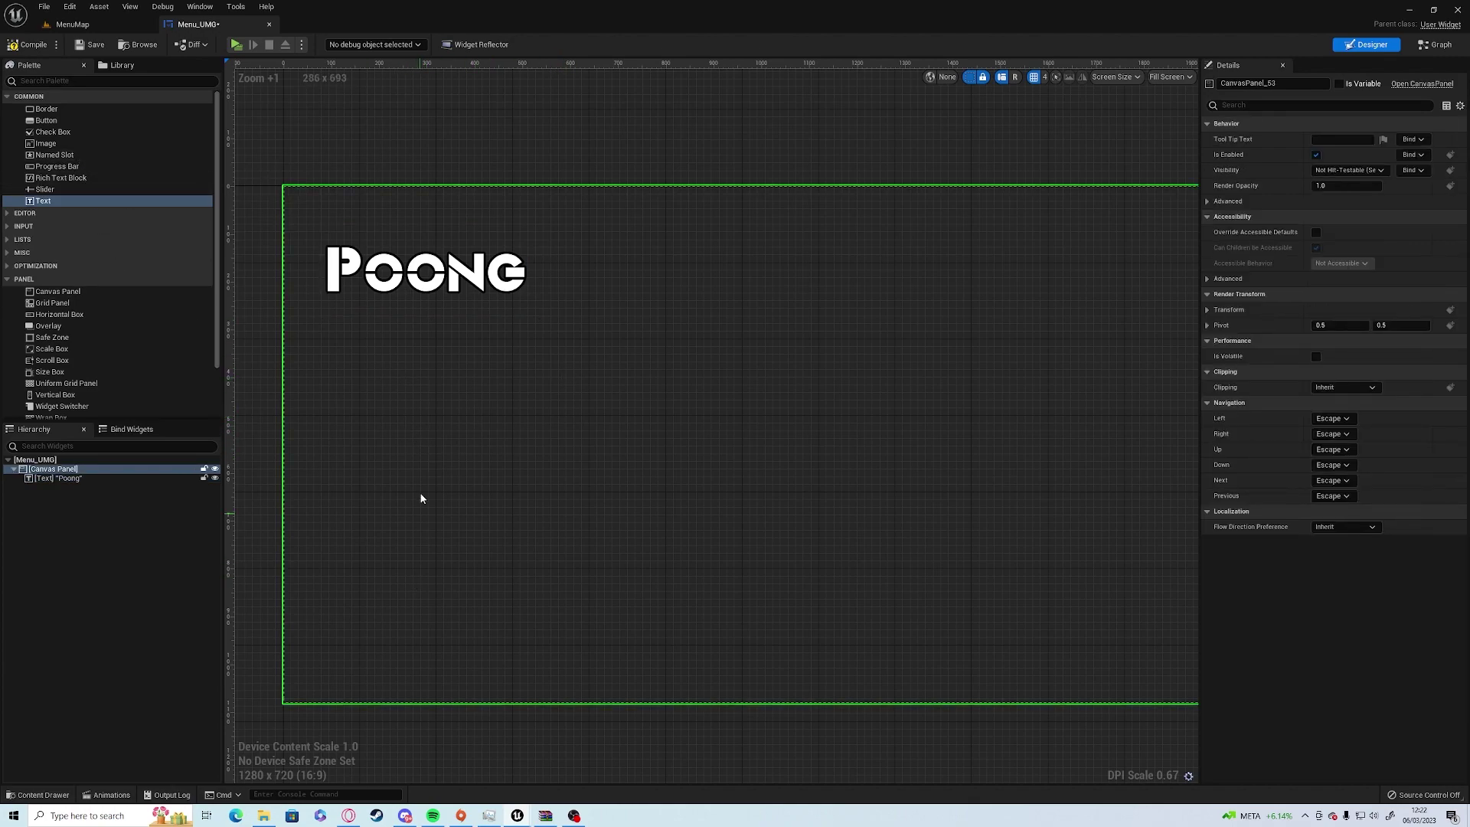
Add a Vertical Box about 351 by 293 below the Poong title and anchor it to the canvas's centre-left point
{"action": "left_click_drag", "start_coordinate": [55, 394], "coordinate": [511, 486]}
{"action": "left_click", "coordinate": [397, 370]}
{"action": "left_click", "coordinate": [385, 358]}
{"action": "left_click_drag", "start_coordinate": [433, 433], "coordinate": [444, 452]}
{"action": "left_click", "coordinate": [1336, 140]}
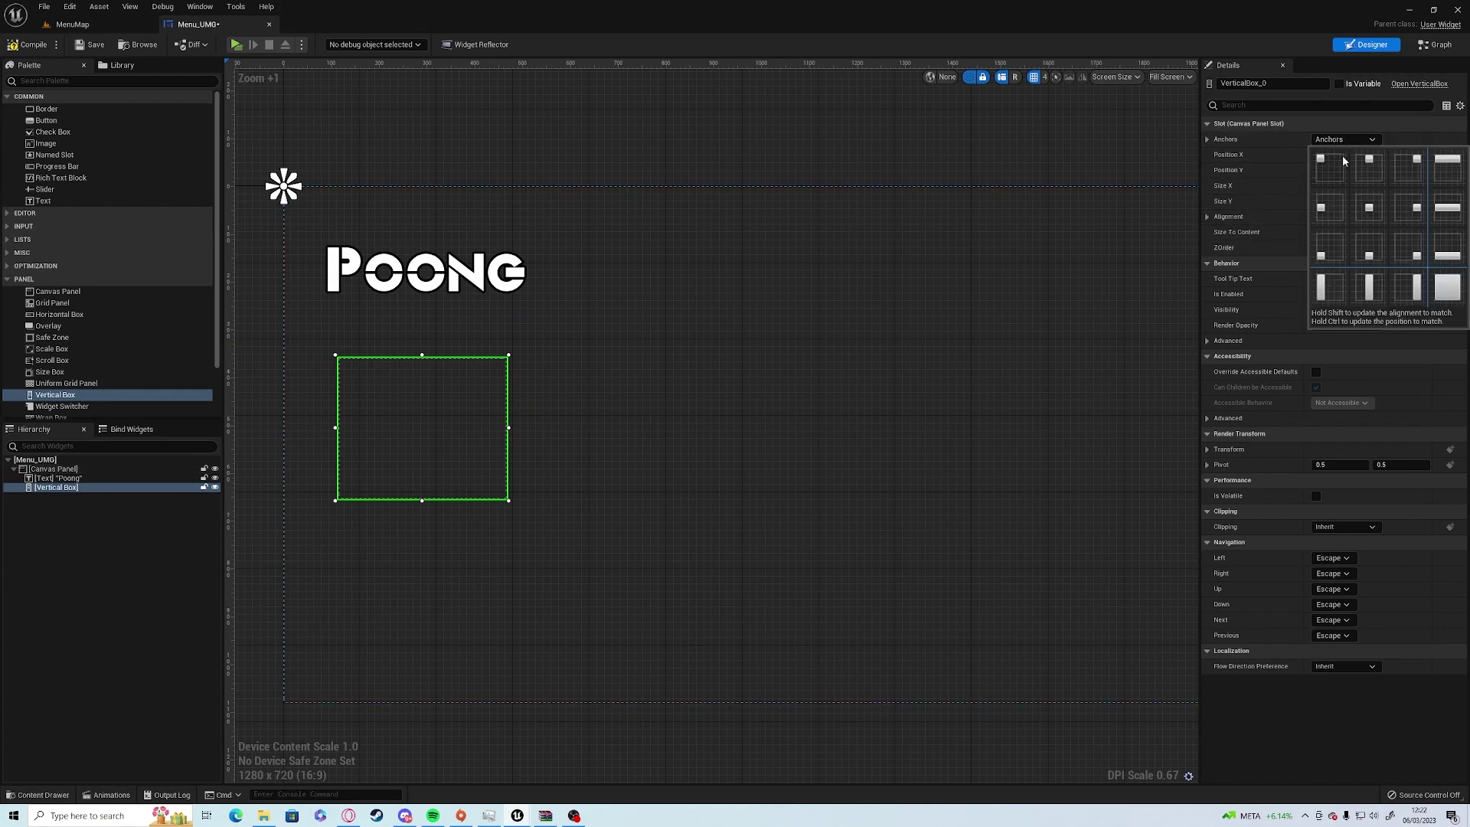
{"action": "left_click", "coordinate": [1332, 208]}
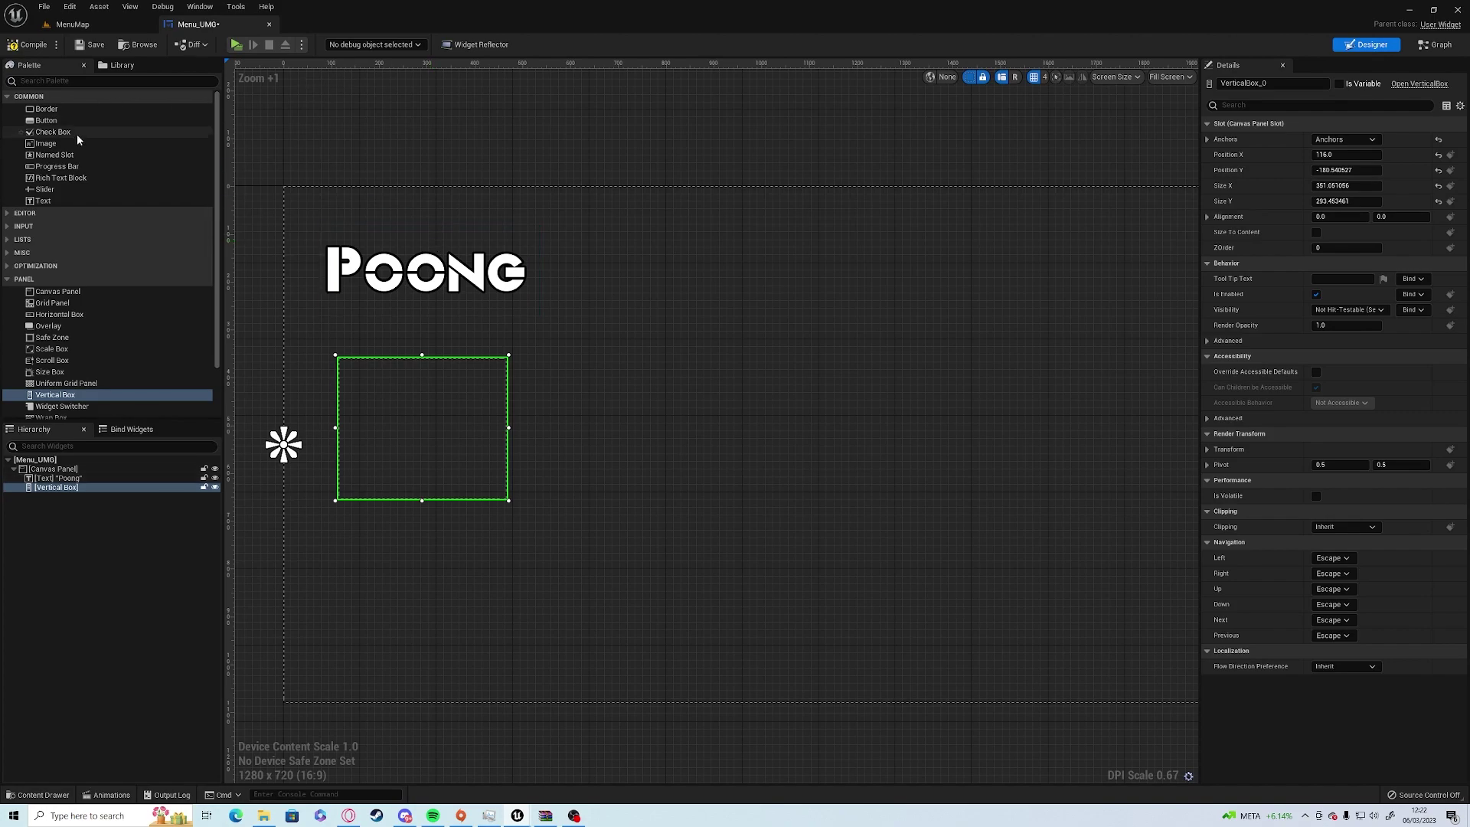
Add a Button containing a Text block to the Vertical Box and set the text to "Start Game"
{"action": "left_click_drag", "start_coordinate": [46, 121], "coordinate": [417, 392]}
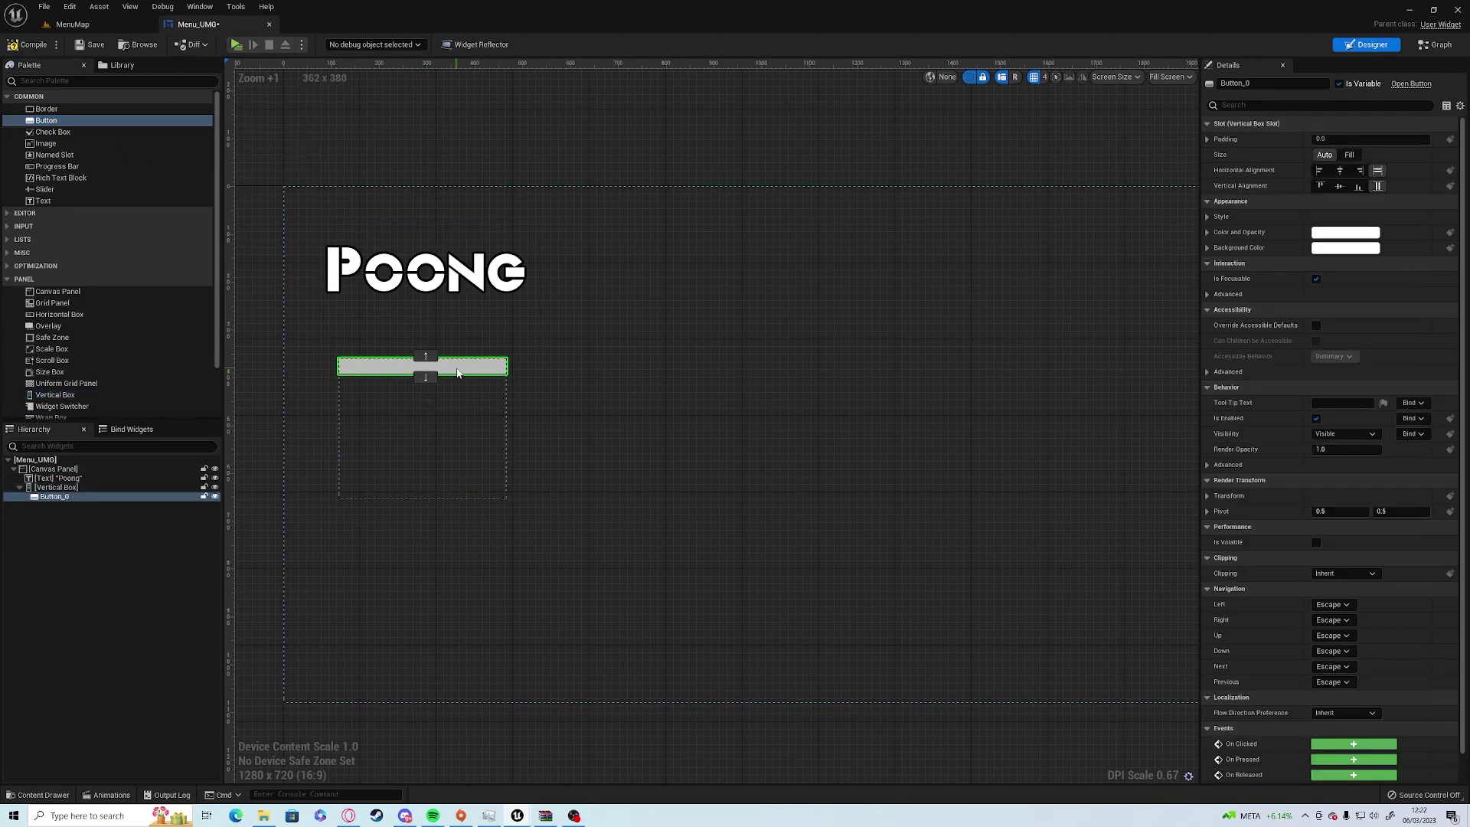
{"action": "left_click_drag", "start_coordinate": [43, 201], "coordinate": [456, 379]}
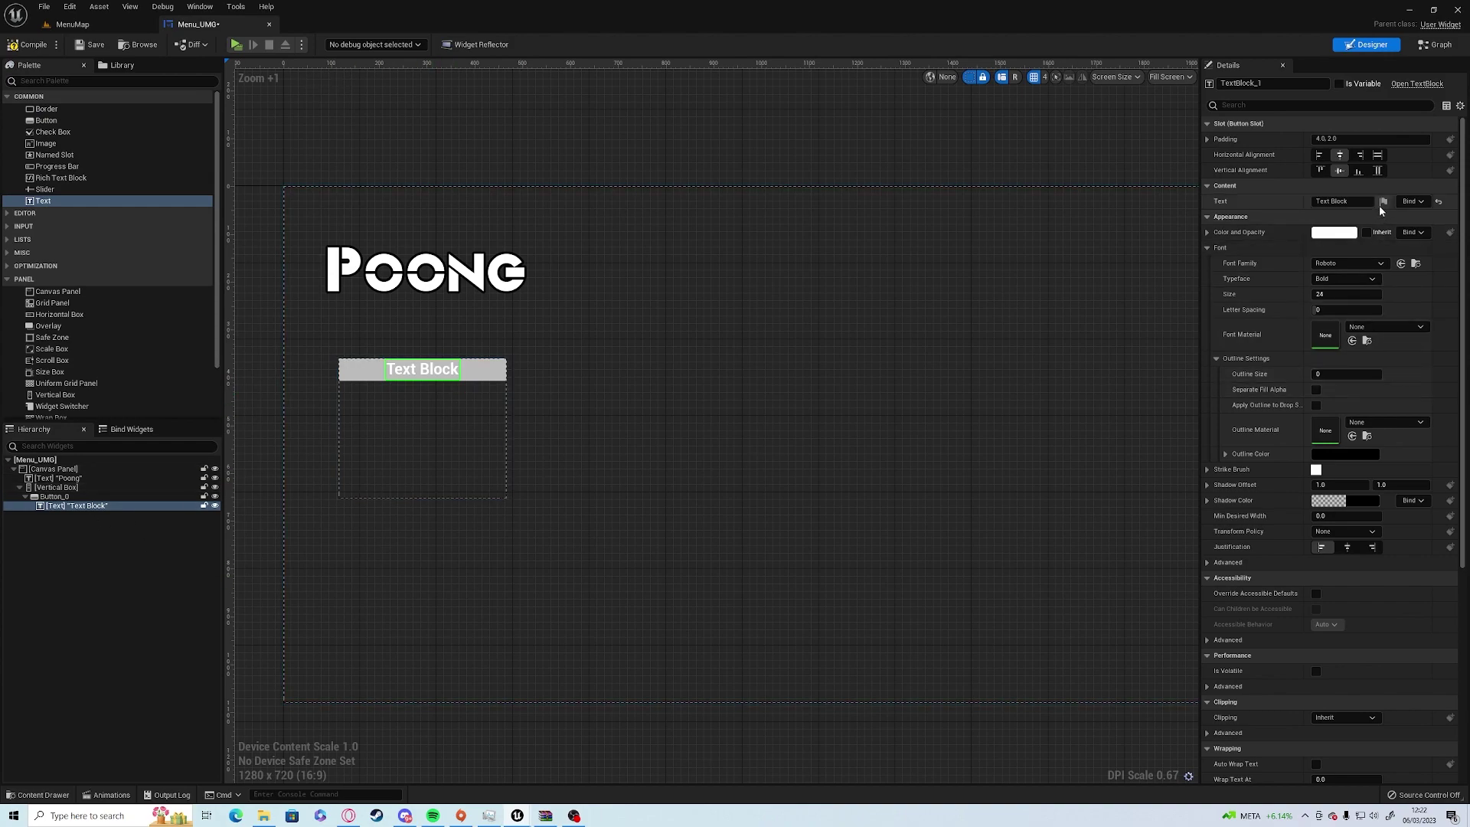
{"action": "left_click_drag", "start_coordinate": [1353, 201], "coordinate": [1295, 213]}
{"action": "type", "text": "Sta"}
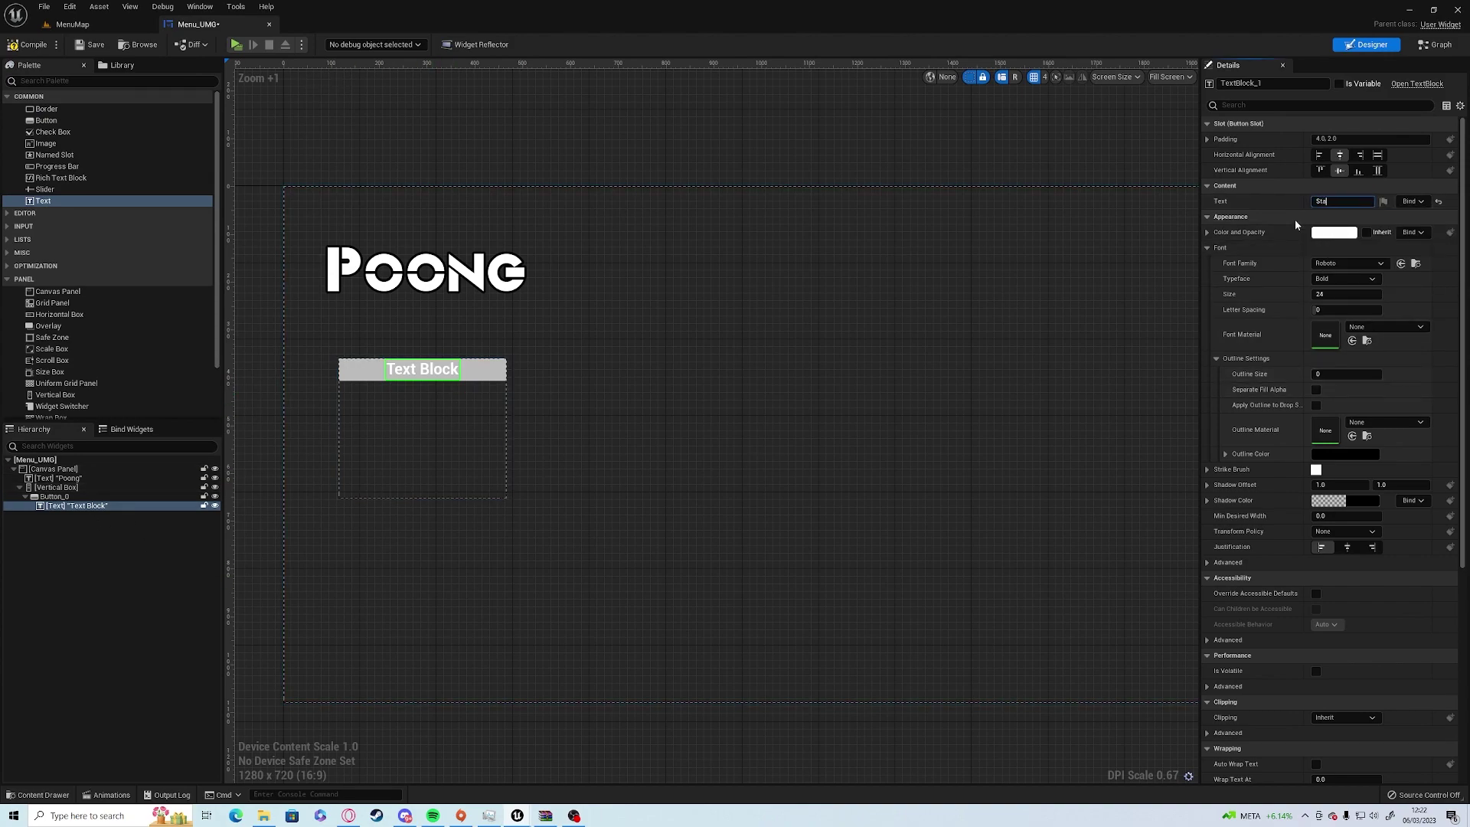
{"action": "type", "text": "rt Game"}
Set the Start Game text's outline size to 2 and its font family to Videopac_Font, and compile the widget
{"action": "left_click", "coordinate": [1339, 374]}
{"action": "type", "text": "2"}
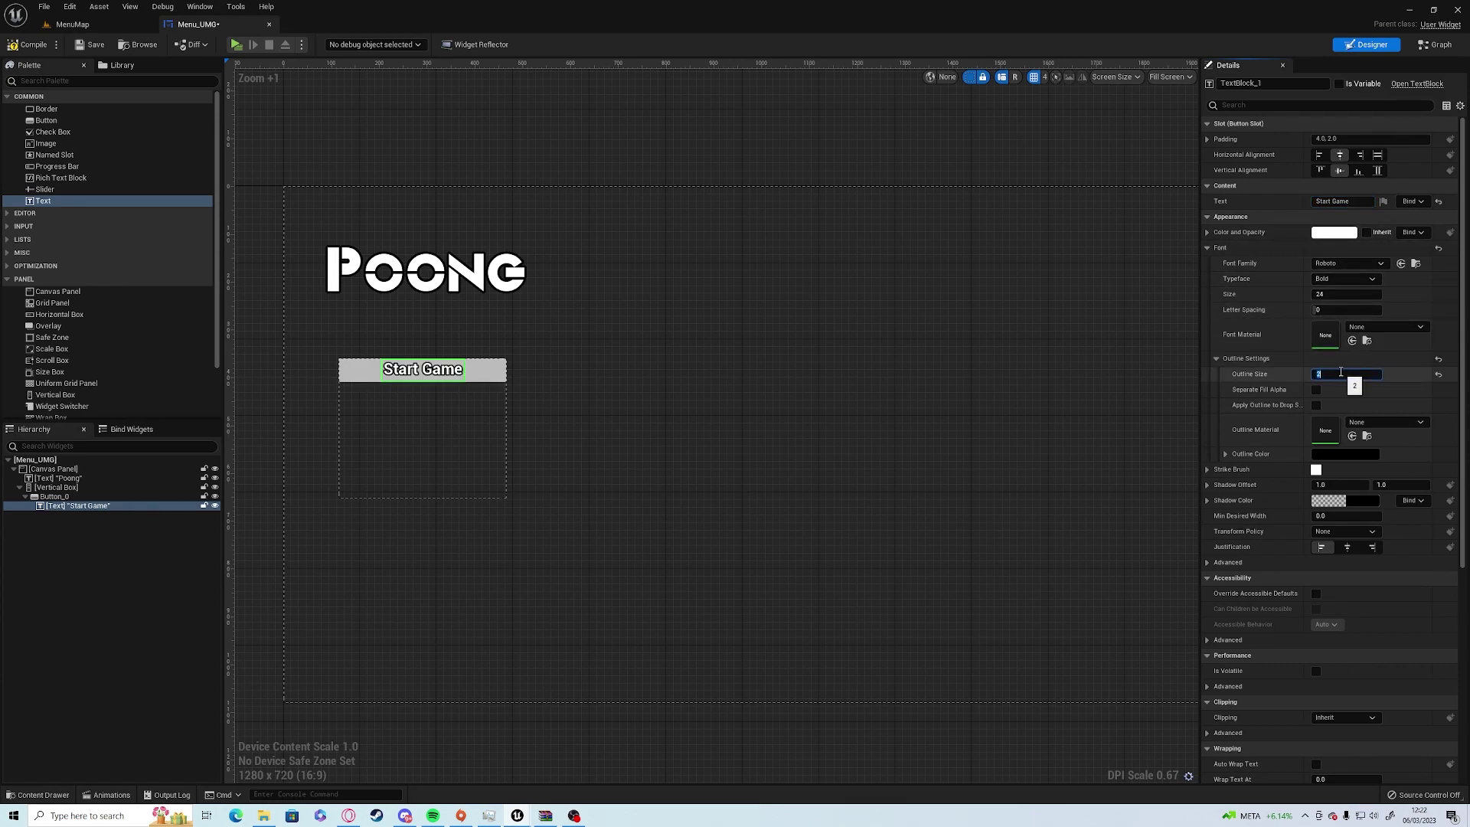
{"action": "left_click", "coordinate": [1347, 263]}
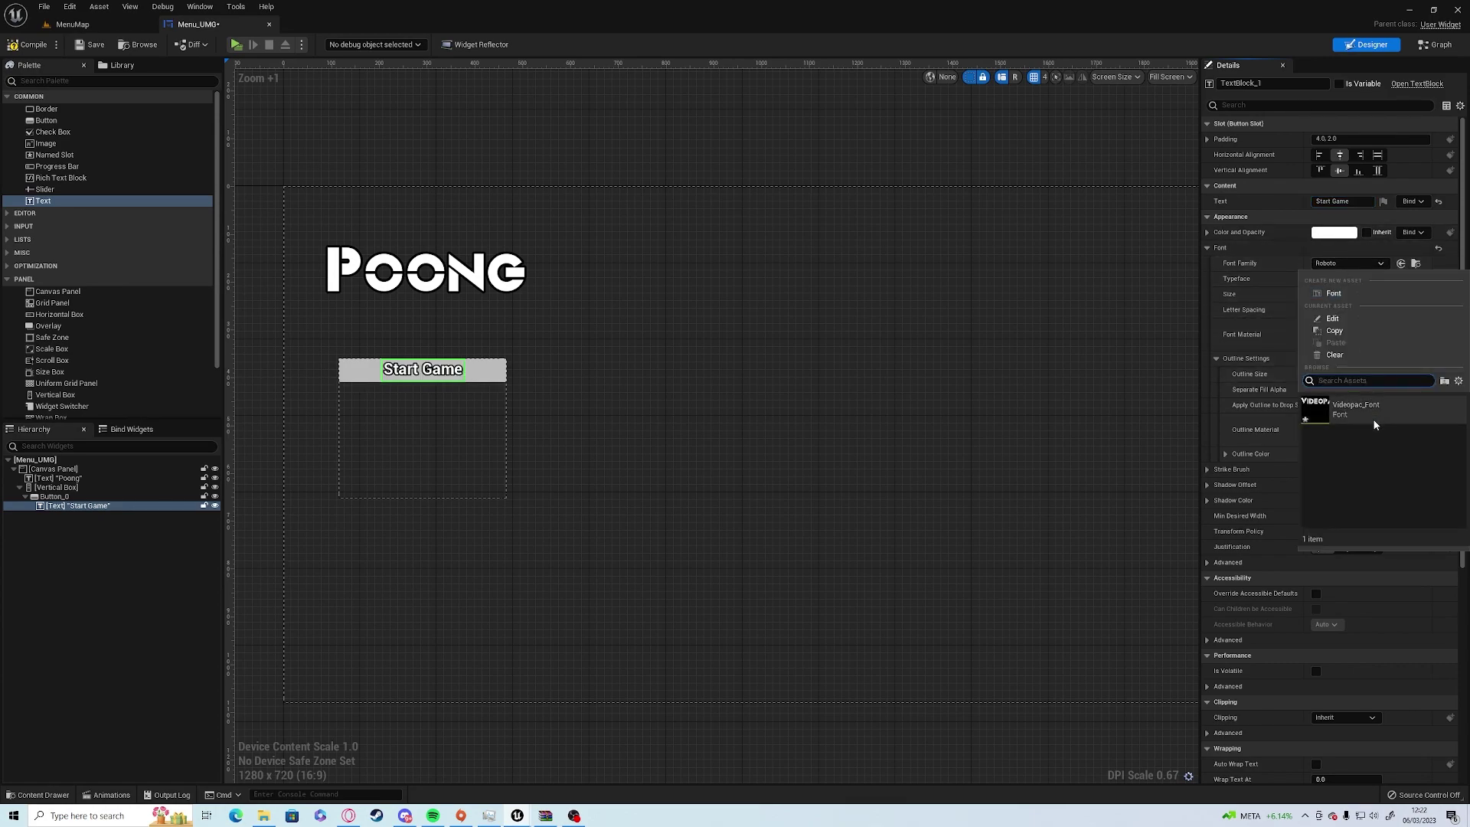
{"action": "left_click", "coordinate": [1340, 415]}
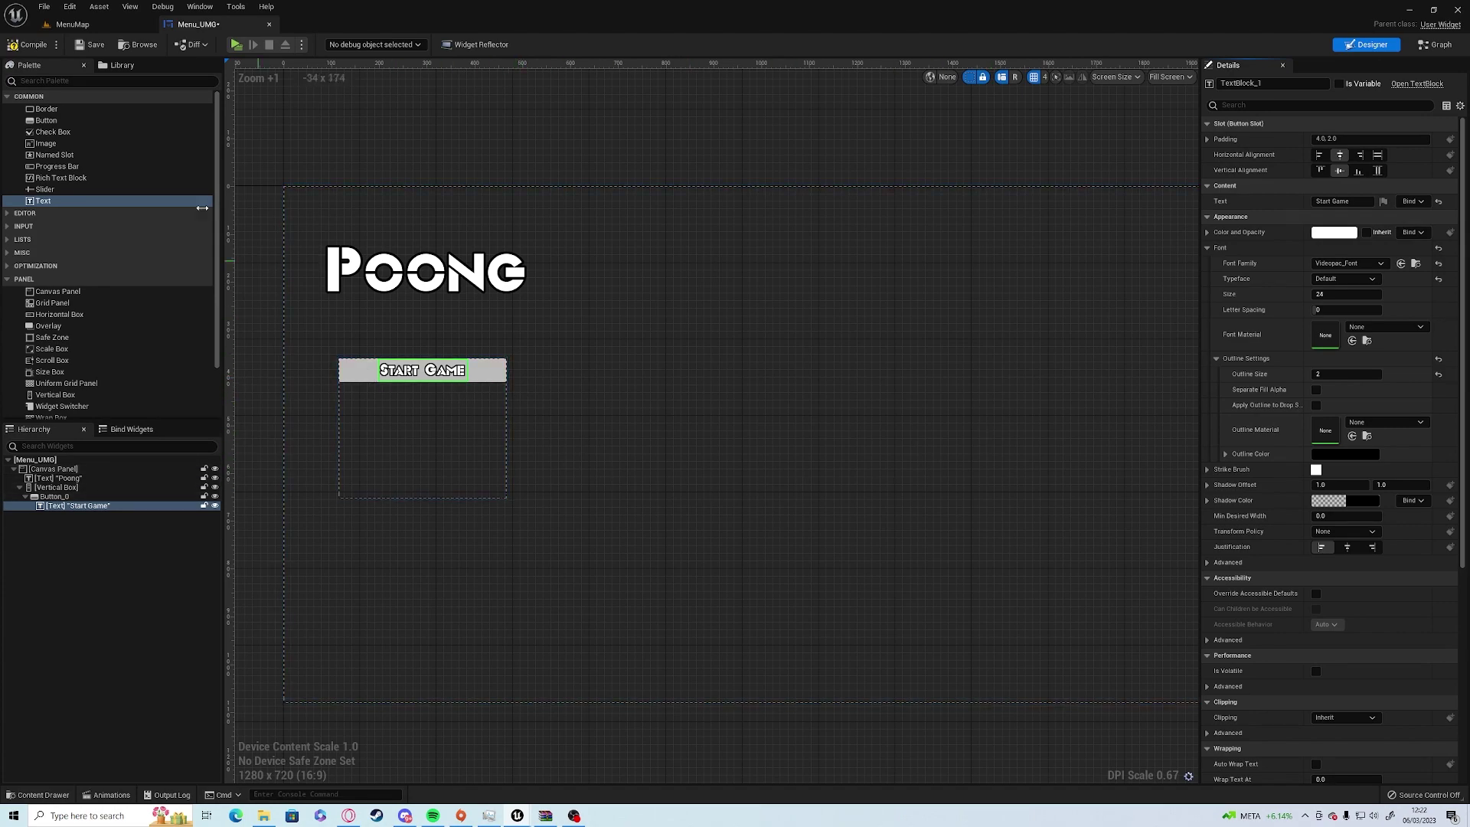
{"action": "left_click", "coordinate": [21, 46]}
Make the Start Game button's Normal style tint fully transparent with an alpha of 0, and compile the widget
{"action": "left_click", "coordinate": [494, 376]}
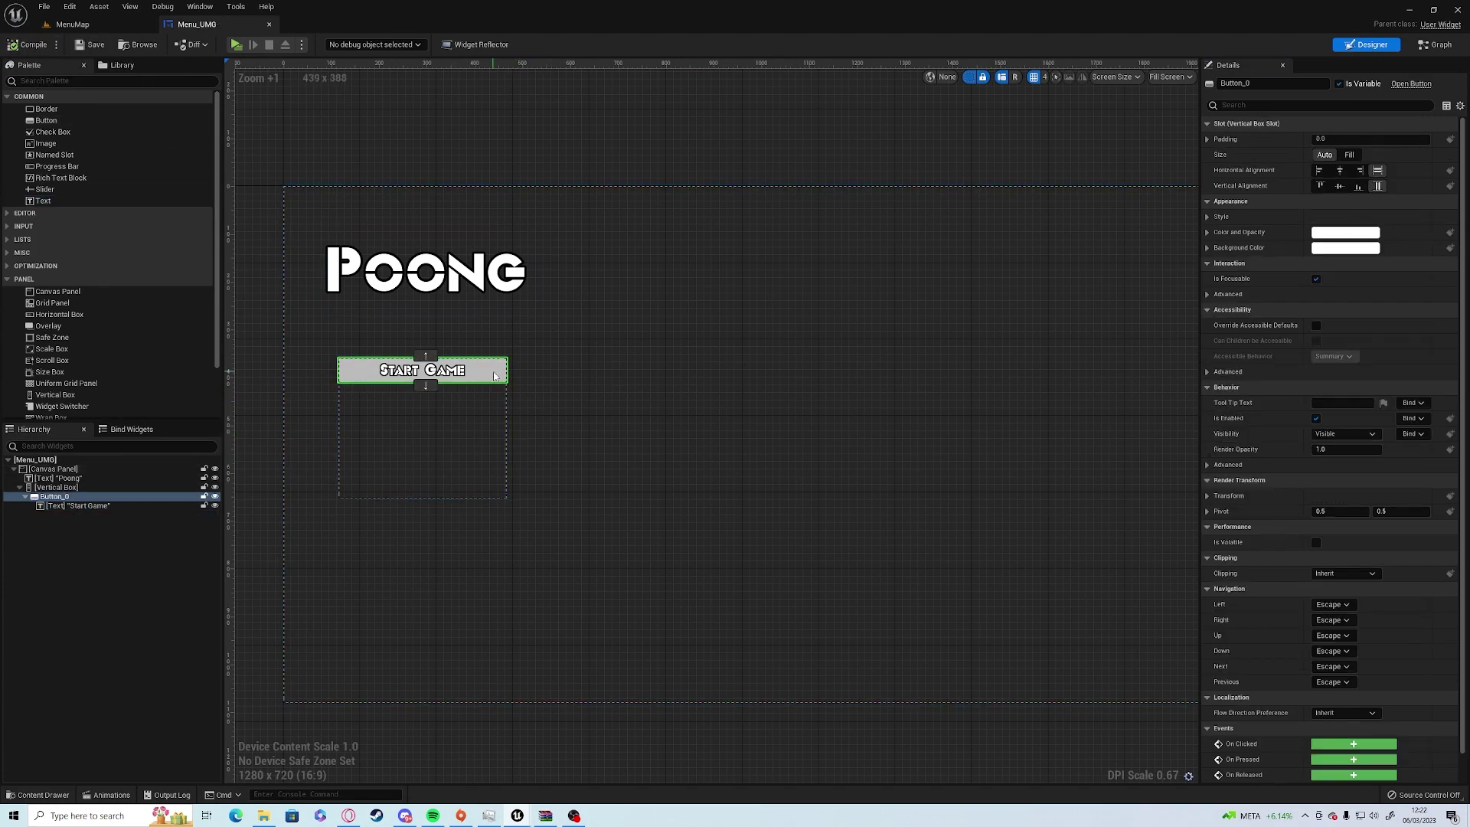
{"action": "left_click", "coordinate": [1208, 218]}
{"action": "left_click", "coordinate": [1217, 231]}
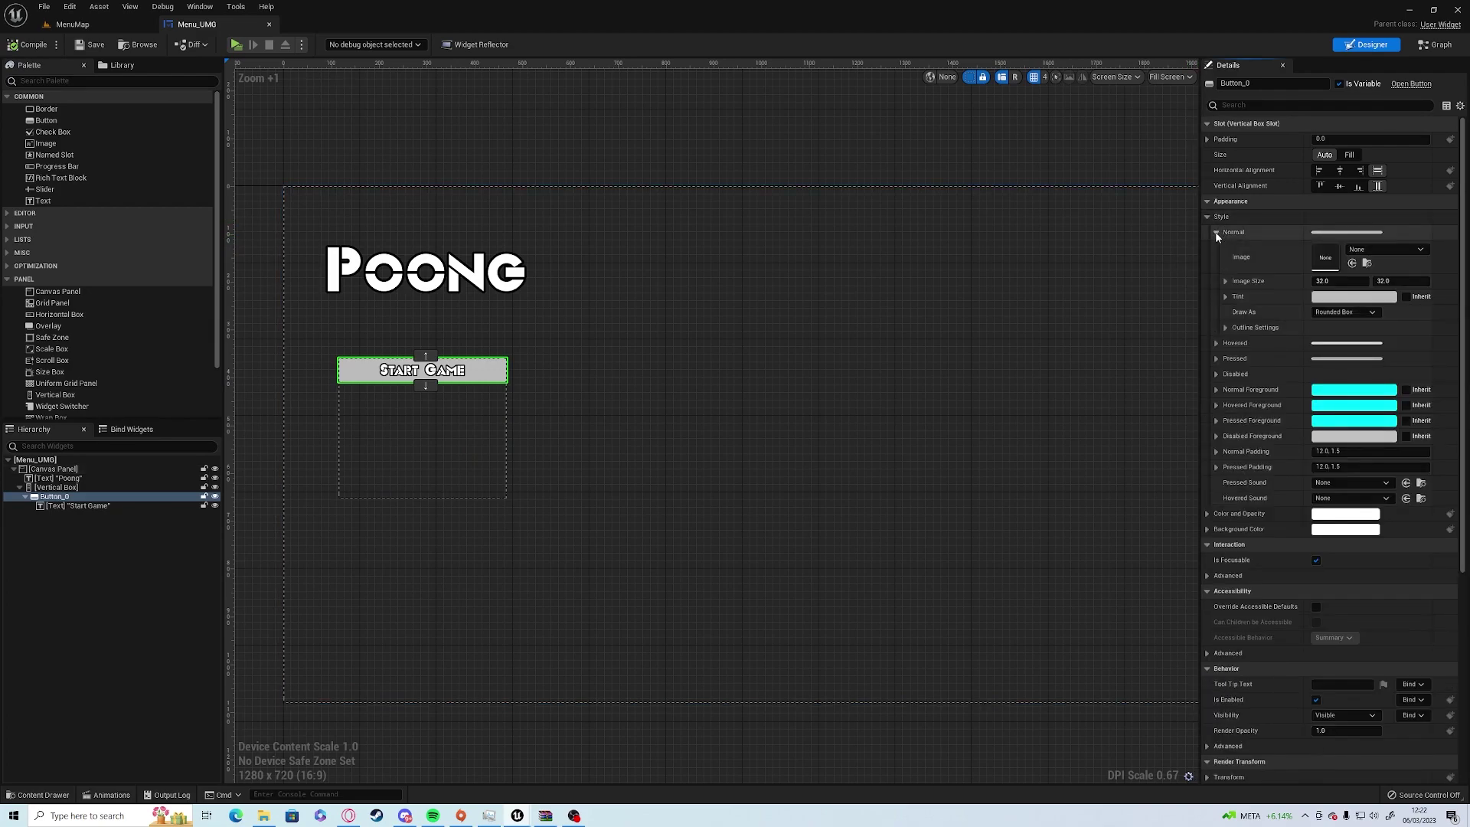
{"action": "left_click", "coordinate": [1343, 297]}
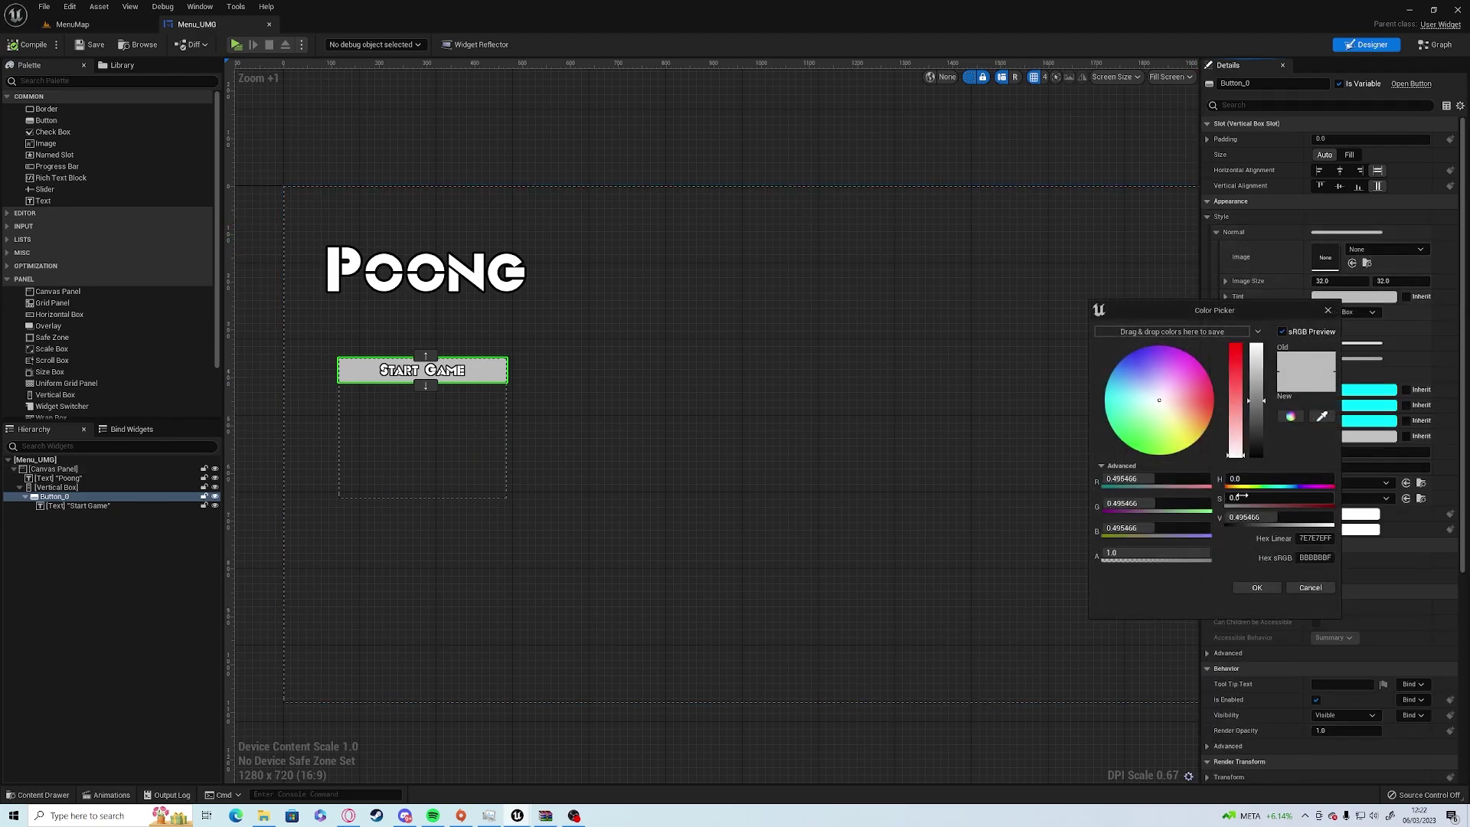
{"action": "left_click", "coordinate": [1183, 545]}
{"action": "type", "text": "0"}
{"action": "key", "text": "Return"}
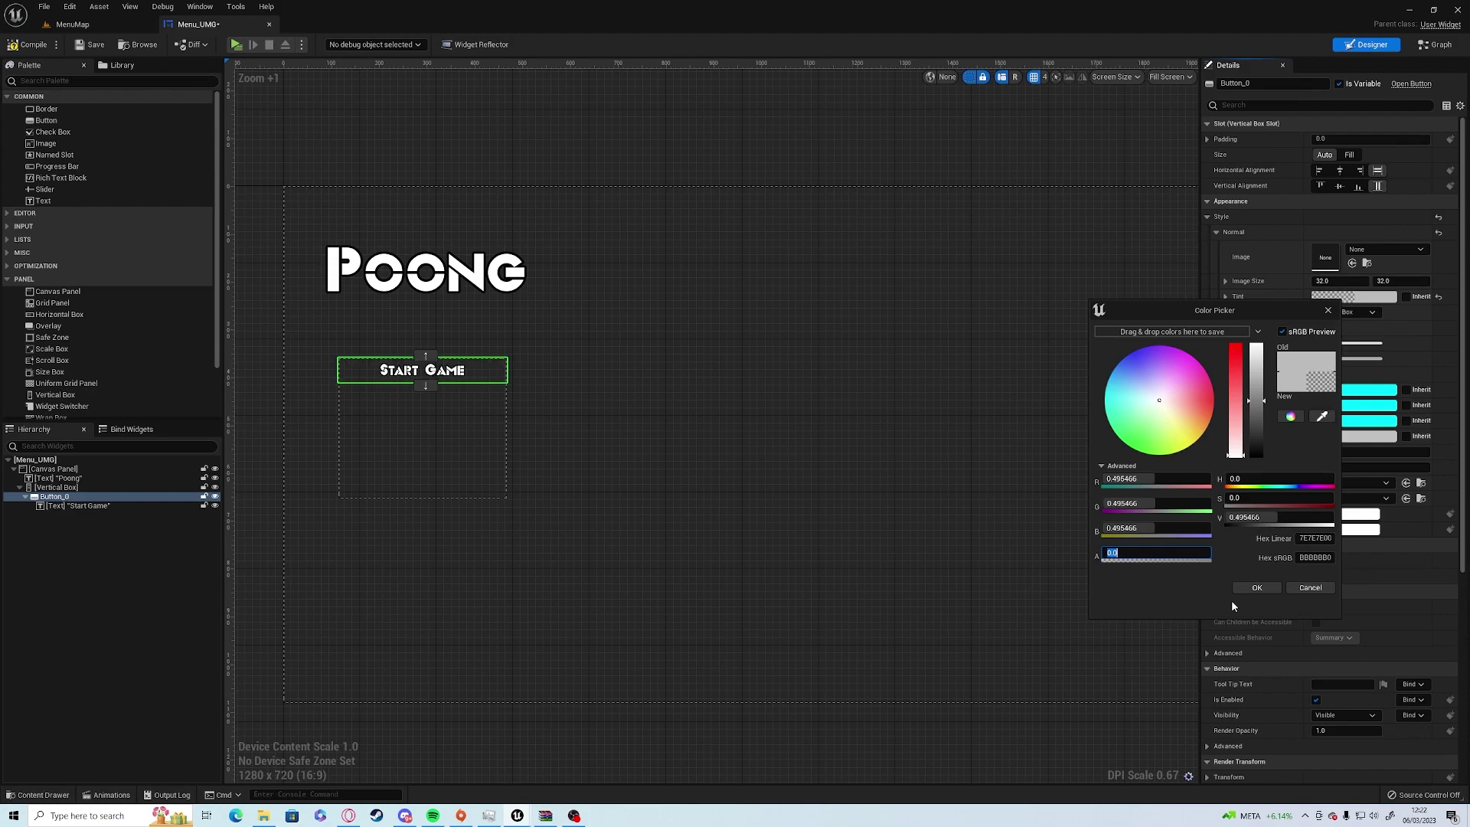
{"action": "left_click", "coordinate": [1256, 587]}
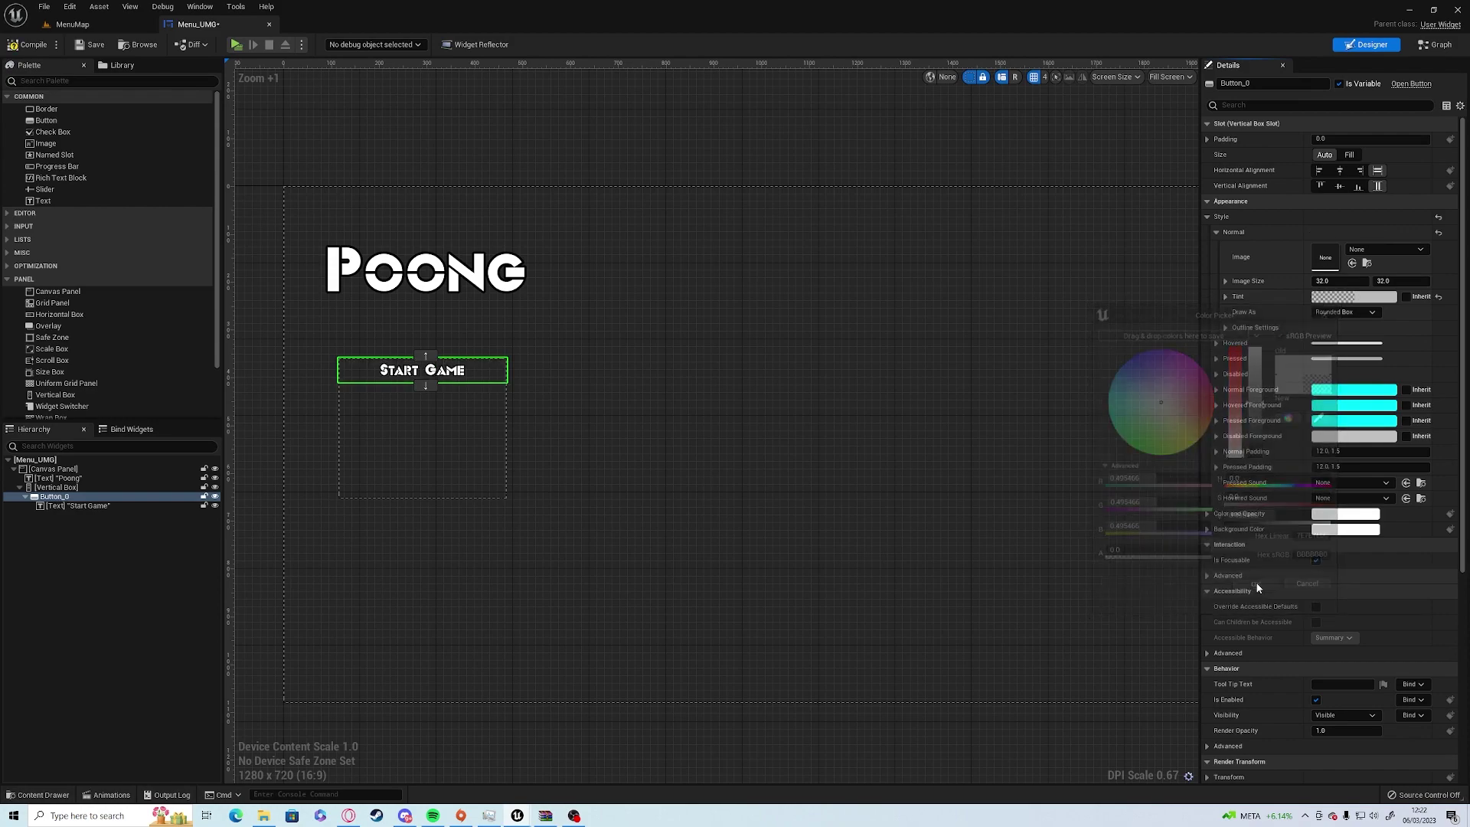
{"action": "left_click", "coordinate": [37, 46]}
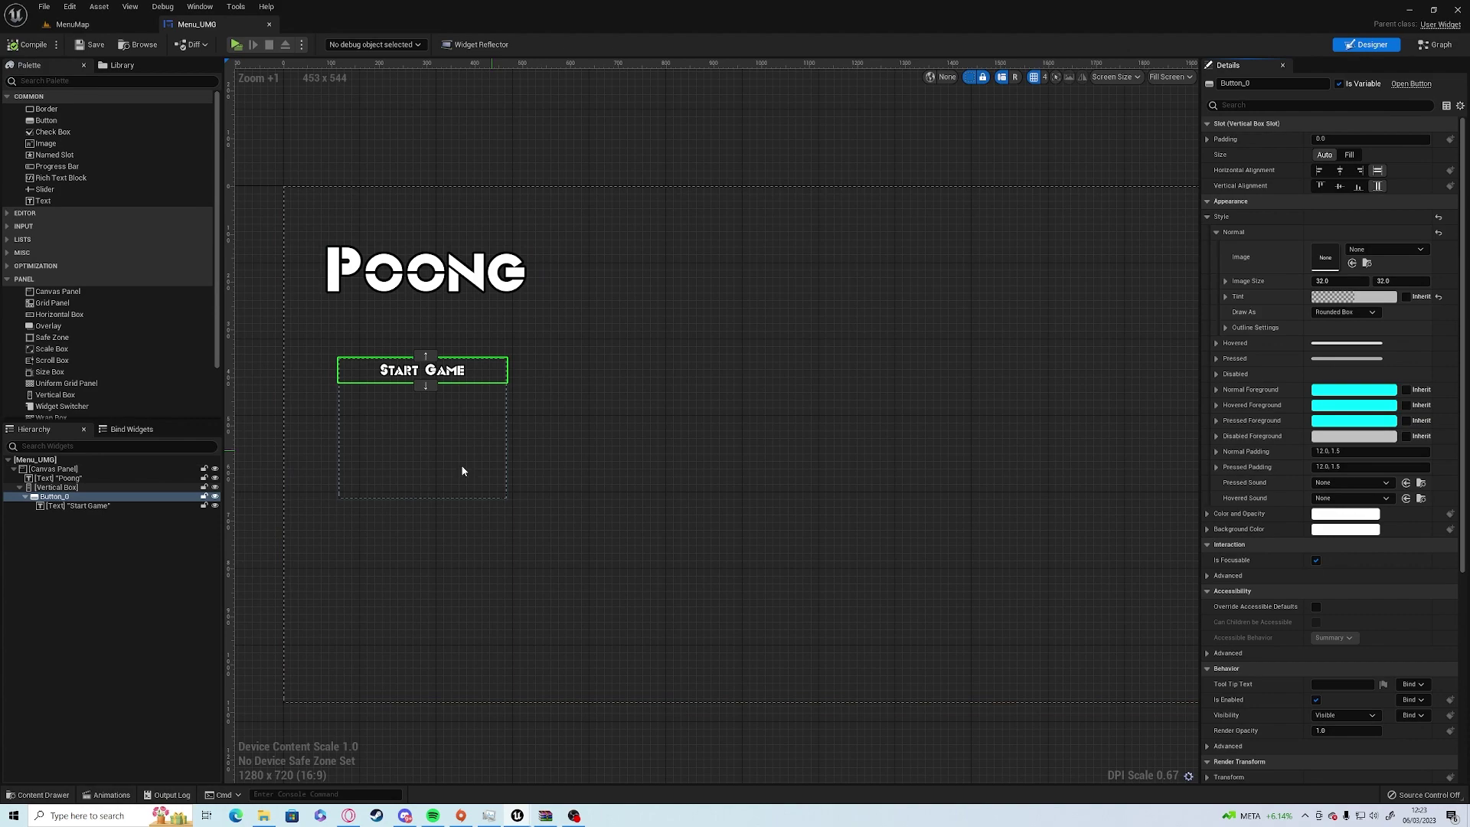
Rename the Start Game text's parent button in the widget hierarchy as StartGame
{"action": "left_click", "coordinate": [58, 497]}
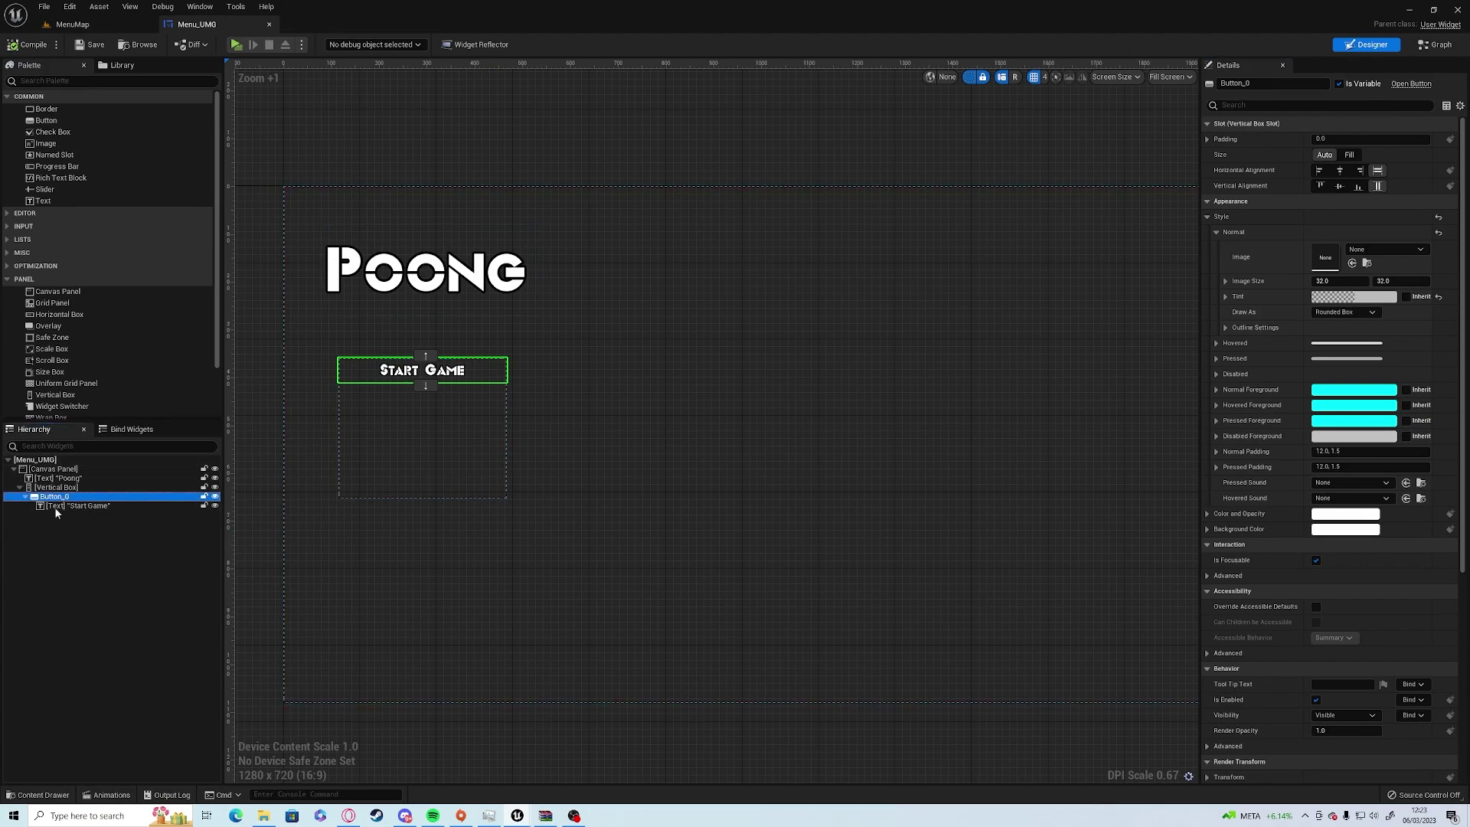
{"action": "left_click", "coordinate": [78, 498]}
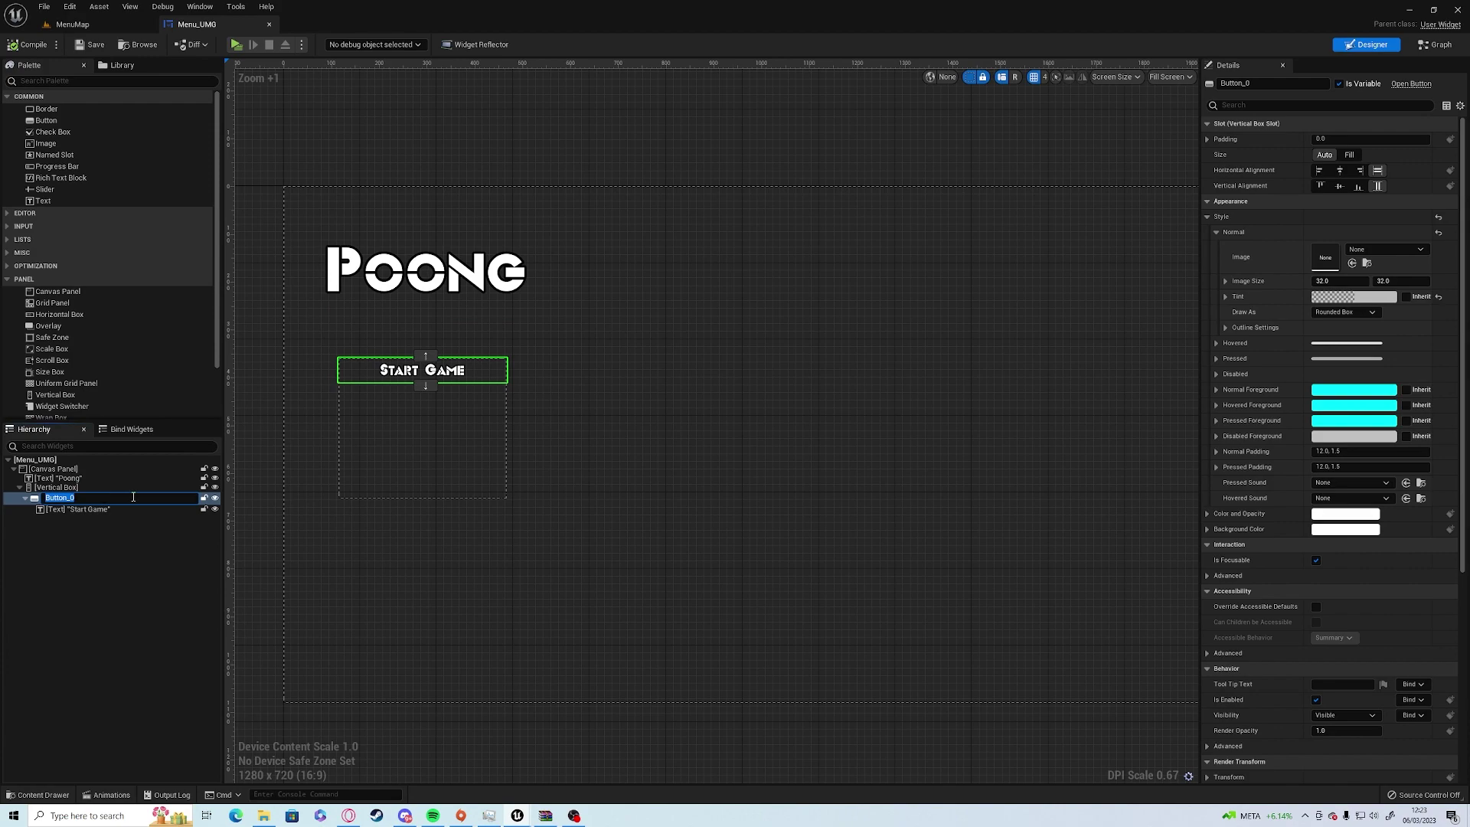
{"action": "type", "text": "StartGame"}
{"action": "key", "text": "Return"}
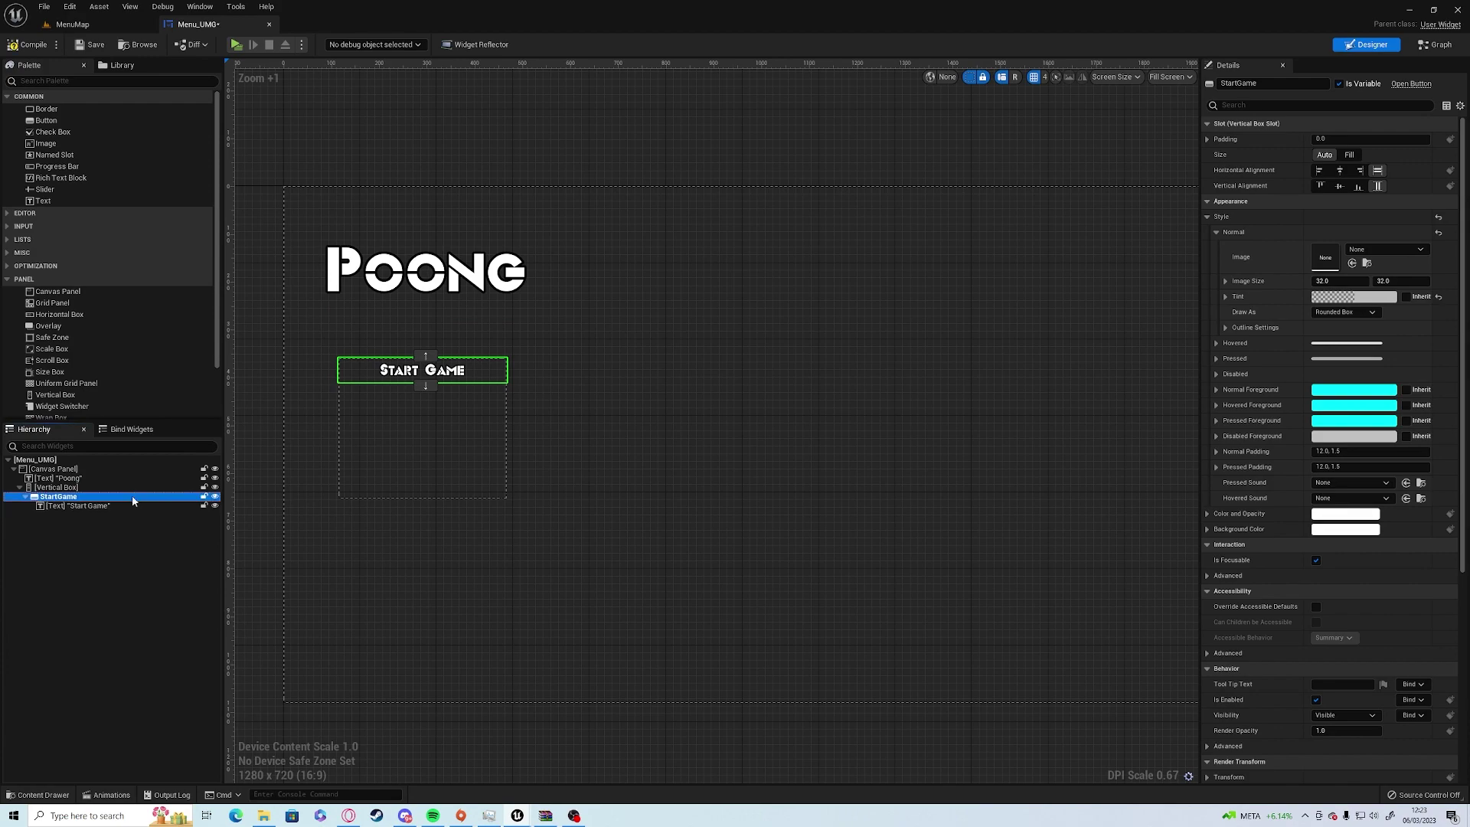
Duplicate the StartGame button inside the Vertical Box and rename the copy as Statistics
{"action": "right_click", "coordinate": [75, 498]}
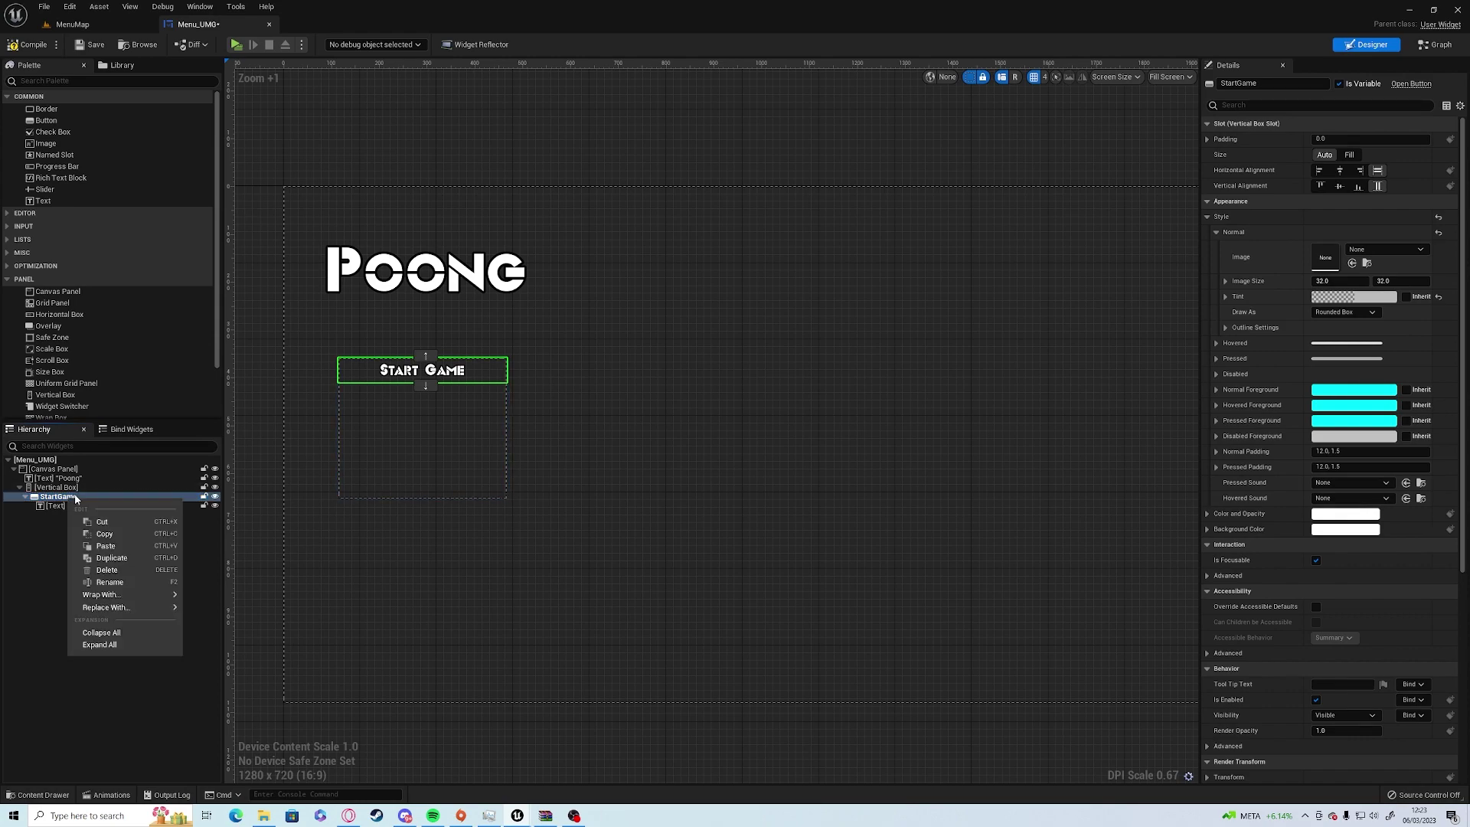
{"action": "left_click", "coordinate": [107, 557]}
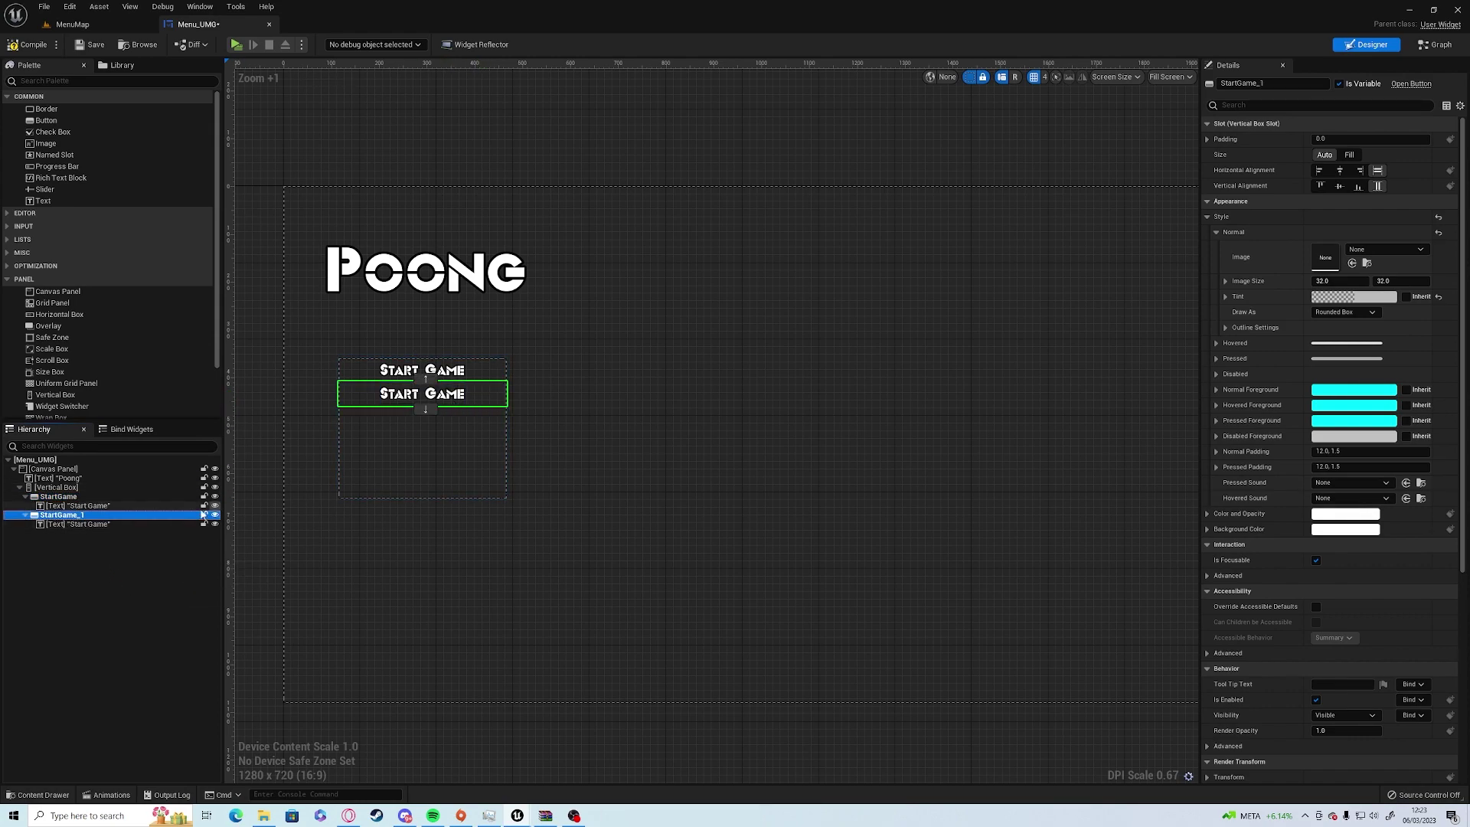
{"action": "double_click", "coordinate": [81, 517]}
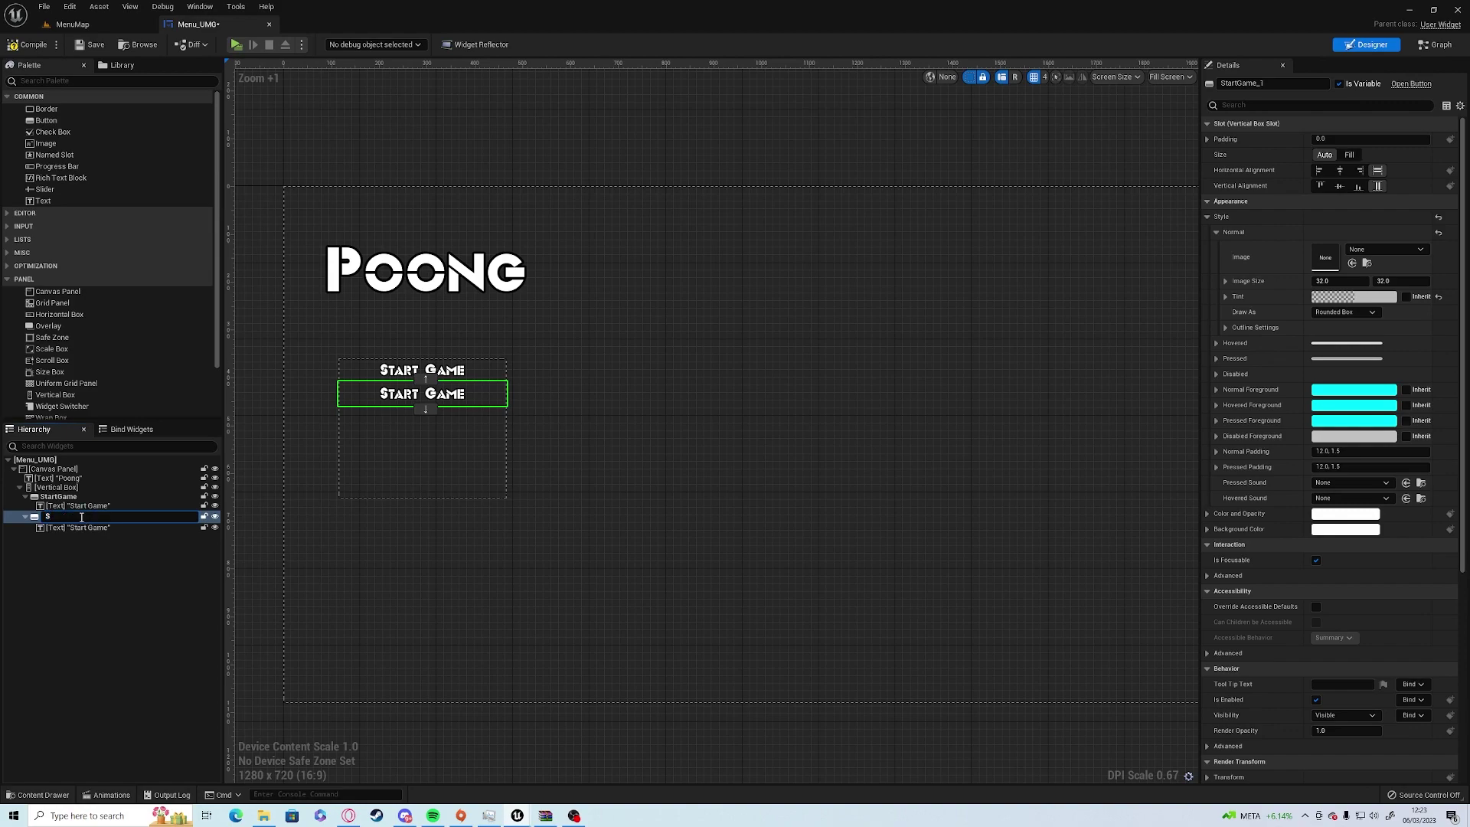
{"action": "type", "text": "Statistics"}
{"action": "key", "text": "Return"}
Duplicate the Statistics button and rename the copy as ExitGame
{"action": "right_click", "coordinate": [81, 521]}
{"action": "left_click", "coordinate": [115, 577]}
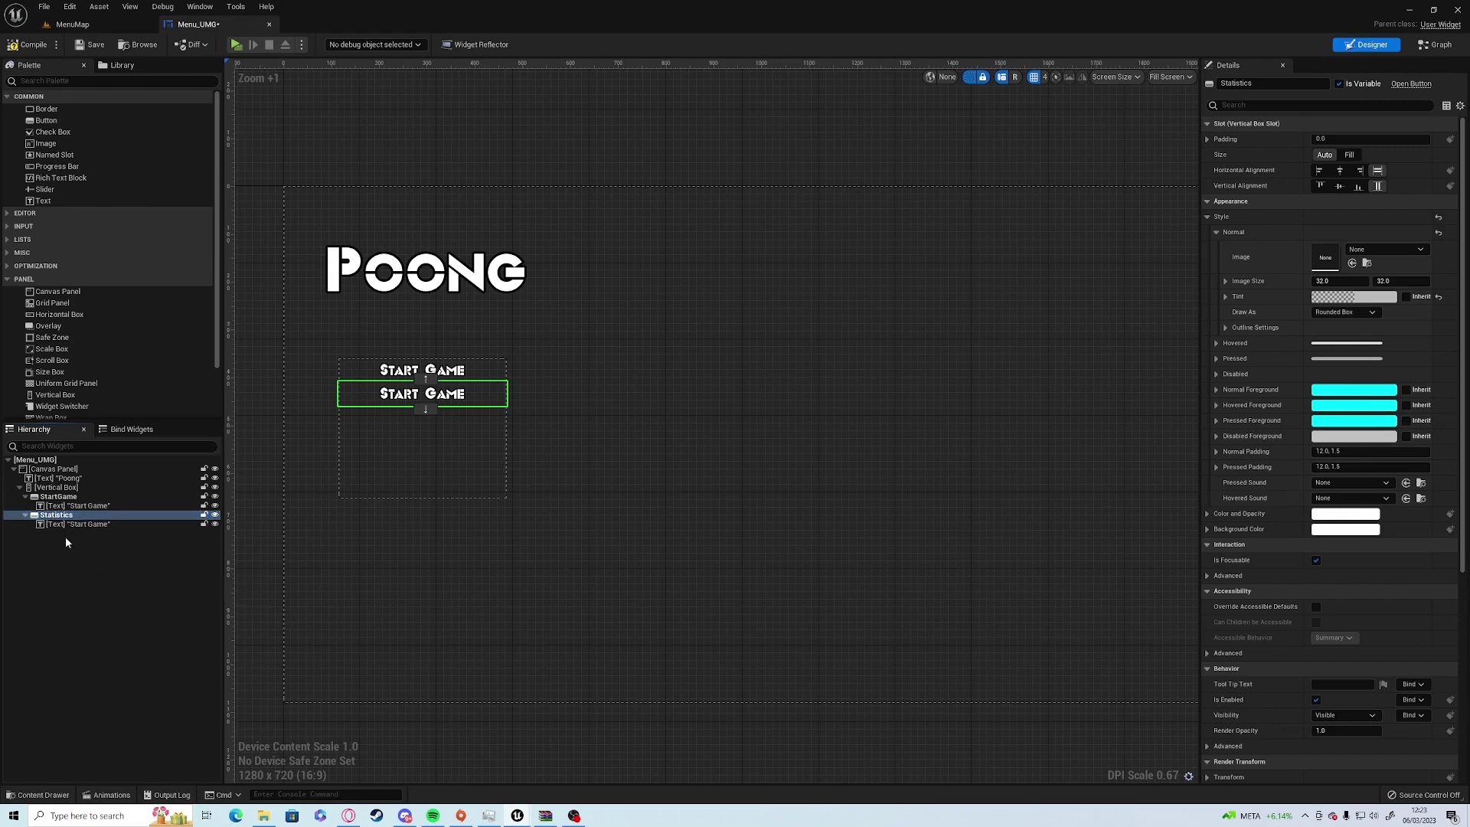
{"action": "double_click", "coordinate": [67, 534]}
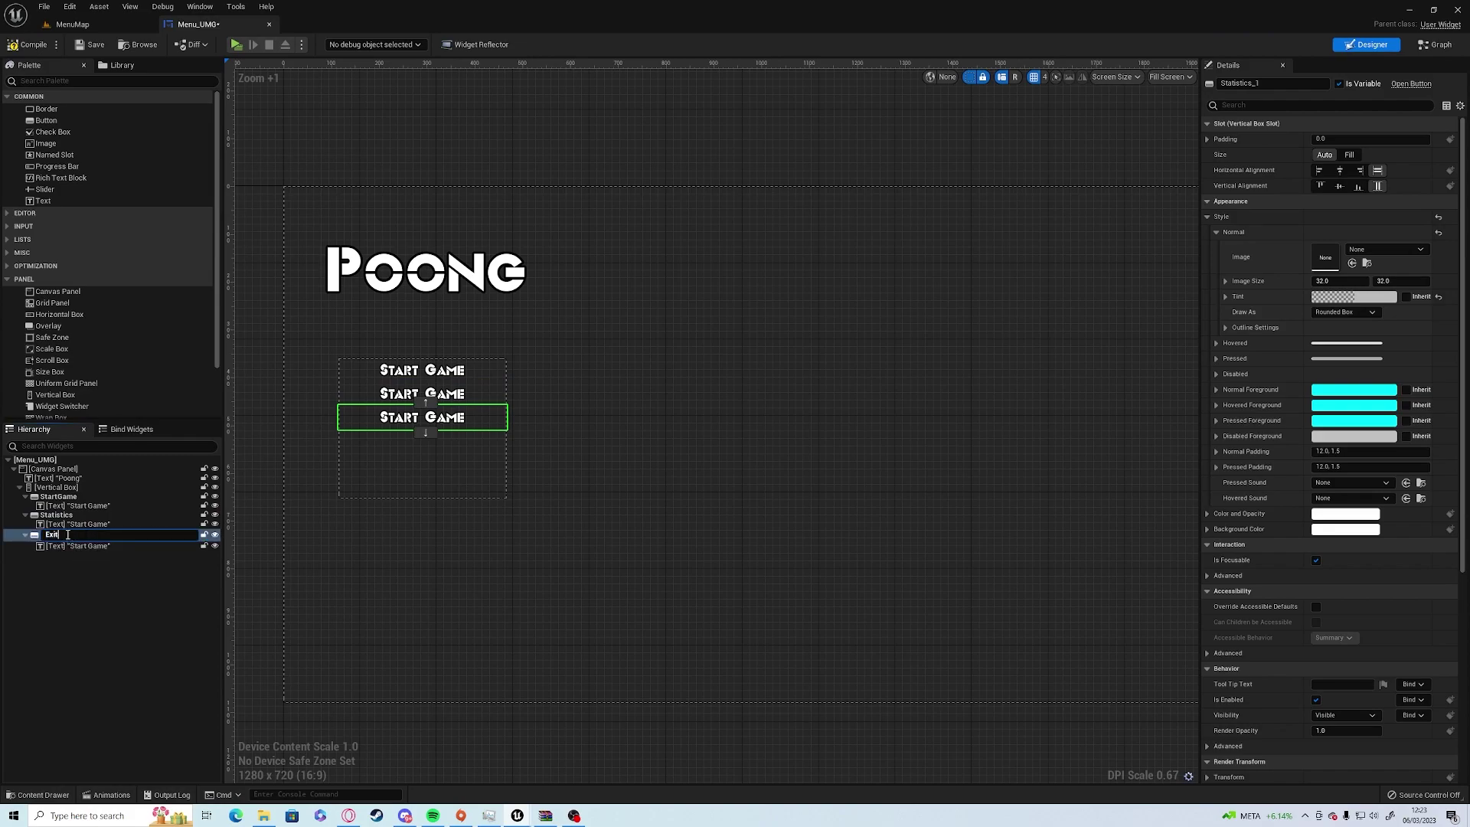
{"action": "type", "text": "ExitGame"}
{"action": "key", "text": "Return"}
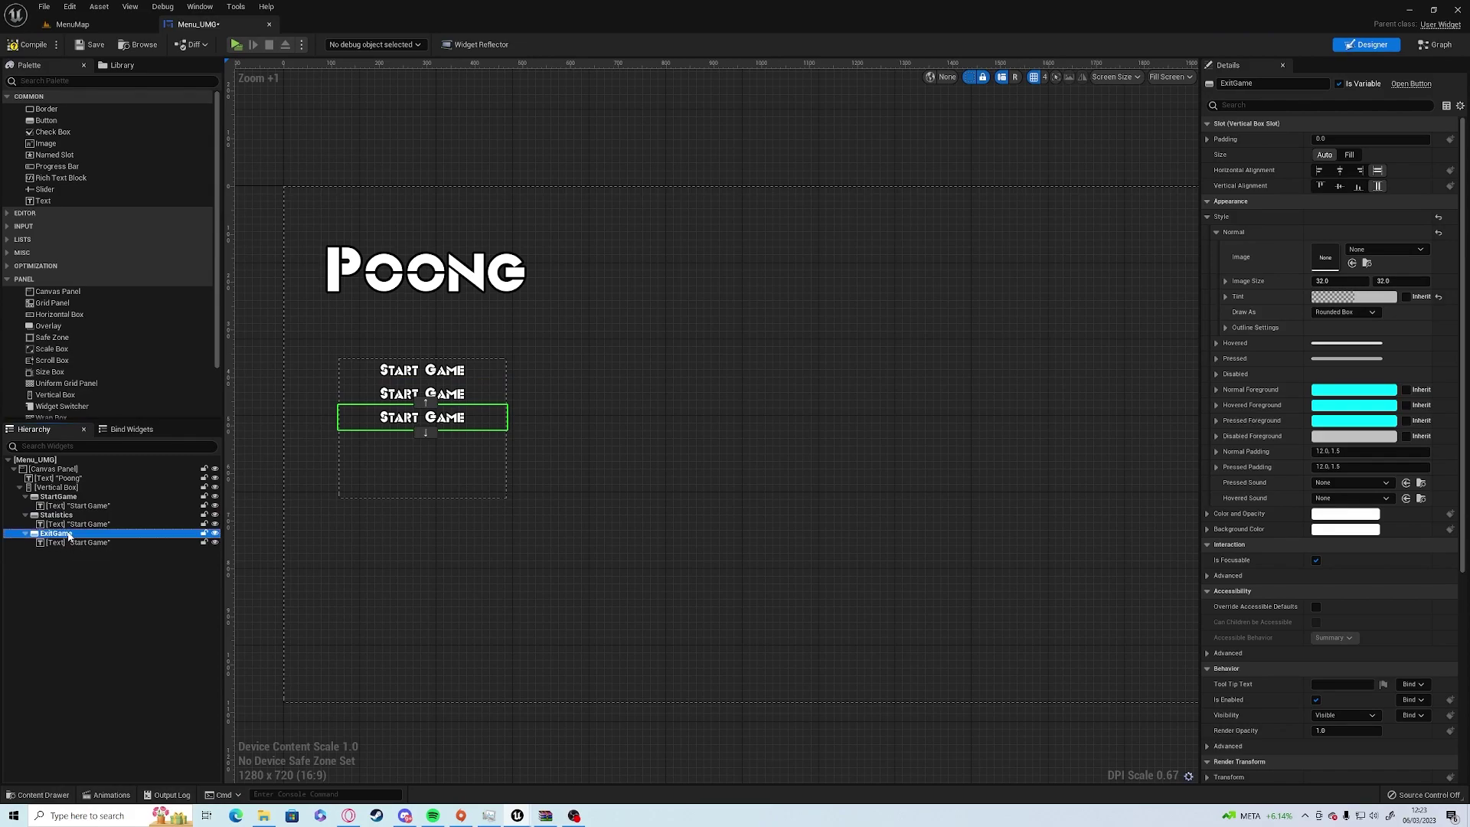
Change the Statistics button's text to "Statistics" and the ExitGame button's text to "Exit Game"
{"action": "left_click", "coordinate": [452, 395]}
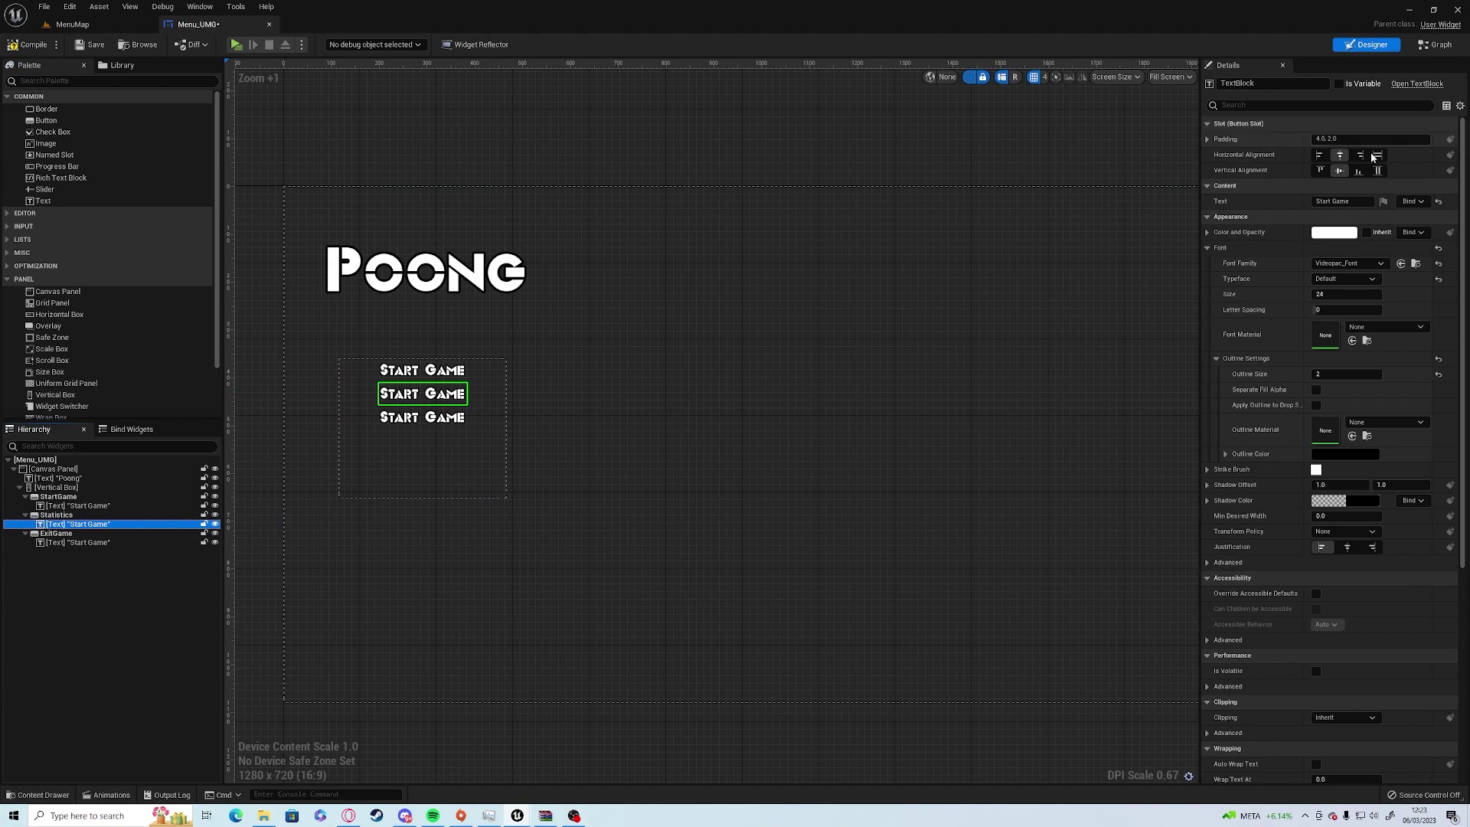
{"action": "left_click", "coordinate": [1335, 201]}
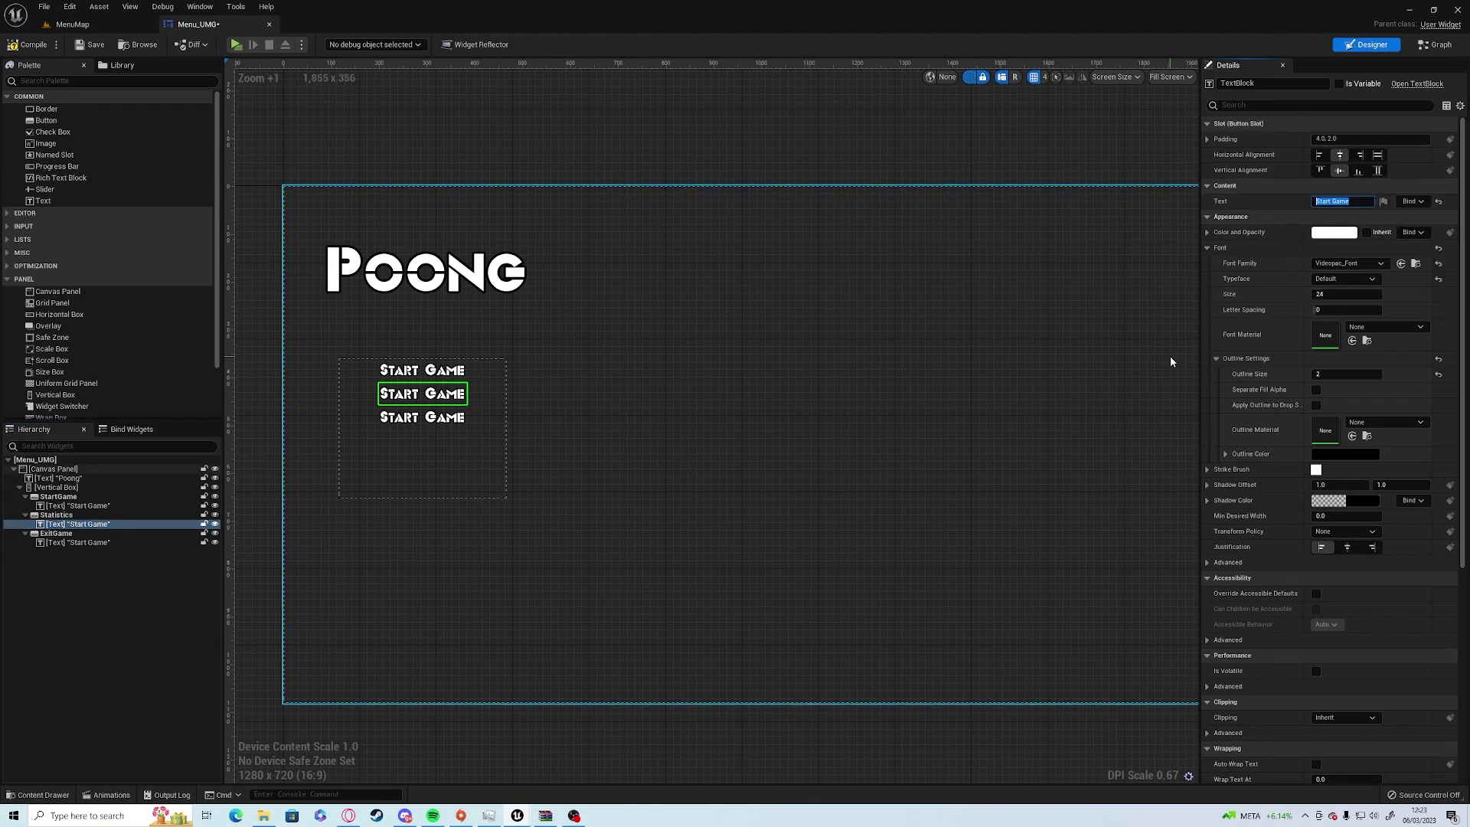
{"action": "type", "text": "Statistic"}
{"action": "key", "text": "Return"}
{"action": "type", "text": "s"}
{"action": "key", "text": "Return"}
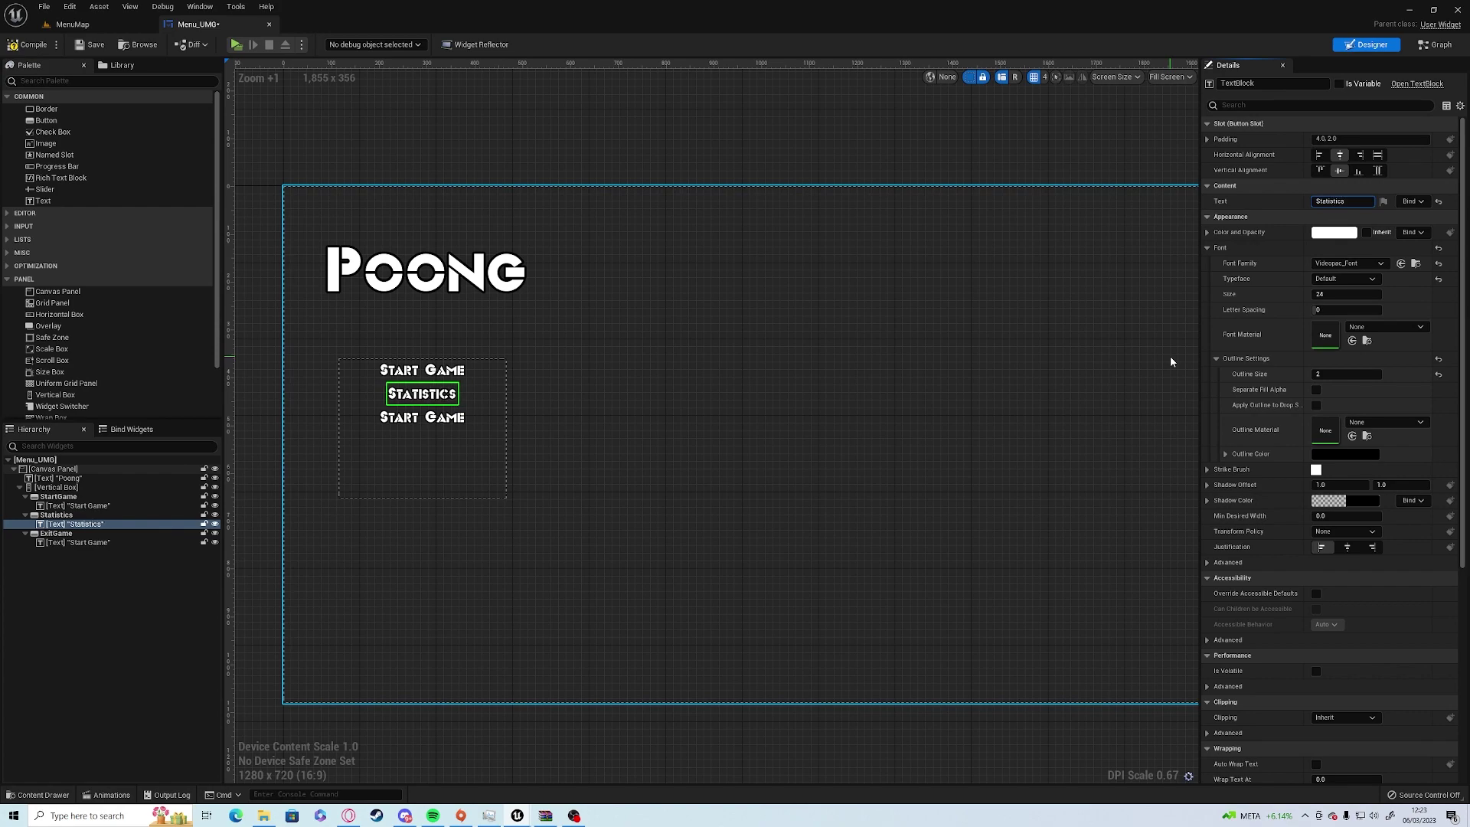
{"action": "left_click", "coordinate": [418, 424]}
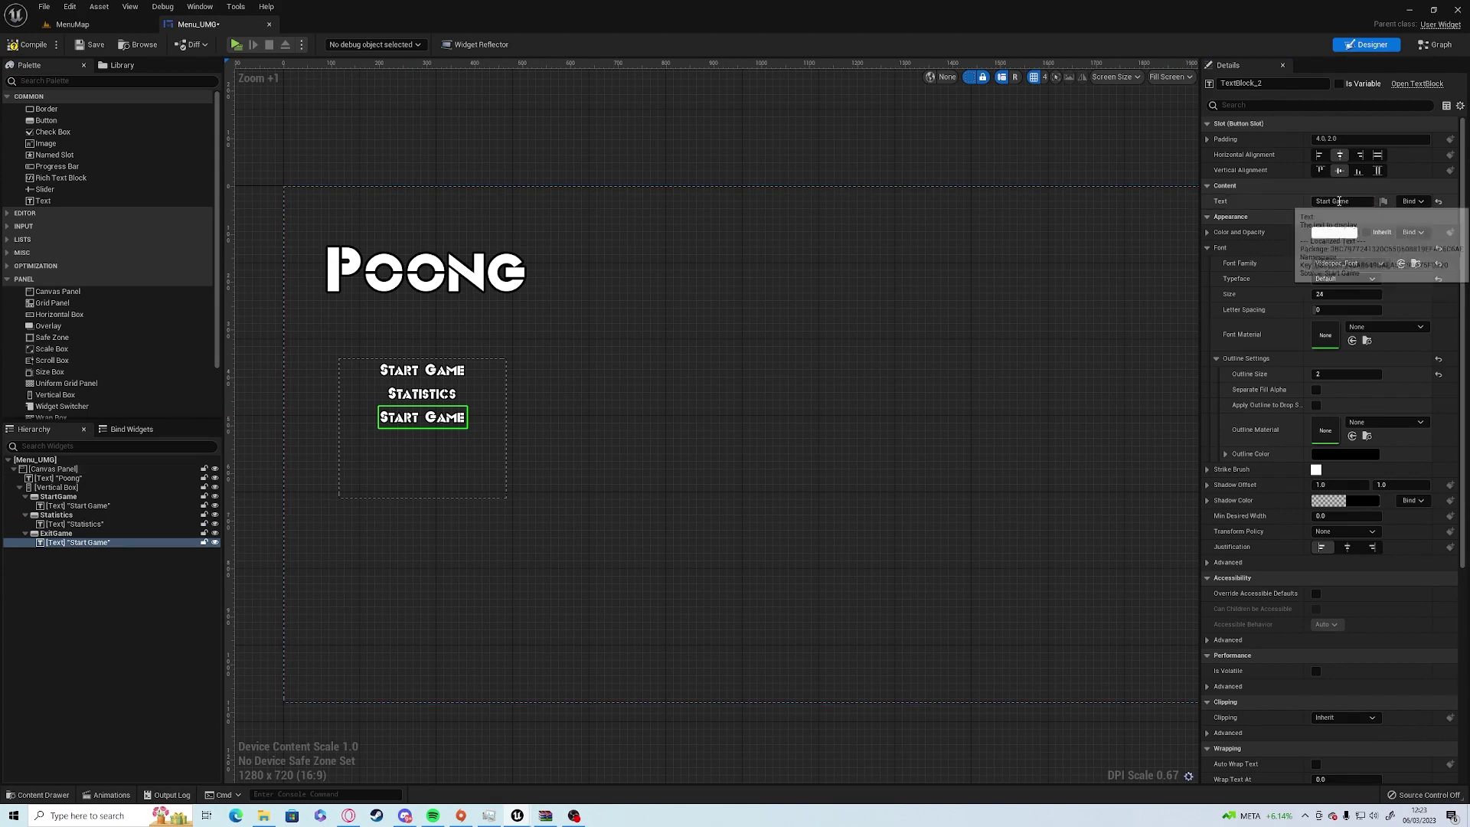
{"action": "key", "text": "Return"}
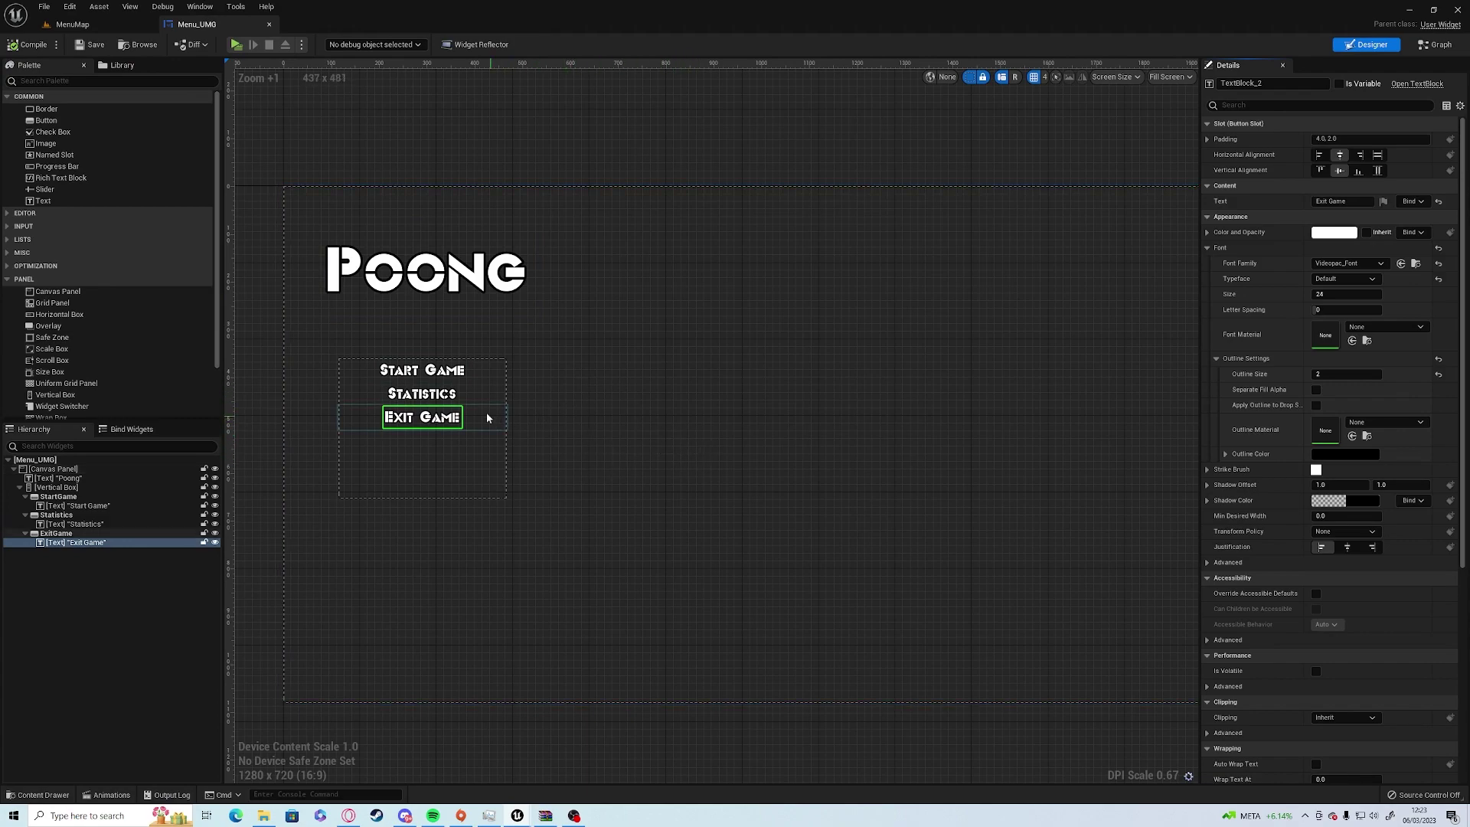
Add an On Clicked event for the StartGame button
{"action": "left_click", "coordinate": [459, 372]}
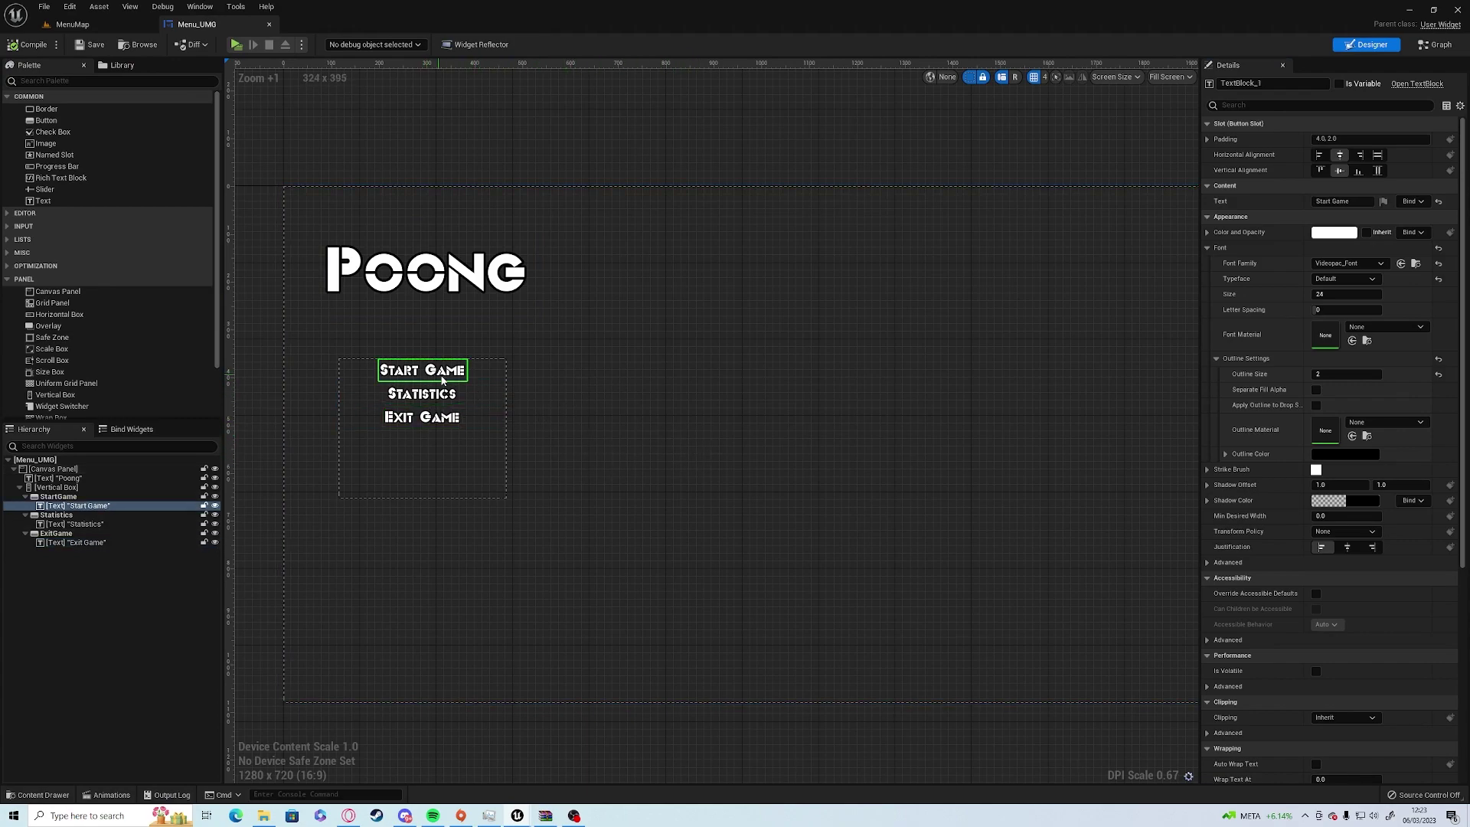
{"action": "left_click", "coordinate": [489, 374]}
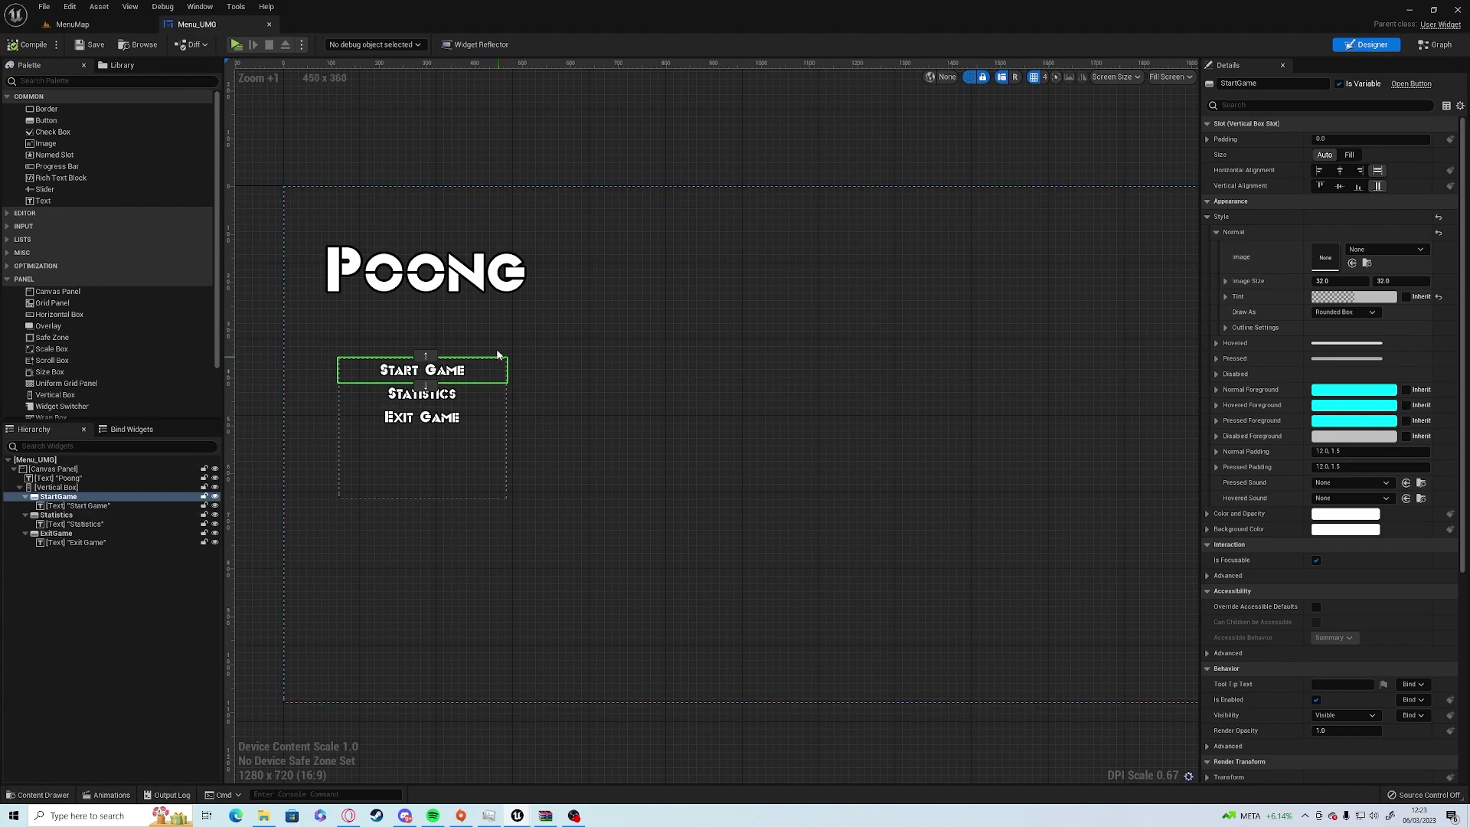
{"action": "scroll", "coordinate": [1271, 400], "scroll_direction": "down", "scroll_amount": 8}
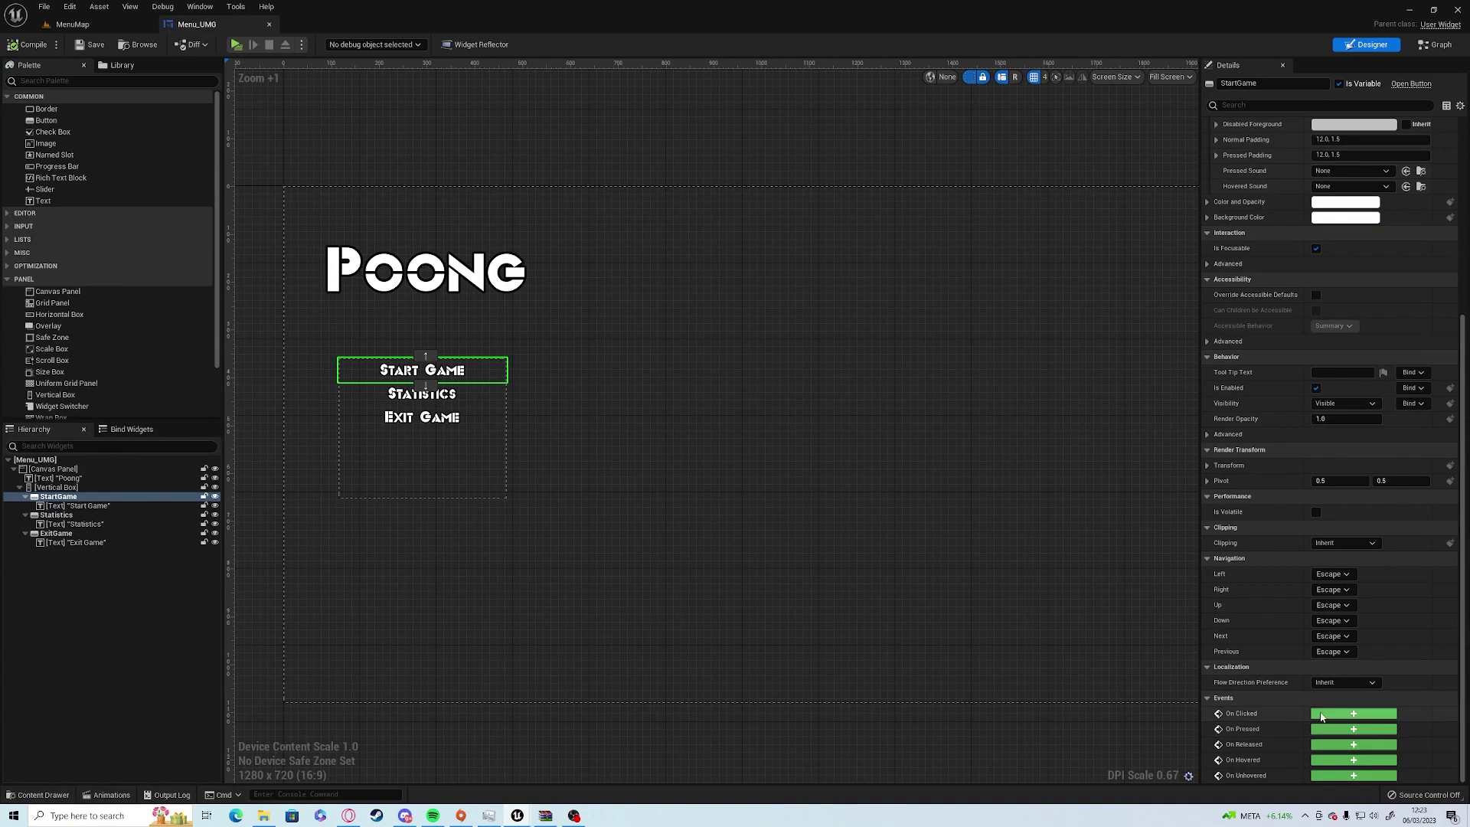
{"action": "left_click", "coordinate": [1369, 714]}
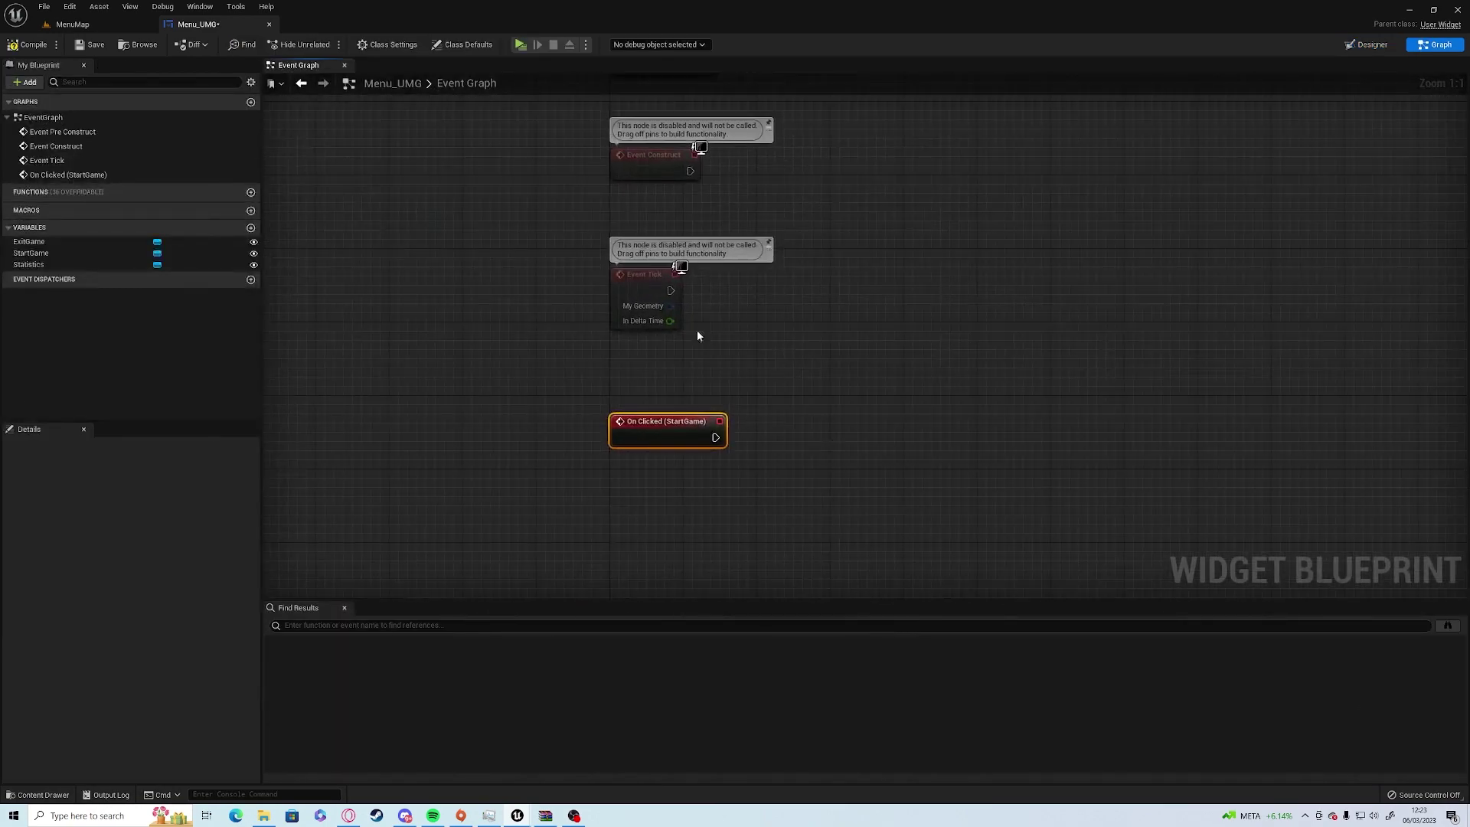
Connect an Open Level (by Name) node to the StartGame On Clicked event and align it beside the event
{"action": "right_click_drag", "start_coordinate": [816, 494], "coordinate": [739, 453]}
{"action": "left_click_drag", "start_coordinate": [612, 393], "coordinate": [669, 448]}
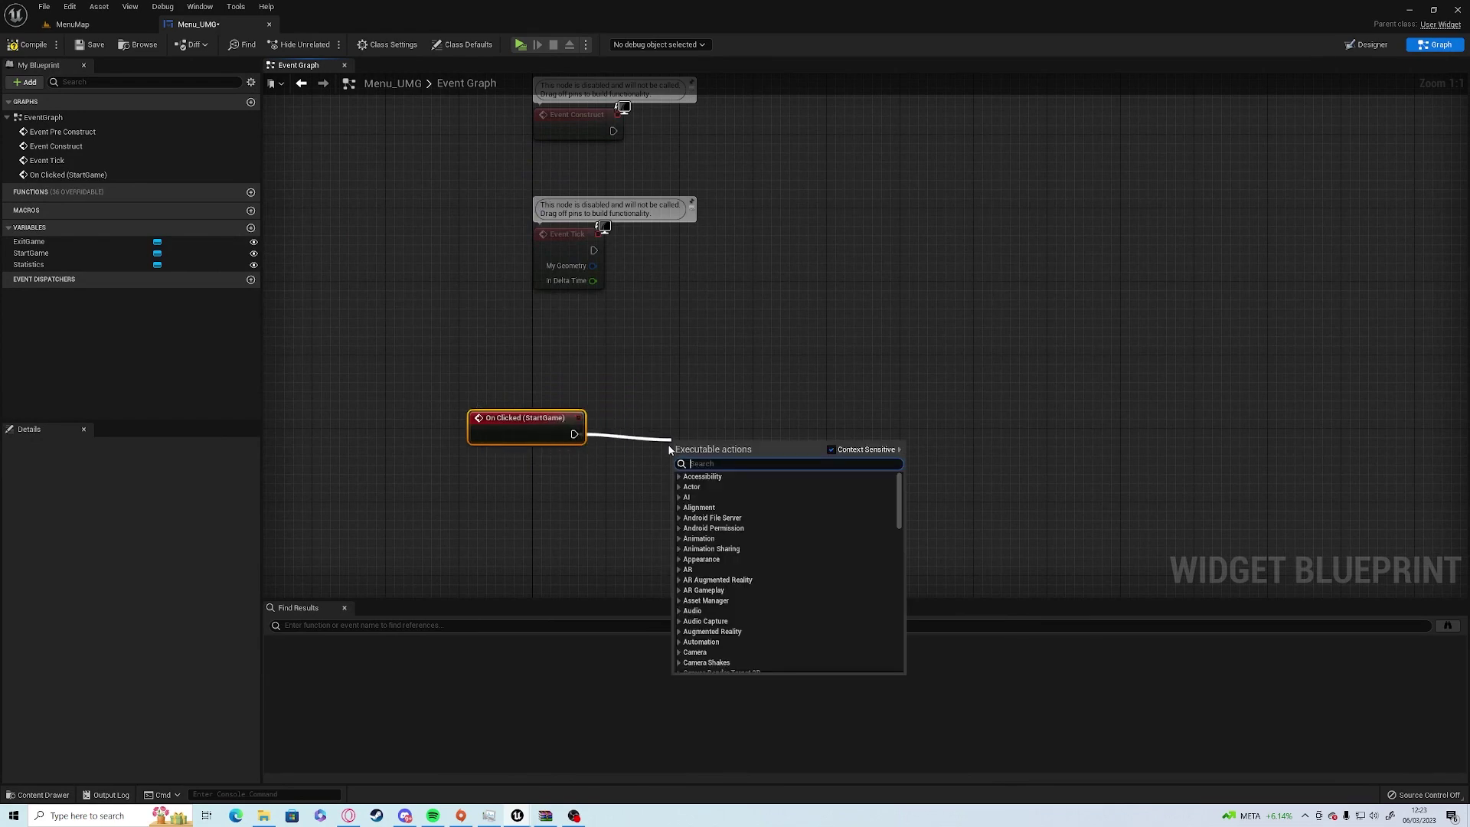
{"action": "type", "text": "open"}
{"action": "key", "text": "Return"}
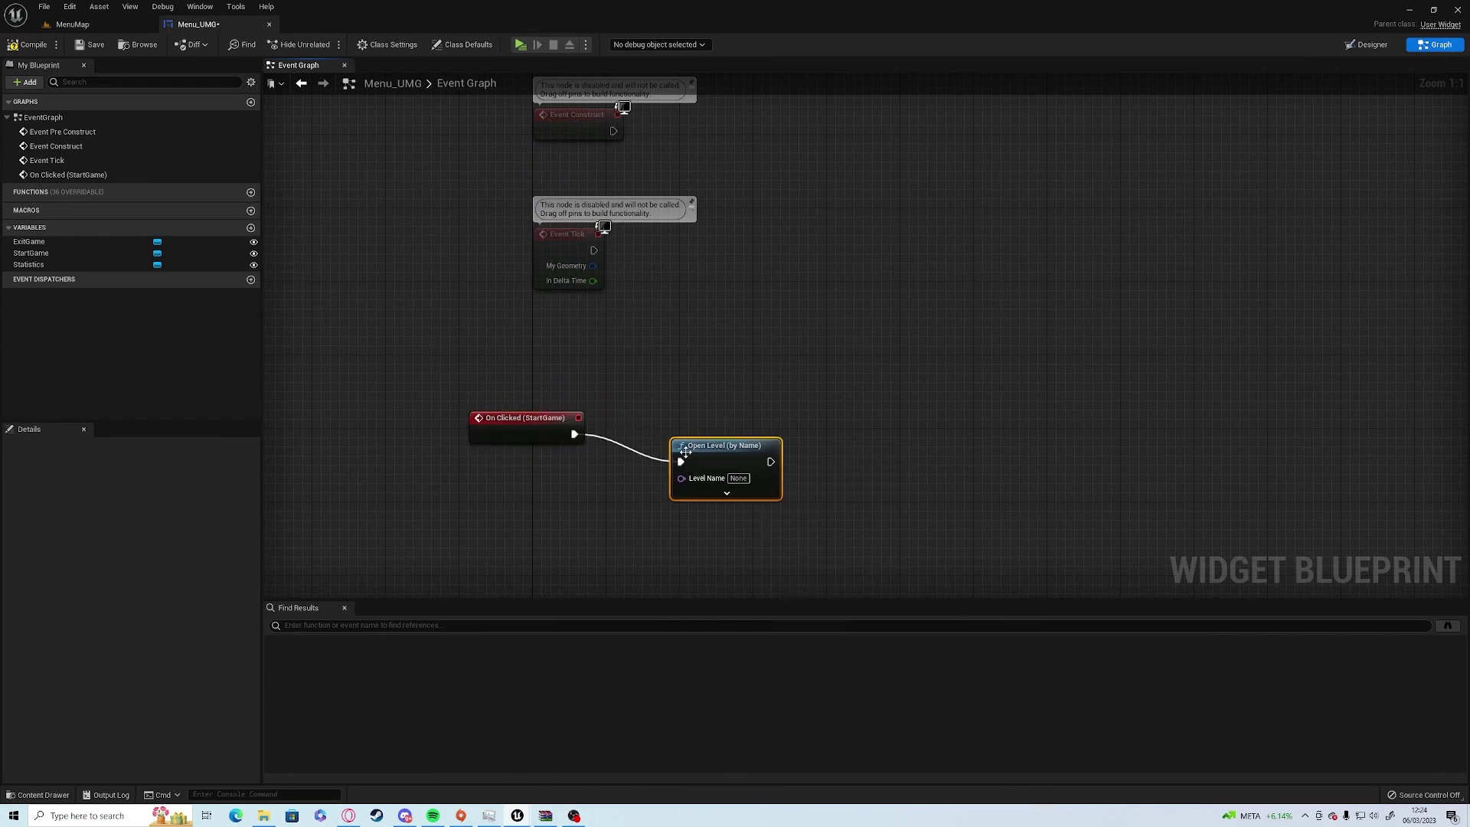
{"action": "mouse_move", "coordinate": [706, 429]}
{"action": "left_mouse_down"}
{"action": "mouse_move", "coordinate": [694, 414]}
{"action": "mouse_move", "coordinate": [706, 420]}
{"action": "left_mouse_up"}
Set the Open Level node's level name to PongMap
{"action": "left_click", "coordinate": [734, 452]}
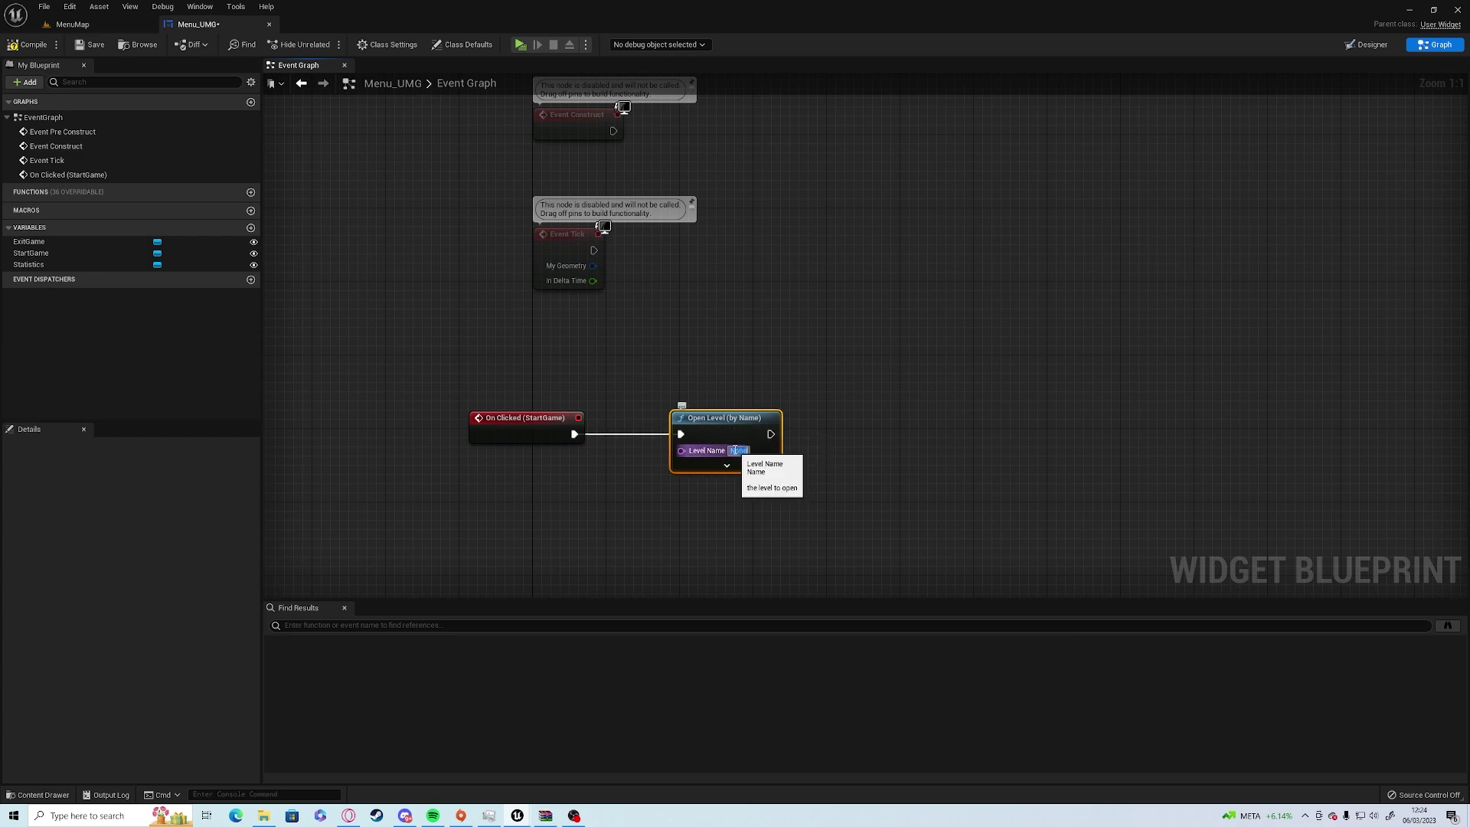
{"action": "type", "text": "PongMap"}
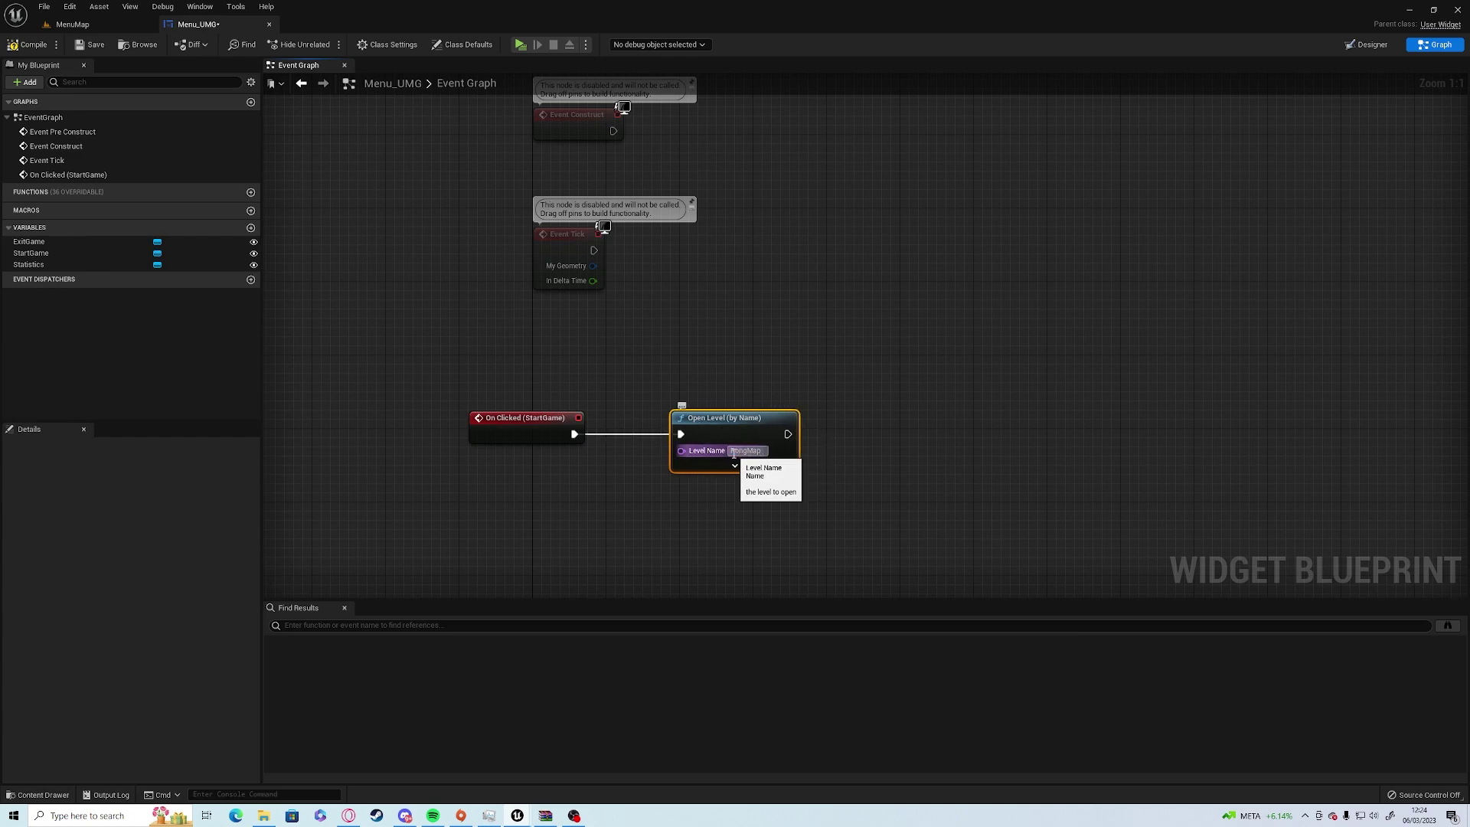
{"action": "key", "text": "Return"}
Check the level assets in the project content, set the Open Level node's level name to PongLevel and save the widget
{"action": "key", "text": "ctrl+space"}
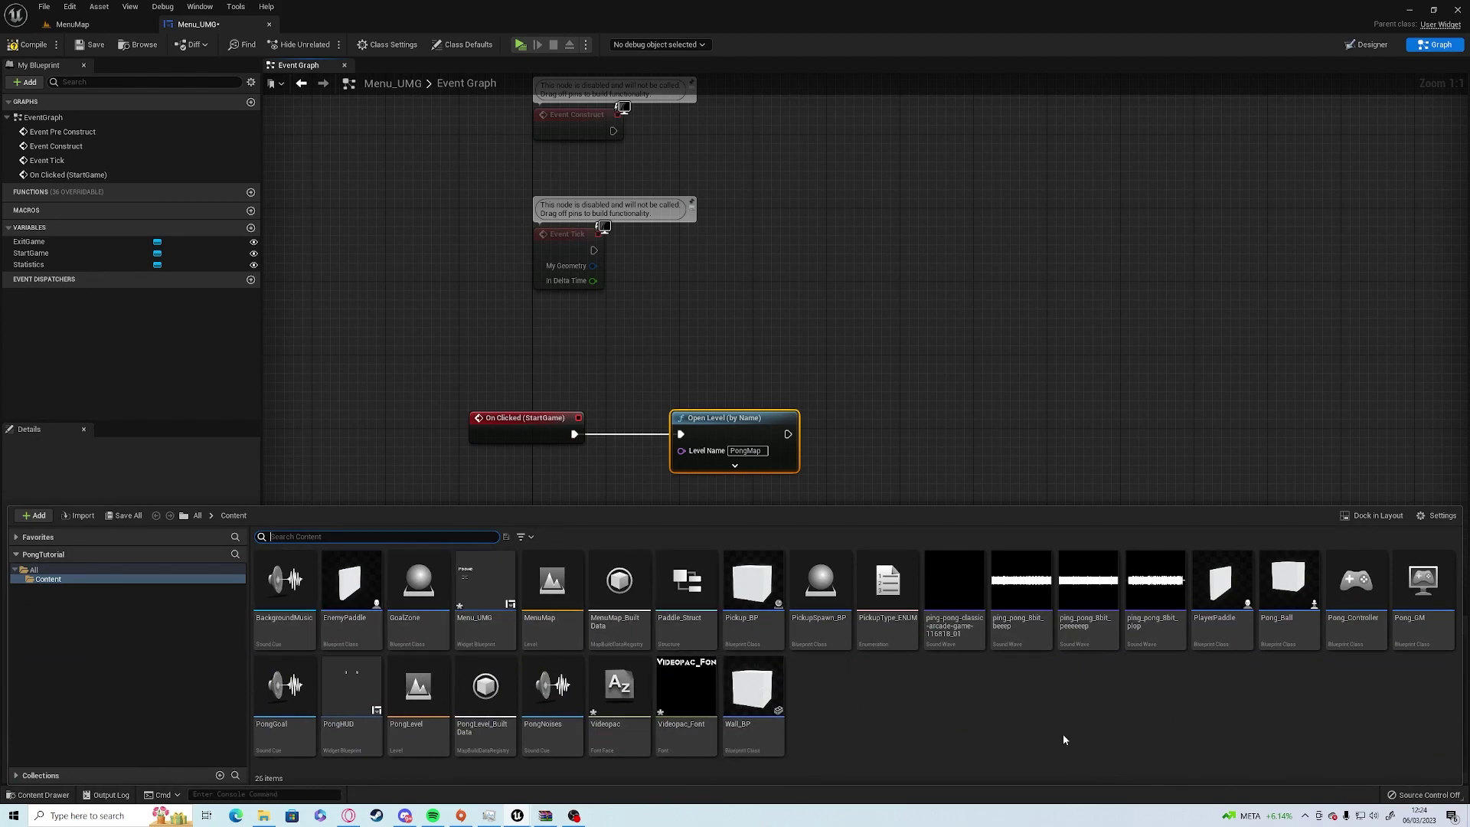
{"action": "left_click", "coordinate": [757, 452]}
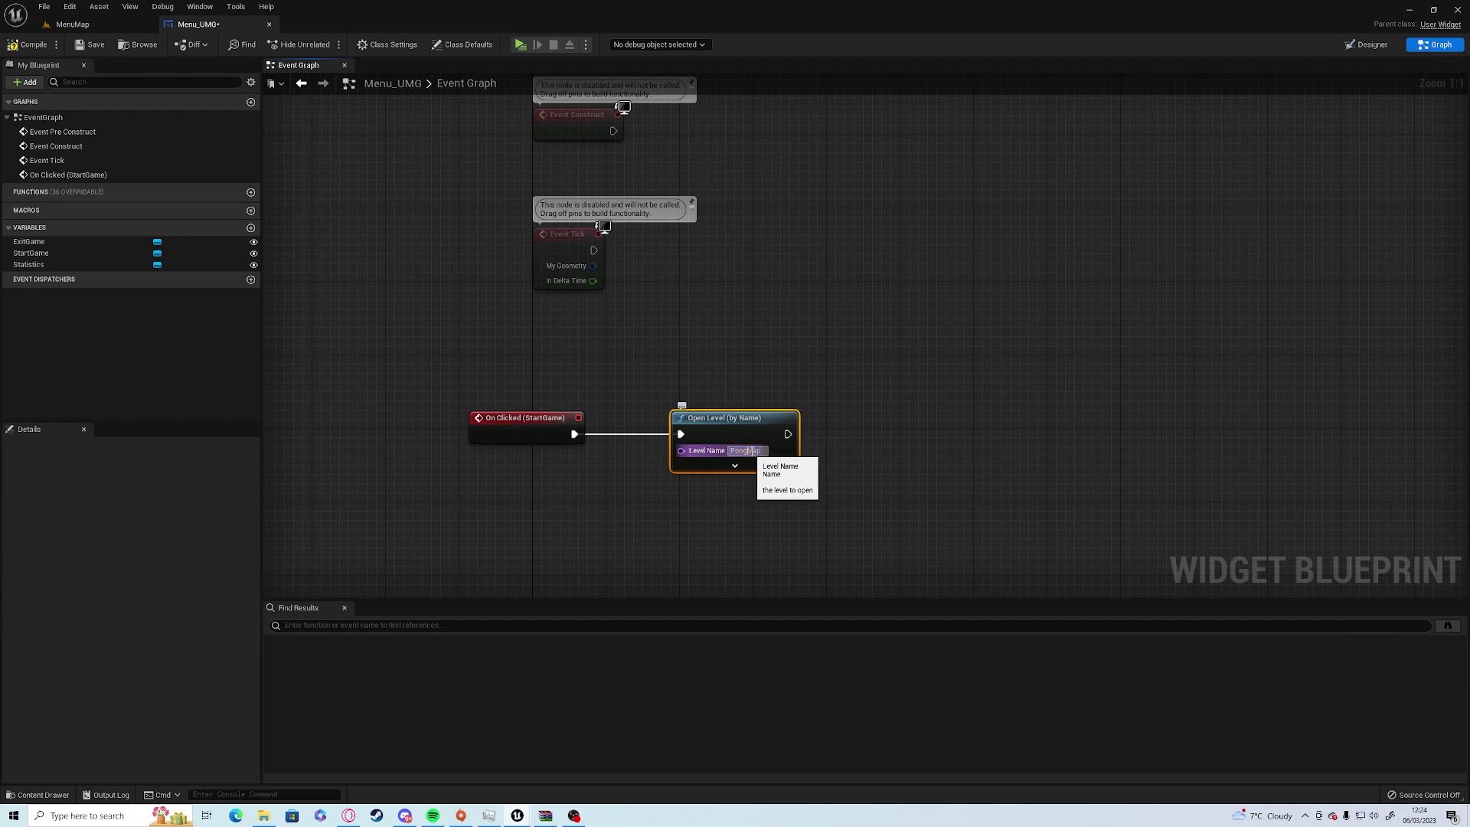
{"action": "type", "text": "PongLevel"}
{"action": "key", "text": "Return"}
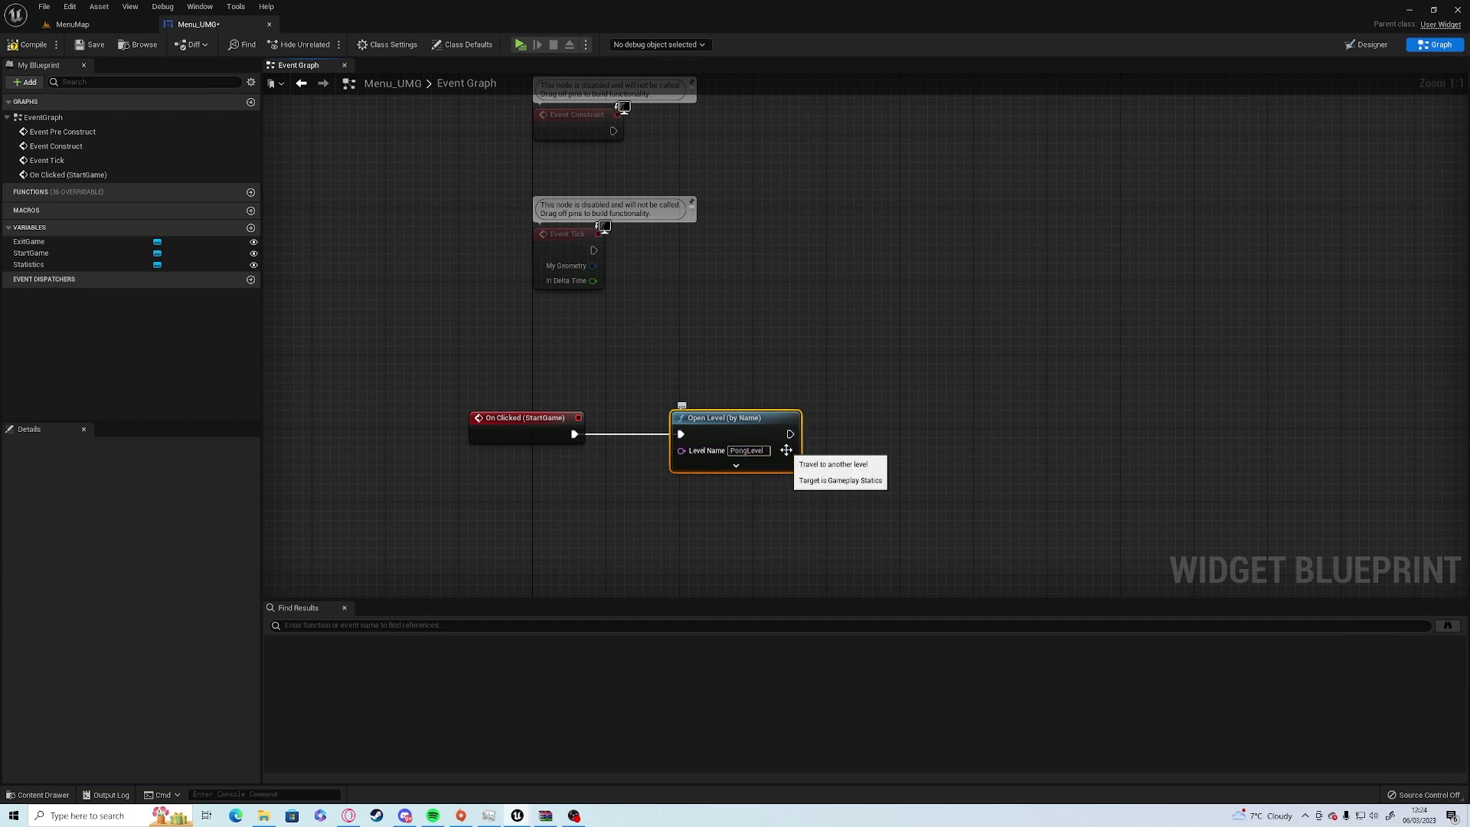
{"action": "left_click", "coordinate": [90, 44]}
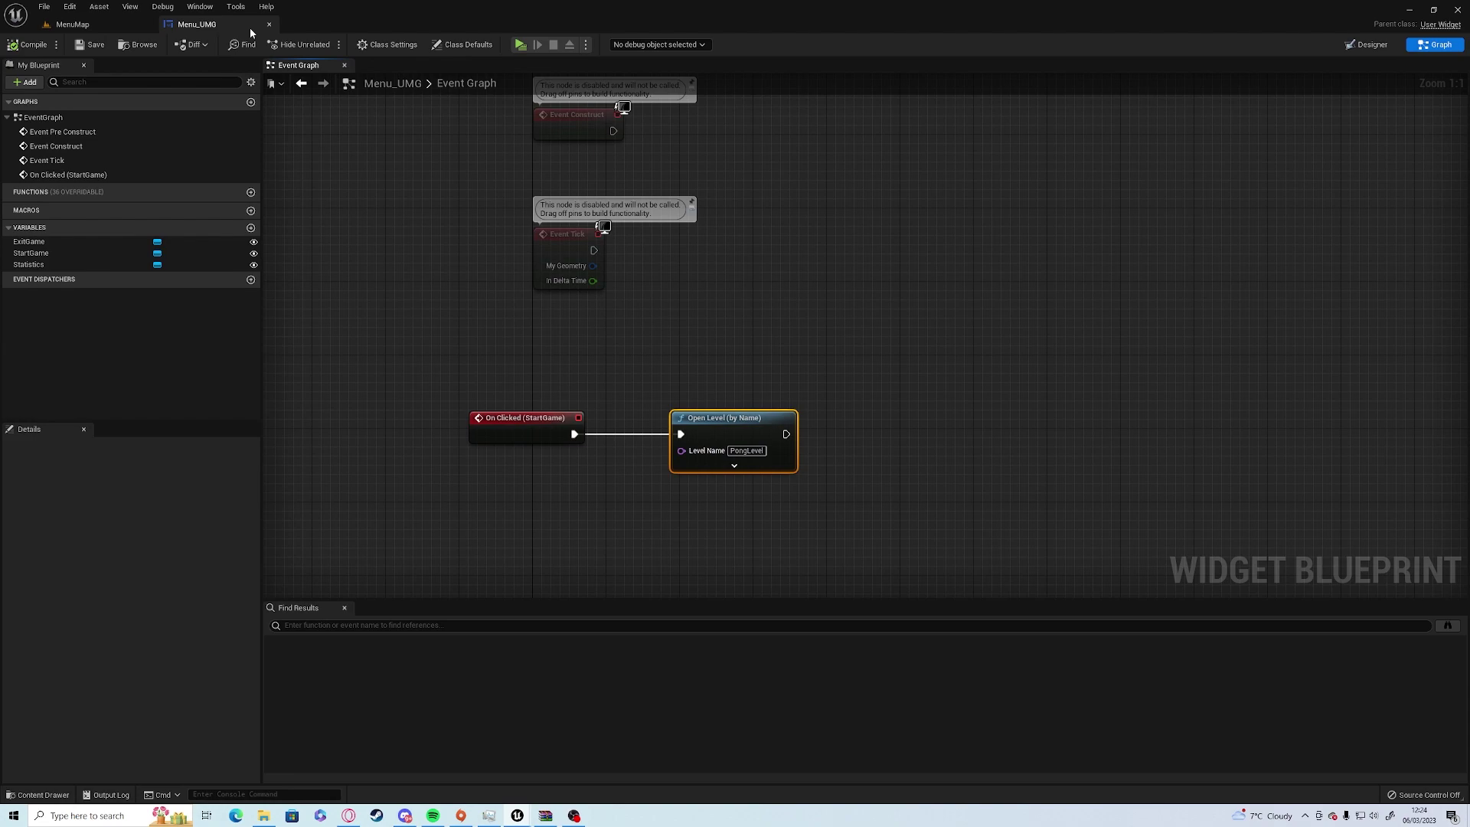
Create a Player Controller blueprint named Menu_PC in the Content folder
{"action": "left_click", "coordinate": [72, 24]}
{"action": "right_click_drag", "start_coordinate": [662, 506], "coordinate": [771, 510]}
{"action": "key", "text": "ctrl+space"}
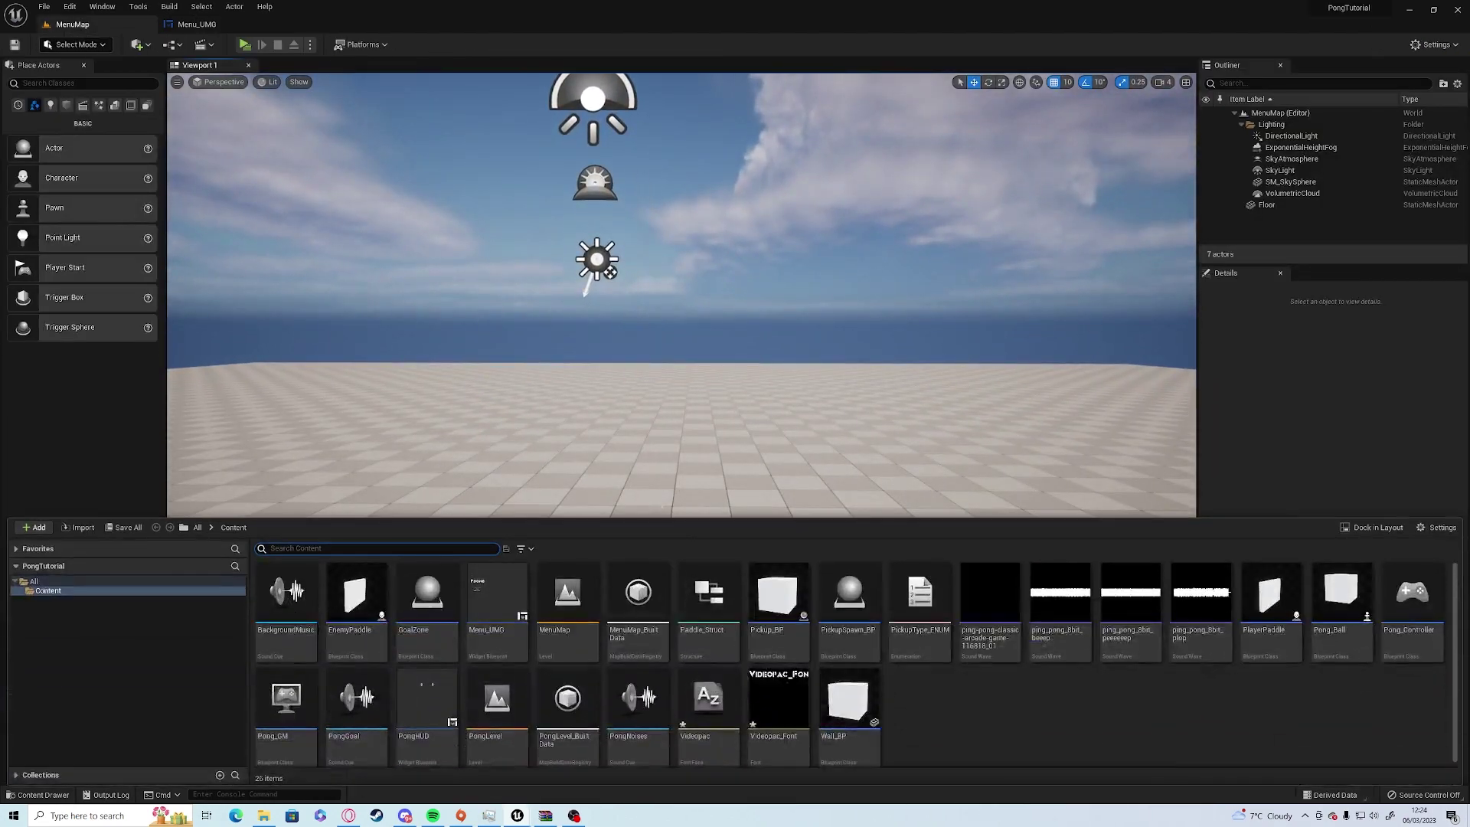
{"action": "right_click", "coordinate": [937, 715]}
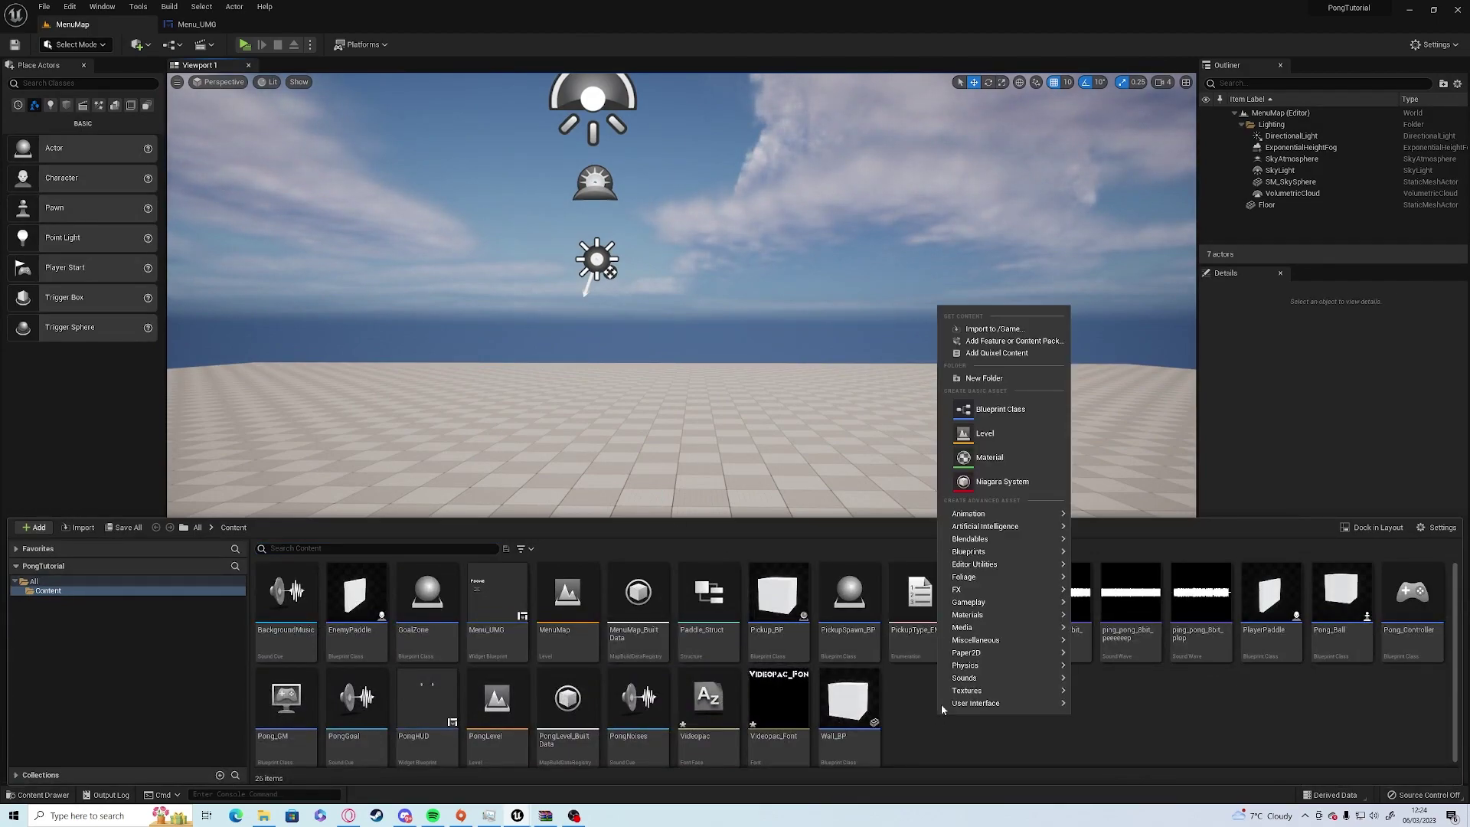
{"action": "left_click", "coordinate": [998, 412]}
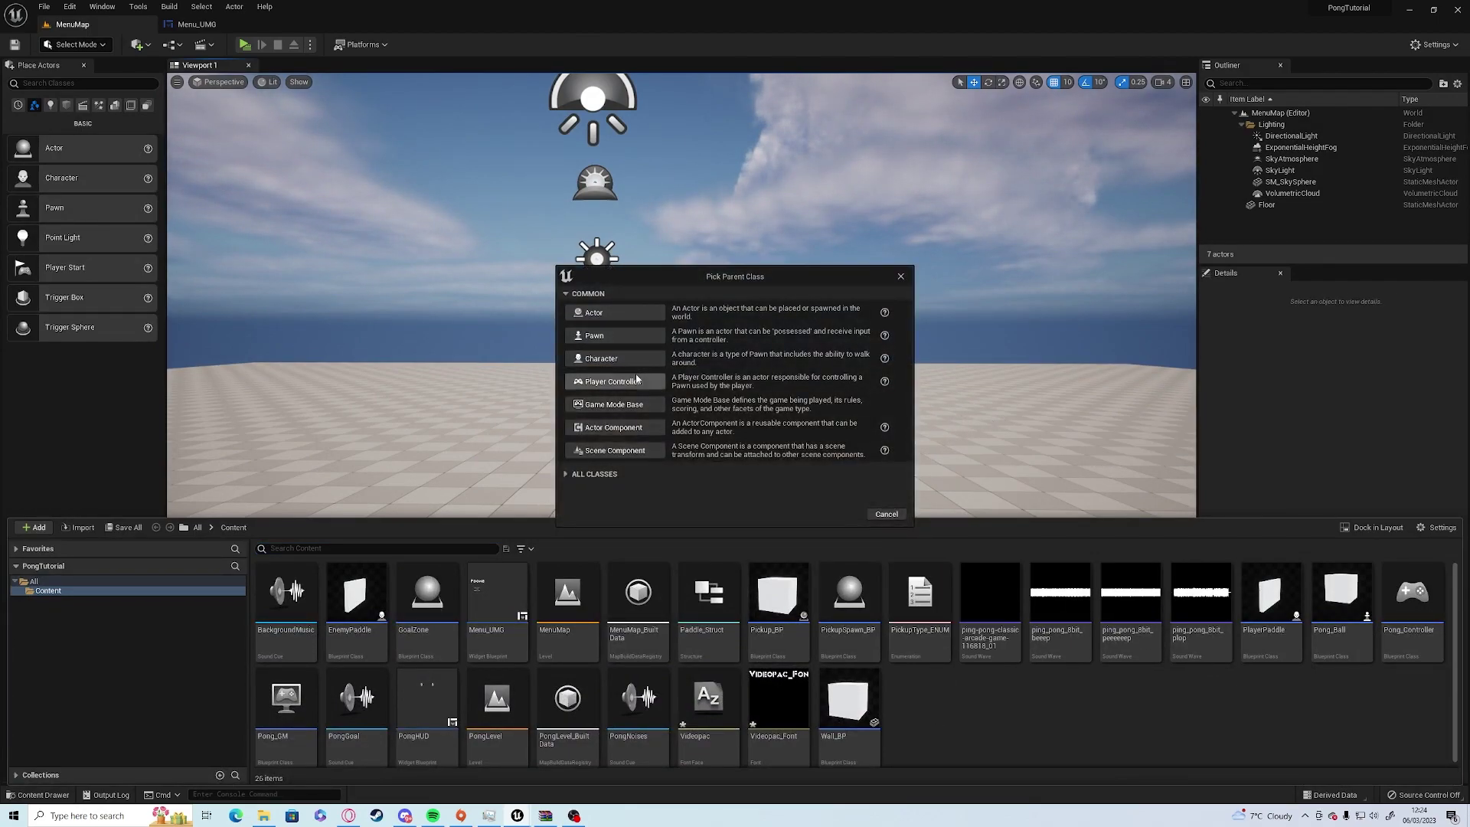
{"action": "left_click", "coordinate": [612, 380]}
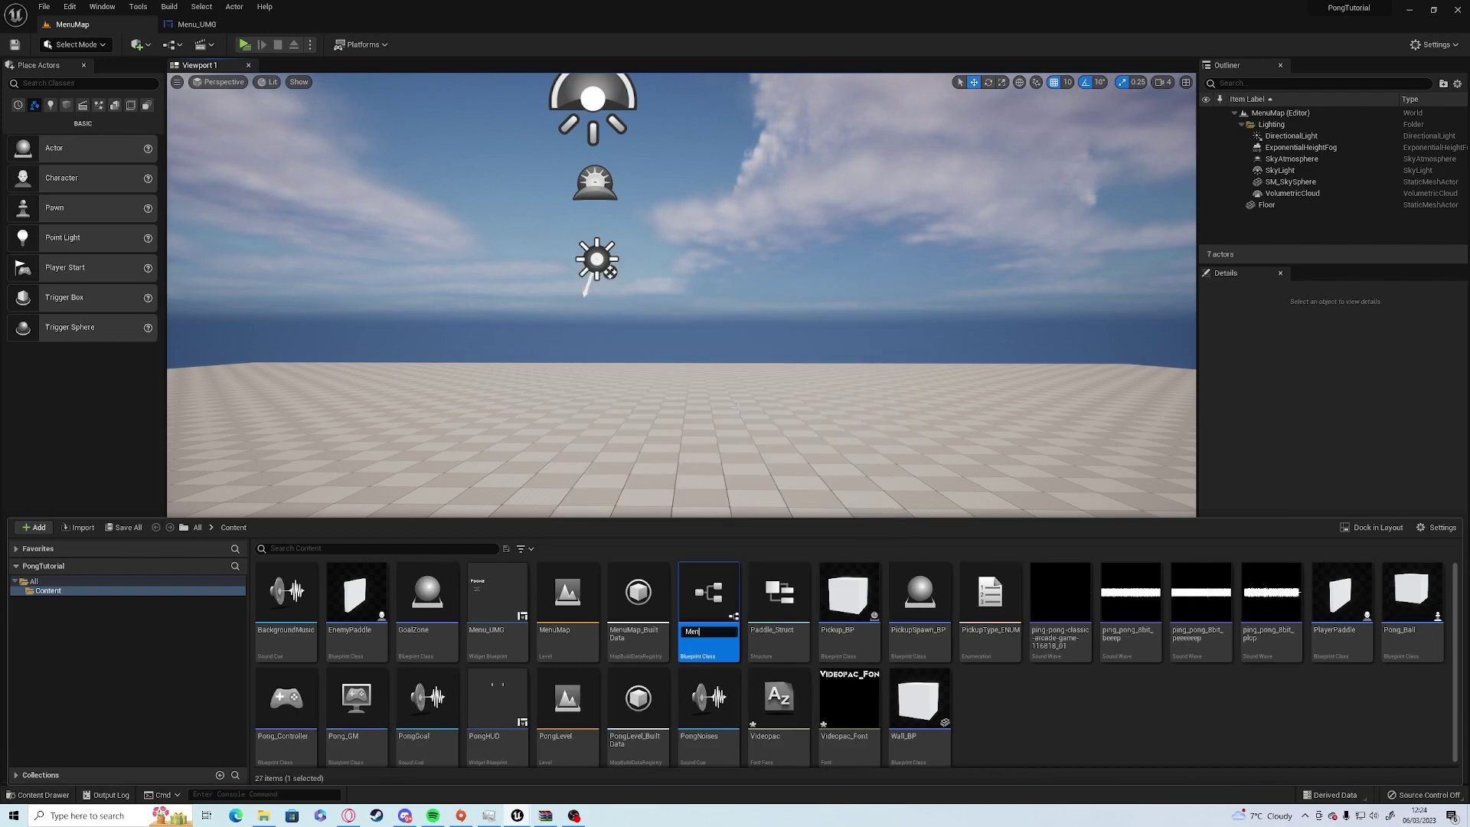
{"action": "key", "text": "Return"}
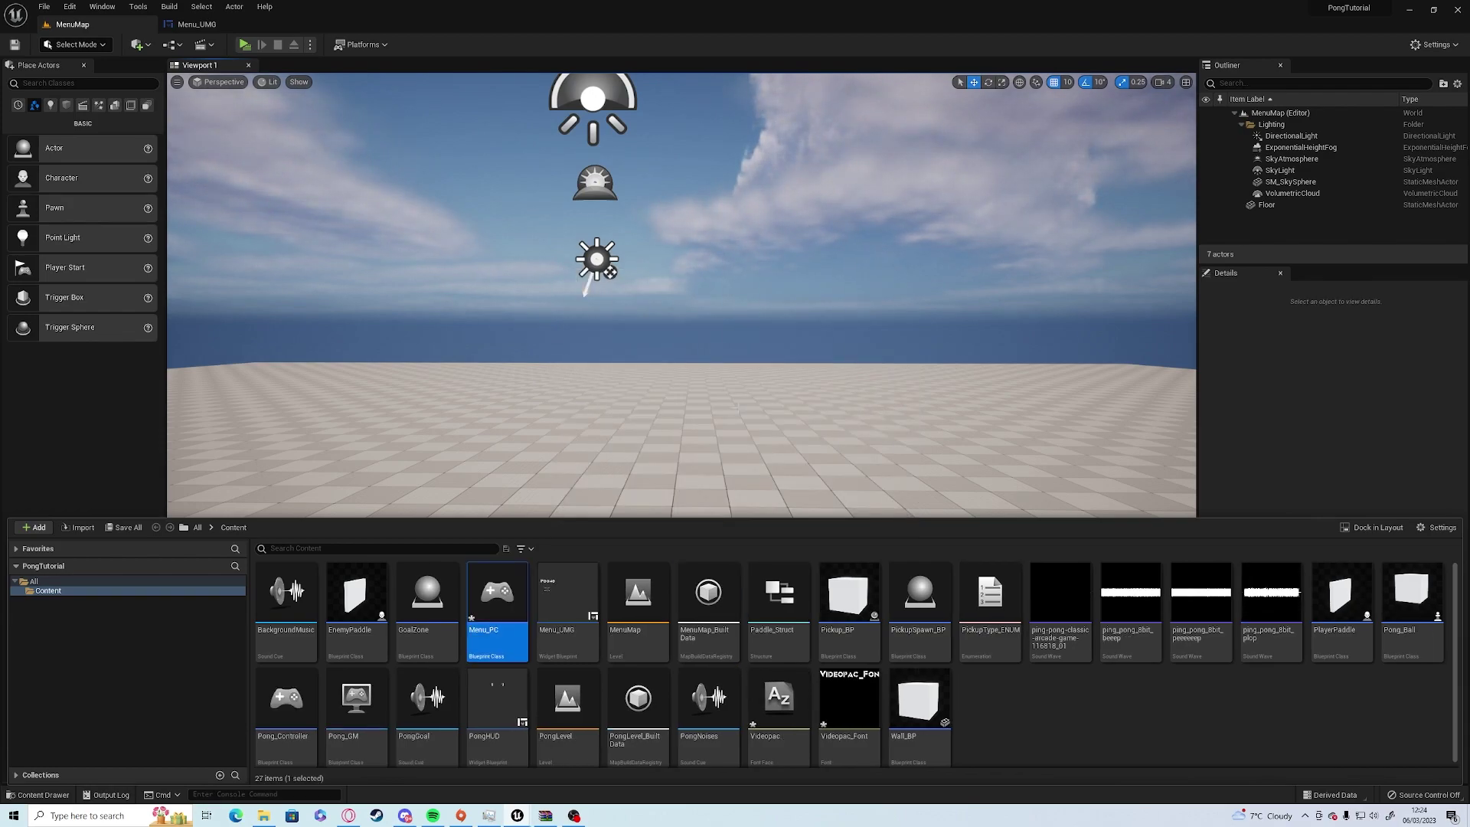
Create a Game Mode Base blueprint named Menu_GM in the Content folder
{"action": "left_click", "coordinate": [995, 728]}
{"action": "right_click", "coordinate": [994, 728]}
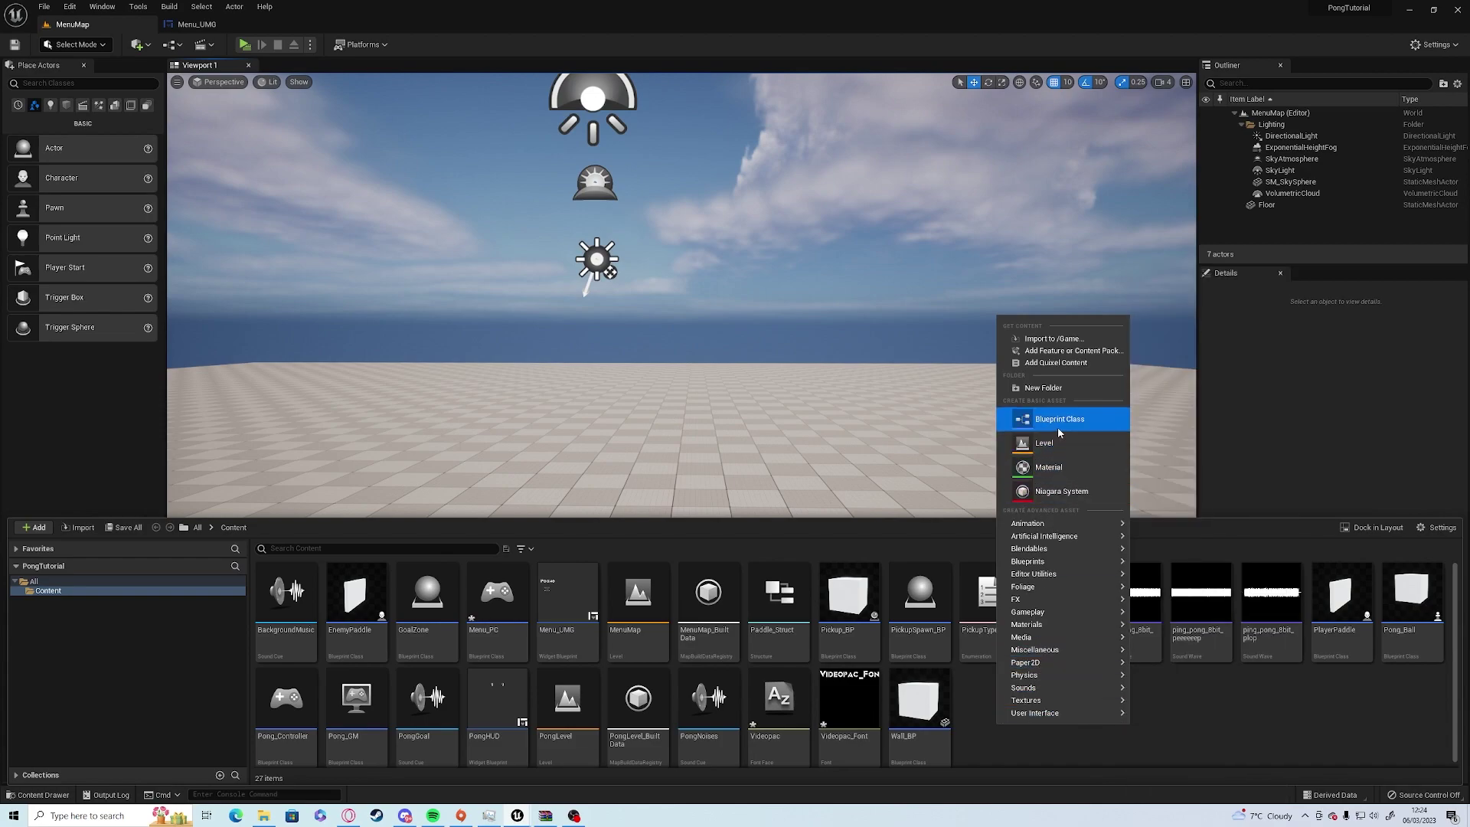
{"action": "left_click", "coordinate": [1010, 416]}
{"action": "left_click", "coordinate": [613, 426]}
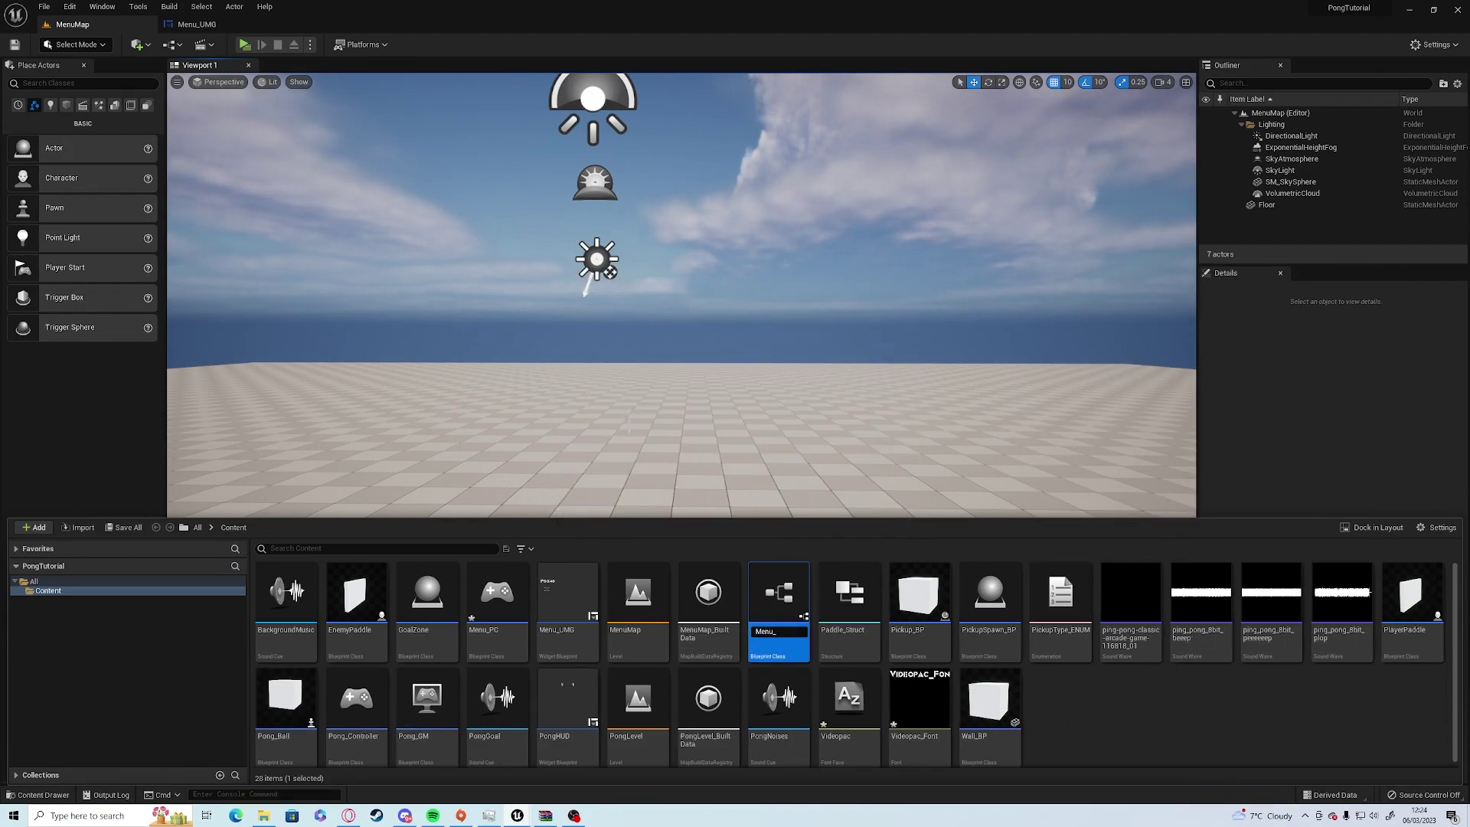
{"action": "type", "text": "Menu_GM"}
{"action": "key", "text": "Return"}
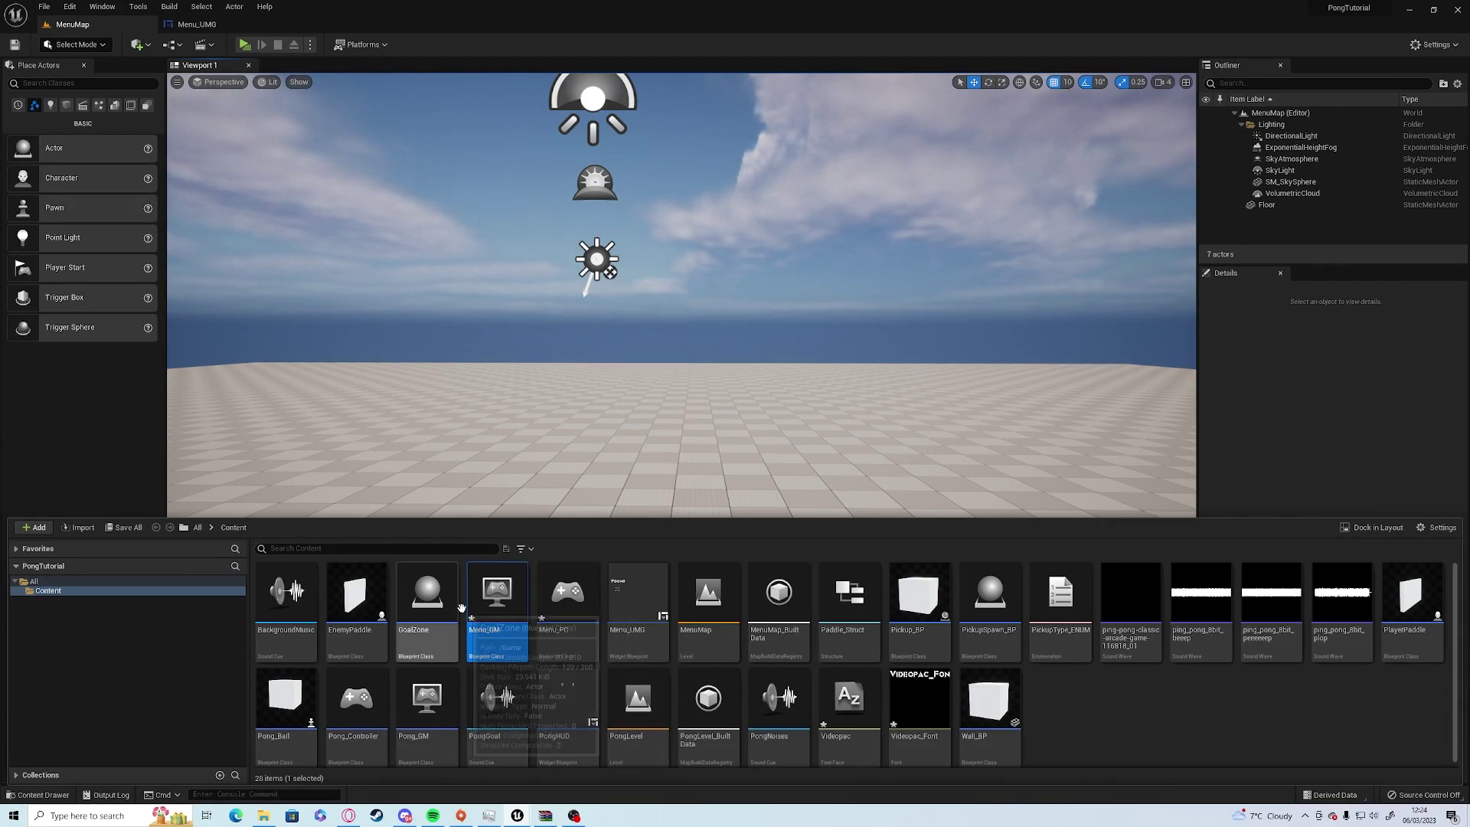
Set Menu_GM's Player Controller Class to Menu_PC, then compile, save and close the blueprint
{"action": "double_click", "coordinate": [497, 593]}
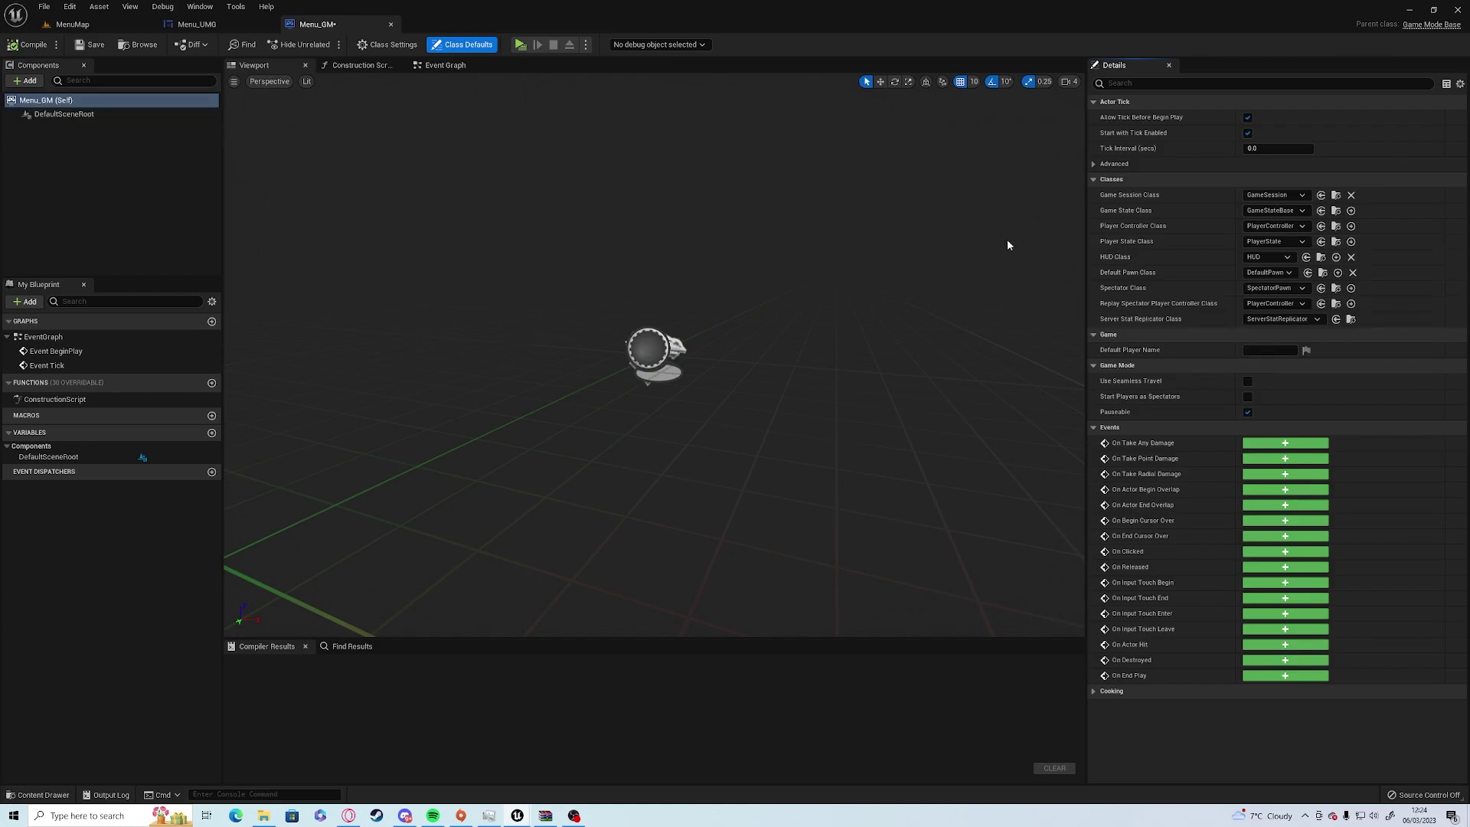
{"action": "left_click", "coordinate": [1283, 228]}
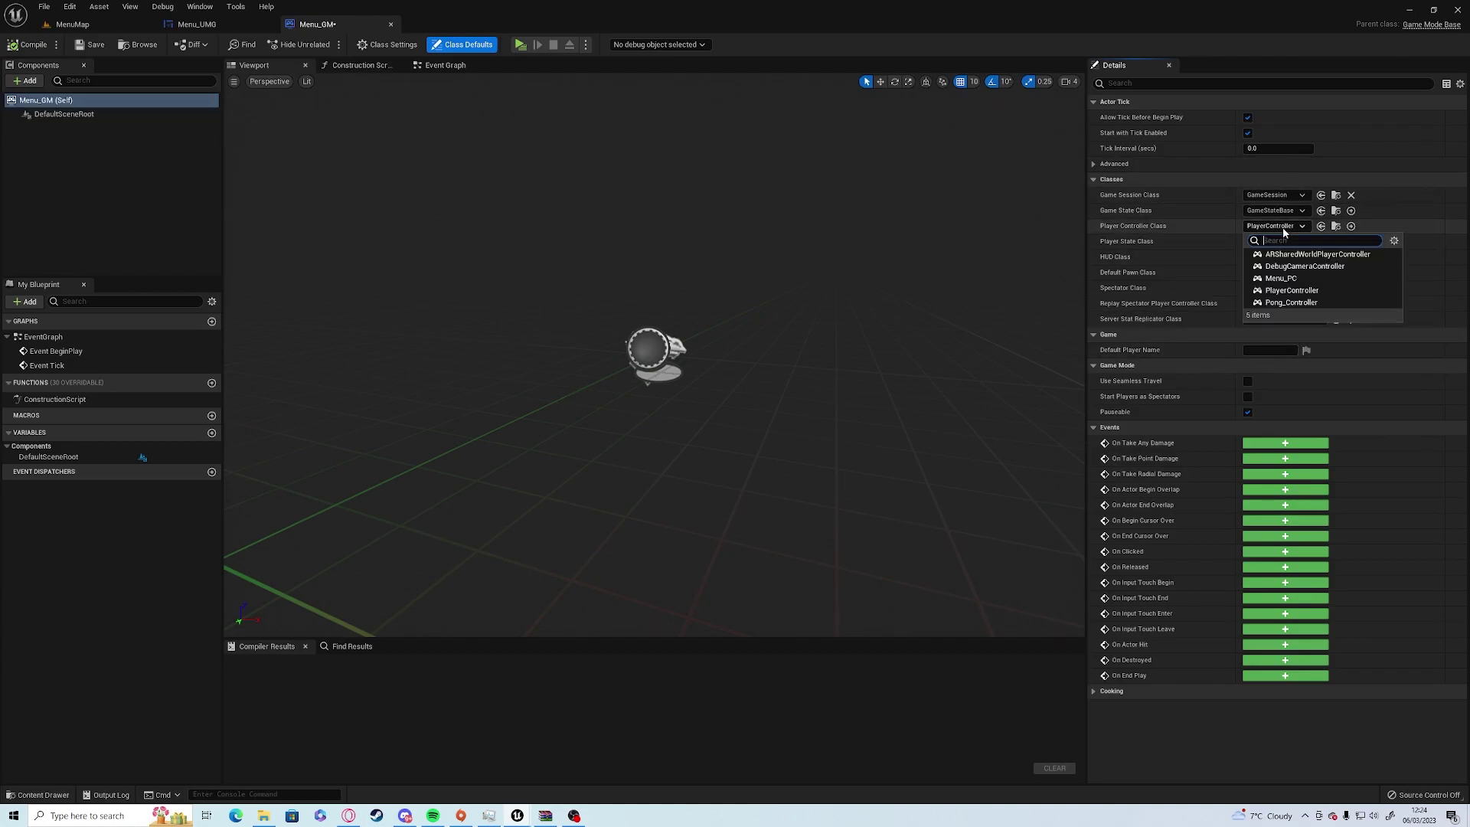
{"action": "left_click", "coordinate": [1296, 277]}
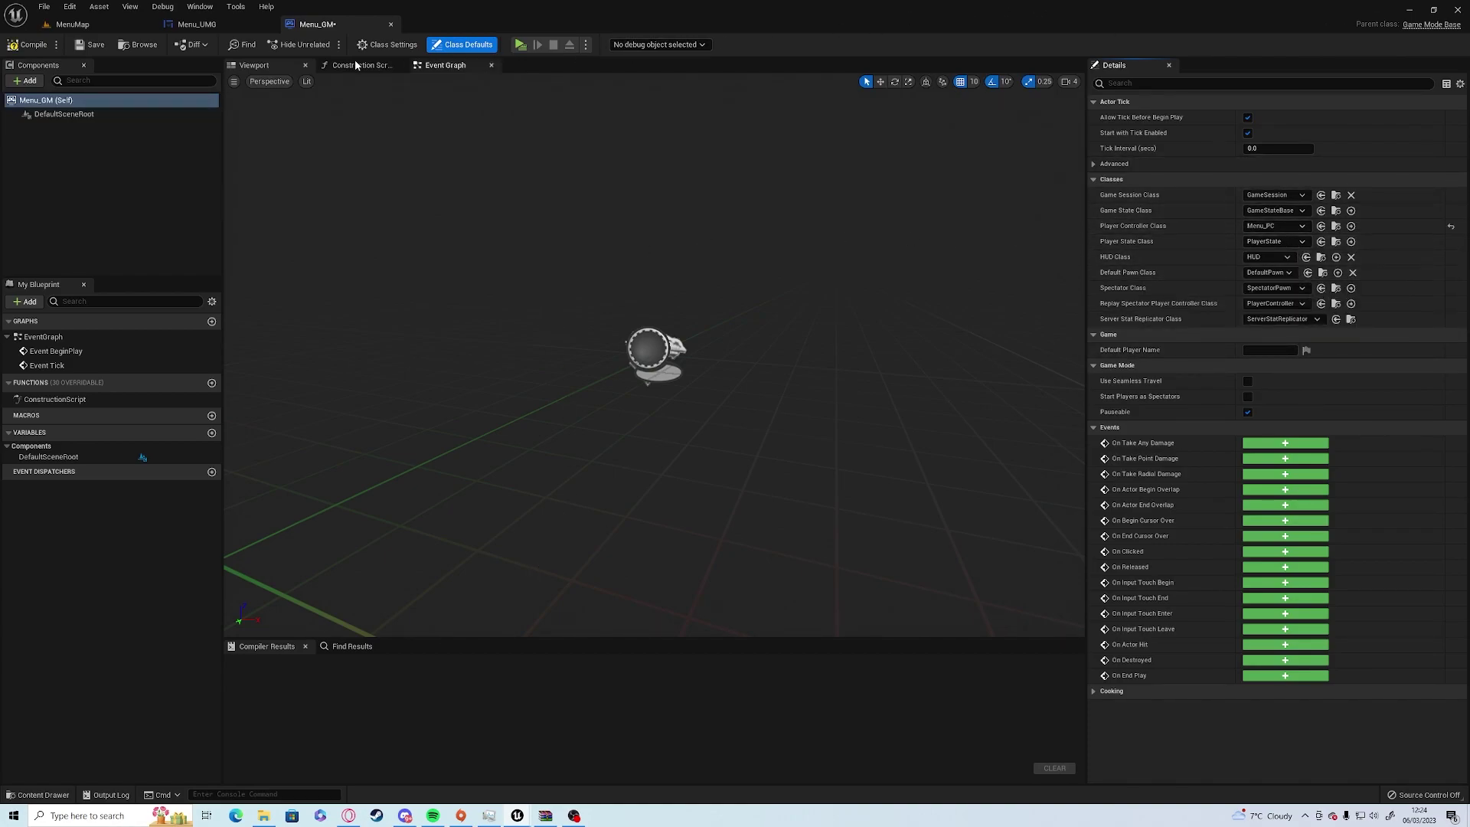
{"action": "left_click", "coordinate": [29, 44]}
{"action": "left_click", "coordinate": [90, 44]}
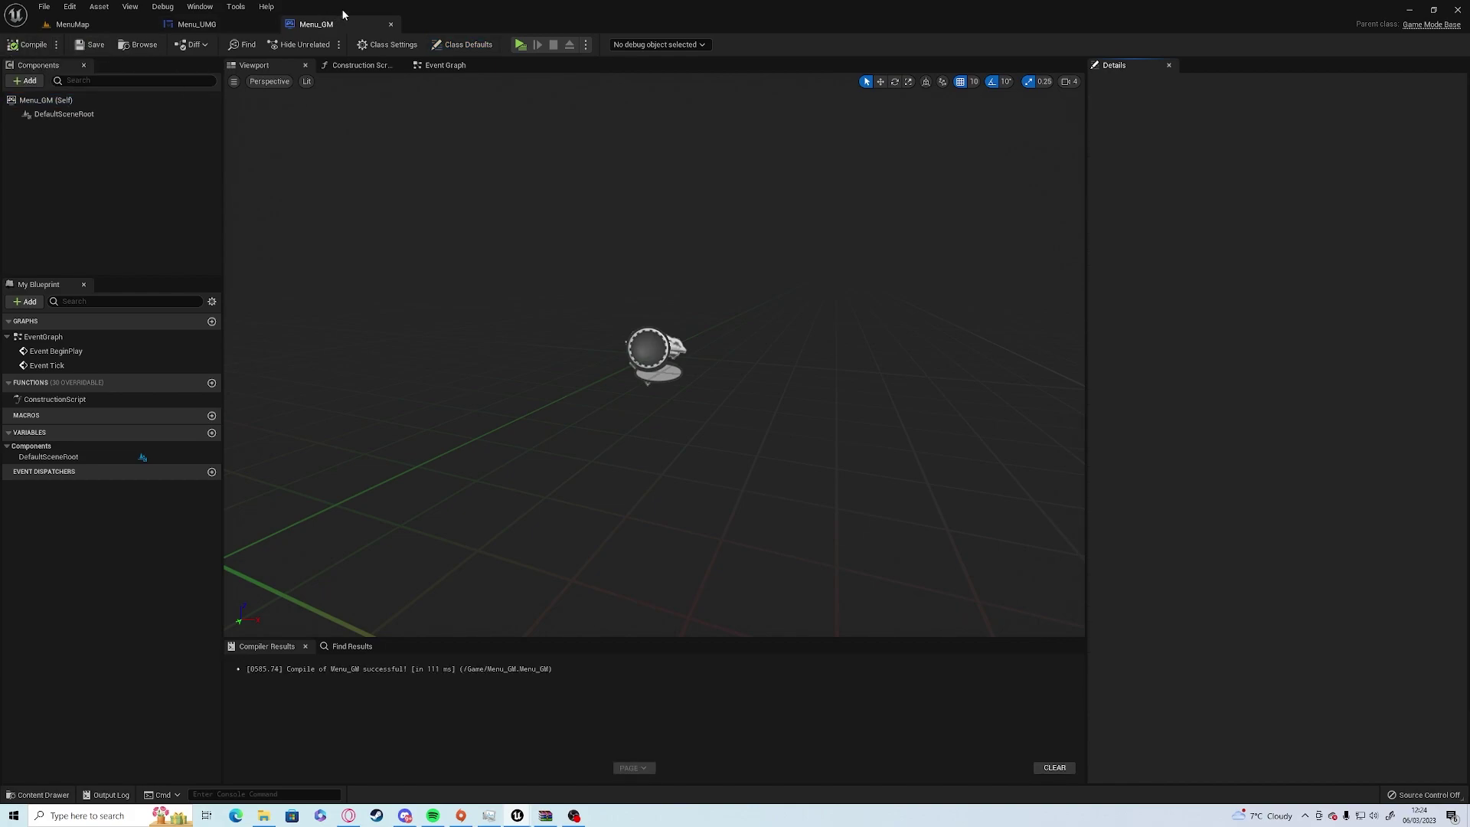
{"action": "left_click", "coordinate": [393, 27]}
Enable Show Mouse Cursor in the Menu_PC blueprint, then compile, save and close it
{"action": "key", "text": "ctrl+space"}
{"action": "left_click", "coordinate": [551, 605]}
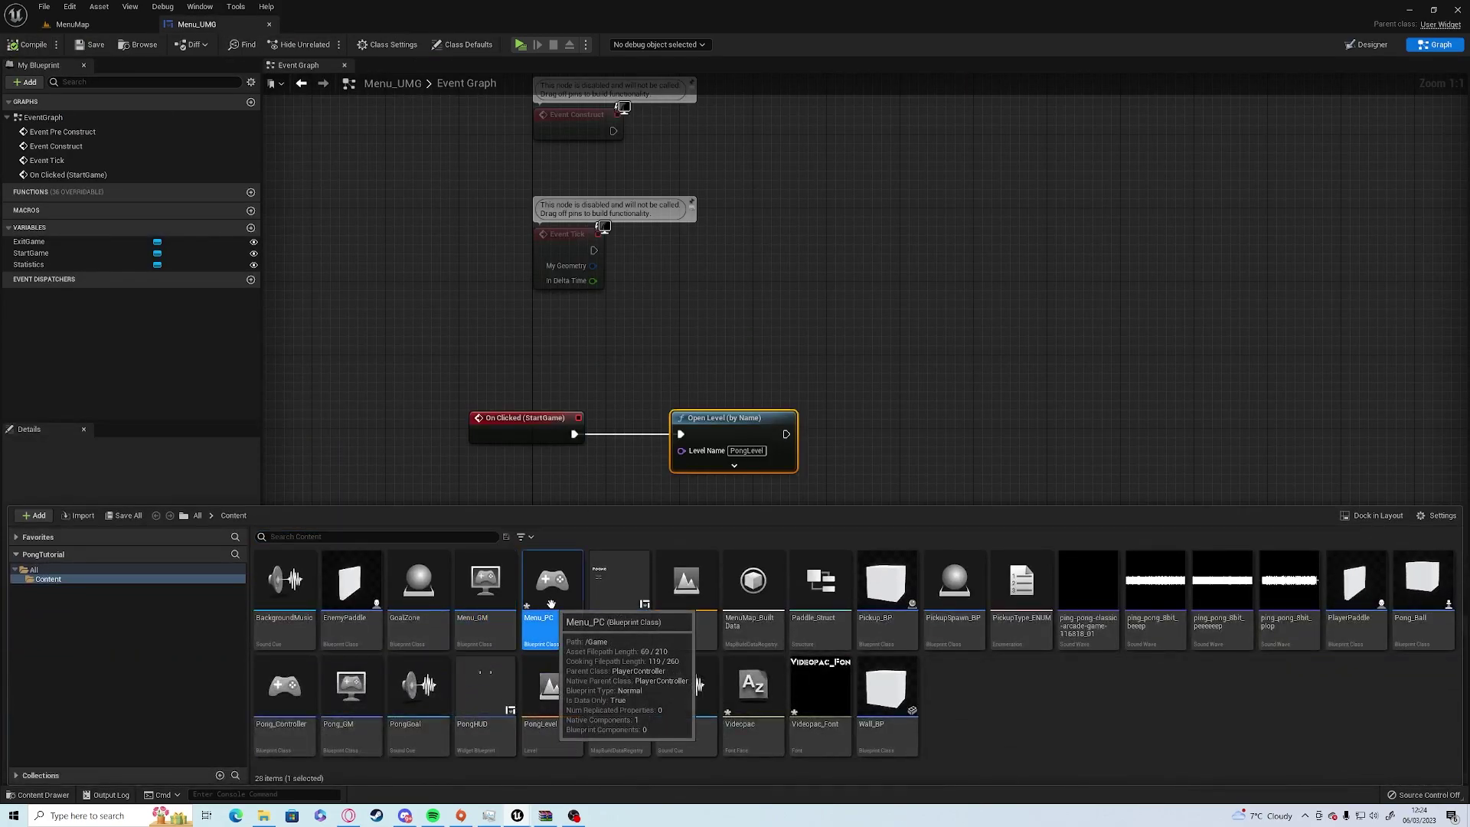
{"action": "key", "text": "Return"}
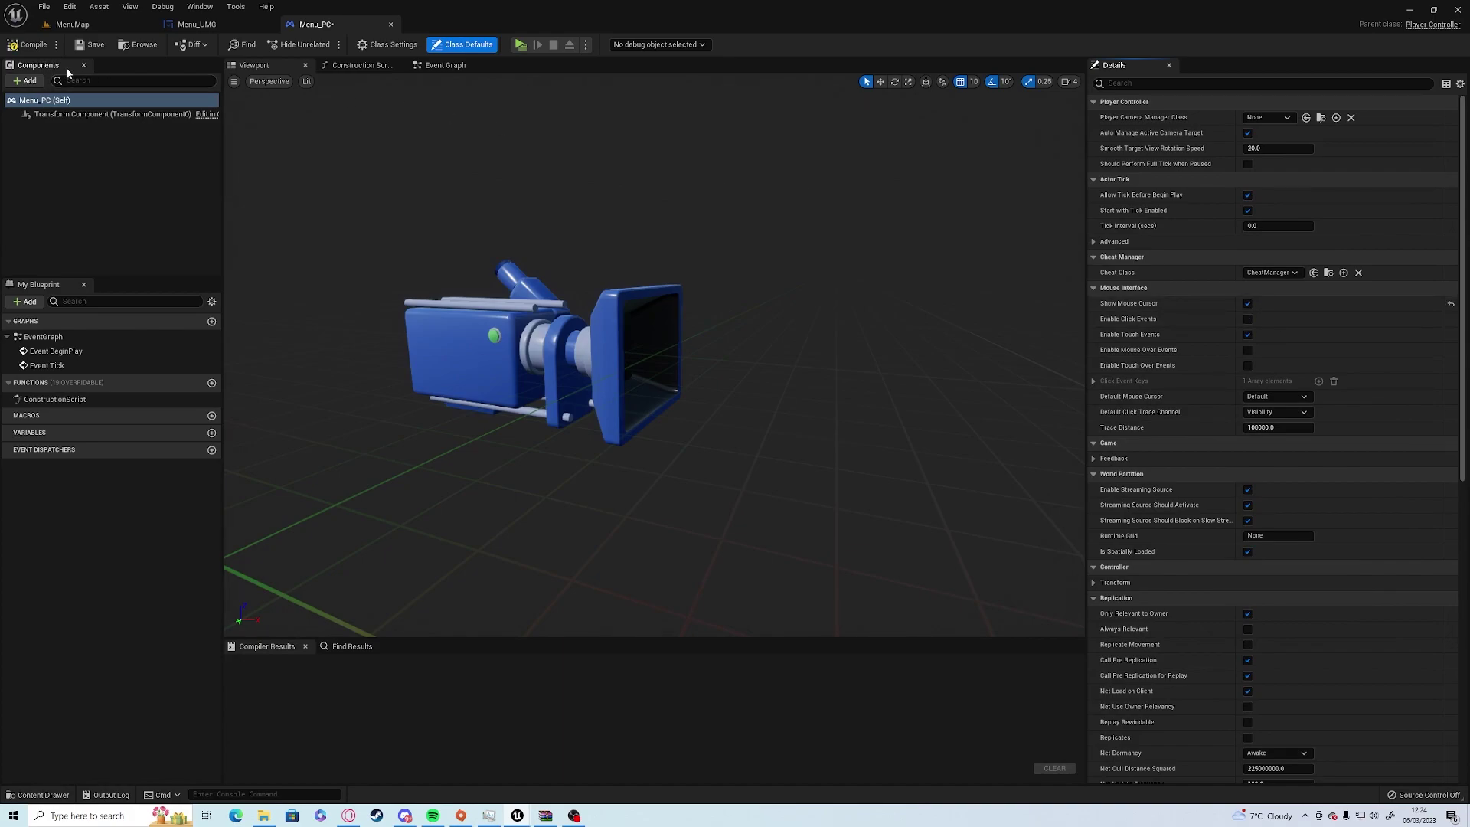
{"action": "left_click", "coordinate": [29, 45]}
{"action": "left_click", "coordinate": [90, 44]}
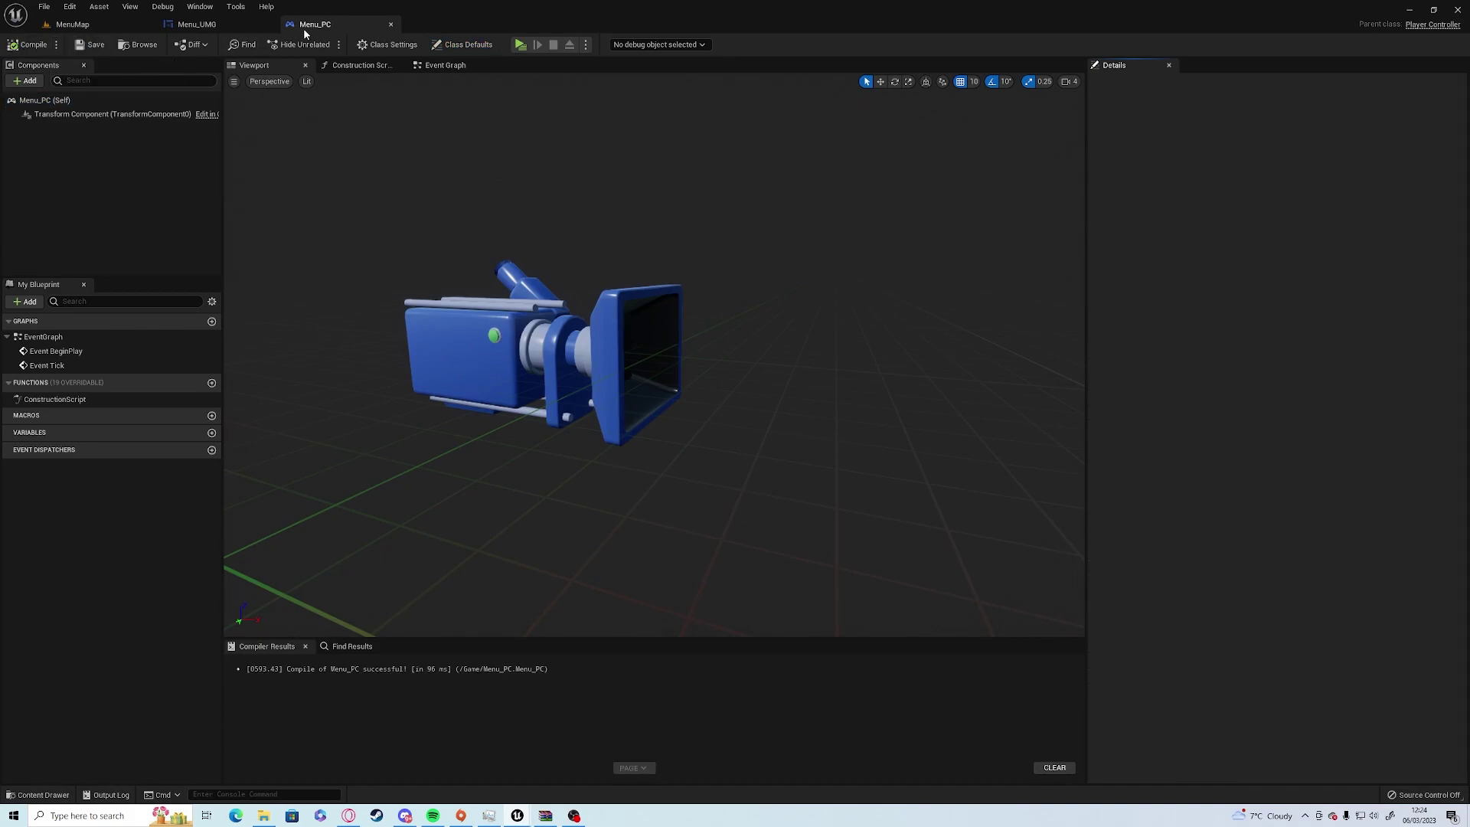
{"action": "left_click", "coordinate": [390, 24]}
Override the MenuMap level's game mode with the Menu_GM class
{"action": "left_click", "coordinate": [90, 25]}
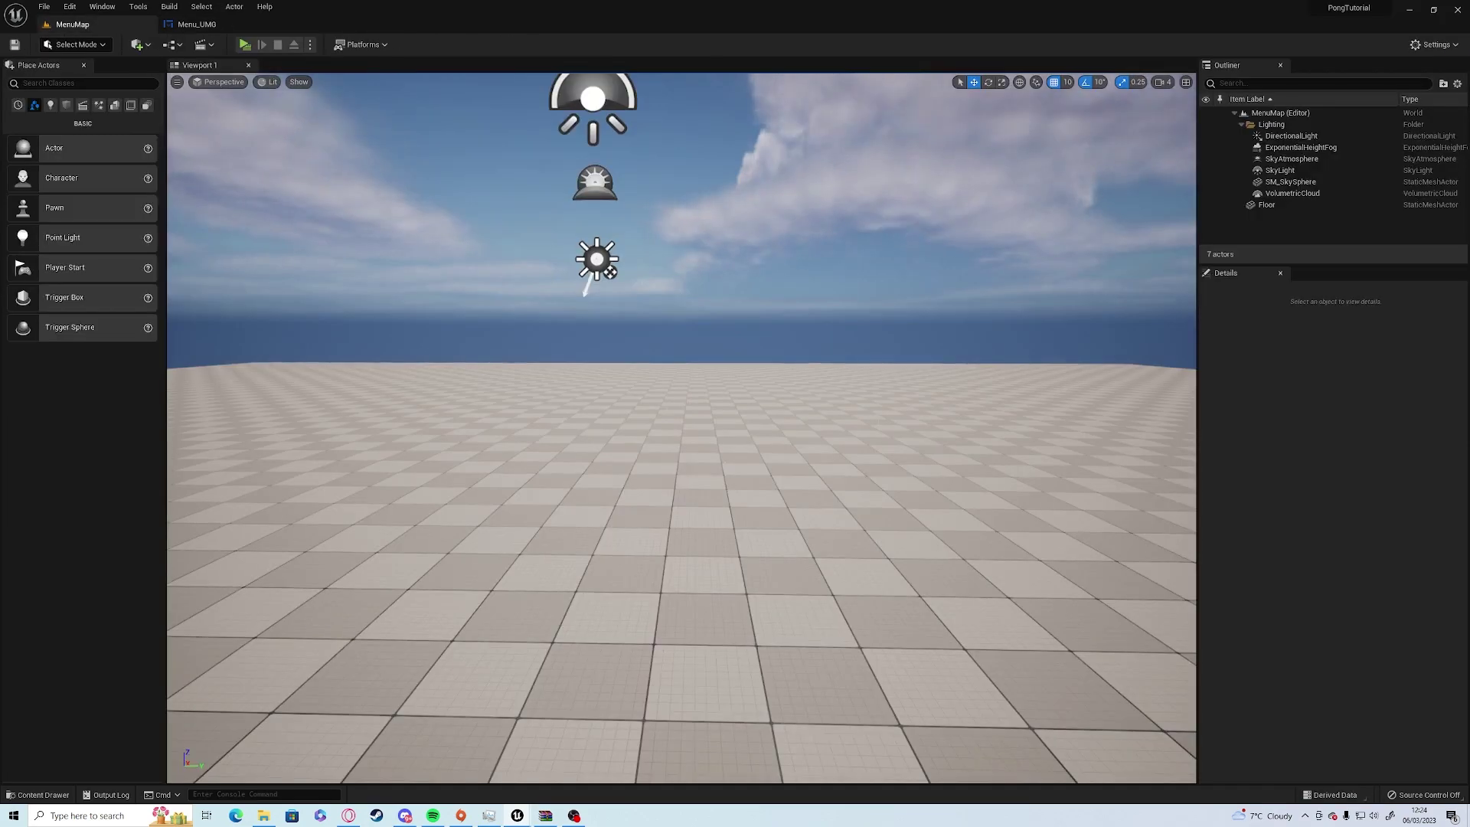
{"action": "key", "text": "w"}
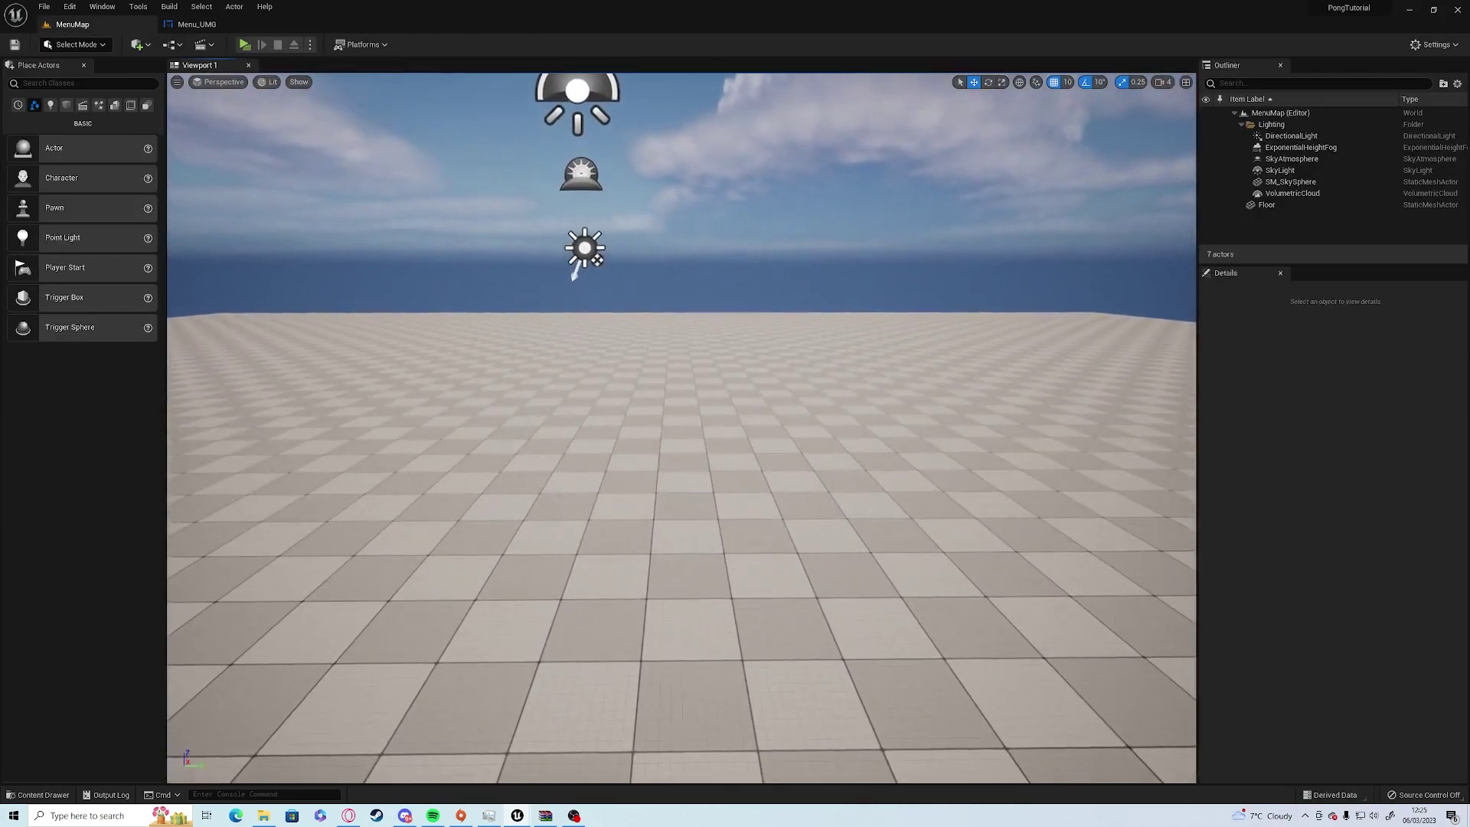
{"action": "key", "text": "s"}
{"action": "key", "text": "d"}
{"action": "key", "text": "w"}
{"action": "key", "text": "a"}
{"action": "key", "text": "a"}
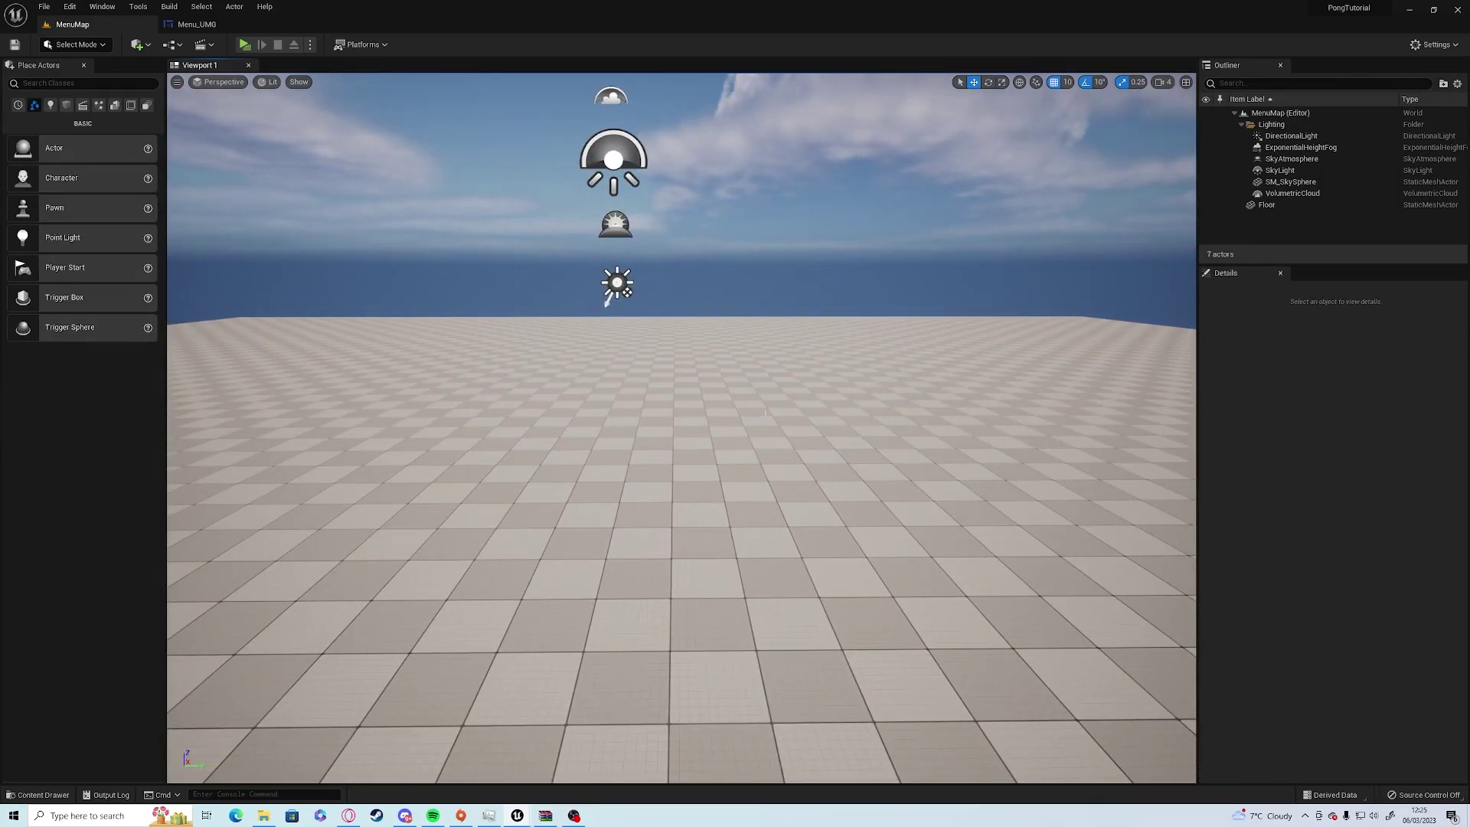
{"action": "left_click", "coordinate": [171, 45]}
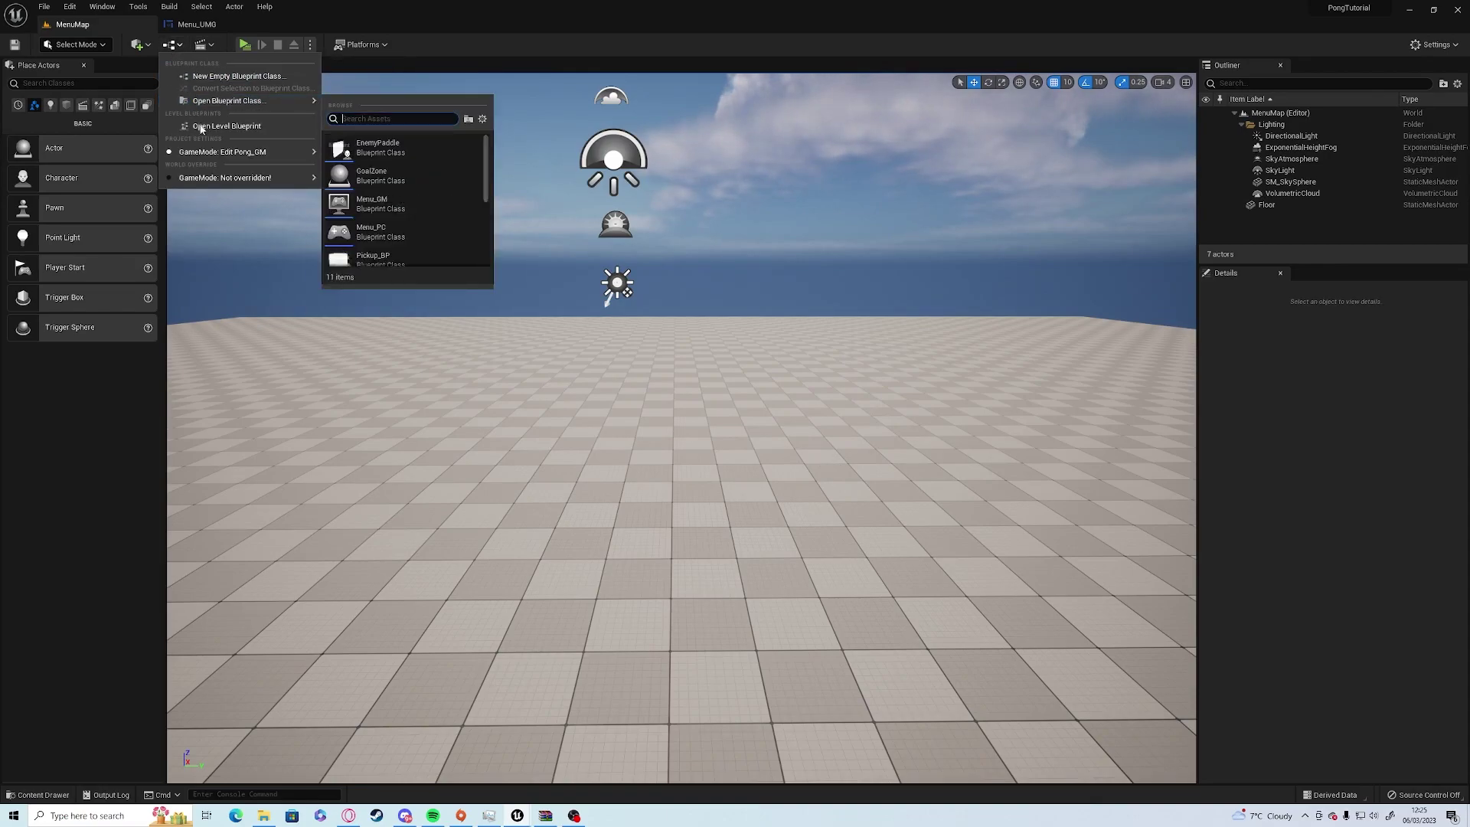
{"action": "mouse_move", "coordinate": [277, 176]}
{"action": "mouse_move", "coordinate": [383, 195]}
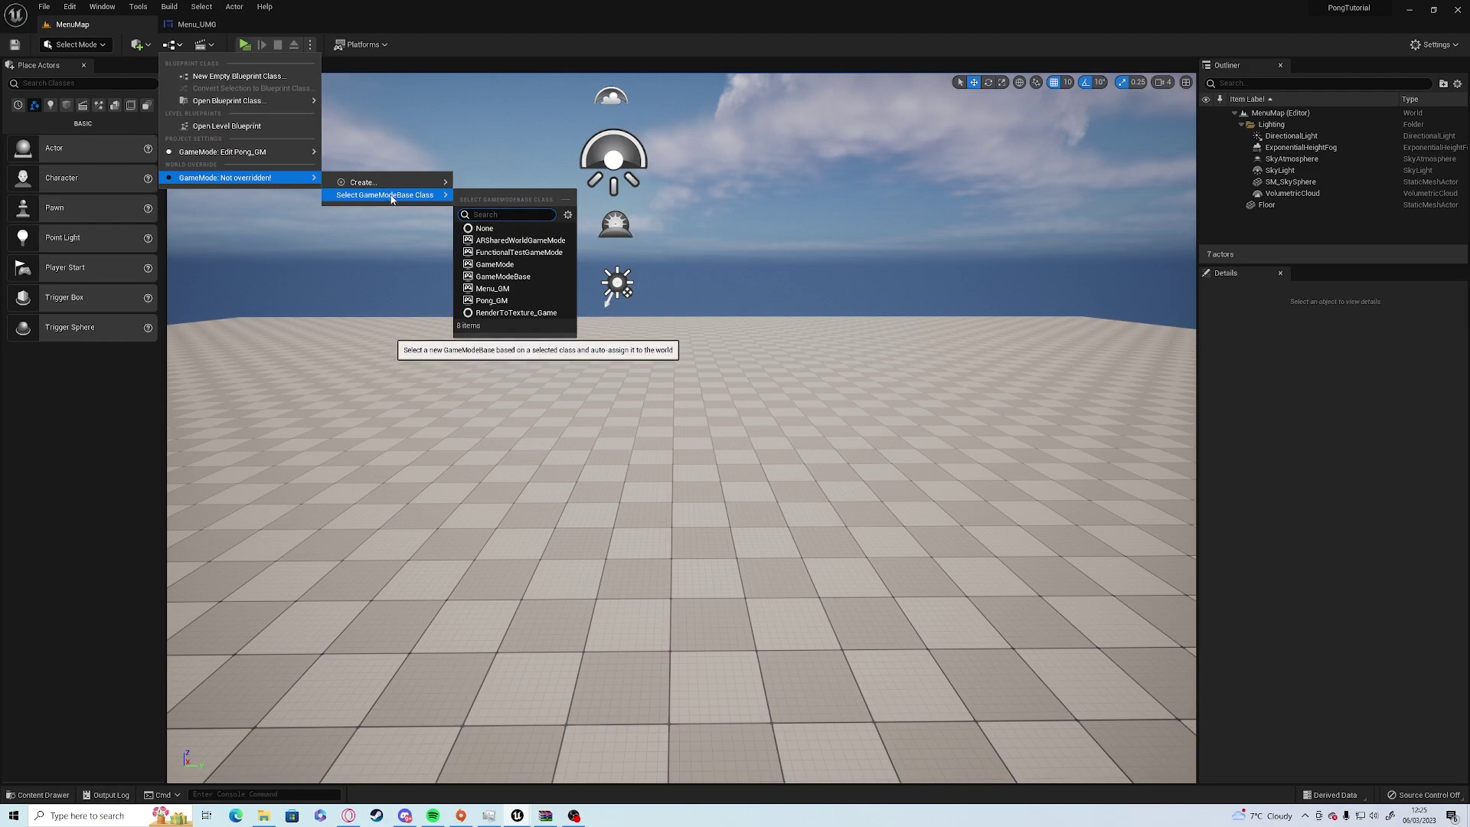
{"action": "left_click", "coordinate": [501, 289]}
Place a Camera Actor in the MenuMap level and raise it above the floor to location -1010, 150, 90
{"action": "mouse_move", "coordinate": [756, 473]}
{"action": "right_mouse_down"}
{"action": "mouse_move", "coordinate": [731, 505]}
{"action": "mouse_move", "coordinate": [760, 492]}
{"action": "mouse_move", "coordinate": [760, 427]}
{"action": "mouse_move", "coordinate": [759, 488]}
{"action": "right_mouse_up"}
{"action": "key", "text": "s"}
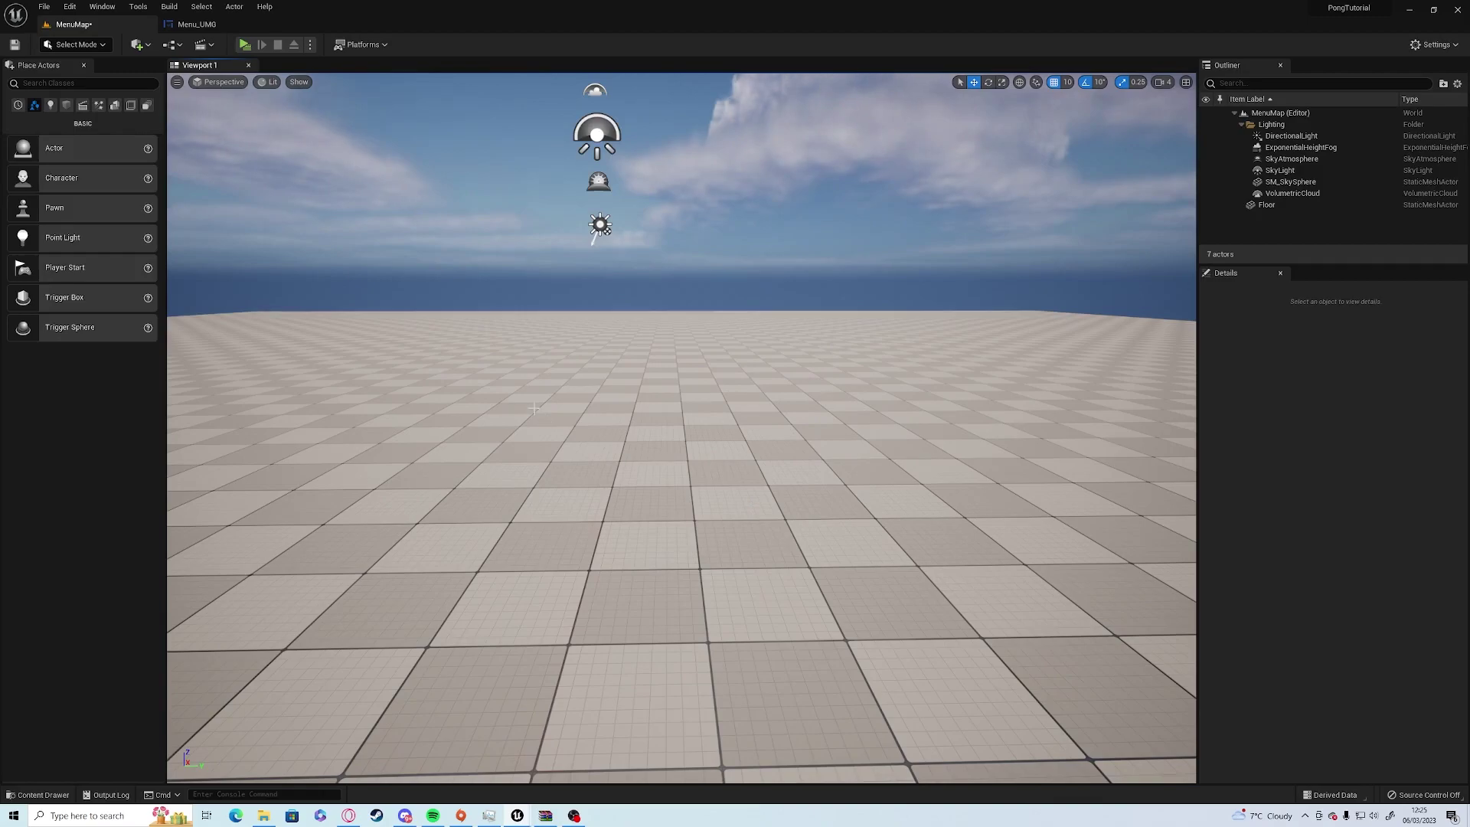
{"action": "left_click", "coordinate": [71, 81]}
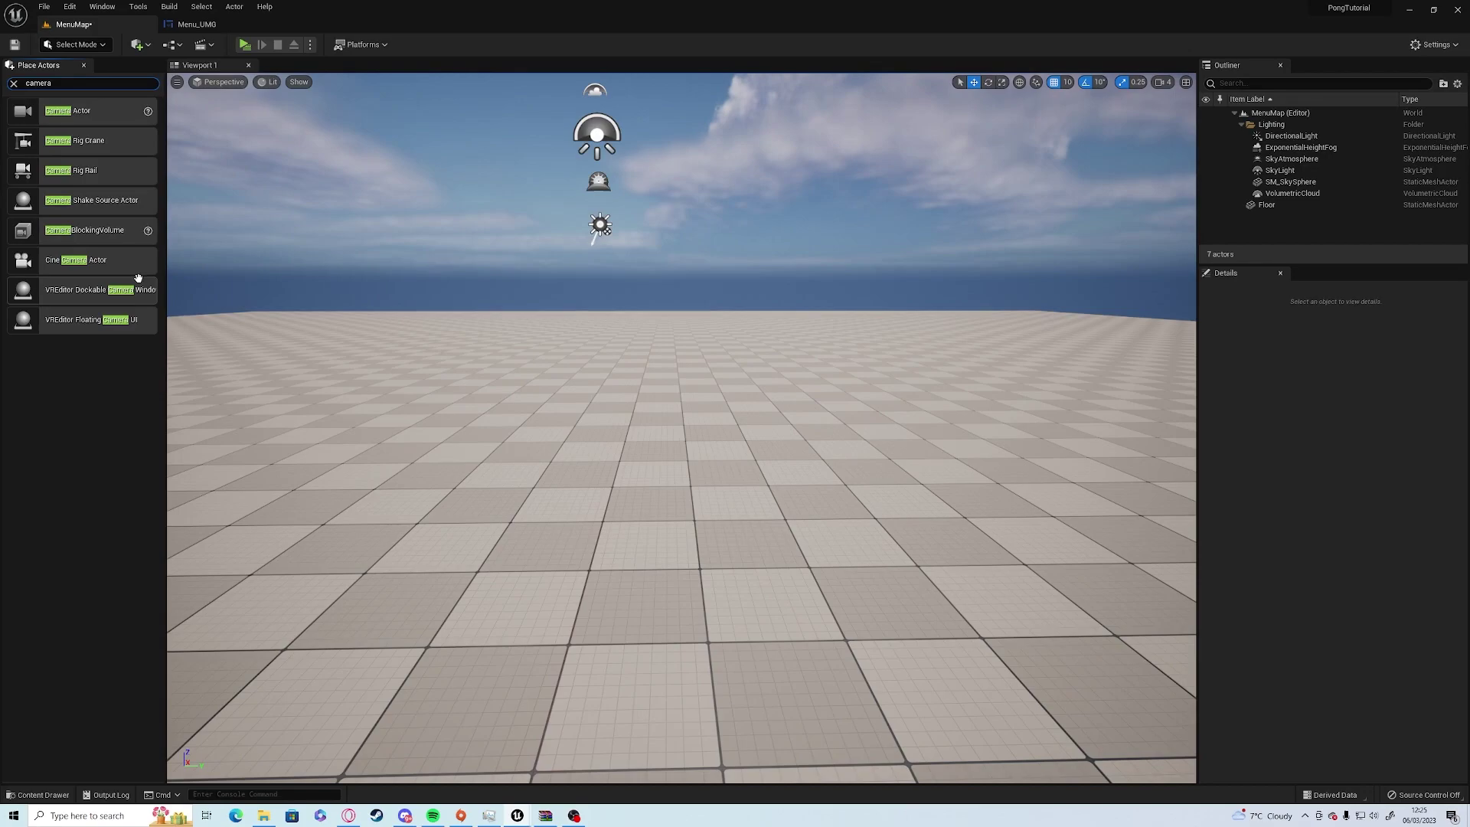
{"action": "left_click", "coordinate": [140, 45]}
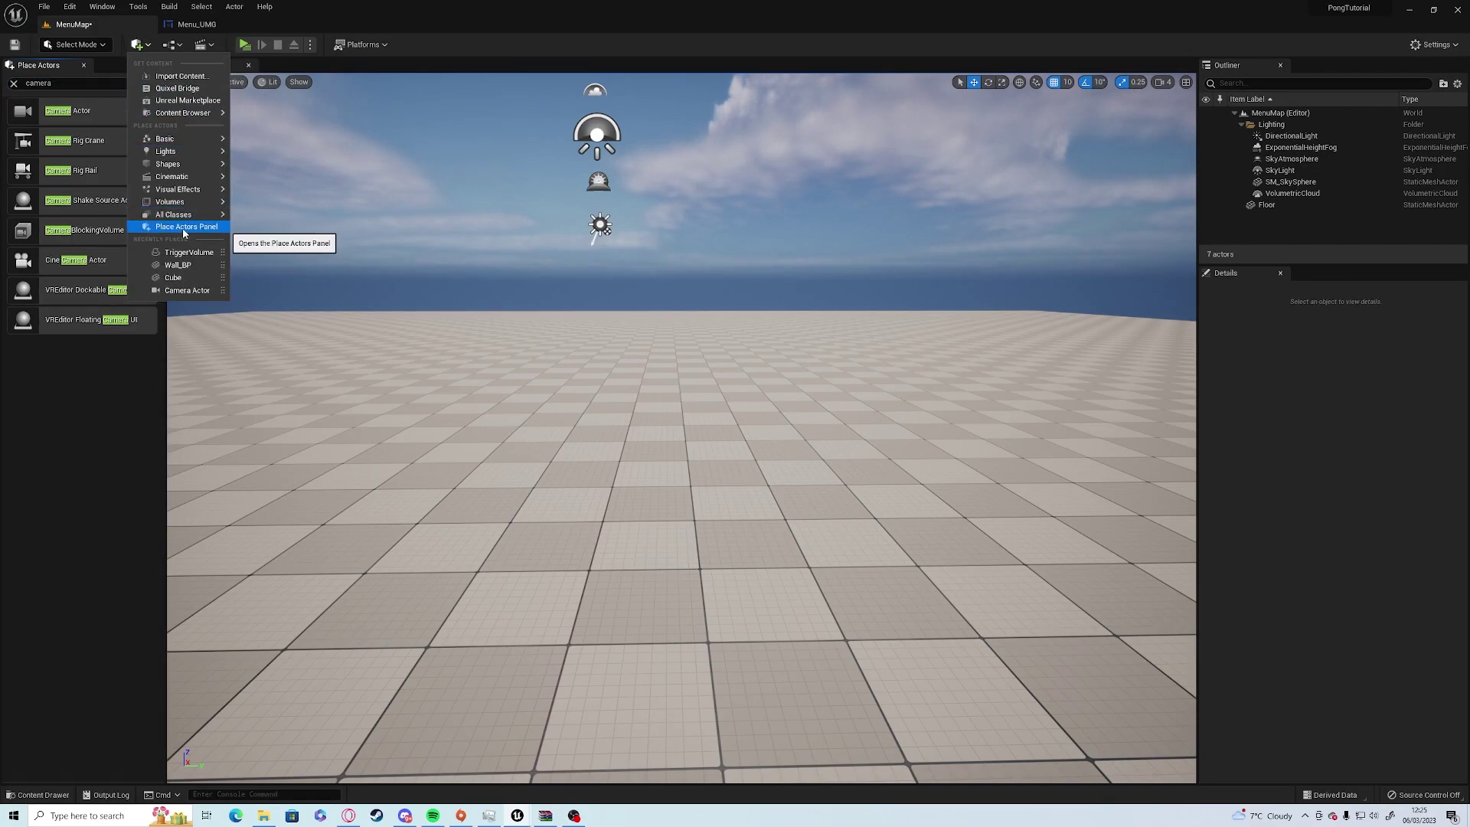
{"action": "left_click", "coordinate": [87, 346]}
{"action": "left_click_drag", "start_coordinate": [79, 112], "coordinate": [643, 601]}
{"action": "left_click_drag", "start_coordinate": [646, 544], "coordinate": [636, 442]}
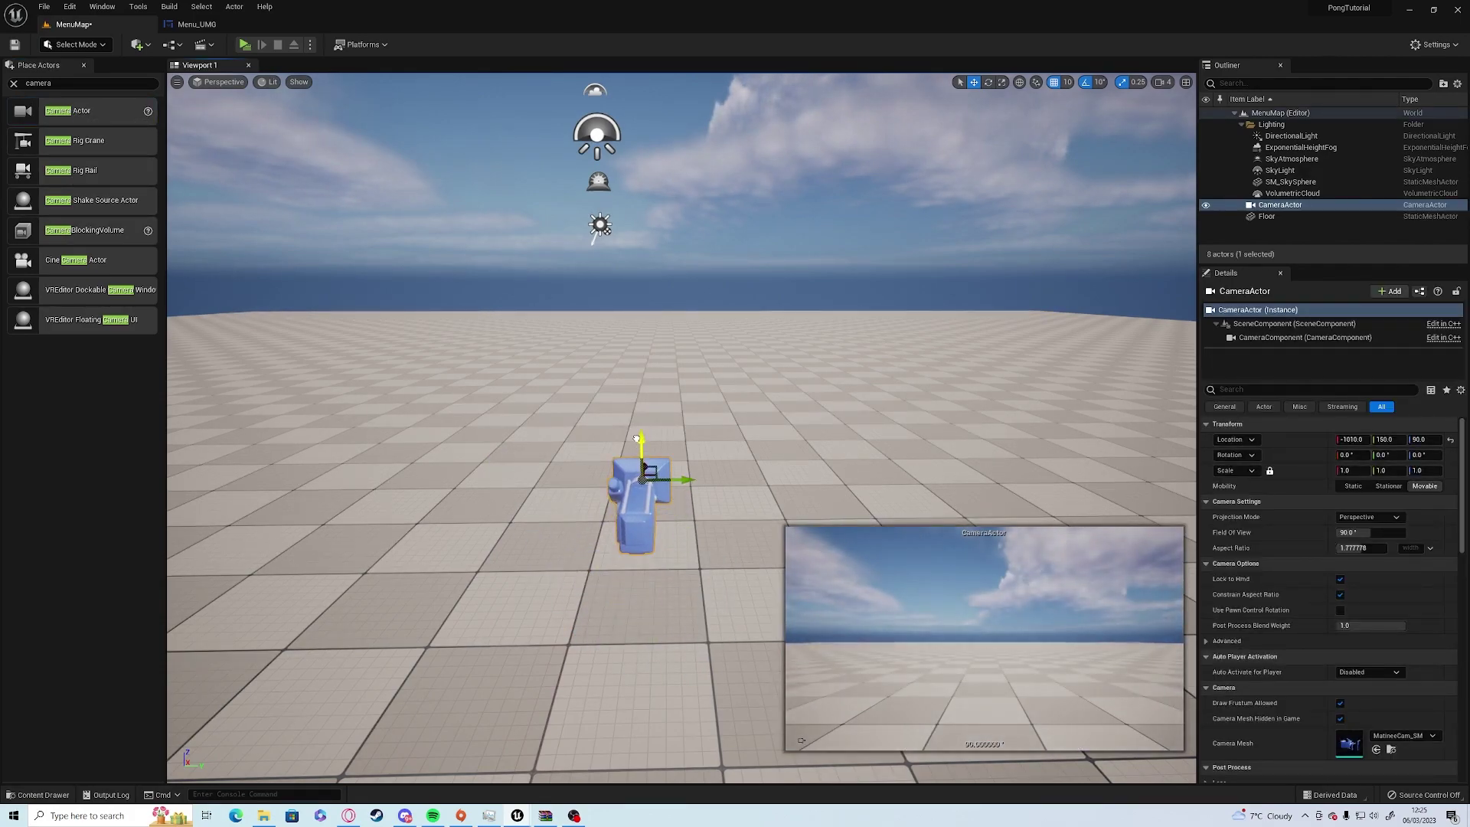
Tilt the CameraActor down to -40° and move it to location -1060, 150, 130
{"action": "key", "text": "d"}
{"action": "right_click_drag", "start_coordinate": [636, 438], "coordinate": [359, 475]}
{"action": "key", "text": "e"}
{"action": "left_click_drag", "start_coordinate": [678, 359], "coordinate": [713, 387]}
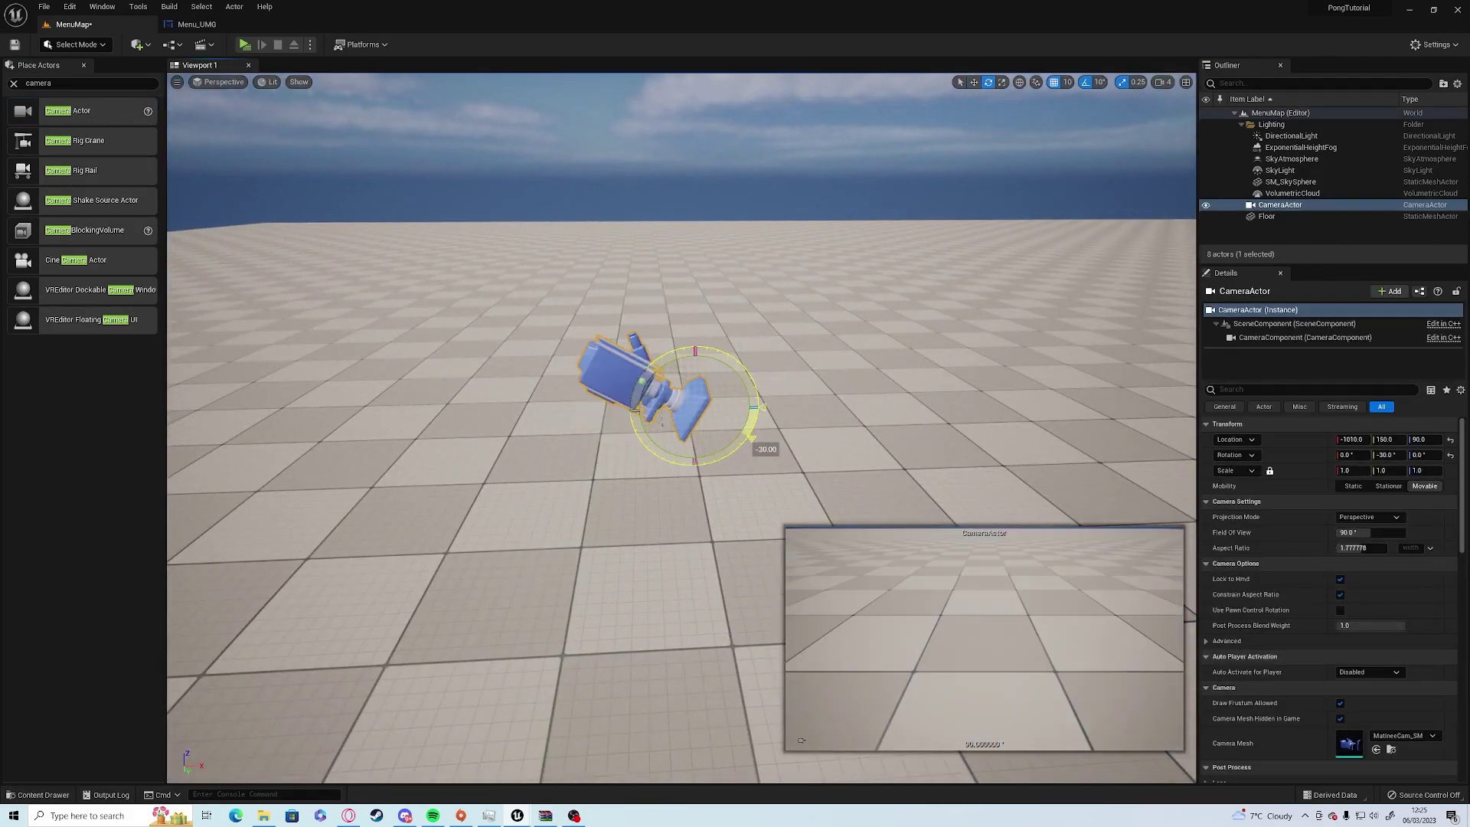
{"action": "left_click_drag", "start_coordinate": [754, 438], "coordinate": [693, 382]}
{"action": "key", "text": "w"}
{"action": "key", "text": "e"}
{"action": "key", "text": "w"}
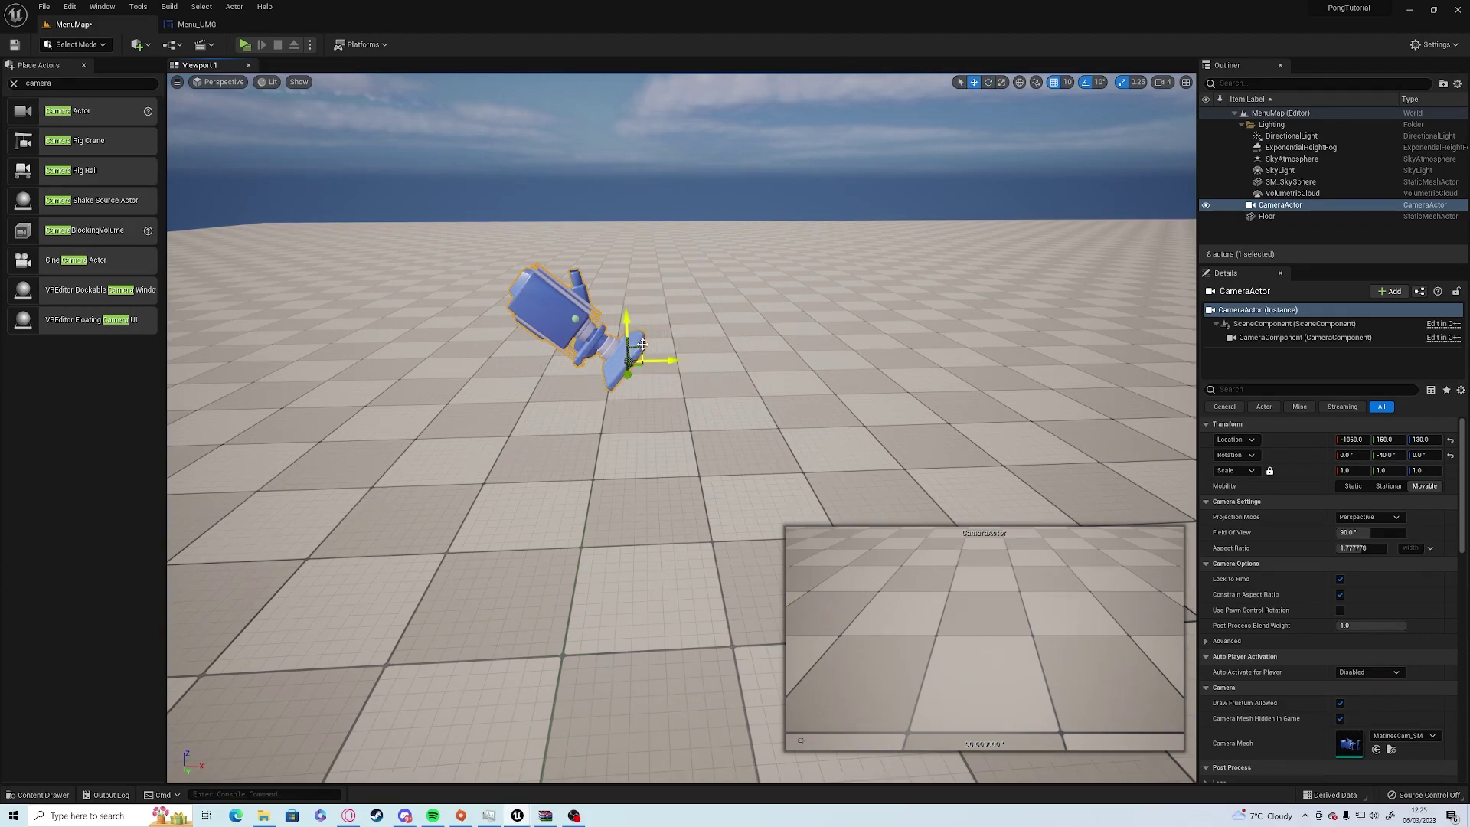
Set the CameraActor's Auto Activate for Player option to Player 0
{"action": "right_click_drag", "start_coordinate": [512, 263], "coordinate": [812, 211]}
{"action": "key", "text": "a"}
{"action": "right_click_drag", "start_coordinate": [571, 229], "coordinate": [428, 239]}
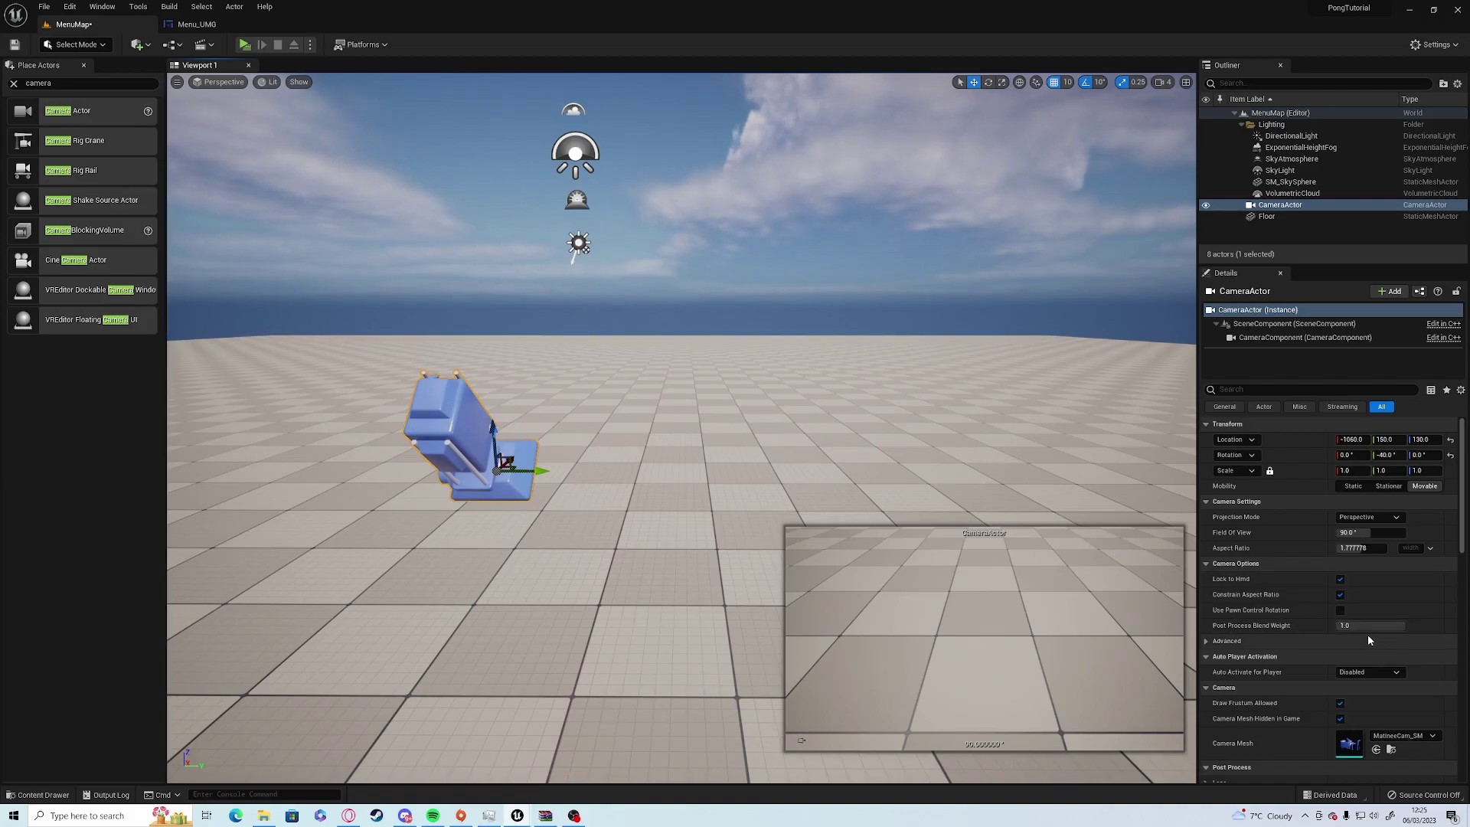
{"action": "scroll", "coordinate": [1367, 634], "scroll_direction": "down", "scroll_amount": 3}
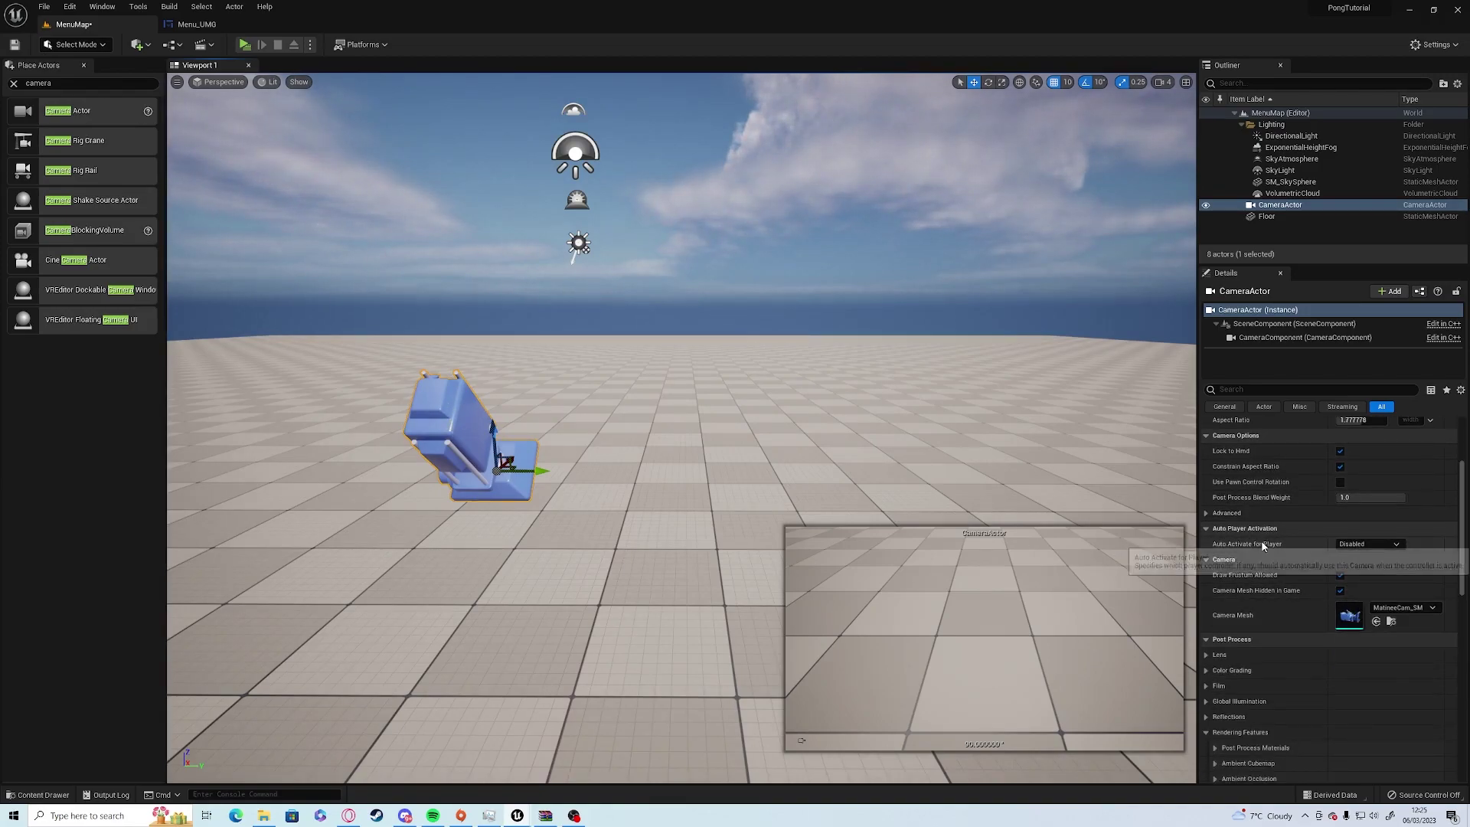
{"action": "left_click", "coordinate": [1363, 545]}
{"action": "left_click", "coordinate": [1365, 568]}
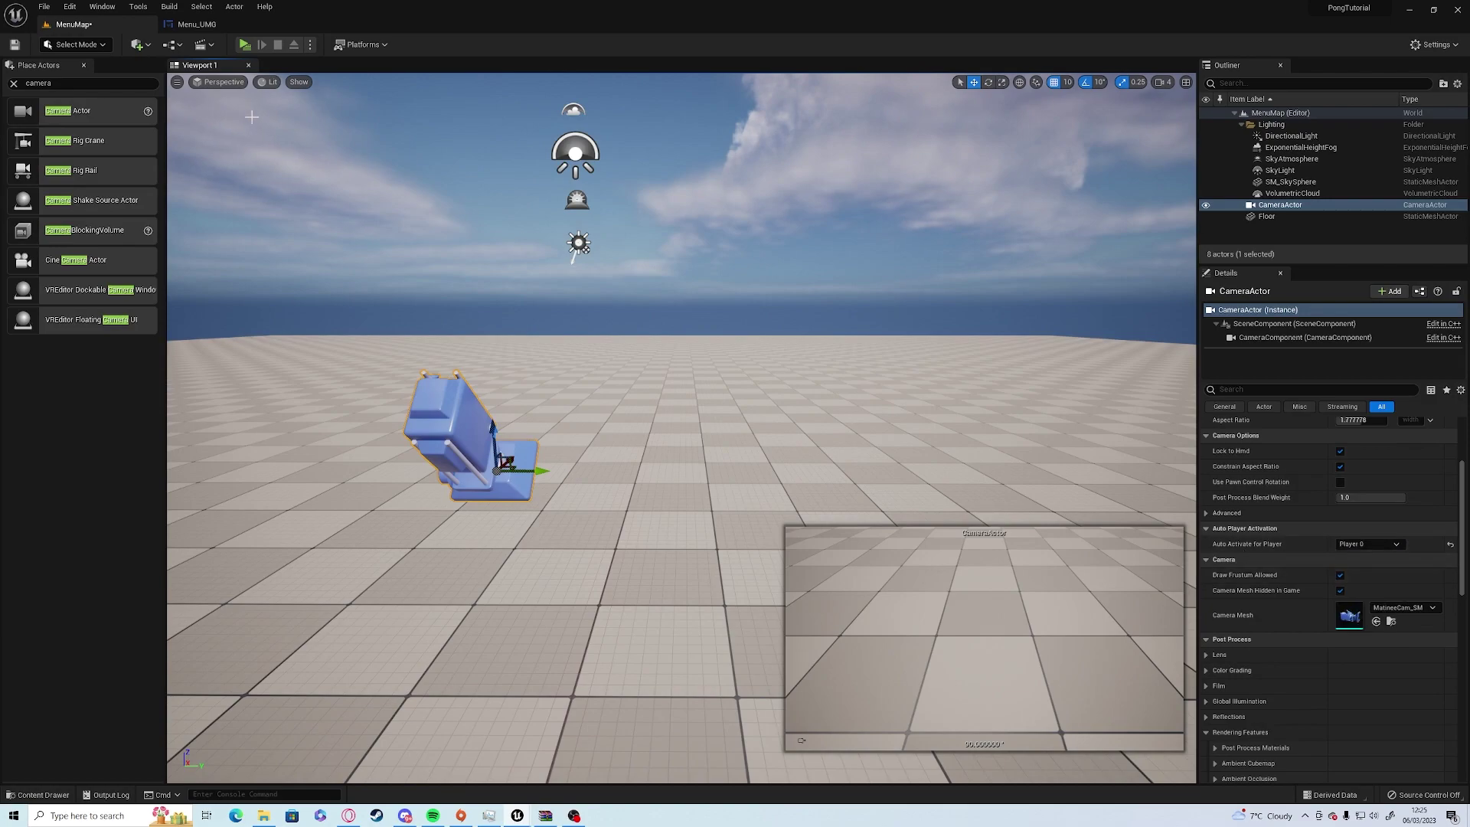
Play-test the MenuMap level several times to check the view through the CameraActor
{"action": "left_click", "coordinate": [244, 44]}
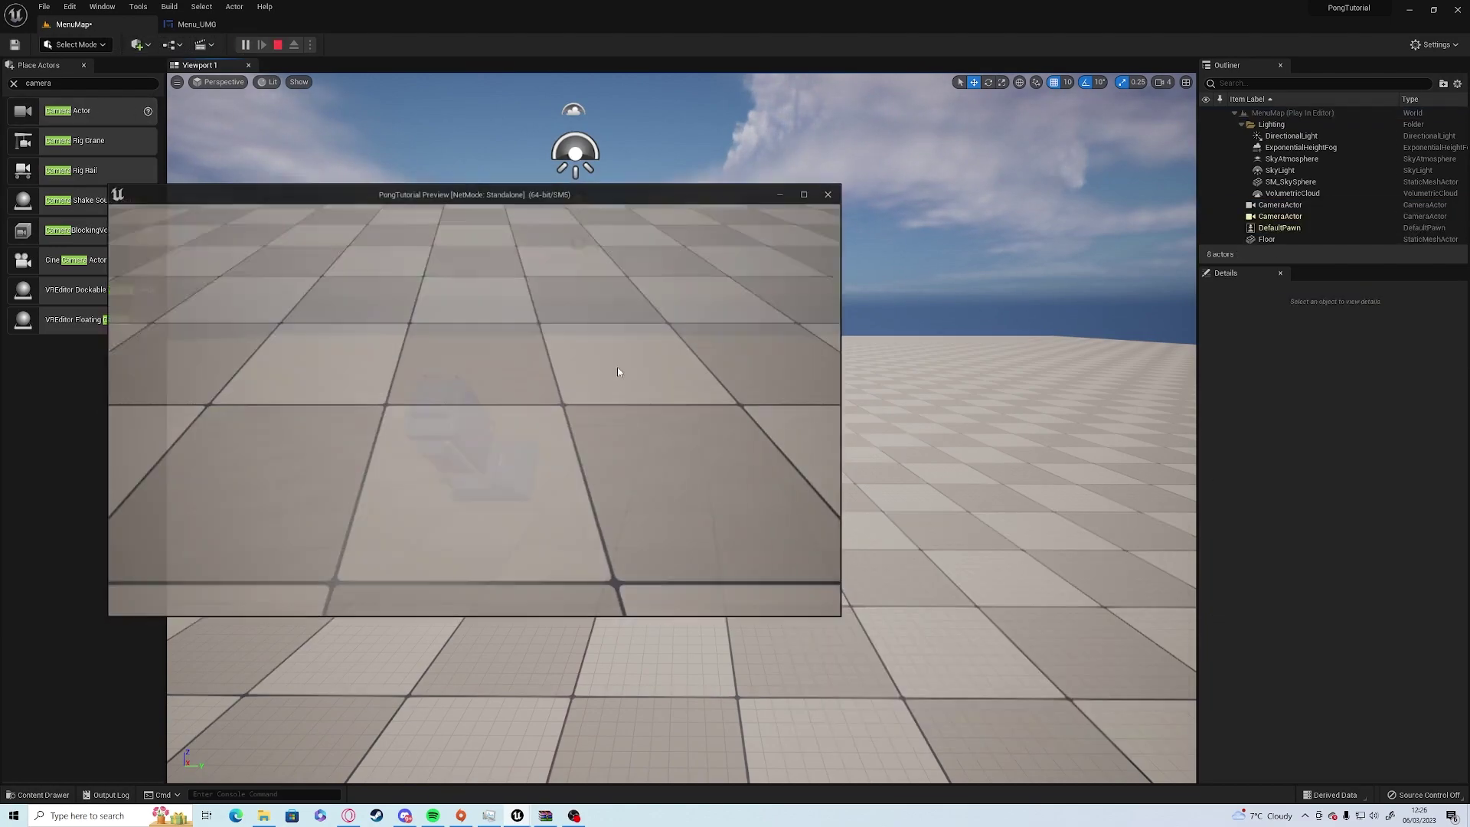
{"action": "key", "text": "Escape"}
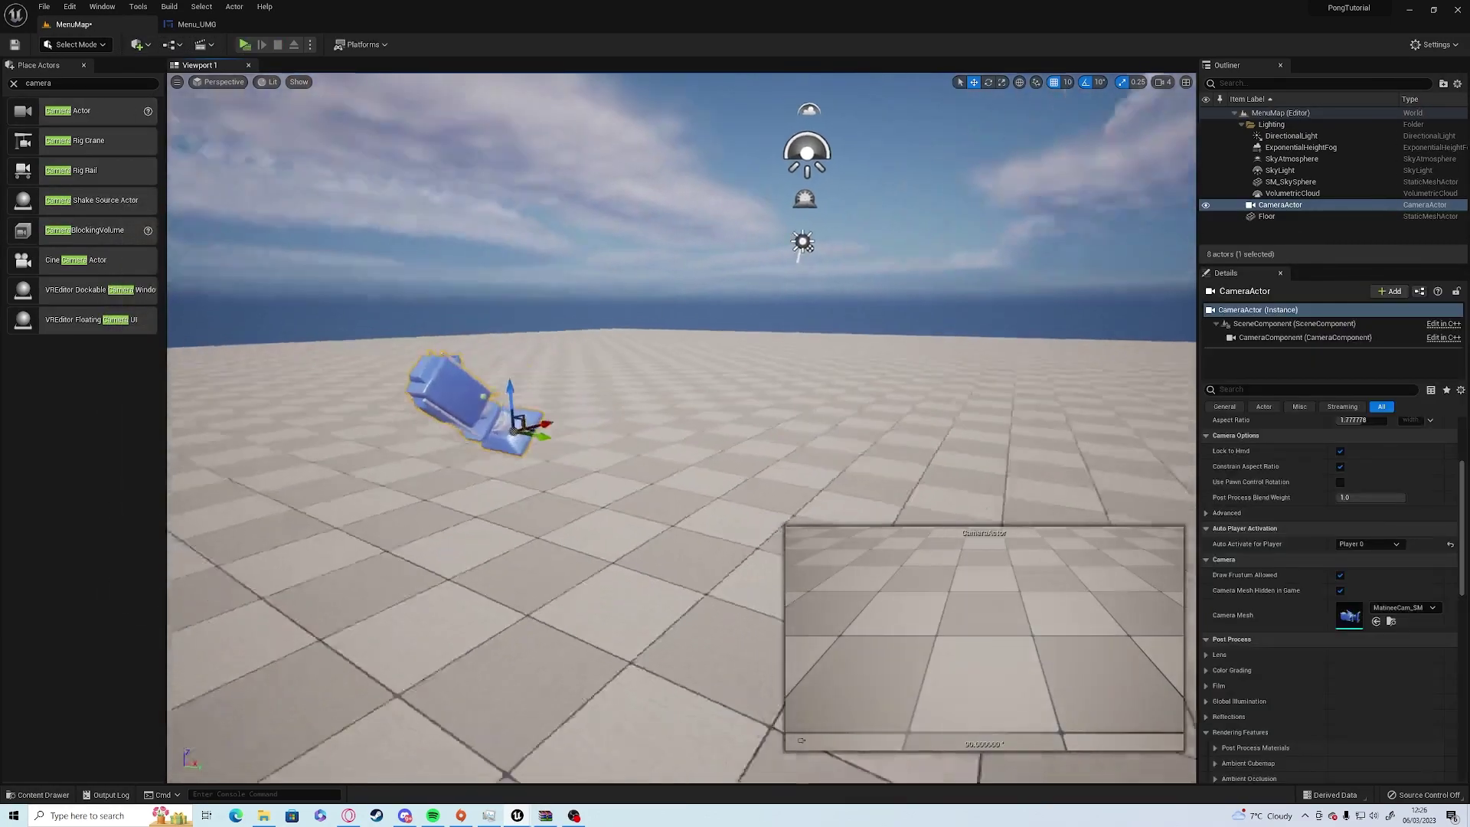
{"action": "left_click", "coordinate": [242, 44]}
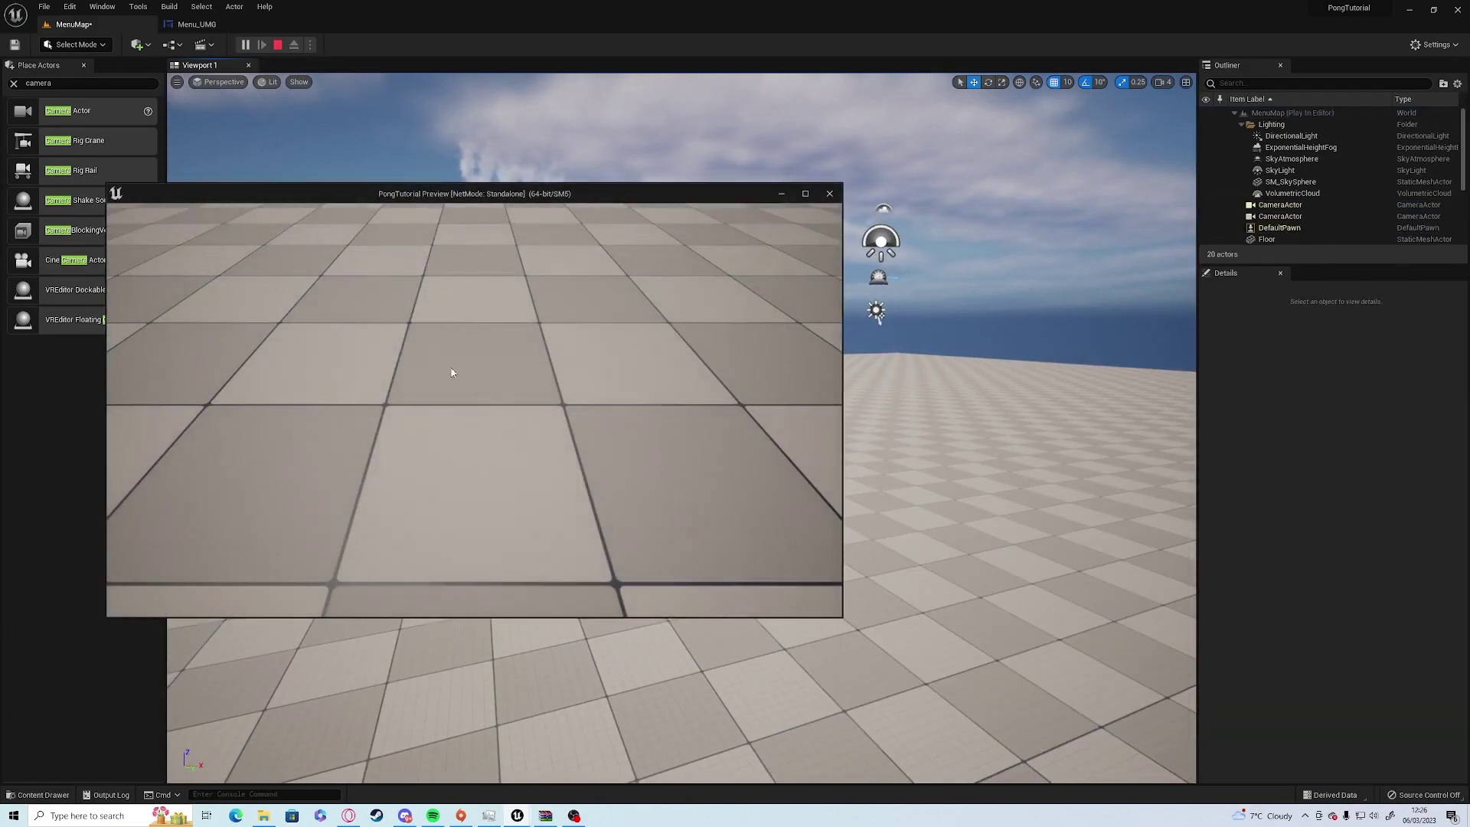
{"action": "key", "text": "Escape"}
{"action": "mouse_move", "coordinate": [681, 428]}
{"action": "right_mouse_down"}
{"action": "mouse_move", "coordinate": [766, 429]}
{"action": "mouse_move", "coordinate": [681, 429]}
{"action": "right_mouse_up"}
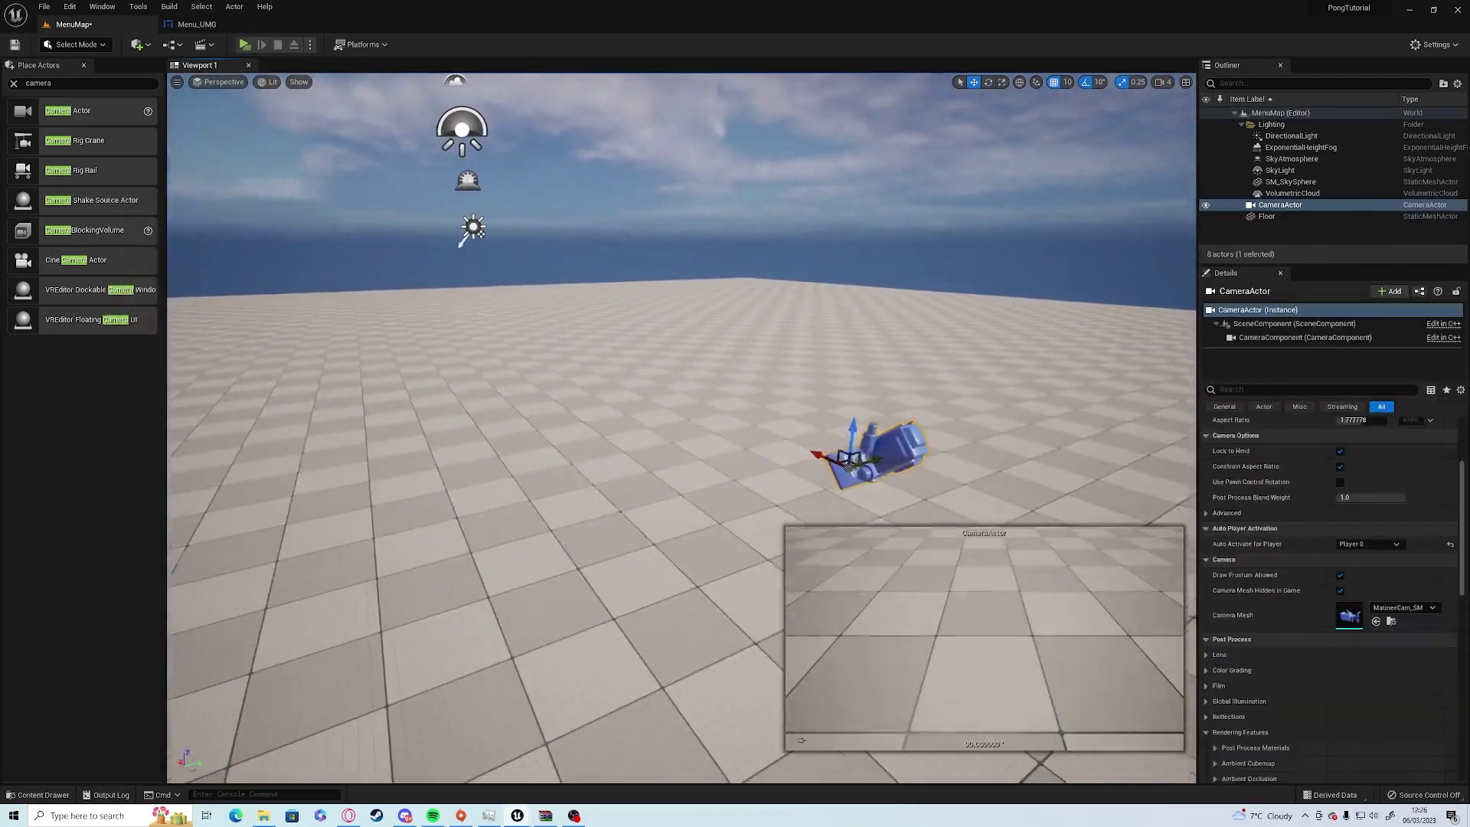
{"action": "left_click", "coordinate": [245, 44]}
{"action": "key", "text": "Escape"}
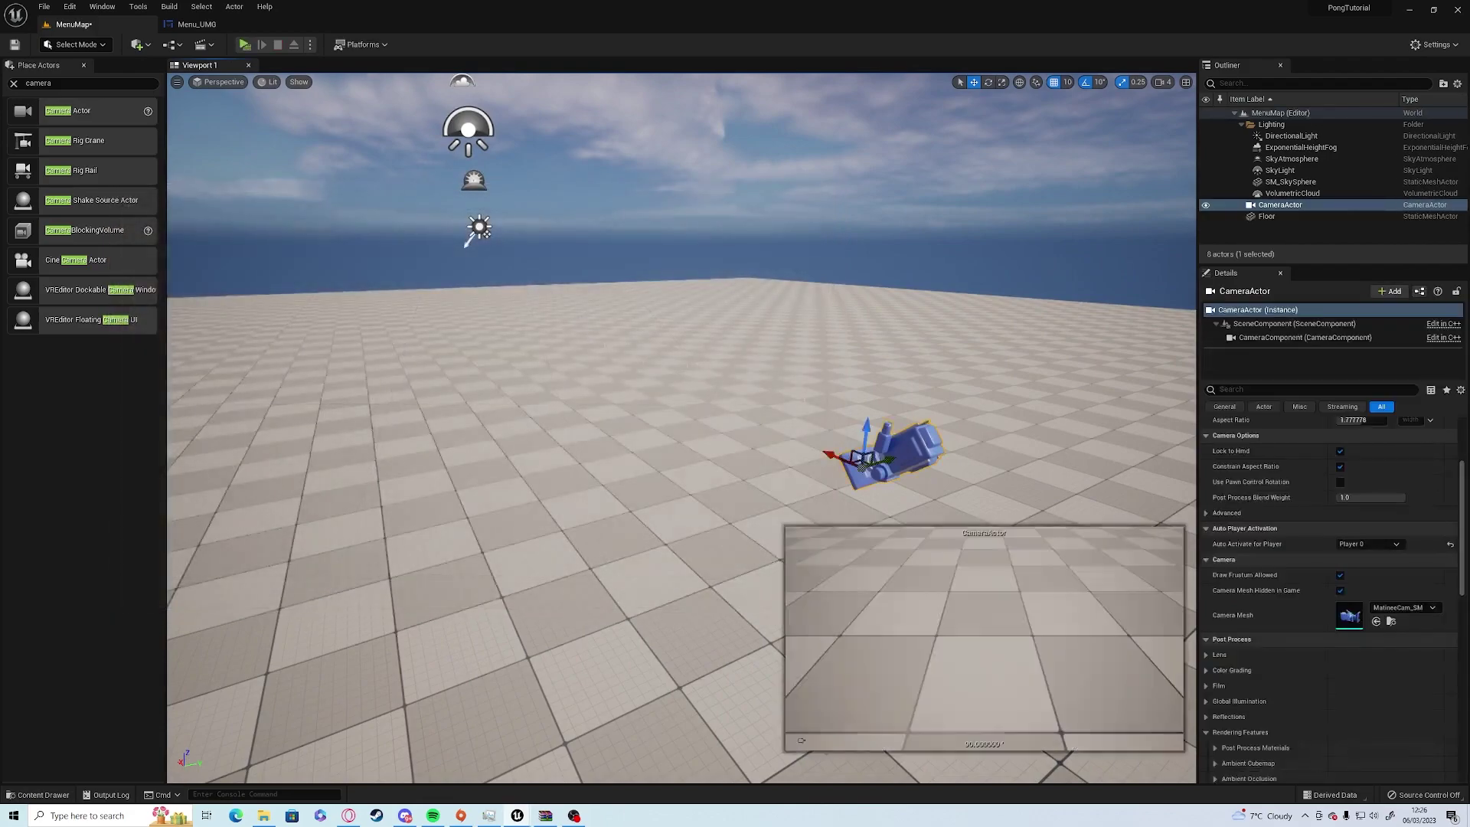
{"action": "key", "text": "f"}
{"action": "right_click_drag", "start_coordinate": [803, 406], "coordinate": [880, 379]}
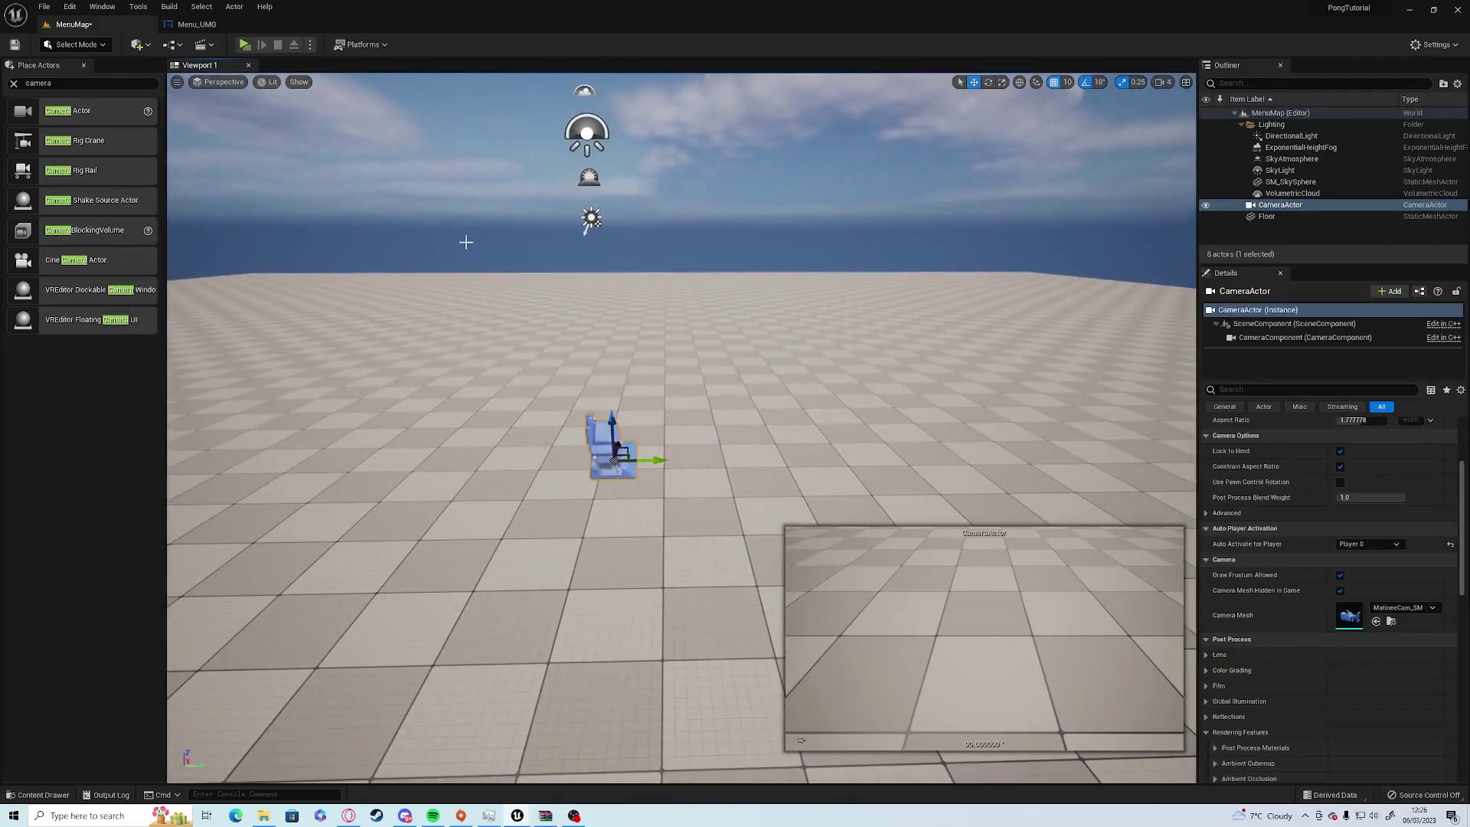
Clear the camera search so all placeable actors are listed again
{"action": "left_click", "coordinate": [14, 83]}
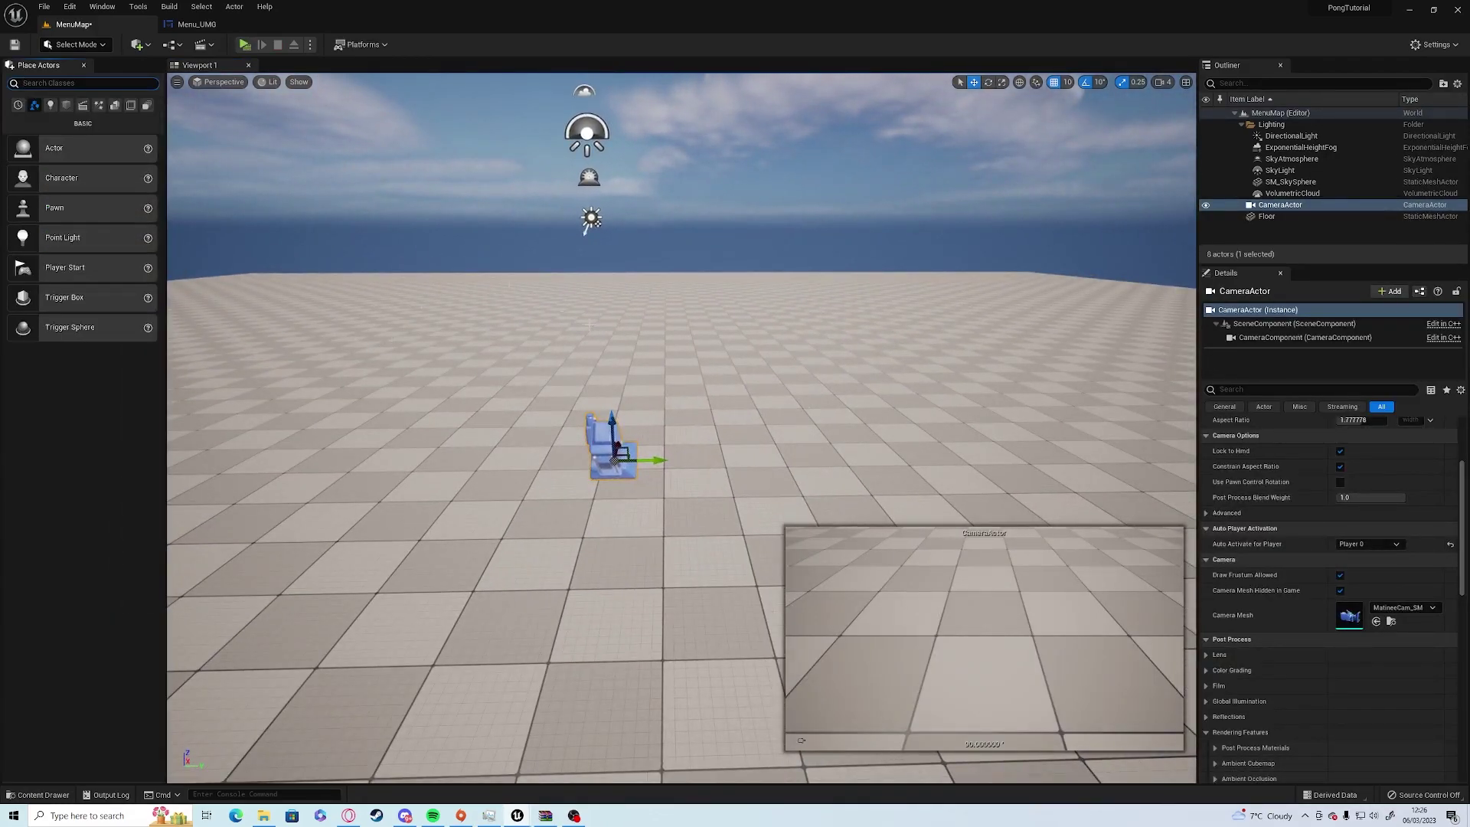
{"action": "key", "text": "w"}
{"action": "mouse_move", "coordinate": [590, 324]}
{"action": "right_mouse_down"}
{"action": "mouse_move", "coordinate": [613, 333]}
{"action": "mouse_move", "coordinate": [578, 330]}
{"action": "right_mouse_up"}
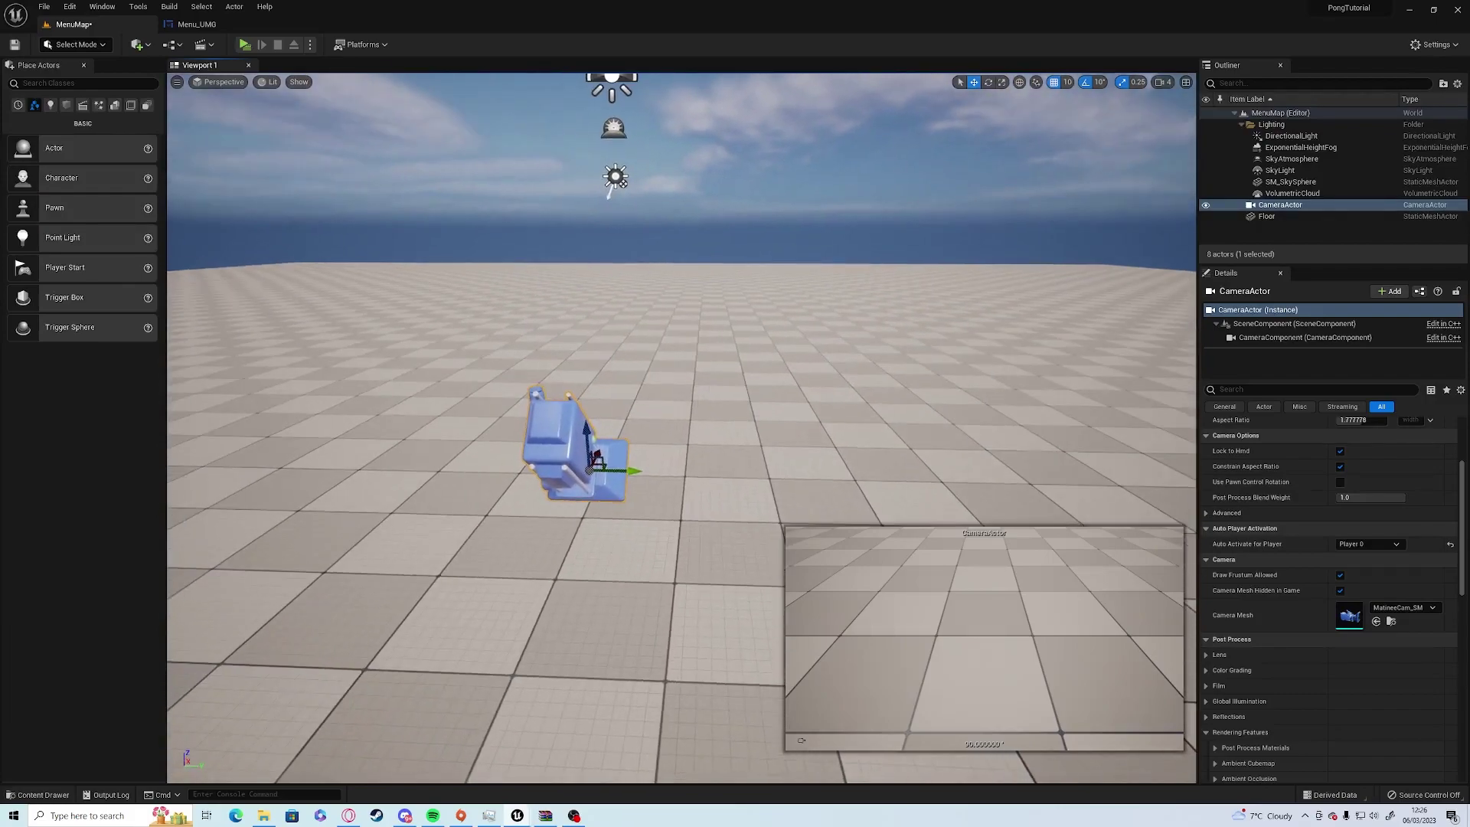
{"action": "right_click_drag", "start_coordinate": [704, 406], "coordinate": [707, 403]}
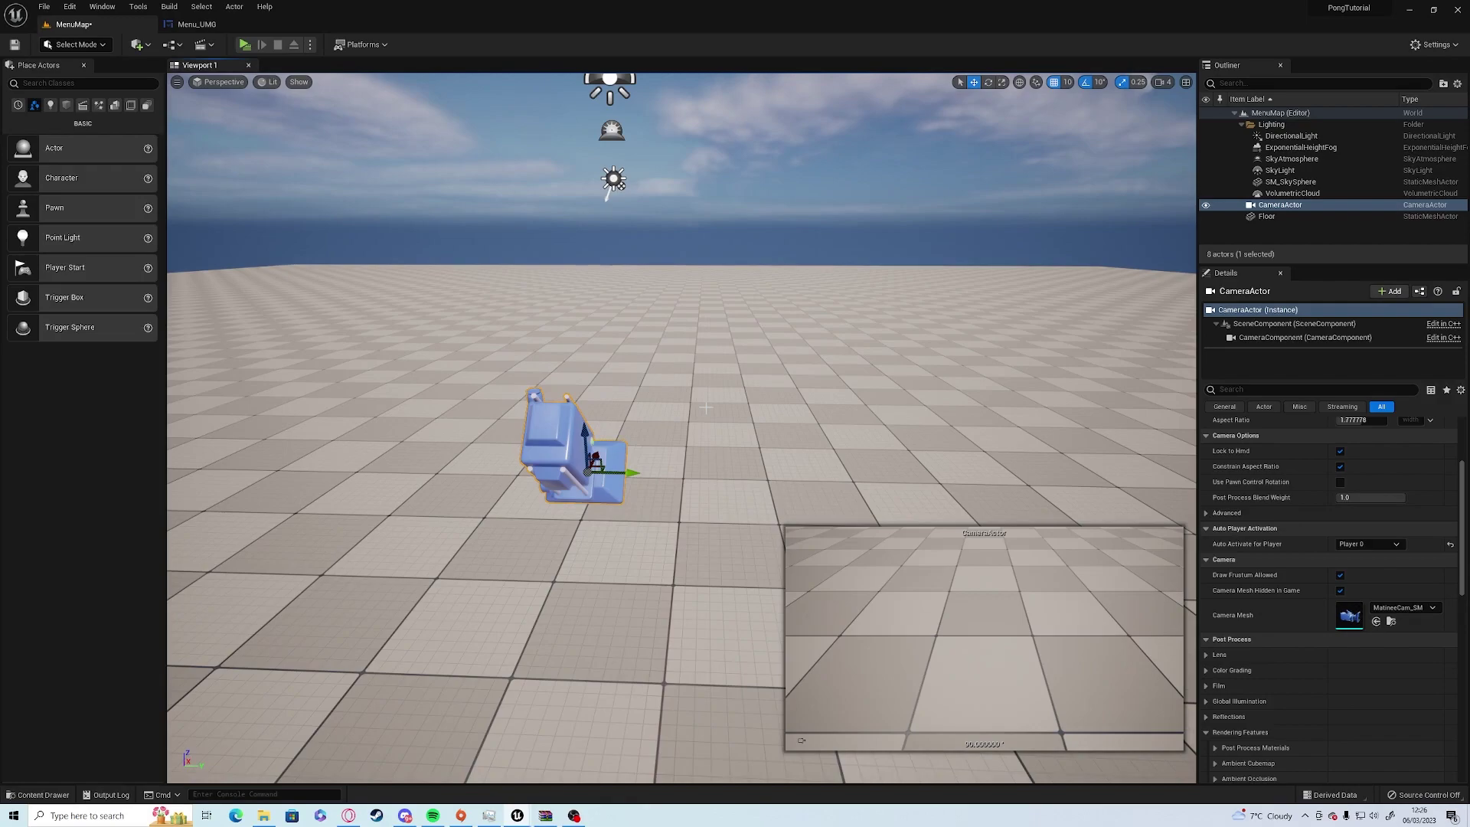
Open Menu_PC in the full Blueprint editor and delete the Event Tick node from its event graph
{"action": "key", "text": "ctrl+space"}
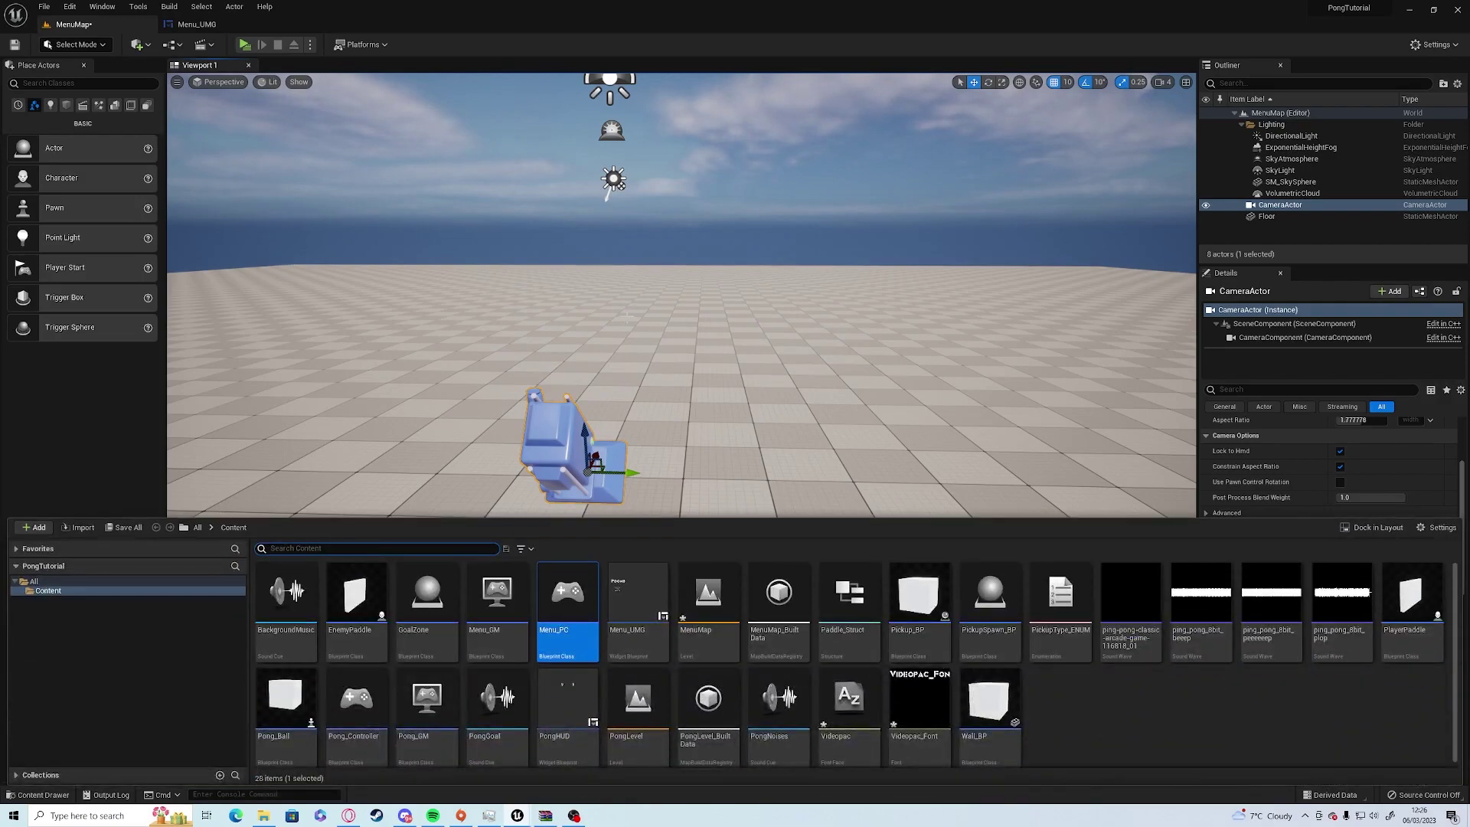
{"action": "double_click", "coordinate": [568, 593]}
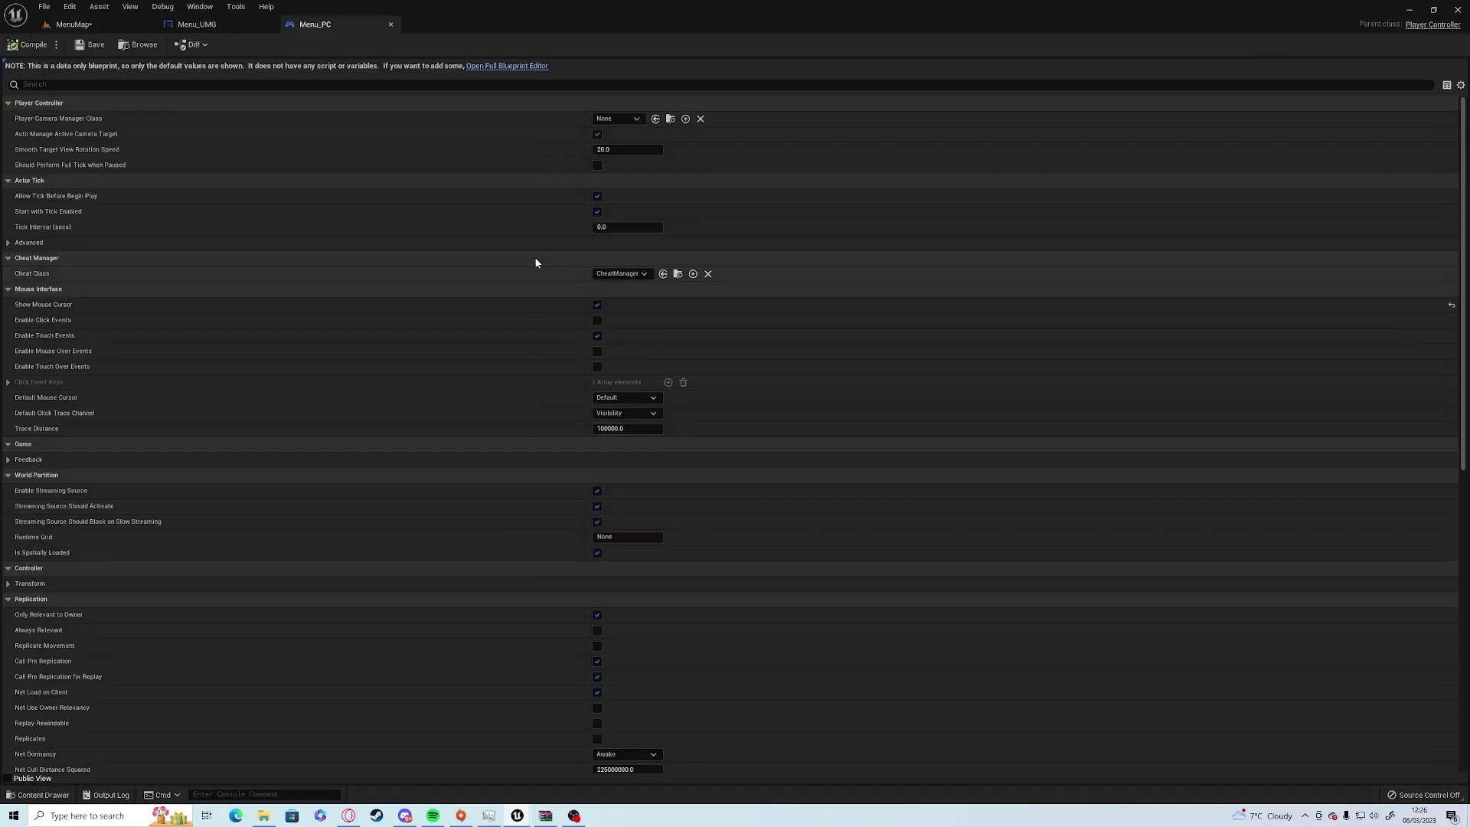
{"action": "left_click", "coordinate": [543, 66]}
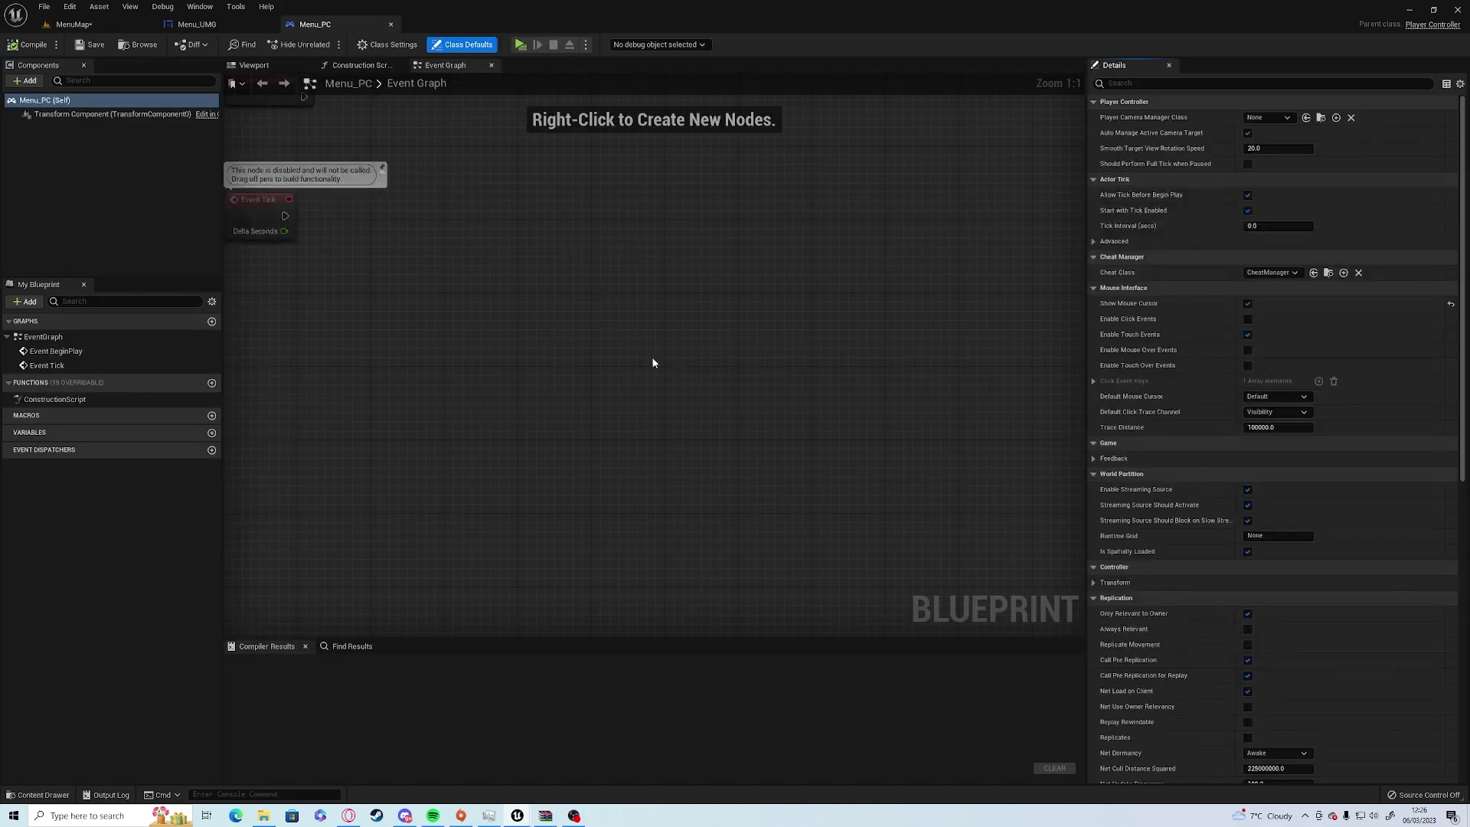
{"action": "key", "text": "Delete"}
{"action": "scroll", "coordinate": [585, 398], "scroll_direction": "up", "scroll_amount": 1}
{"action": "right_click_drag", "start_coordinate": [616, 224], "coordinate": [604, 295]}
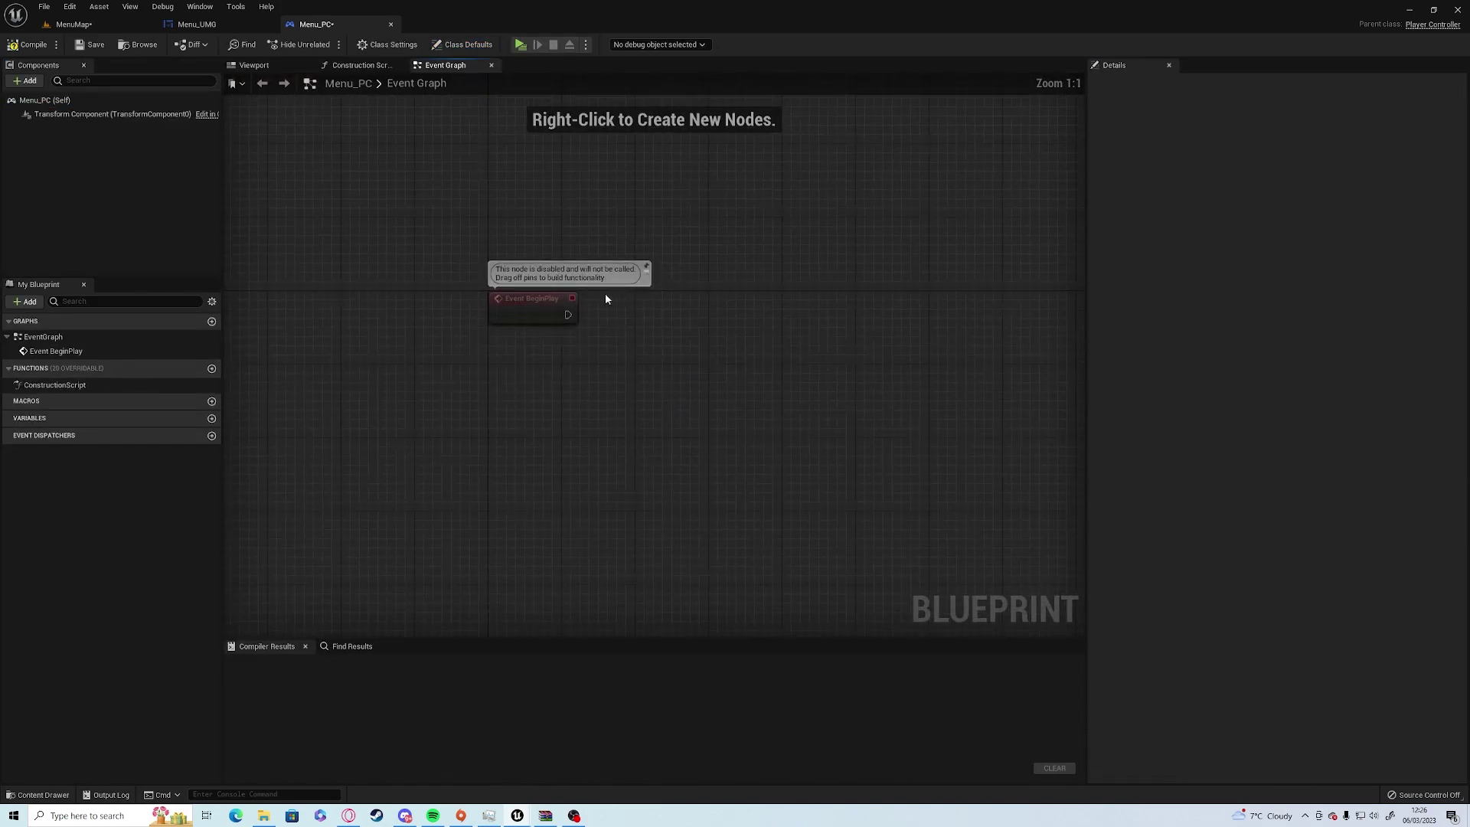
Add a Create Widget node to Event BeginPlay with its class set to Menu_UMG
{"action": "left_click_drag", "start_coordinate": [611, 335], "coordinate": [609, 336]}
{"action": "type", "text": "creat"}
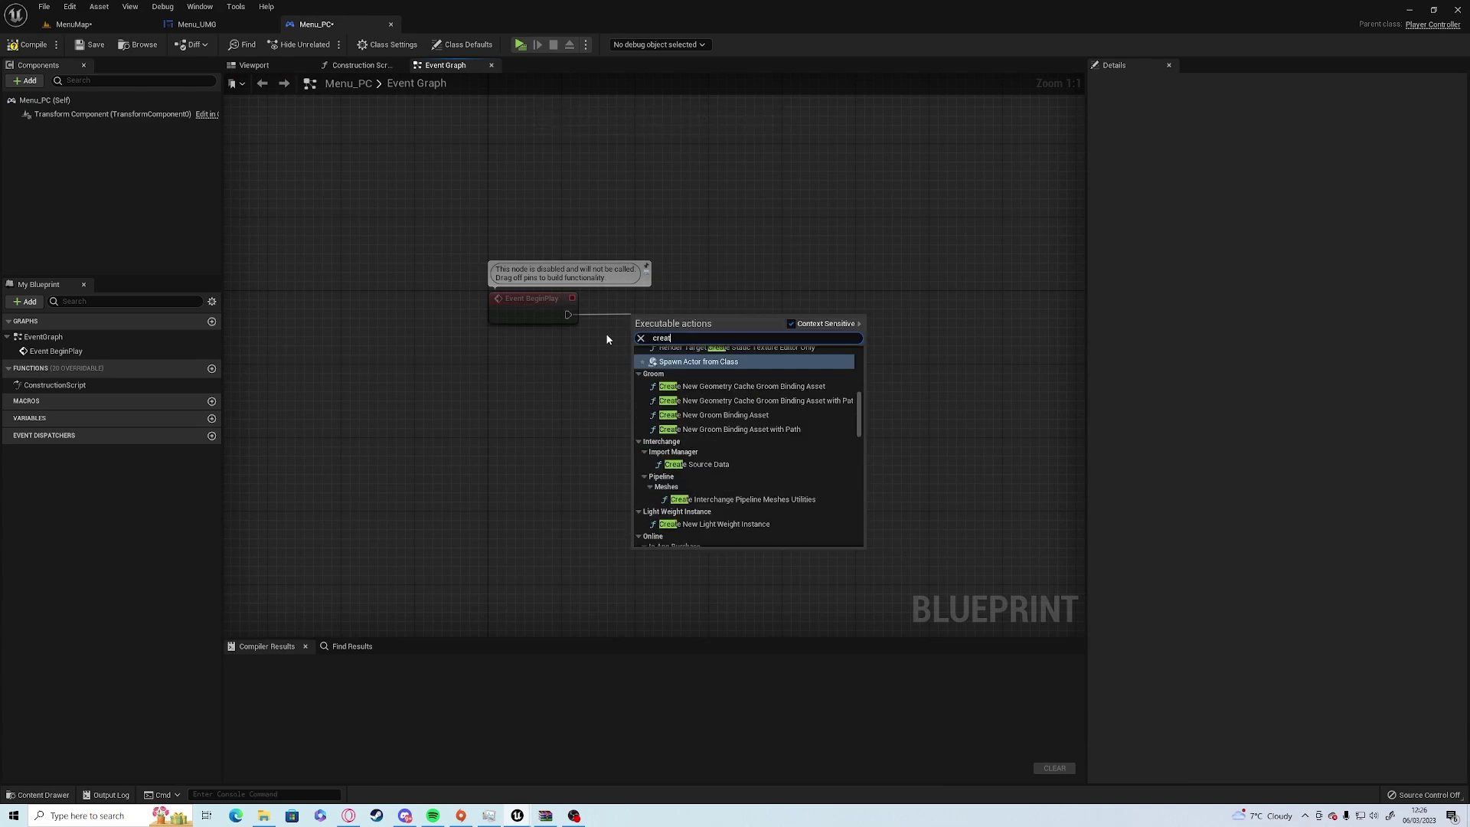
{"action": "type", "text": "e widget"}
{"action": "key", "text": "Return"}
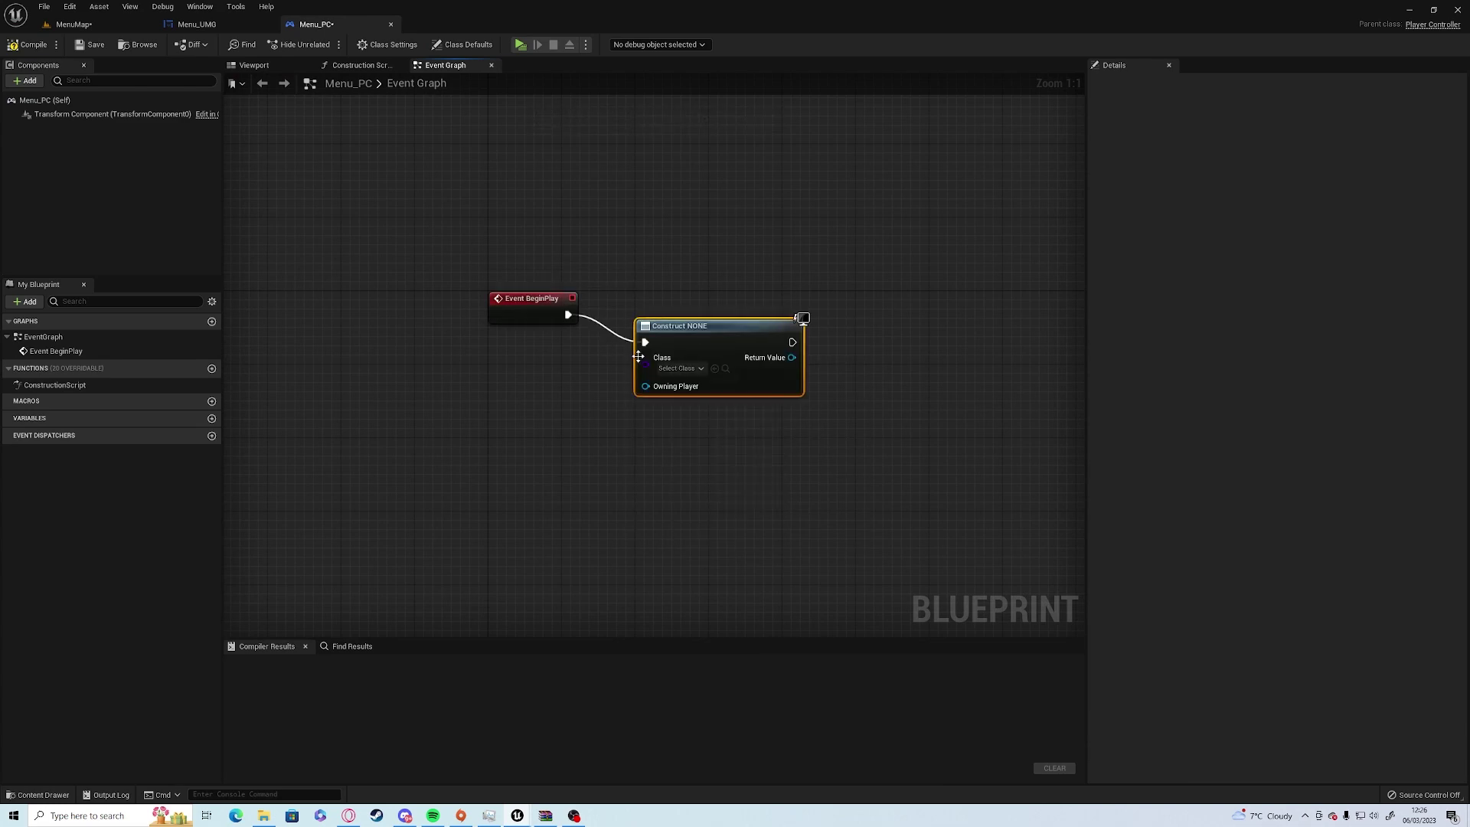
{"action": "left_click", "coordinate": [677, 369]}
{"action": "left_click", "coordinate": [701, 423]}
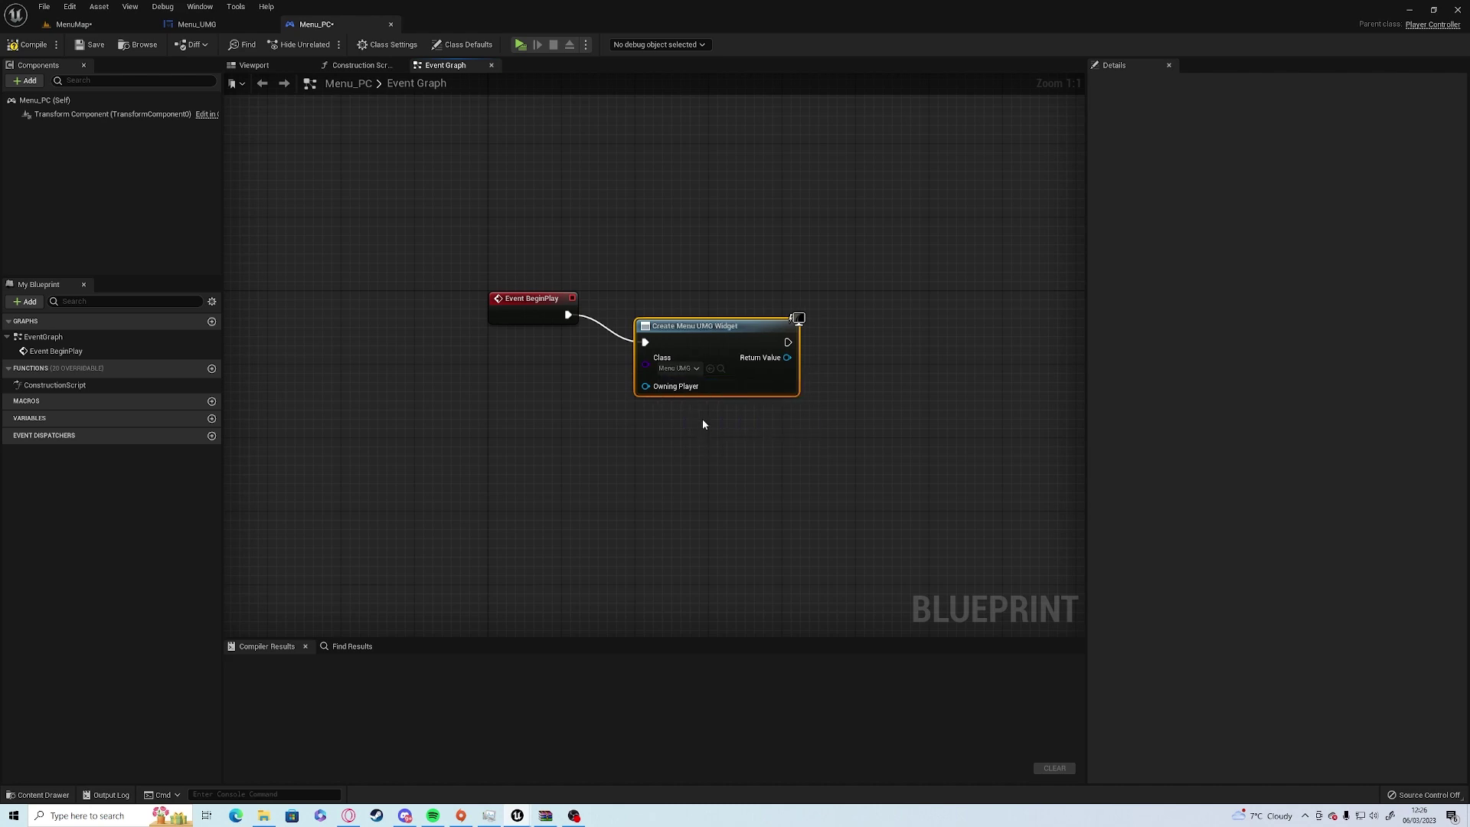
Connect an Add to Viewport node to the created widget's return value, align the nodes, then compile and save Menu_PC
{"action": "left_click_drag", "start_coordinate": [710, 321], "coordinate": [701, 294]}
{"action": "left_click_drag", "start_coordinate": [776, 332], "coordinate": [831, 330]}
{"action": "type", "text": "addto"}
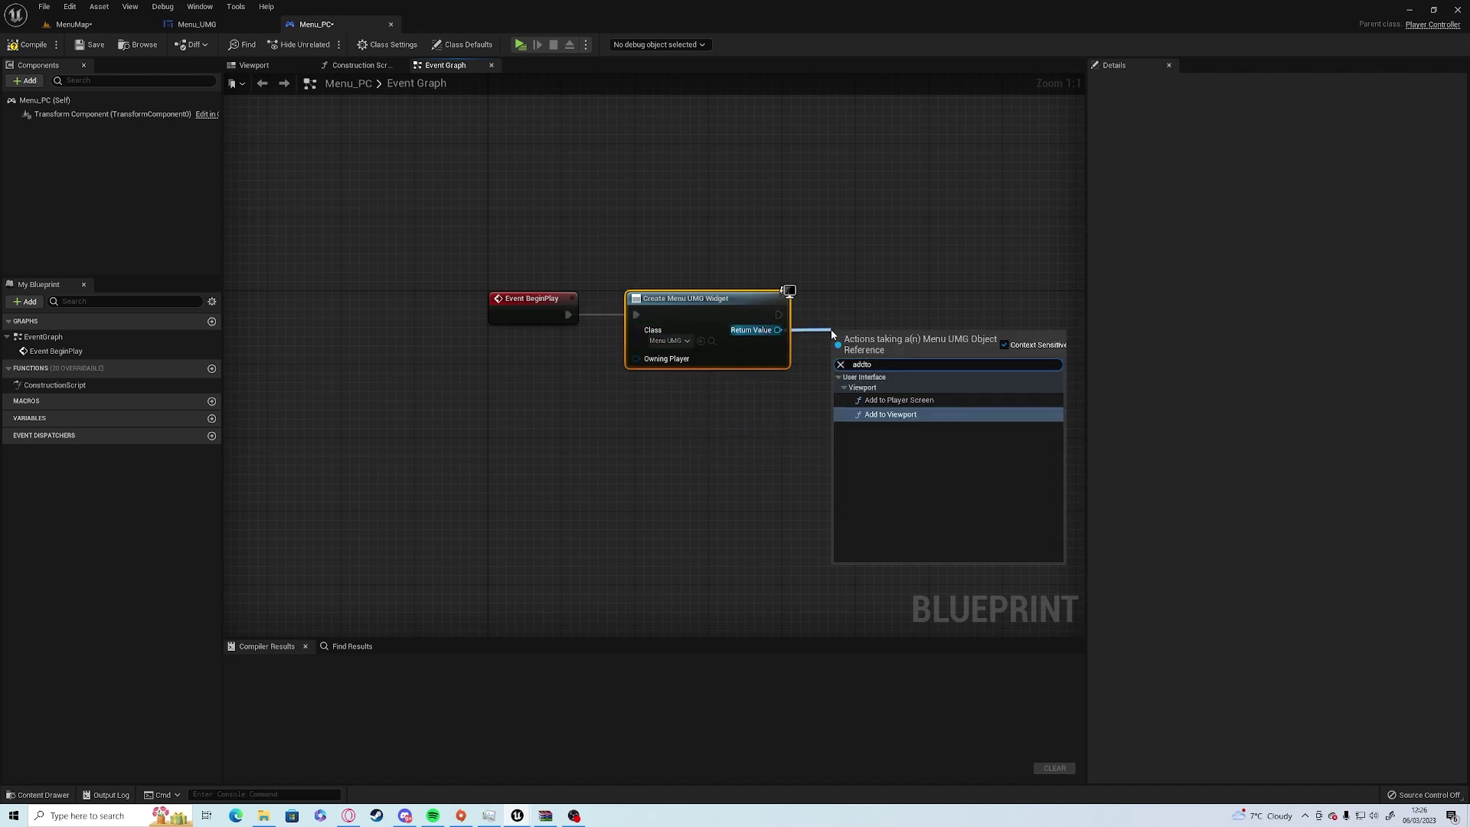
{"action": "key", "text": "Return"}
{"action": "left_click_drag", "start_coordinate": [878, 353], "coordinate": [878, 308]}
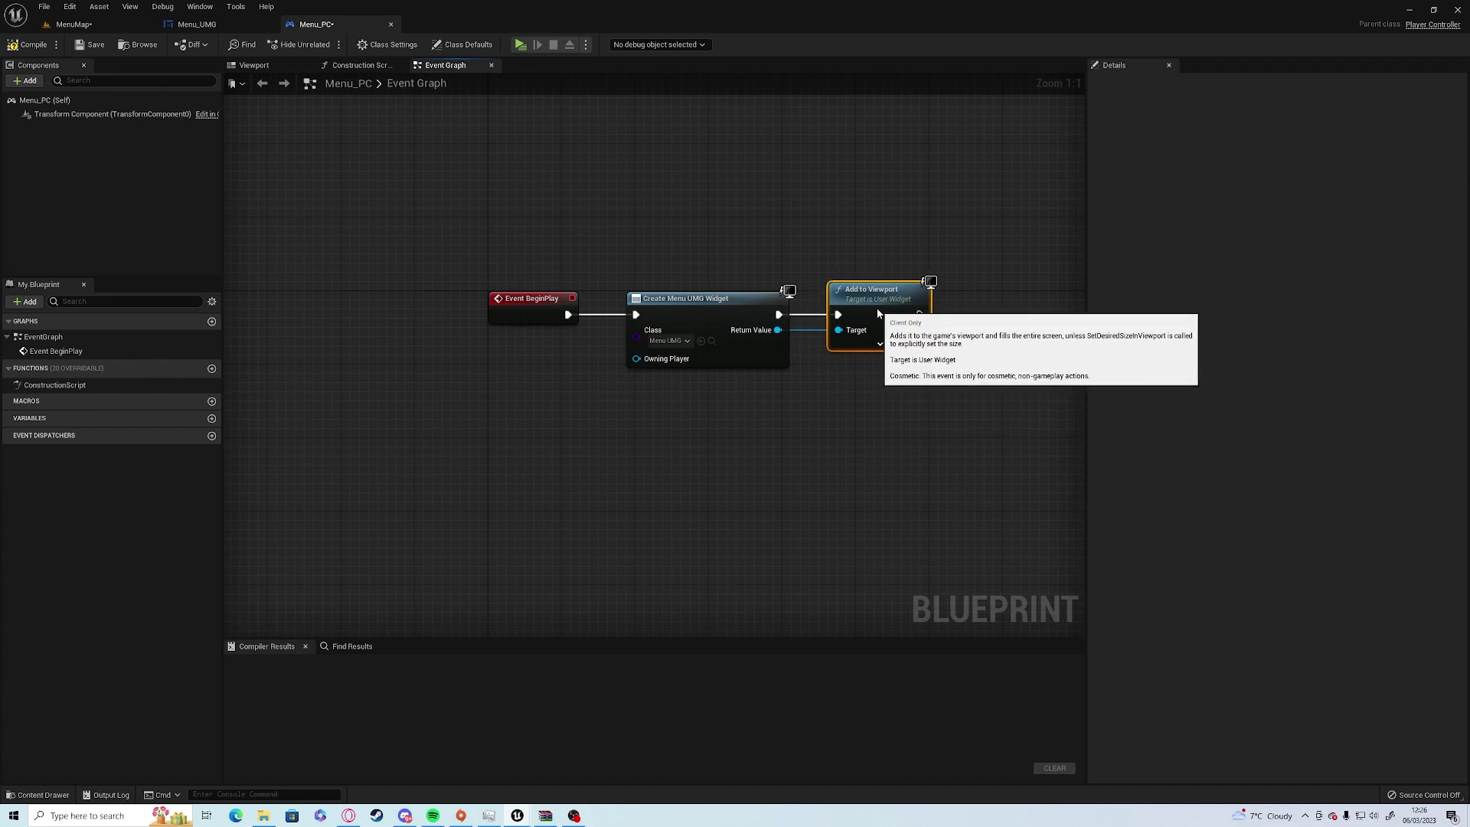
{"action": "left_click", "coordinate": [31, 45]}
{"action": "left_click", "coordinate": [98, 46]}
Play-test the MenuMap level and use Start Game in the menu to check that the Pong level loads
{"action": "left_click", "coordinate": [104, 24]}
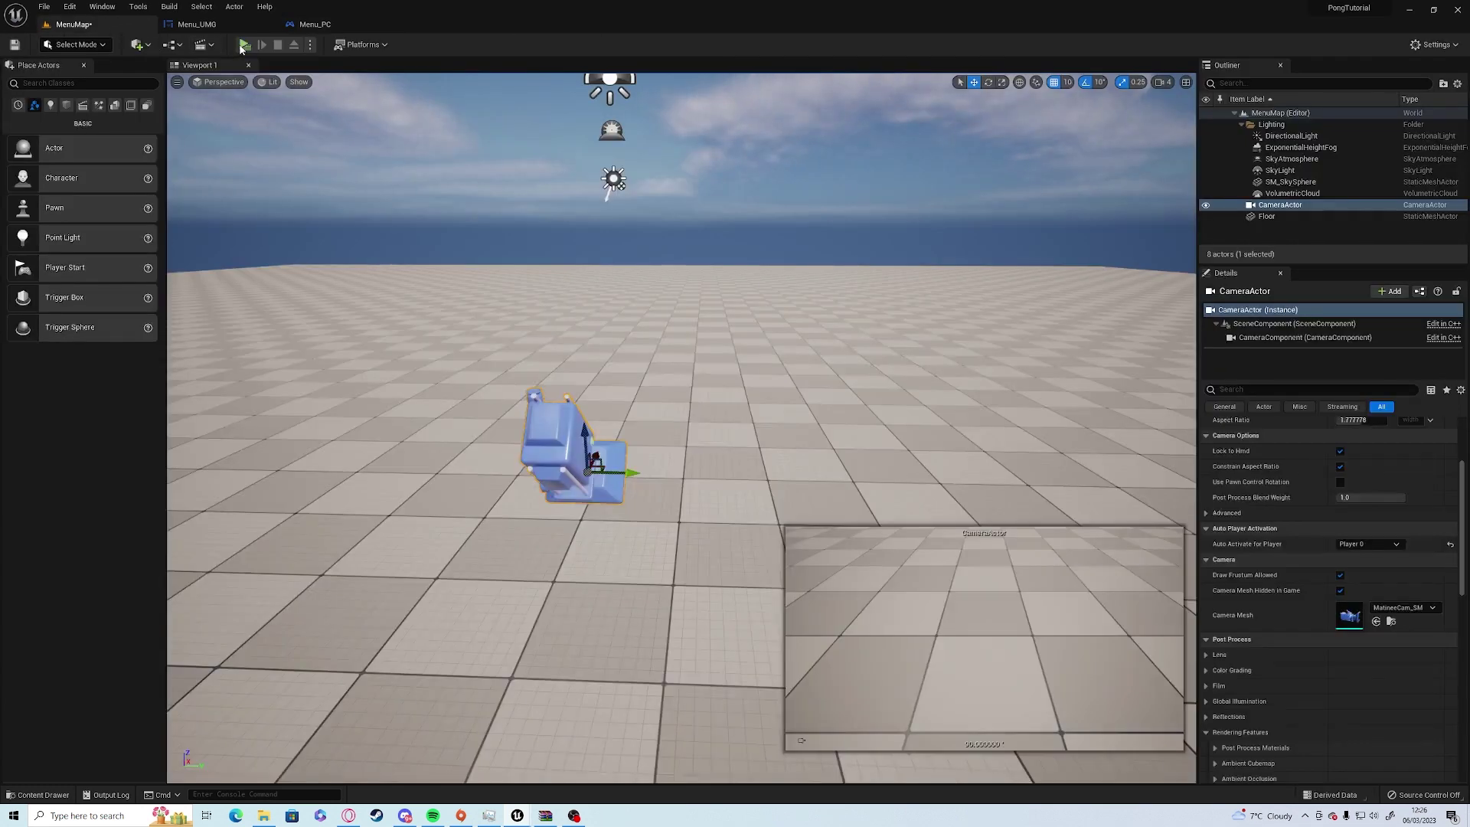
{"action": "left_click", "coordinate": [245, 44]}
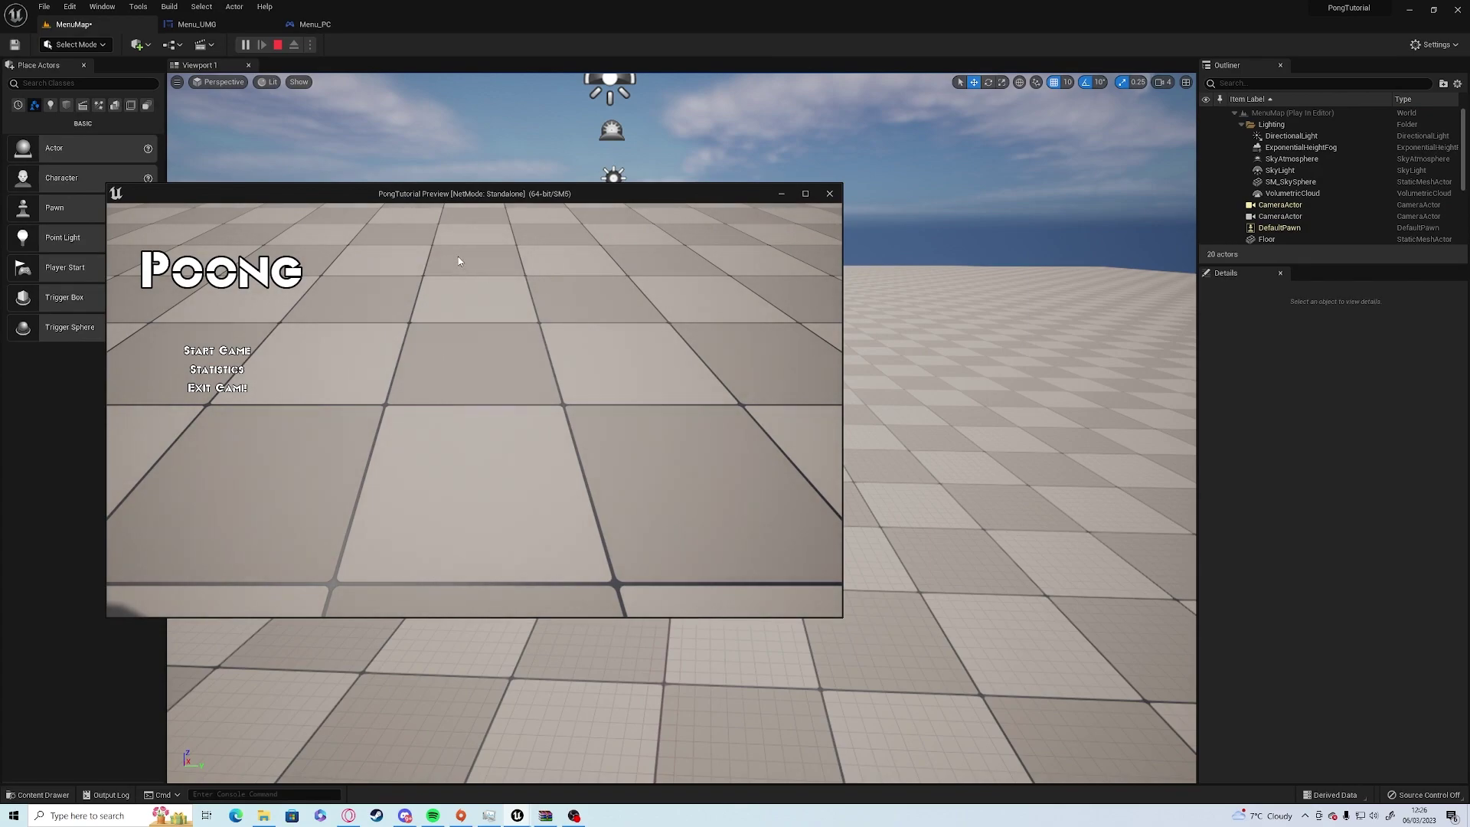
{"action": "left_click", "coordinate": [264, 357]}
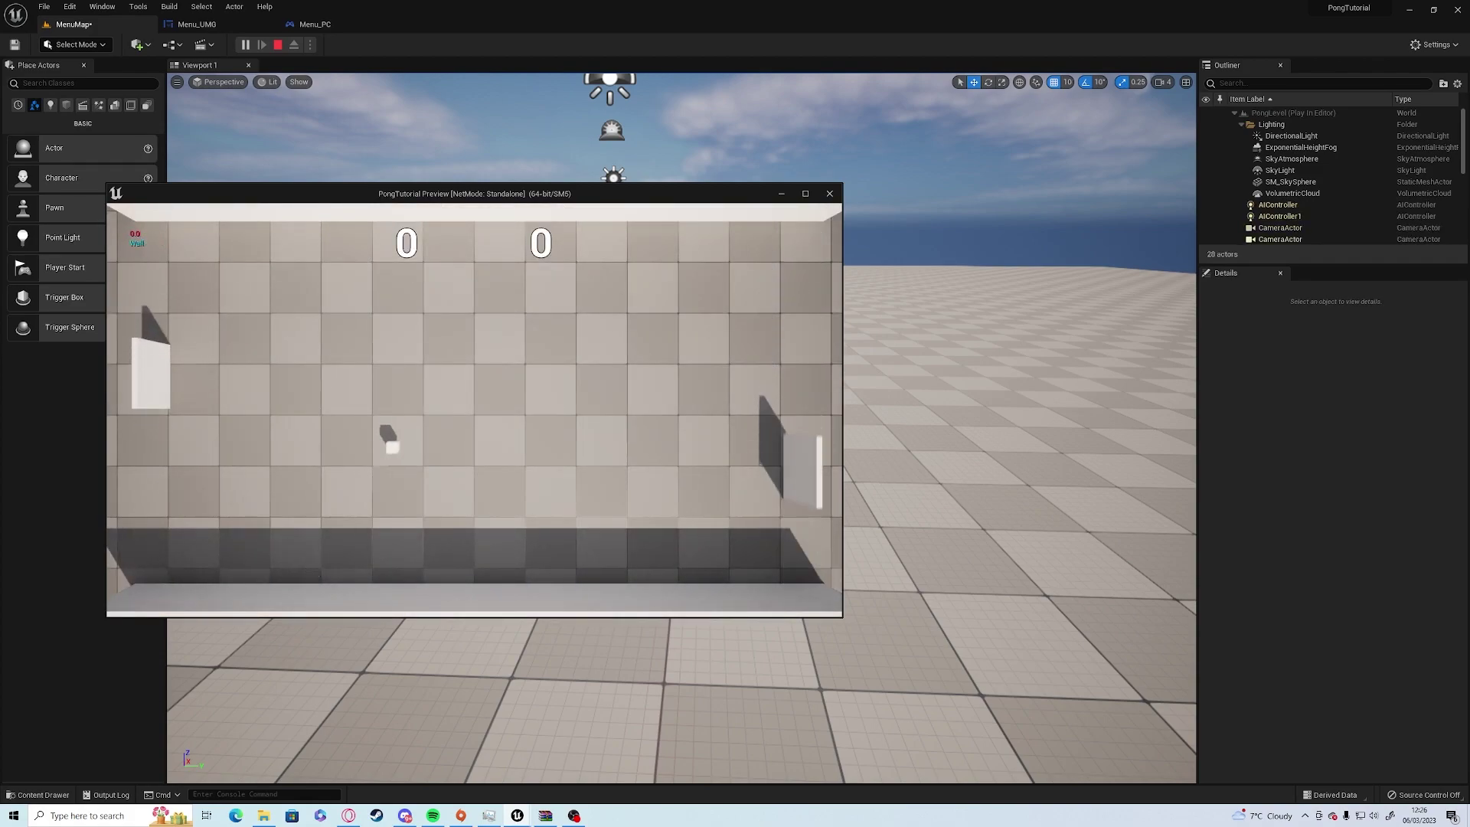
{"action": "key", "text": "Escape"}
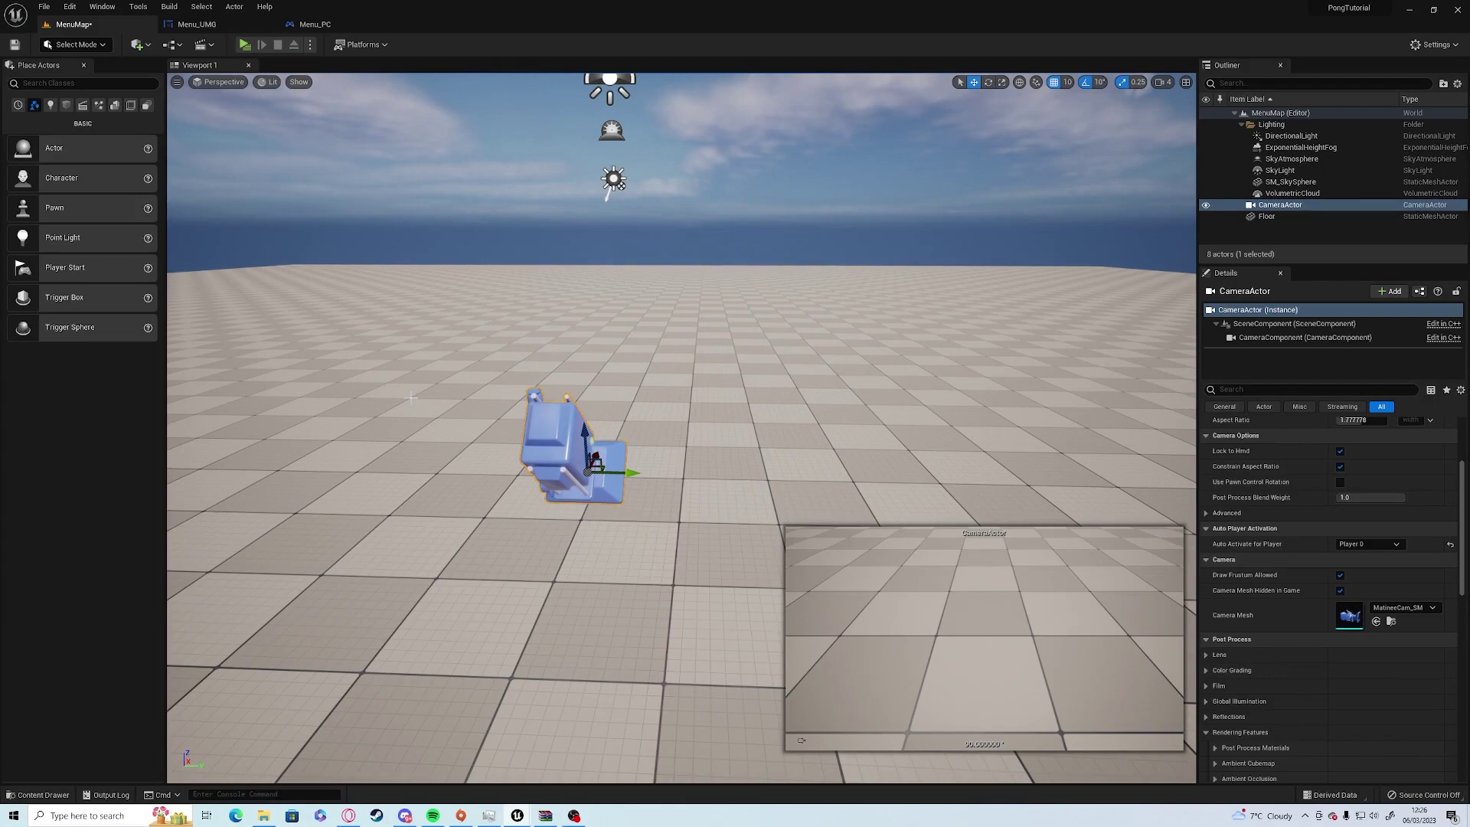
Place a Cube shape on the floor in front of the CameraActor
{"action": "right_click_drag", "start_coordinate": [731, 415], "coordinate": [694, 393]}
{"action": "key", "text": "d"}
{"action": "key", "text": "a"}
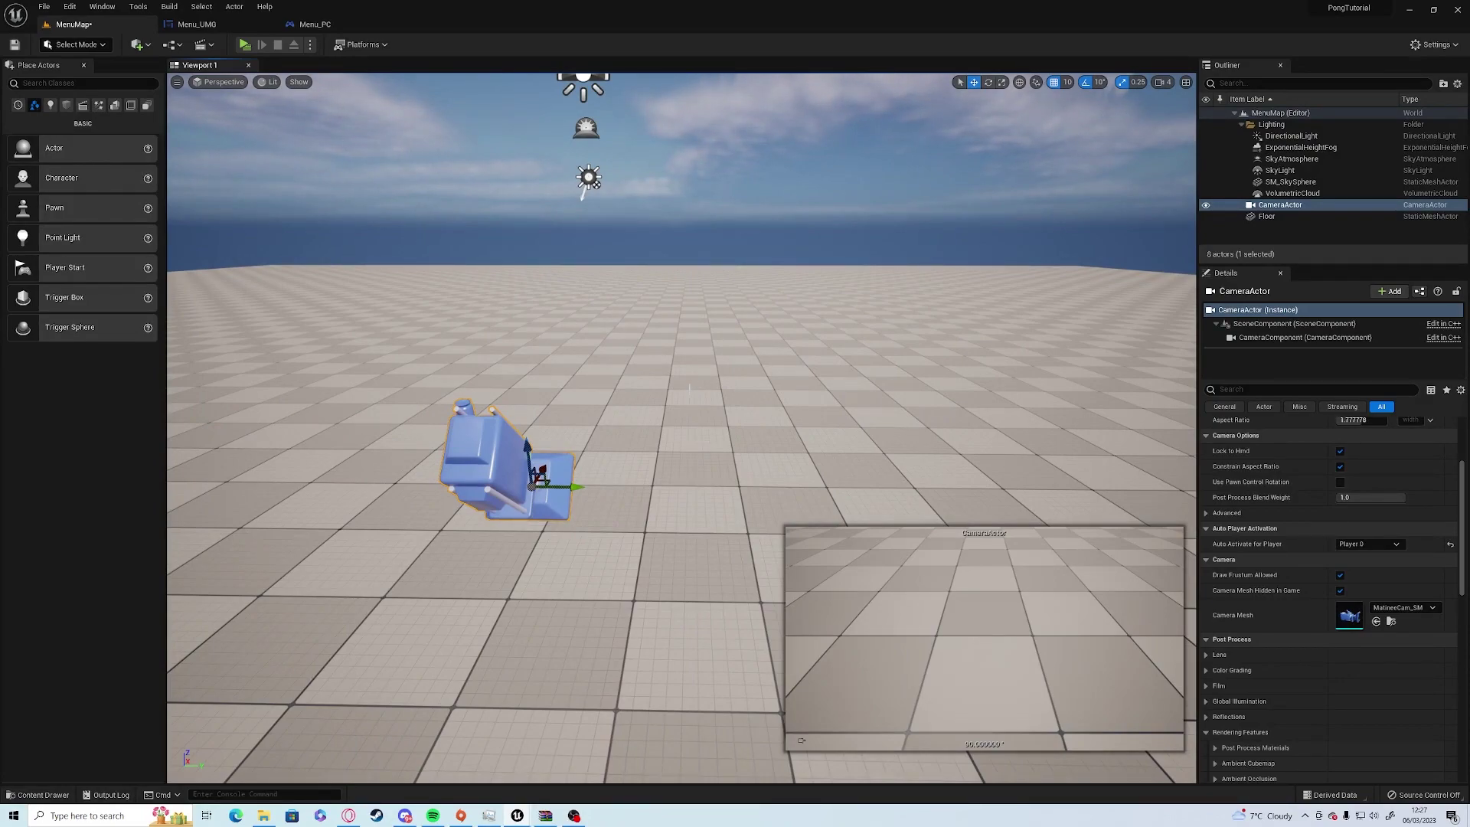
{"action": "mouse_move", "coordinate": [689, 389]}
{"action": "right_mouse_down"}
{"action": "mouse_move", "coordinate": [698, 381]}
{"action": "mouse_move", "coordinate": [698, 408]}
{"action": "right_mouse_up"}
{"action": "key", "text": "w"}
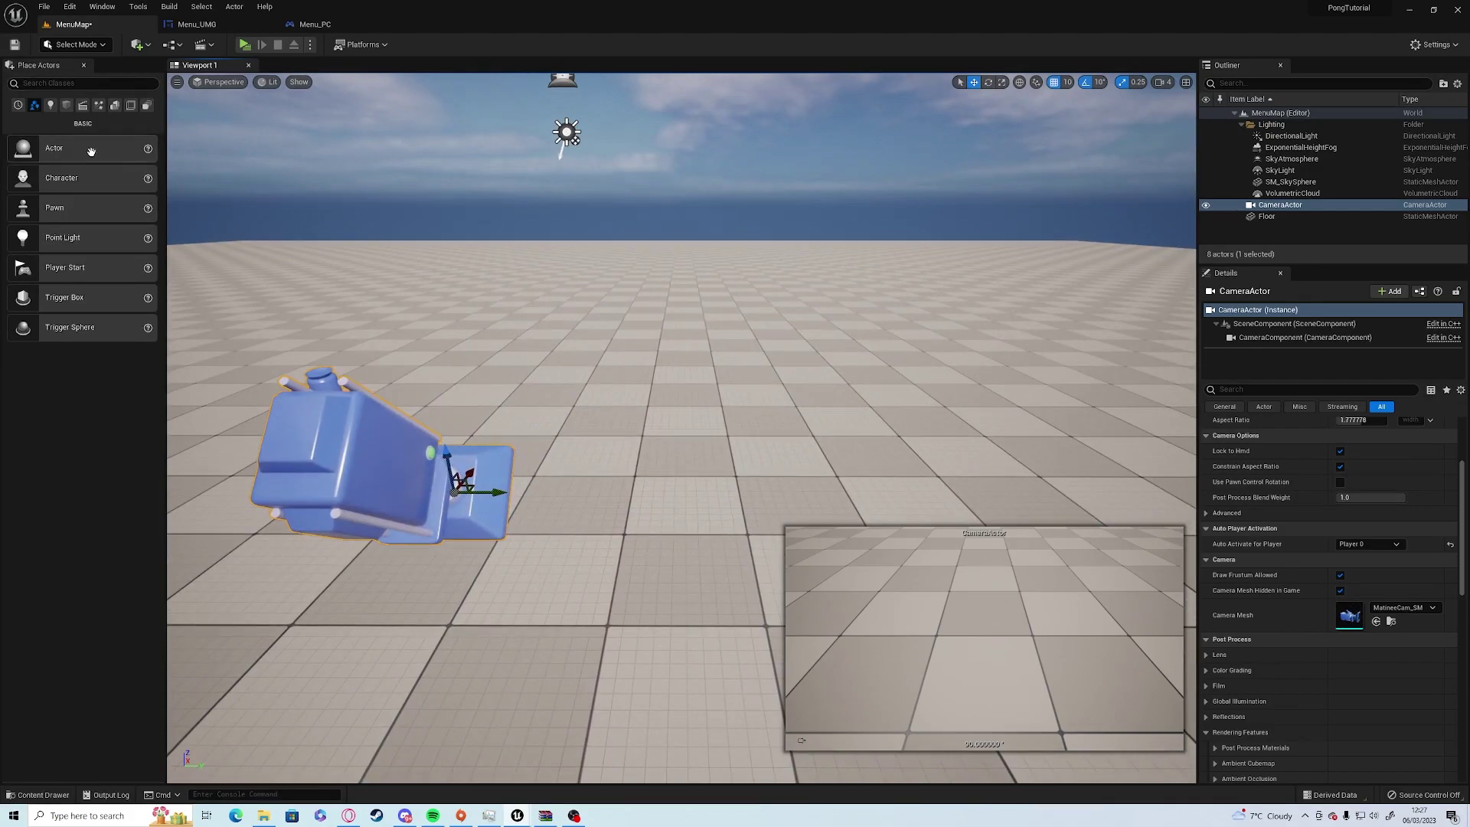
{"action": "left_click", "coordinate": [66, 105]}
{"action": "left_click_drag", "start_coordinate": [73, 148], "coordinate": [640, 434]}
Set scale snapping to 0.125 and rescale the cube along its depth and height into a thin slab
{"action": "key", "text": "r"}
{"action": "right_click_drag", "start_coordinate": [661, 421], "coordinate": [509, 432]}
{"action": "key", "text": "d"}
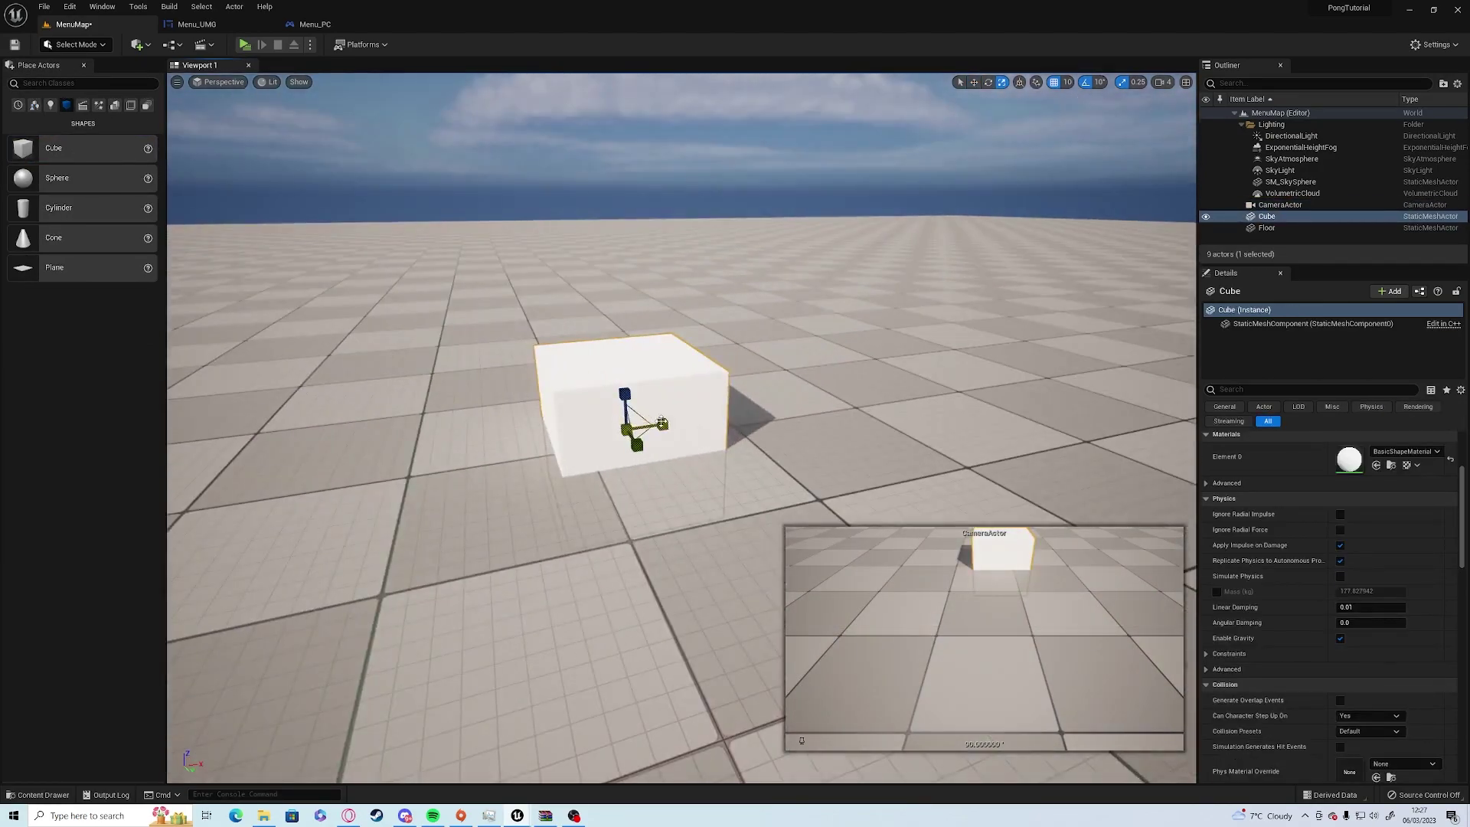
{"action": "mouse_move", "coordinate": [662, 421]}
{"action": "left_mouse_down"}
{"action": "mouse_move", "coordinate": [624, 428]}
{"action": "mouse_move", "coordinate": [643, 426]}
{"action": "left_mouse_up"}
{"action": "left_click", "coordinate": [1133, 82]}
{"action": "left_click", "coordinate": [1152, 167]}
{"action": "mouse_move", "coordinate": [625, 394]}
{"action": "left_mouse_down"}
{"action": "mouse_move", "coordinate": [625, 421]}
{"action": "mouse_move", "coordinate": [624, 367]}
{"action": "left_mouse_up"}
Move the thin slab on the floor so that it stands within the CameraActor's view
{"action": "key", "text": "w"}
{"action": "left_click_drag", "start_coordinate": [624, 389], "coordinate": [624, 334]}
{"action": "right_click_drag", "start_coordinate": [626, 337], "coordinate": [490, 360]}
{"action": "left_click_drag", "start_coordinate": [951, 383], "coordinate": [742, 389]}
{"action": "right_click_drag", "start_coordinate": [661, 416], "coordinate": [888, 413]}
{"action": "key", "text": "a"}
{"action": "key", "text": "e"}
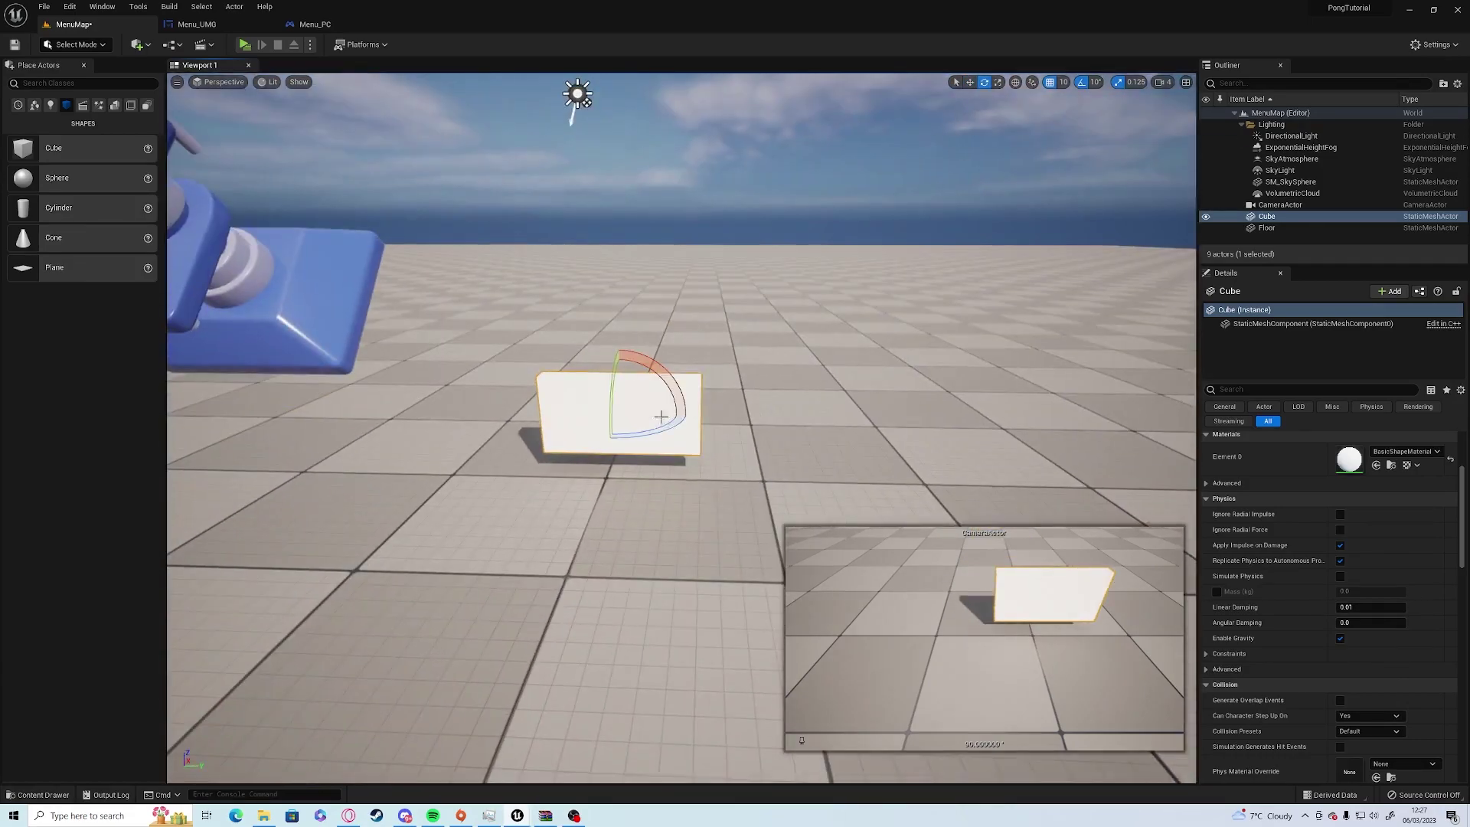
{"action": "key", "text": "w"}
{"action": "left_click_drag", "start_coordinate": [661, 429], "coordinate": [606, 421]}
Place another Cube beside the slab, lock its scale proportions, set the scale to 0.2 and adjust its position
{"action": "left_click_drag", "start_coordinate": [85, 149], "coordinate": [670, 451]}
{"action": "scroll", "coordinate": [1275, 482], "scroll_direction": "up", "scroll_amount": 3}
{"action": "left_click", "coordinate": [1269, 485]}
{"action": "left_click", "coordinate": [1349, 485]}
{"action": "type", "text": "0.2"}
{"action": "key", "text": "Return"}
{"action": "left_click_drag", "start_coordinate": [693, 468], "coordinate": [708, 427]}
Turn a copy of the slab about 30° opposite the first one, tilt it and raise it to about Z 80
{"action": "left_click", "coordinate": [574, 423]}
{"action": "key", "text": "e"}
{"action": "left_click_drag", "start_coordinate": [693, 447], "coordinate": [732, 423]}
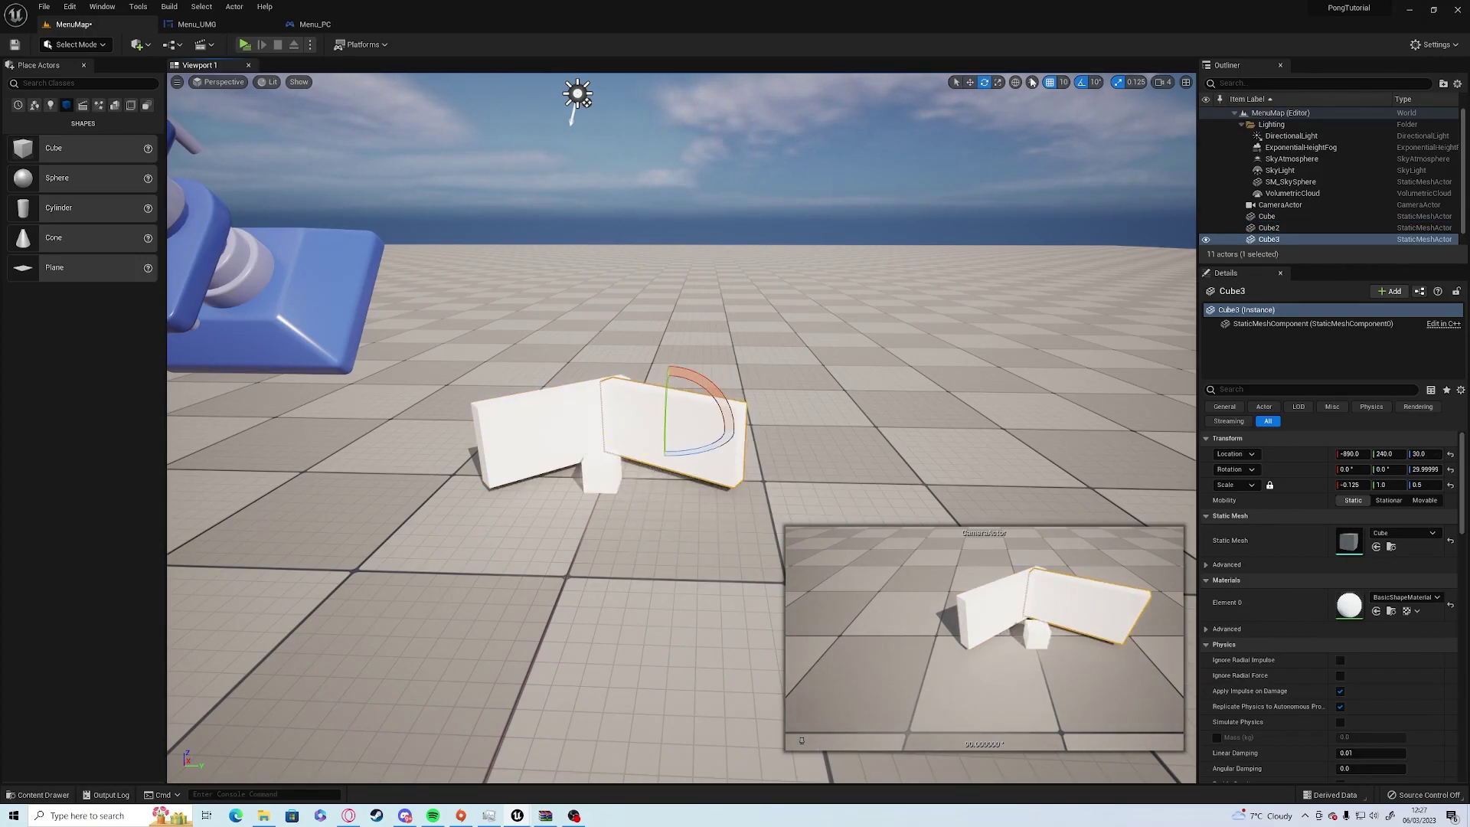
{"action": "left_click", "coordinate": [1015, 82]}
{"action": "left_click_drag", "start_coordinate": [694, 376], "coordinate": [674, 330]}
{"action": "key", "text": "w"}
{"action": "left_click", "coordinate": [1015, 82]}
{"action": "right_click_drag", "start_coordinate": [787, 451], "coordinate": [786, 410]}
Duplicate the small cube and set the copy, turned about its vertical axis, under the tilted slab's lower corner
{"action": "left_click", "coordinate": [593, 501]}
{"action": "key", "text": "w"}
{"action": "left_click_drag", "start_coordinate": [624, 497], "coordinate": [831, 500], "text": "alt"}
{"action": "left_click_drag", "start_coordinate": [802, 481], "coordinate": [796, 437]}
{"action": "right_click_drag", "start_coordinate": [796, 438], "coordinate": [712, 446]}
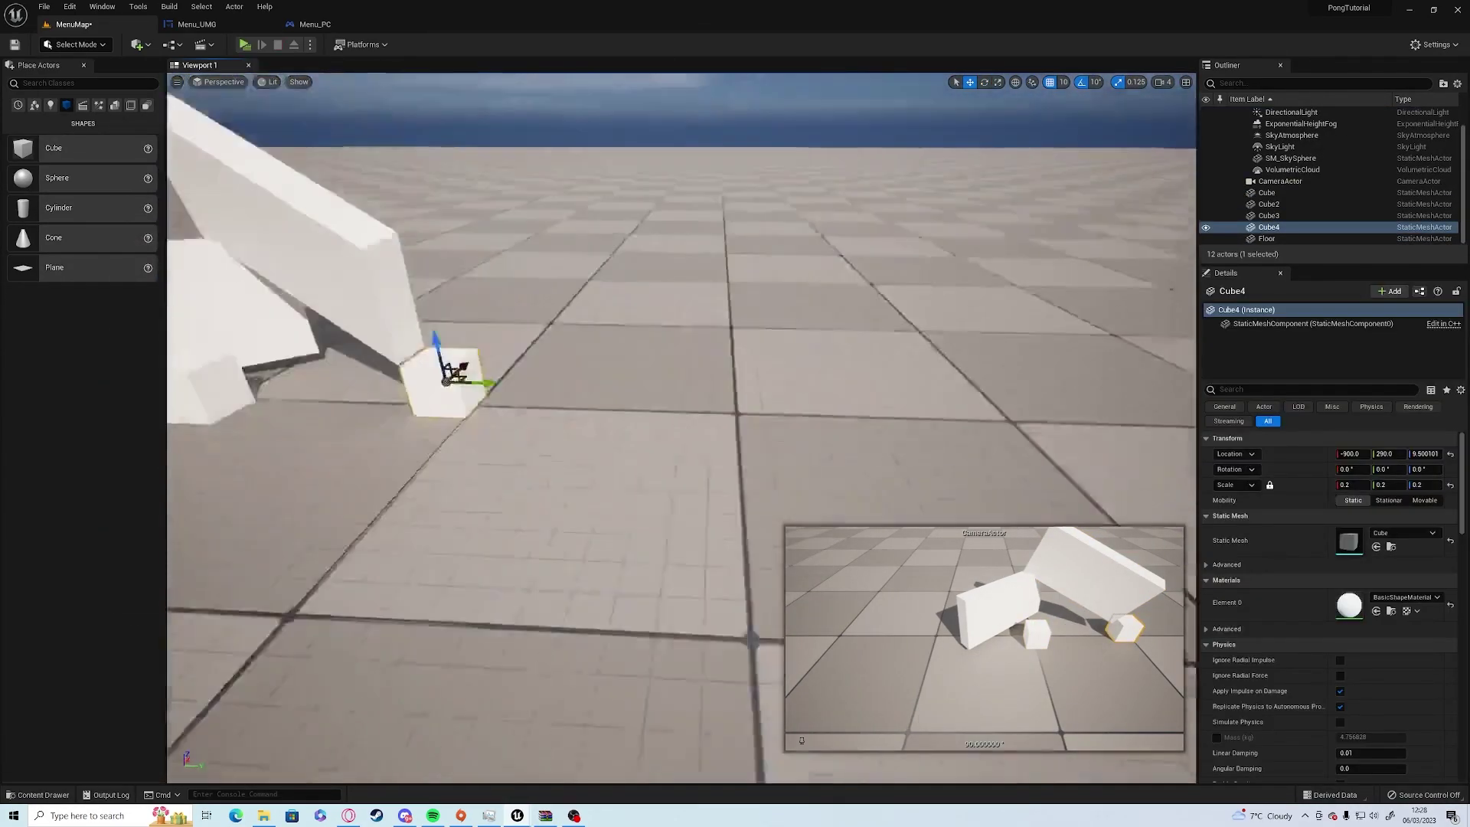
{"action": "right_click_drag", "start_coordinate": [539, 337], "coordinate": [540, 375]}
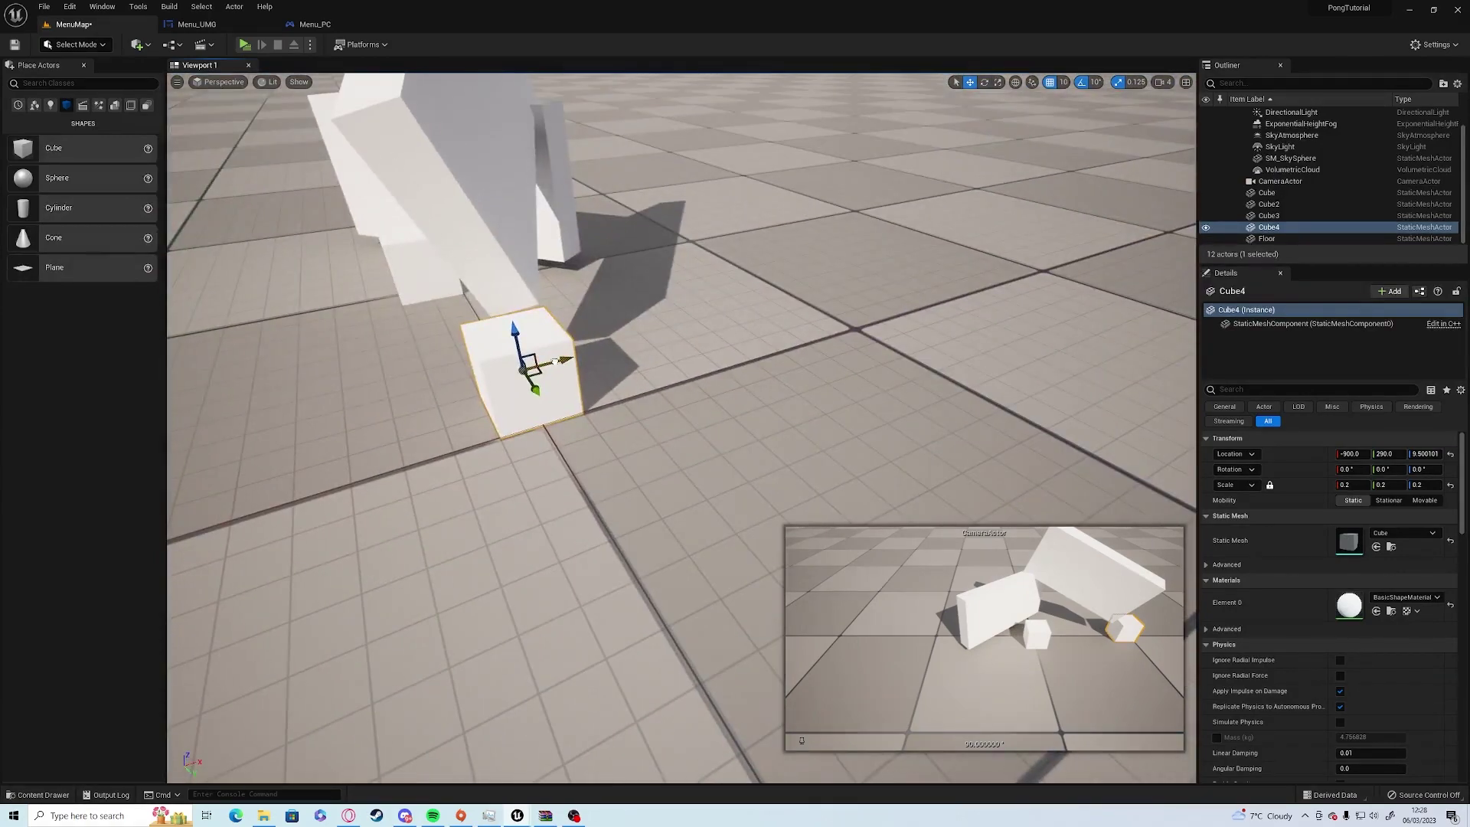
{"action": "left_click_drag", "start_coordinate": [539, 376], "coordinate": [487, 399]}
{"action": "mouse_move", "coordinate": [463, 276]}
{"action": "right_mouse_down"}
{"action": "mouse_move", "coordinate": [490, 279]}
{"action": "mouse_move", "coordinate": [464, 276]}
{"action": "right_mouse_up"}
{"action": "key", "text": "e"}
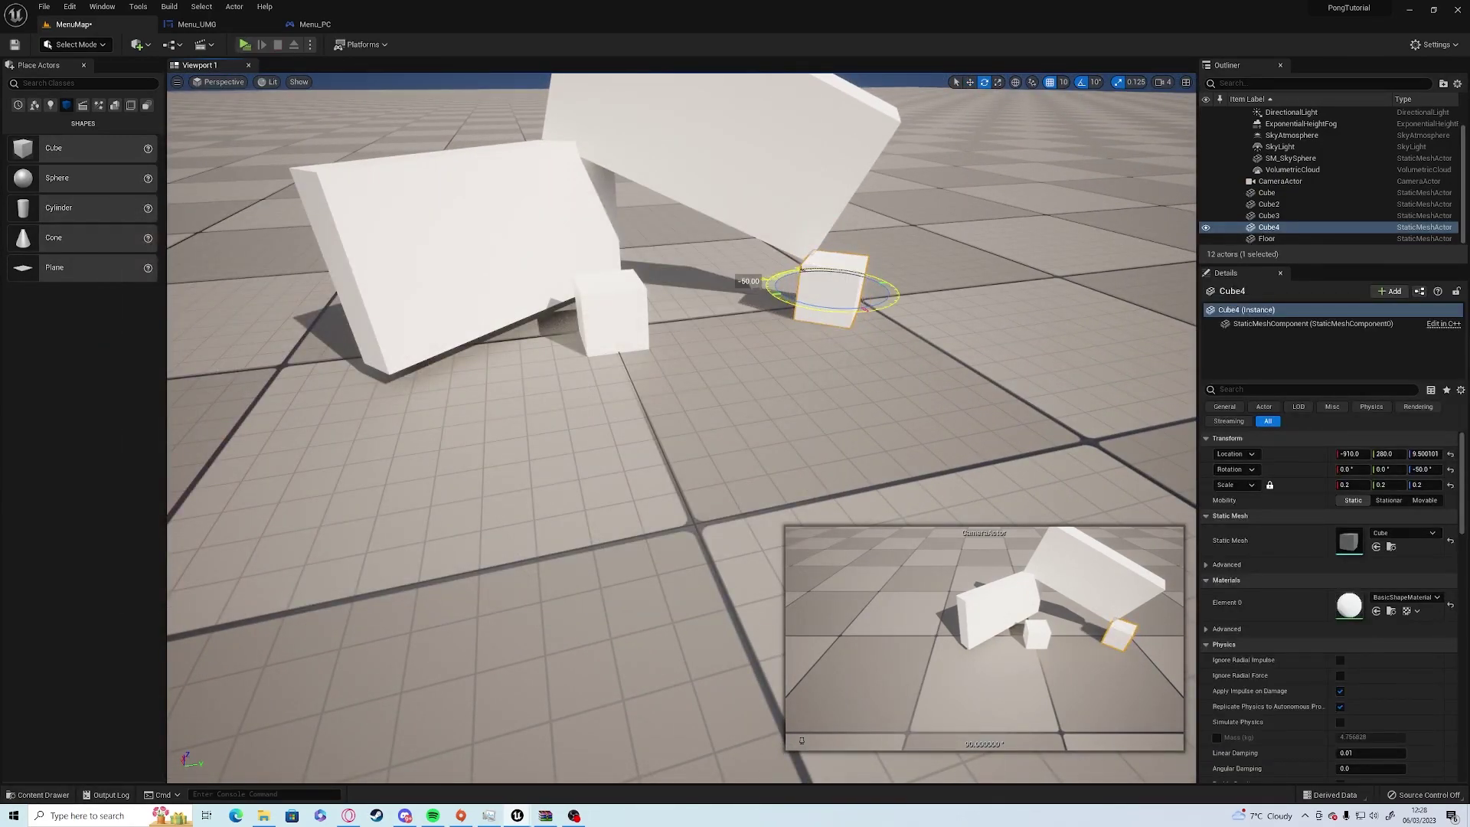
Set position snapping to 1 and raise the tilted slab to about Z 83, play-testing the menu view
{"action": "left_click", "coordinate": [245, 44]}
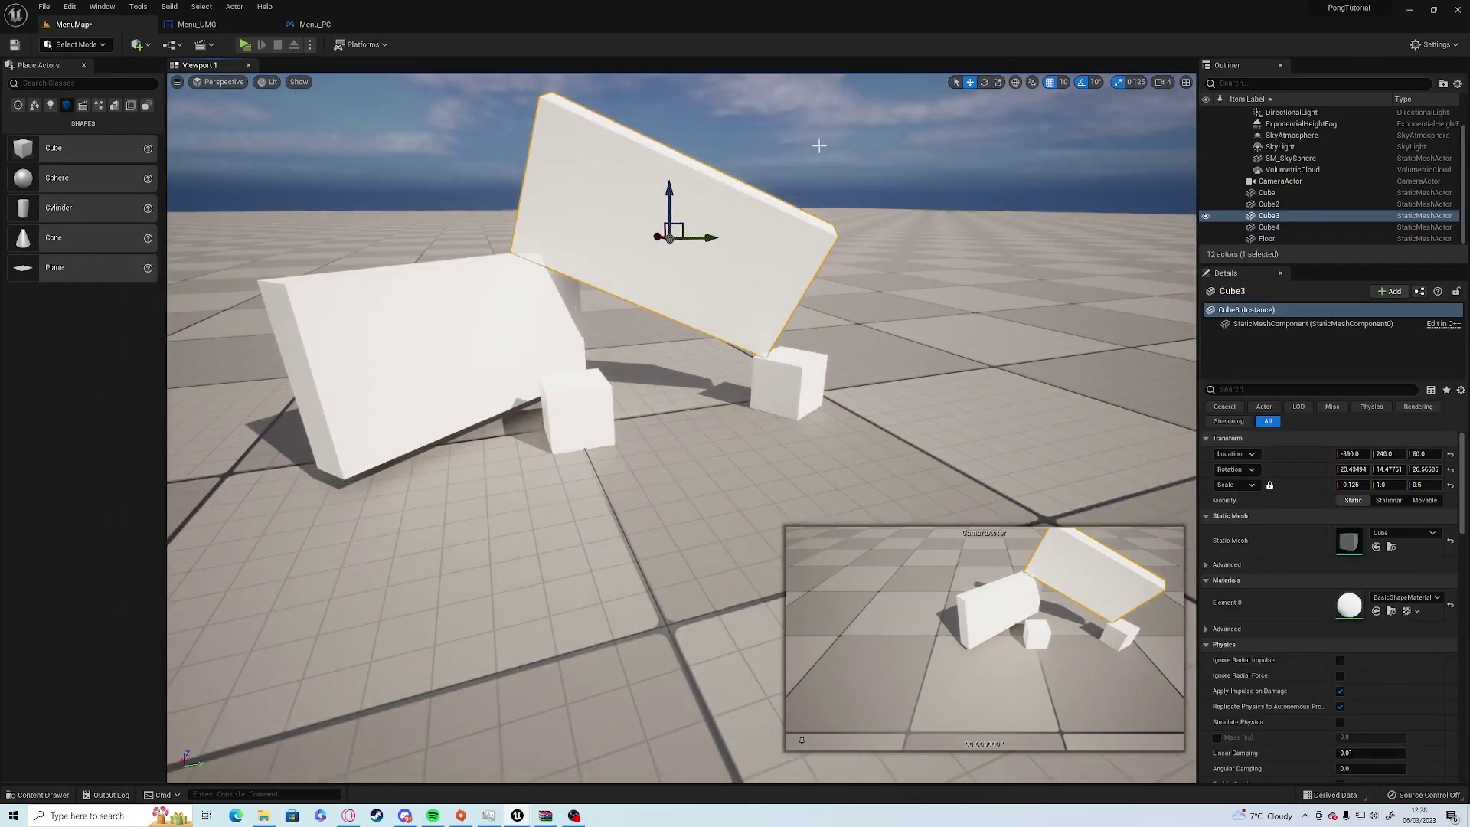
{"action": "left_click", "coordinate": [1063, 82]}
{"action": "left_click", "coordinate": [1079, 108]}
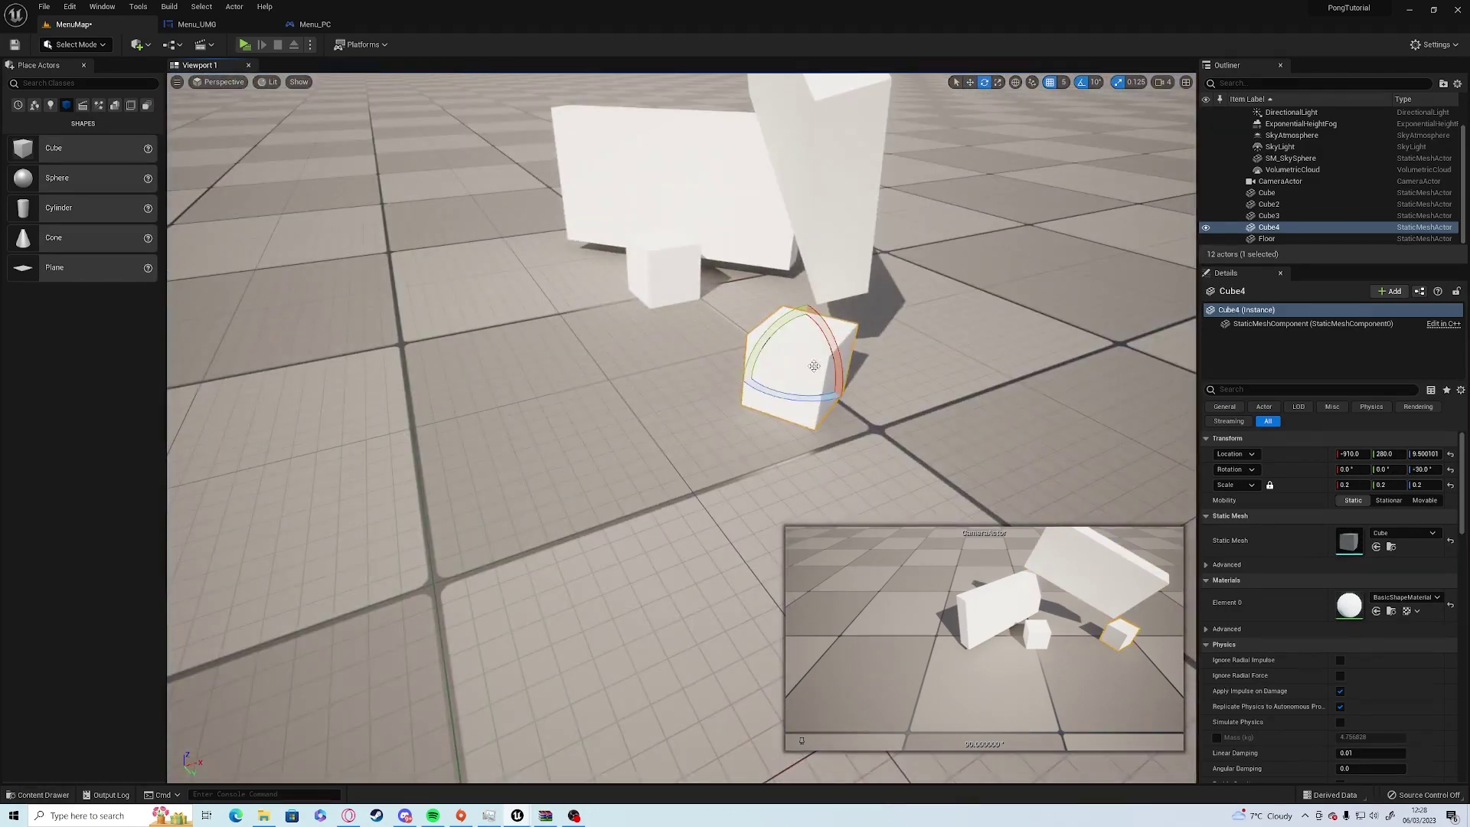
{"action": "right_click_drag", "start_coordinate": [811, 375], "coordinate": [811, 375]}
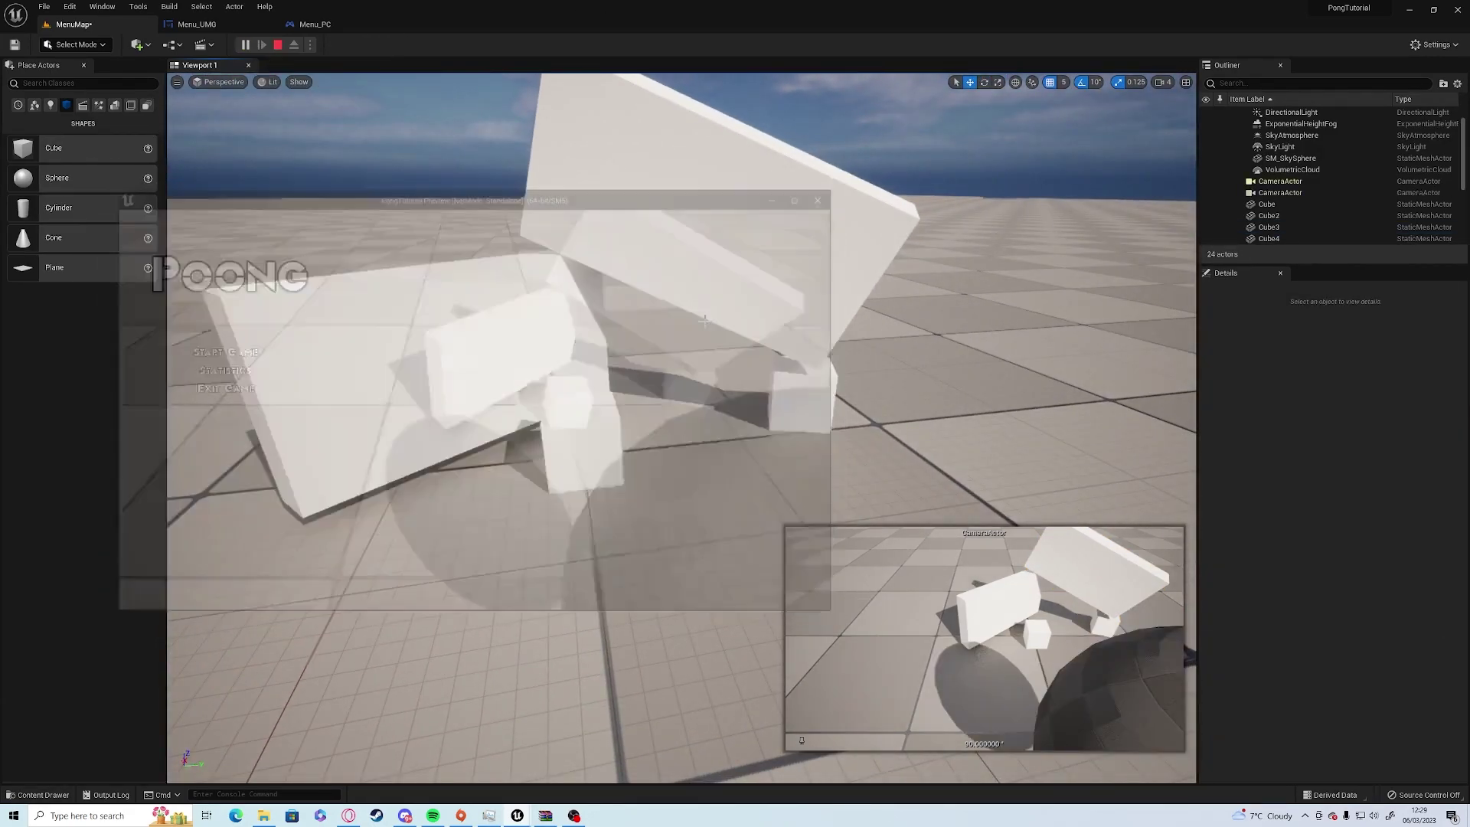
{"action": "left_click", "coordinate": [695, 167]}
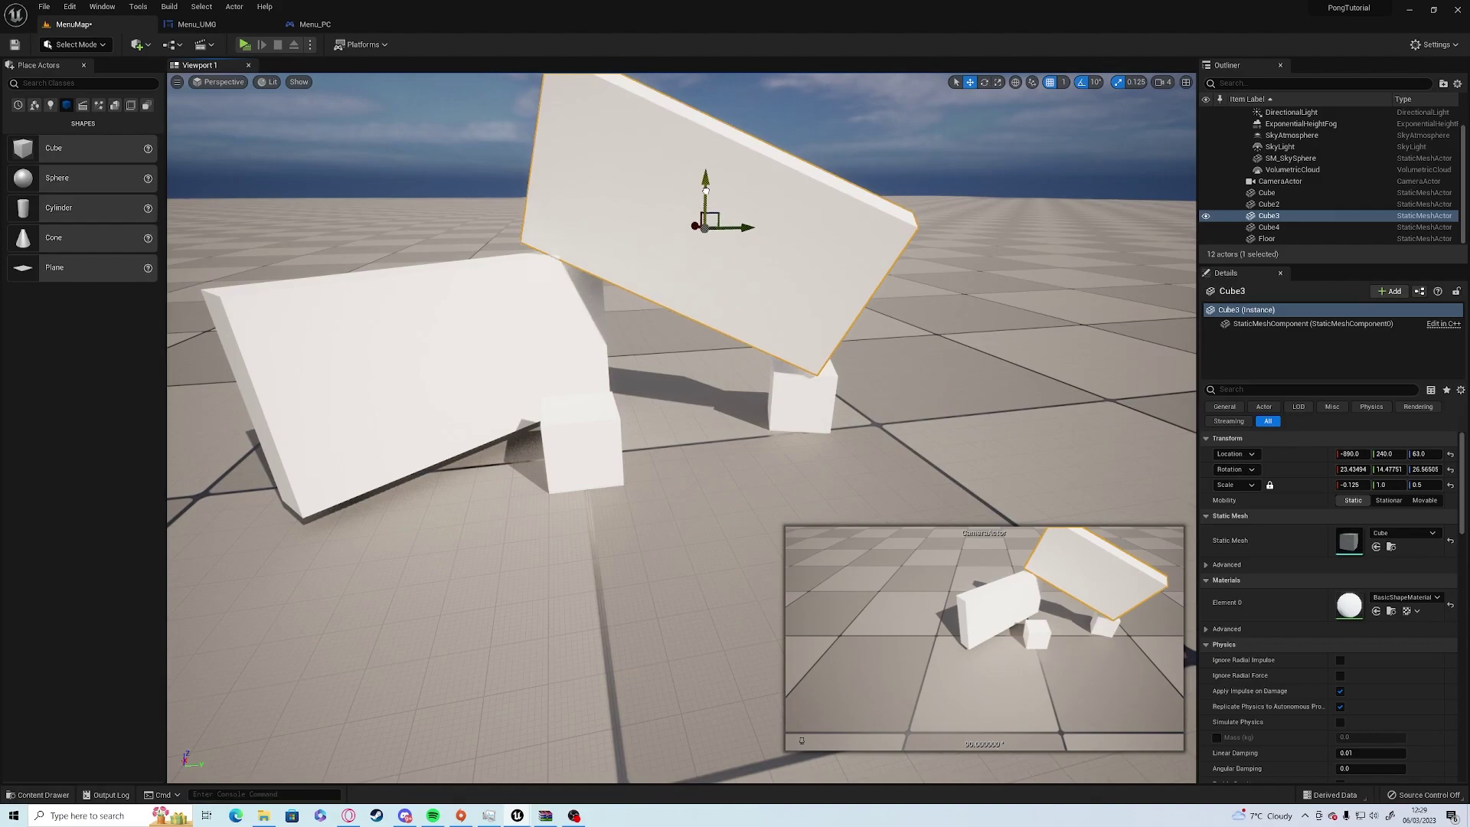
{"action": "left_click", "coordinate": [245, 44]}
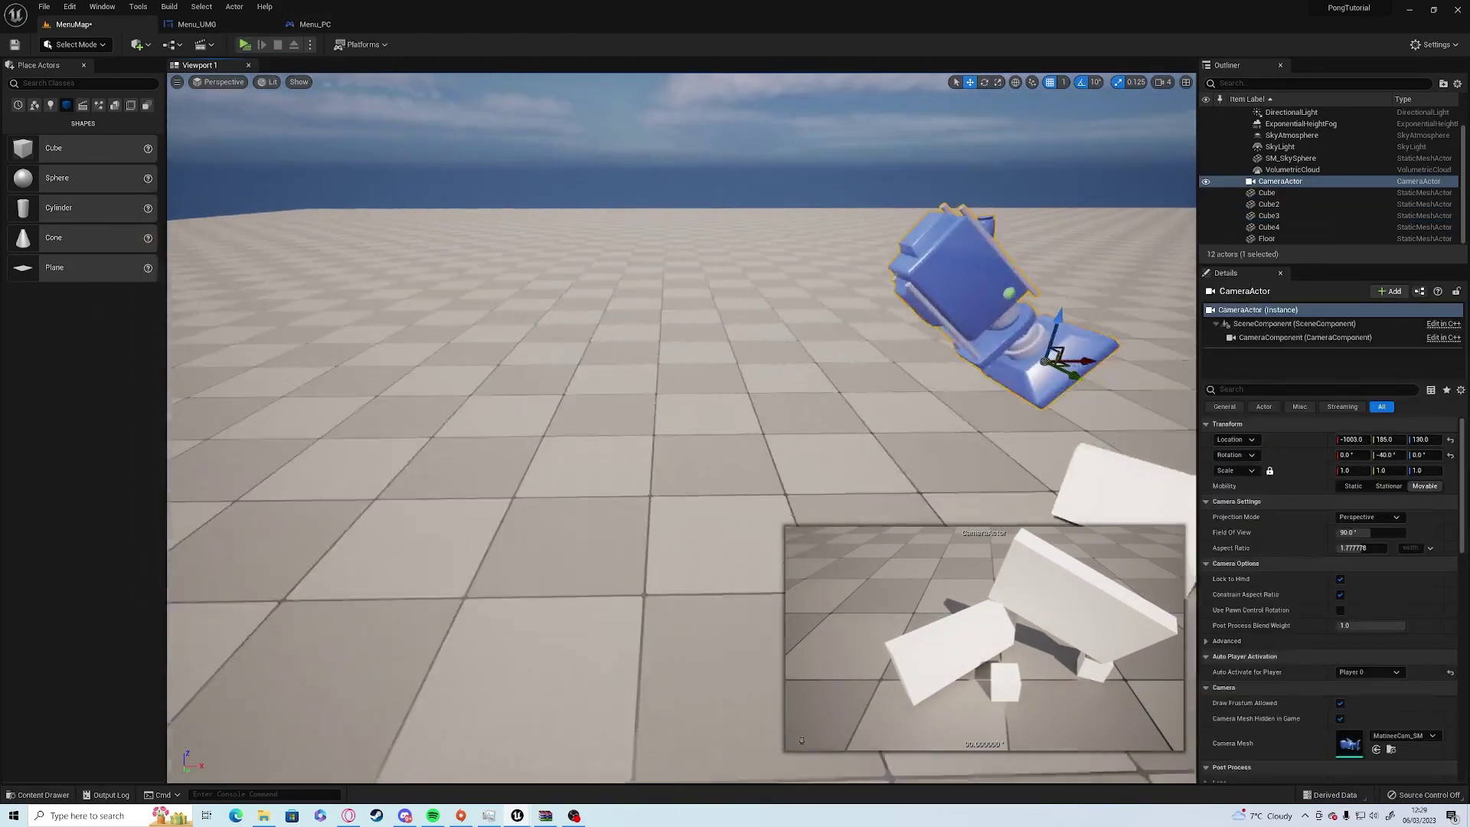
Set rotation snapping to 5° and move the CameraActor to about X -1064, Y 137, Z 146, pitched down about 35°
{"action": "left_click_drag", "start_coordinate": [1067, 334], "coordinate": [1064, 314]}
{"action": "key", "text": "w"}
{"action": "left_click_drag", "start_coordinate": [995, 354], "coordinate": [828, 348]}
{"action": "key", "text": "e"}
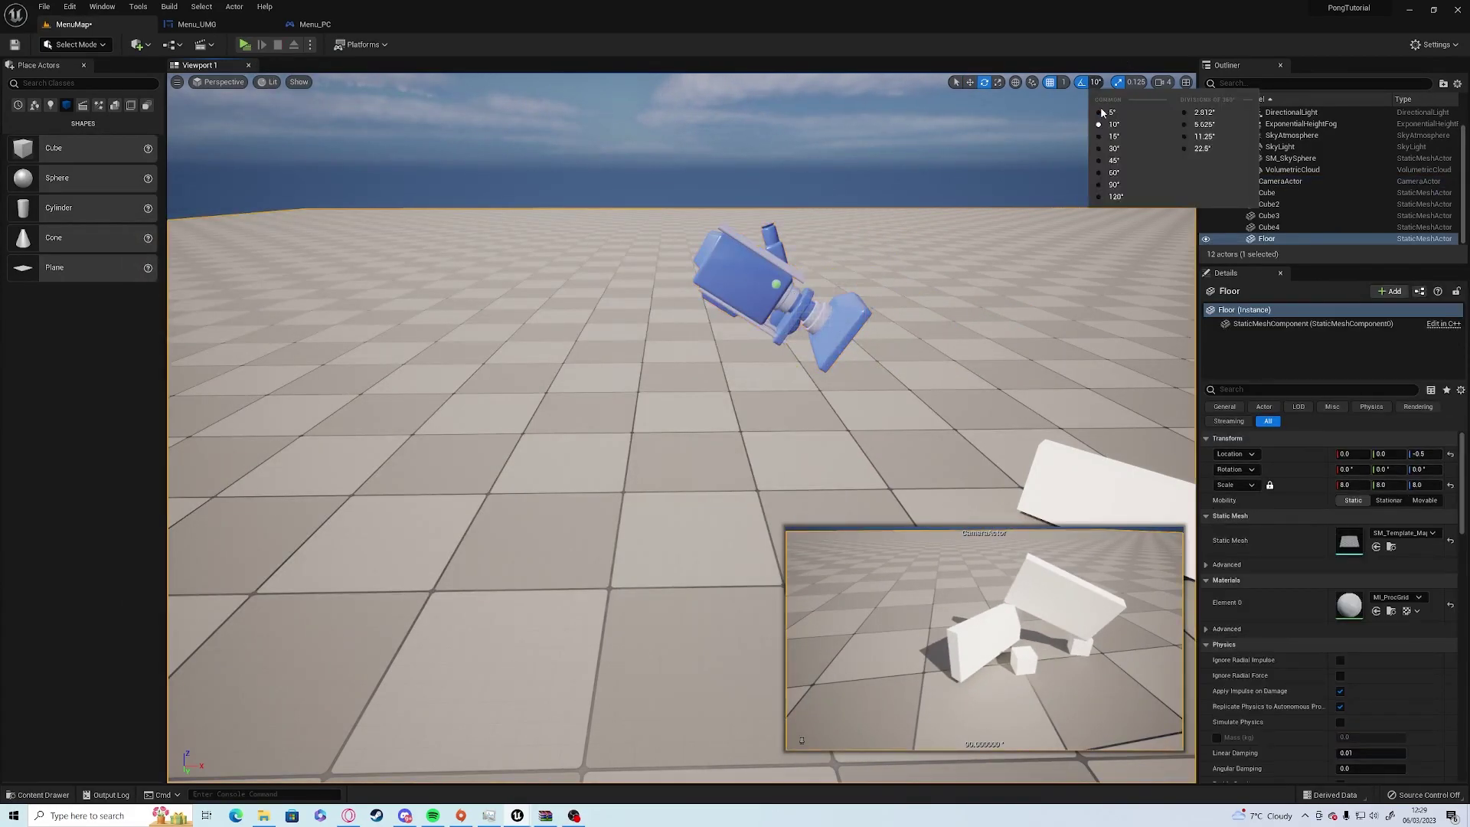
{"action": "left_click", "coordinate": [1102, 110]}
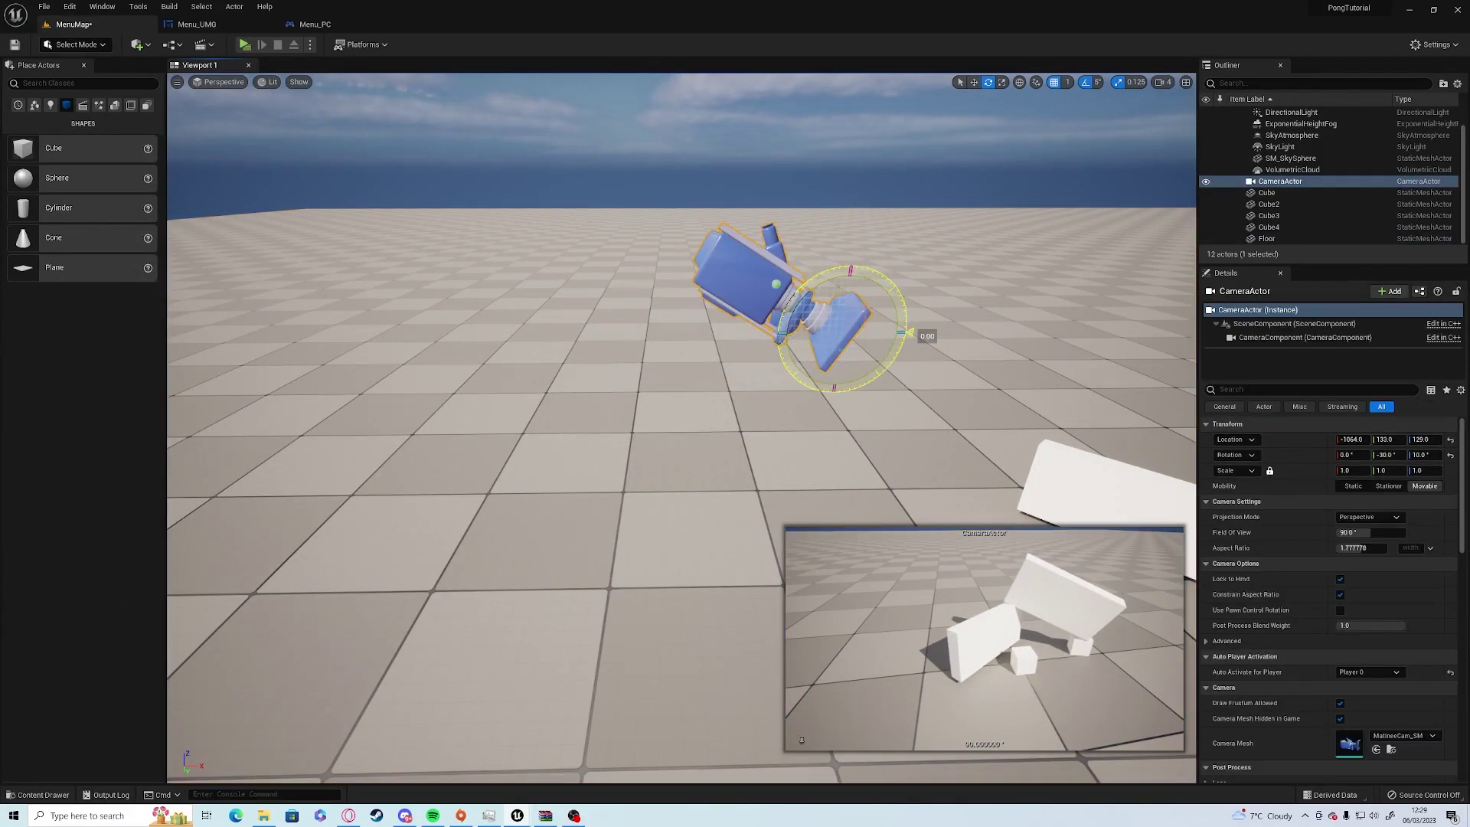
{"action": "key", "text": "w"}
{"action": "left_click_drag", "start_coordinate": [796, 293], "coordinate": [862, 314]}
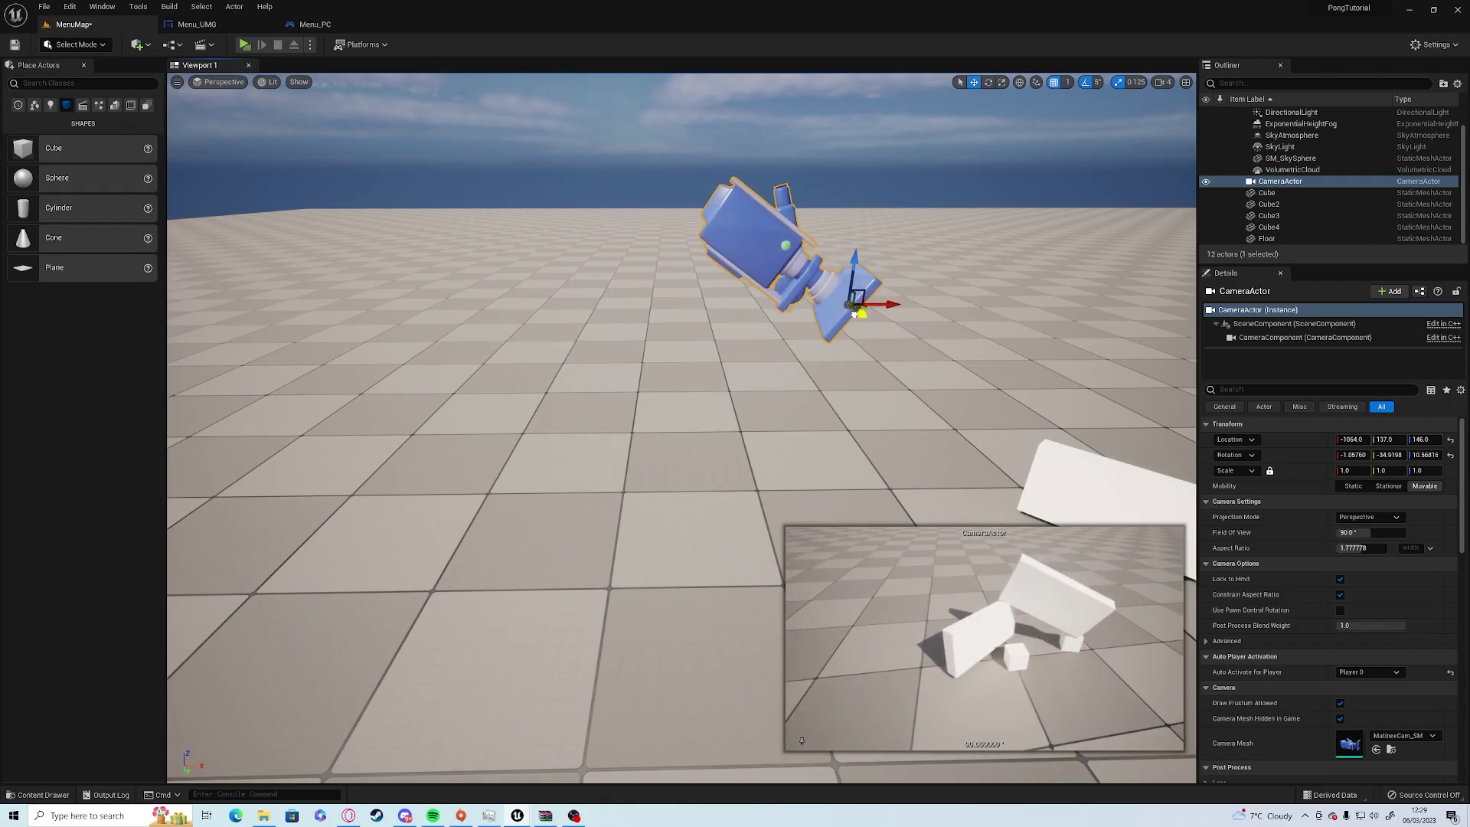
Play-test the rearranged menu scene and use Start Game to check that the Pong level loads
{"action": "left_click", "coordinate": [249, 43]}
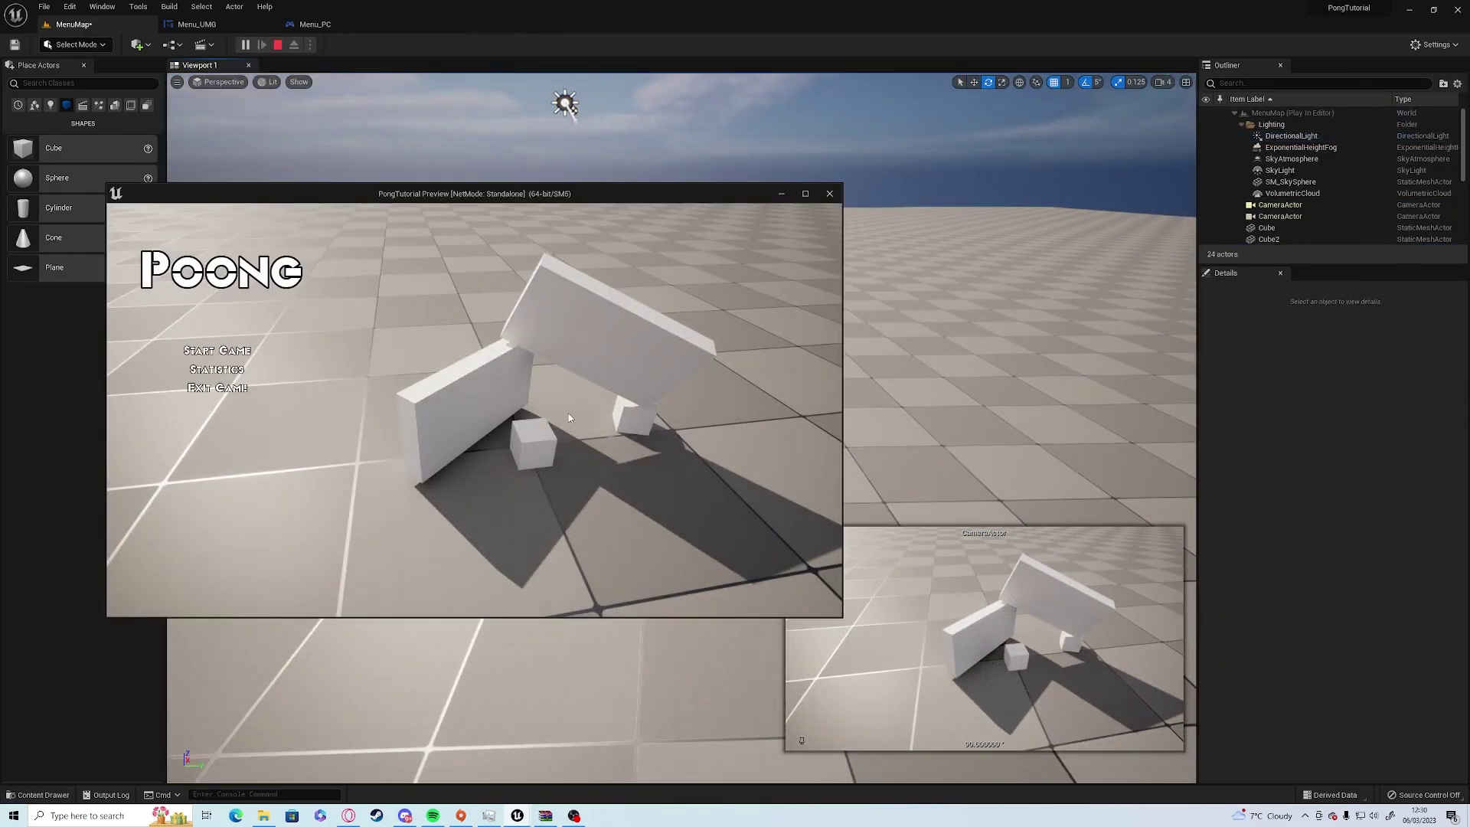
{"action": "key", "text": "Escape"}
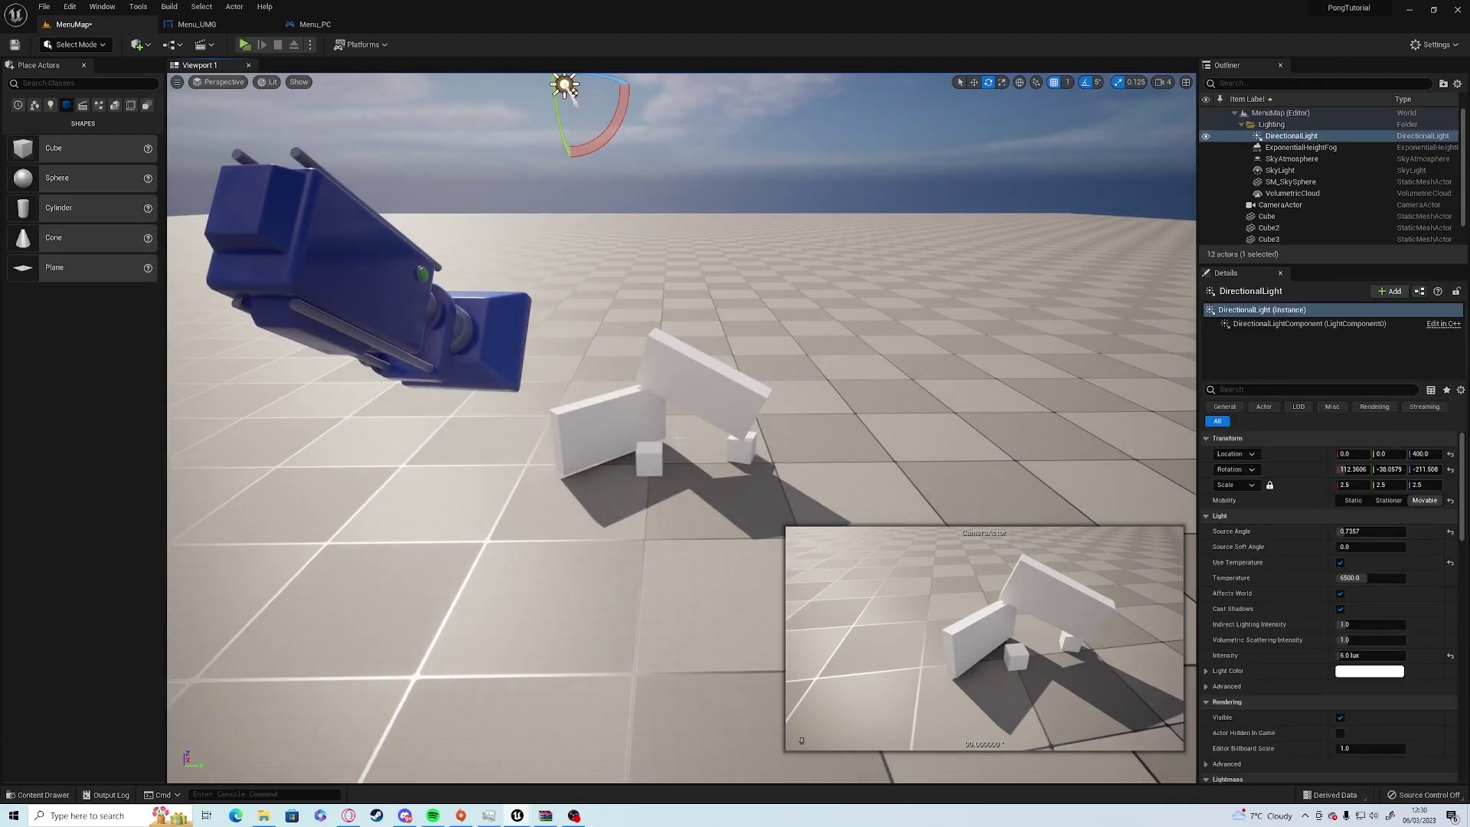
{"action": "right_click_drag", "start_coordinate": [651, 459], "coordinate": [547, 368]}
{"action": "left_click", "coordinate": [244, 44]}
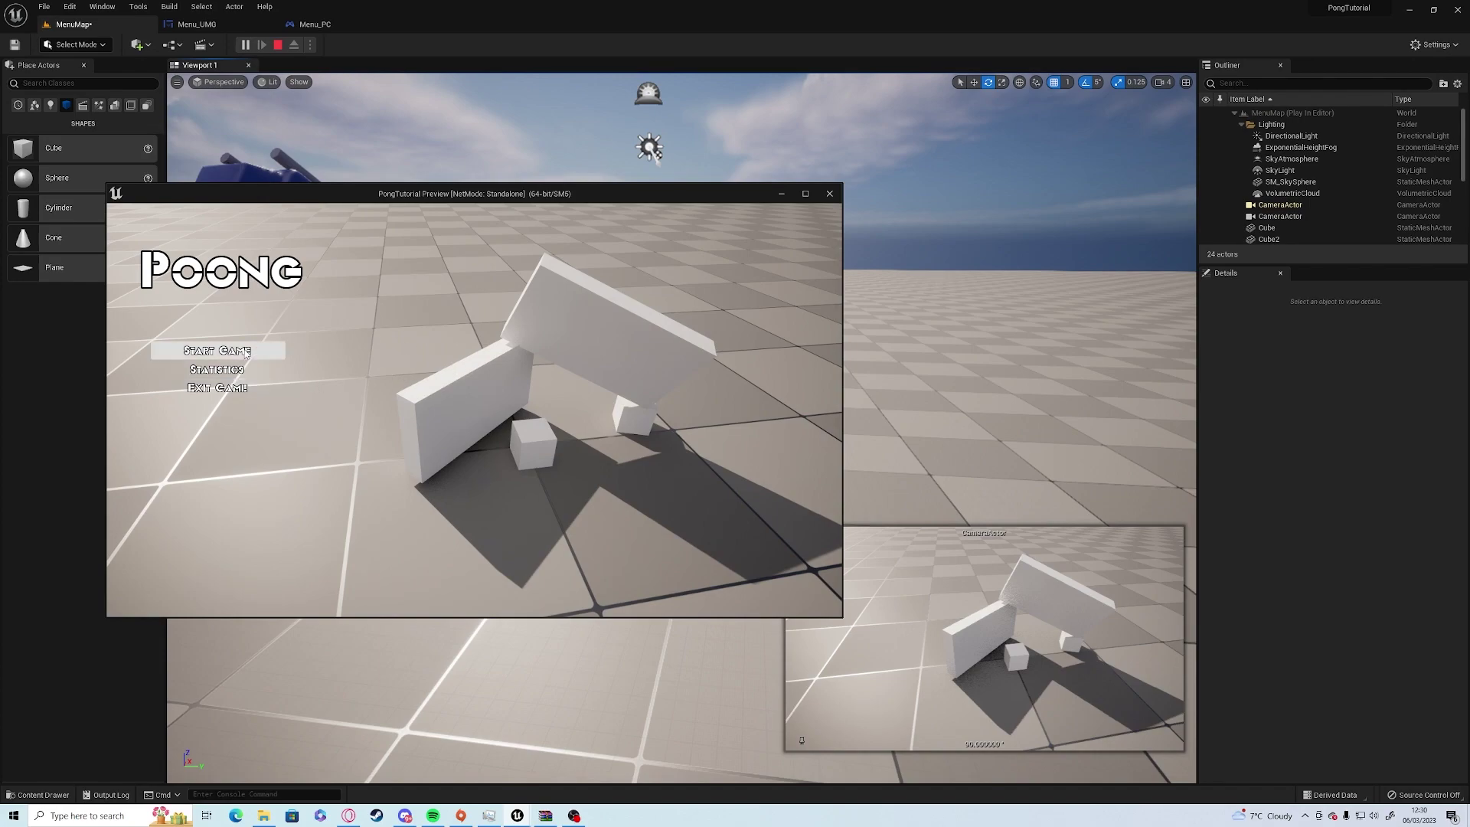
{"action": "left_click", "coordinate": [217, 350]}
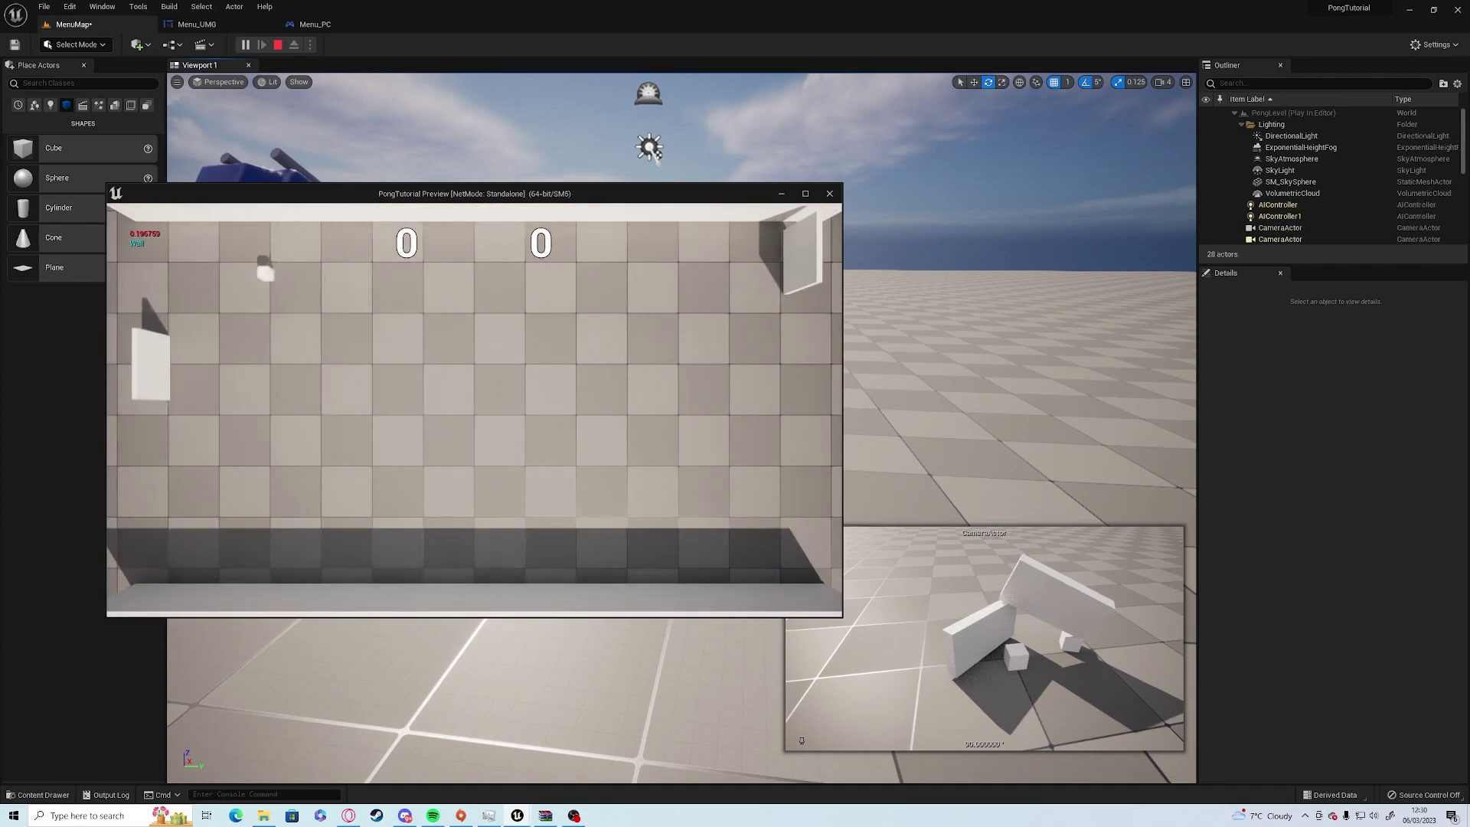
{"action": "key", "text": "Escape"}
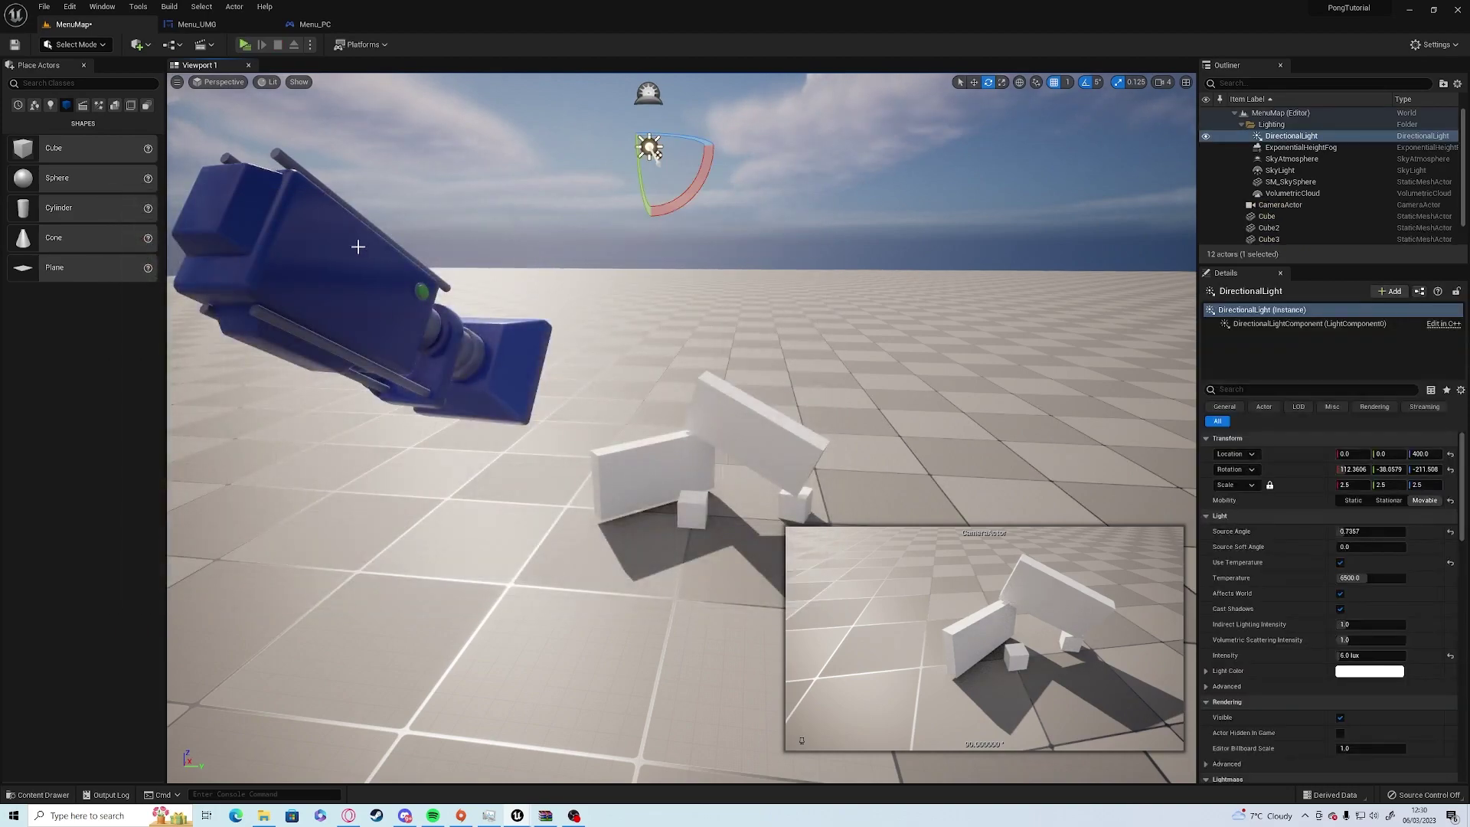
Add an On Clicked event for the ExitGame button in the Menu_UMG widget
{"action": "left_click", "coordinate": [221, 27]}
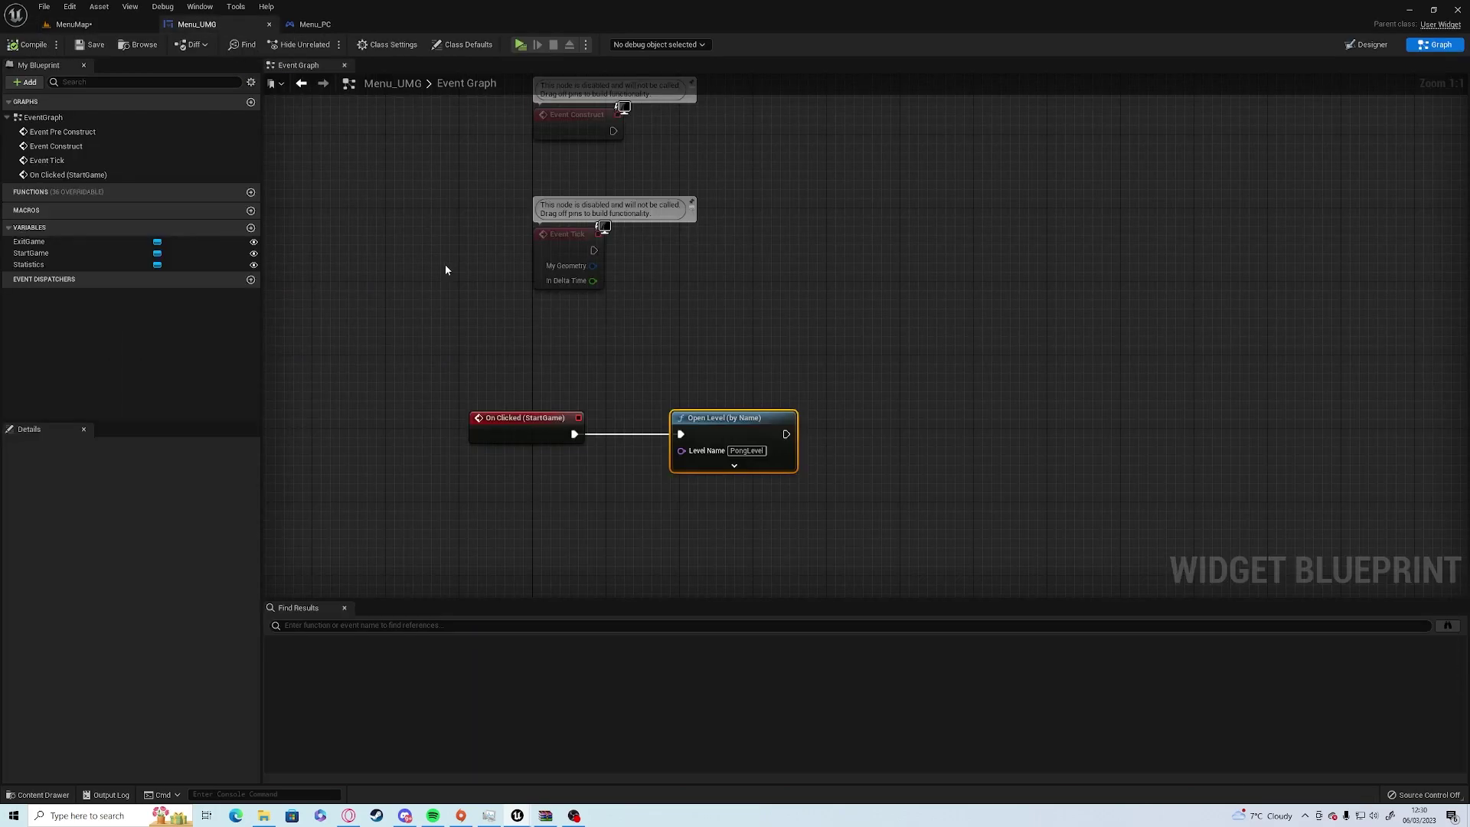
{"action": "left_click", "coordinate": [1366, 45]}
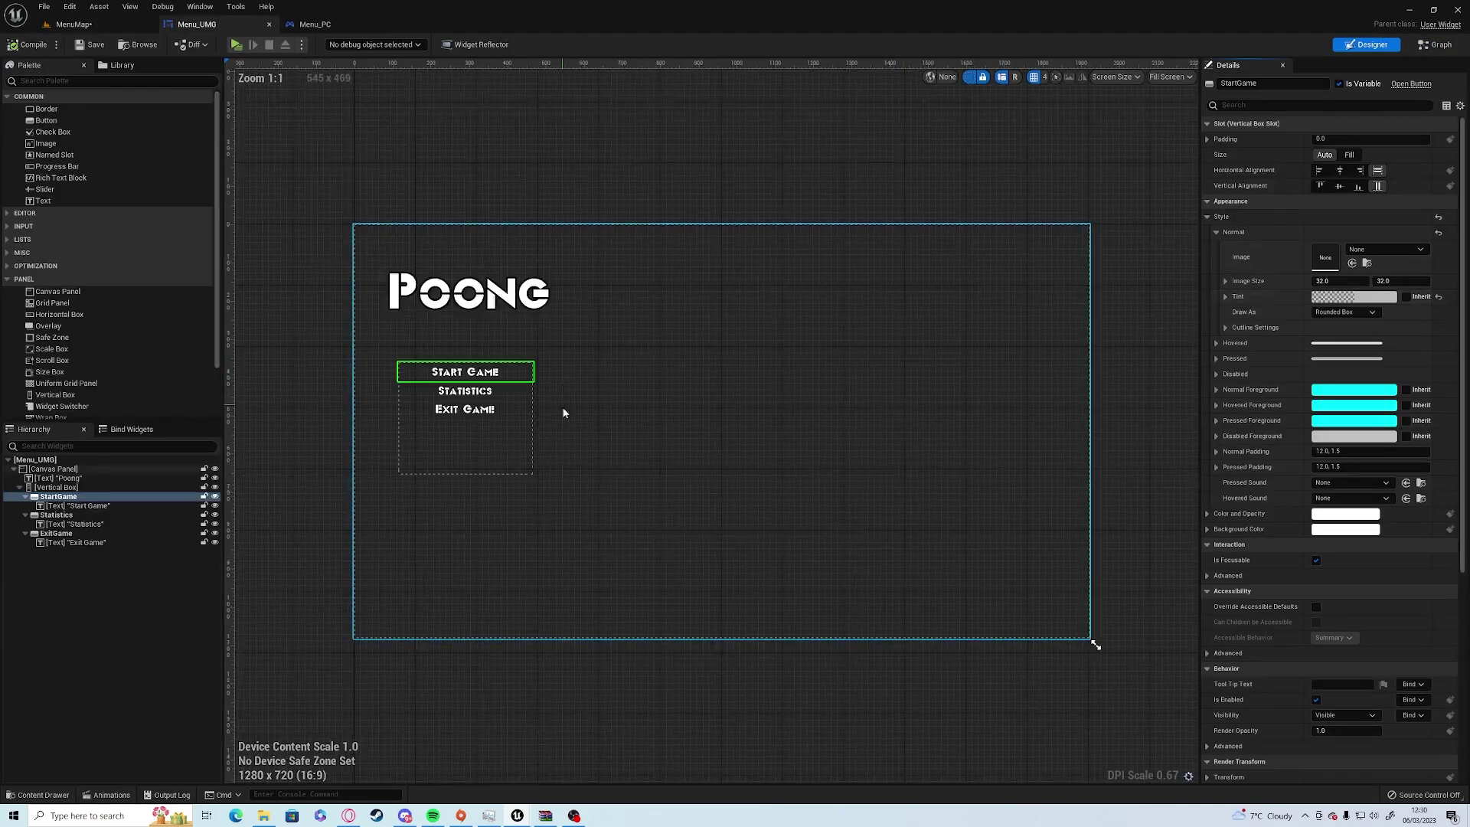
{"action": "left_click", "coordinate": [512, 413]}
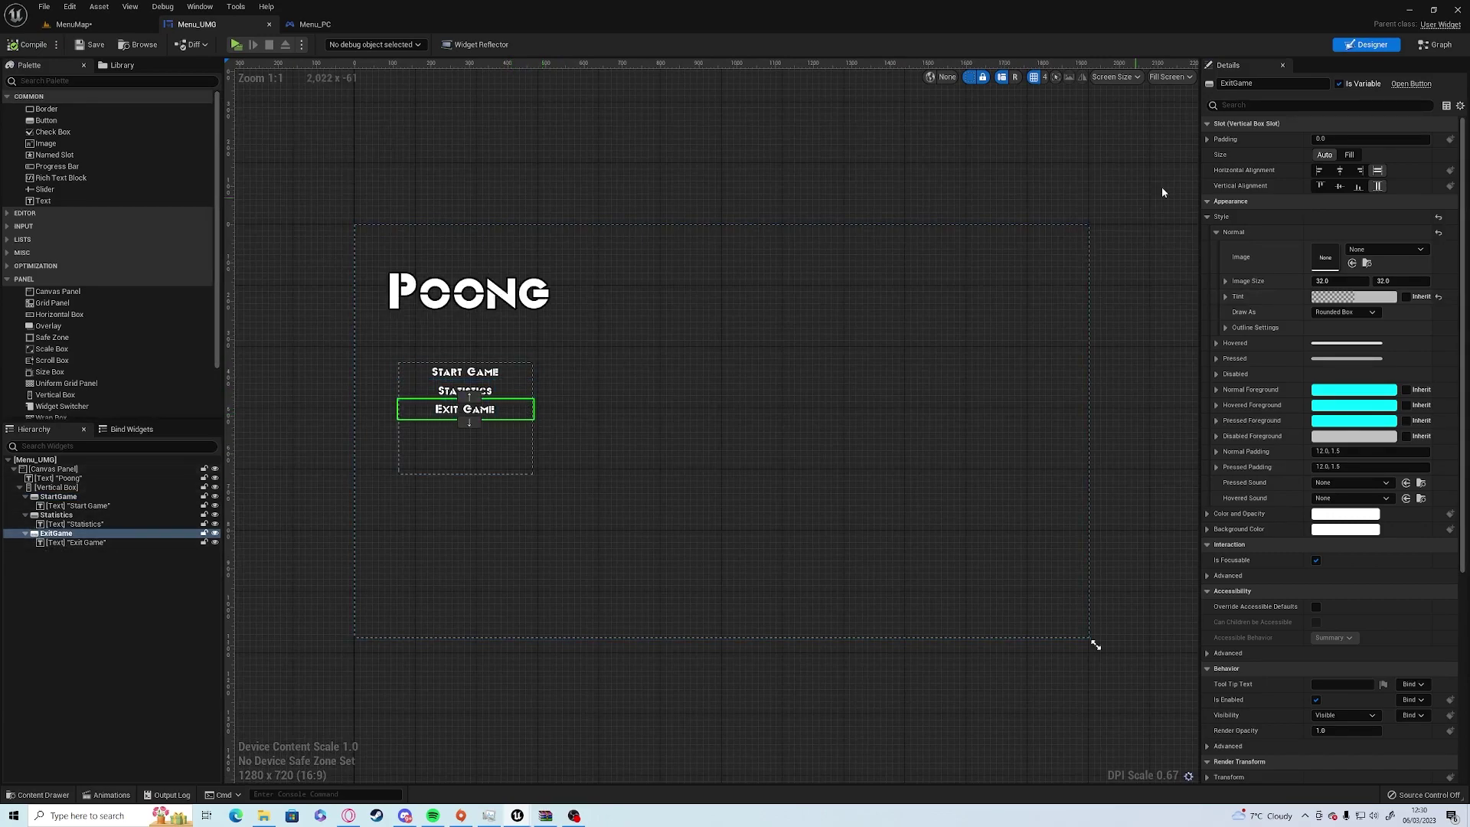
{"action": "scroll", "coordinate": [1263, 588], "scroll_direction": "down", "scroll_amount": 8}
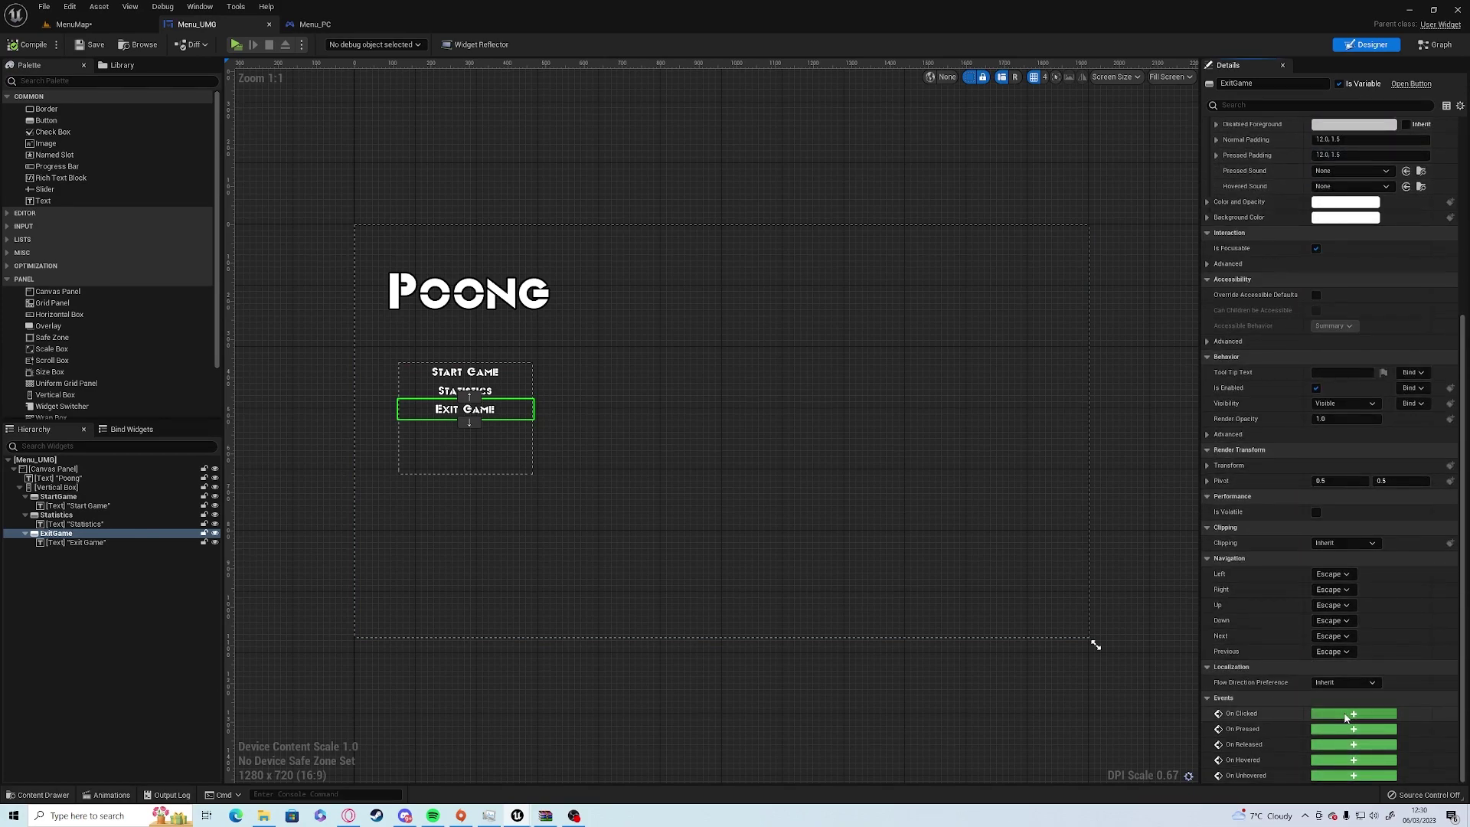
{"action": "left_click", "coordinate": [1347, 717]}
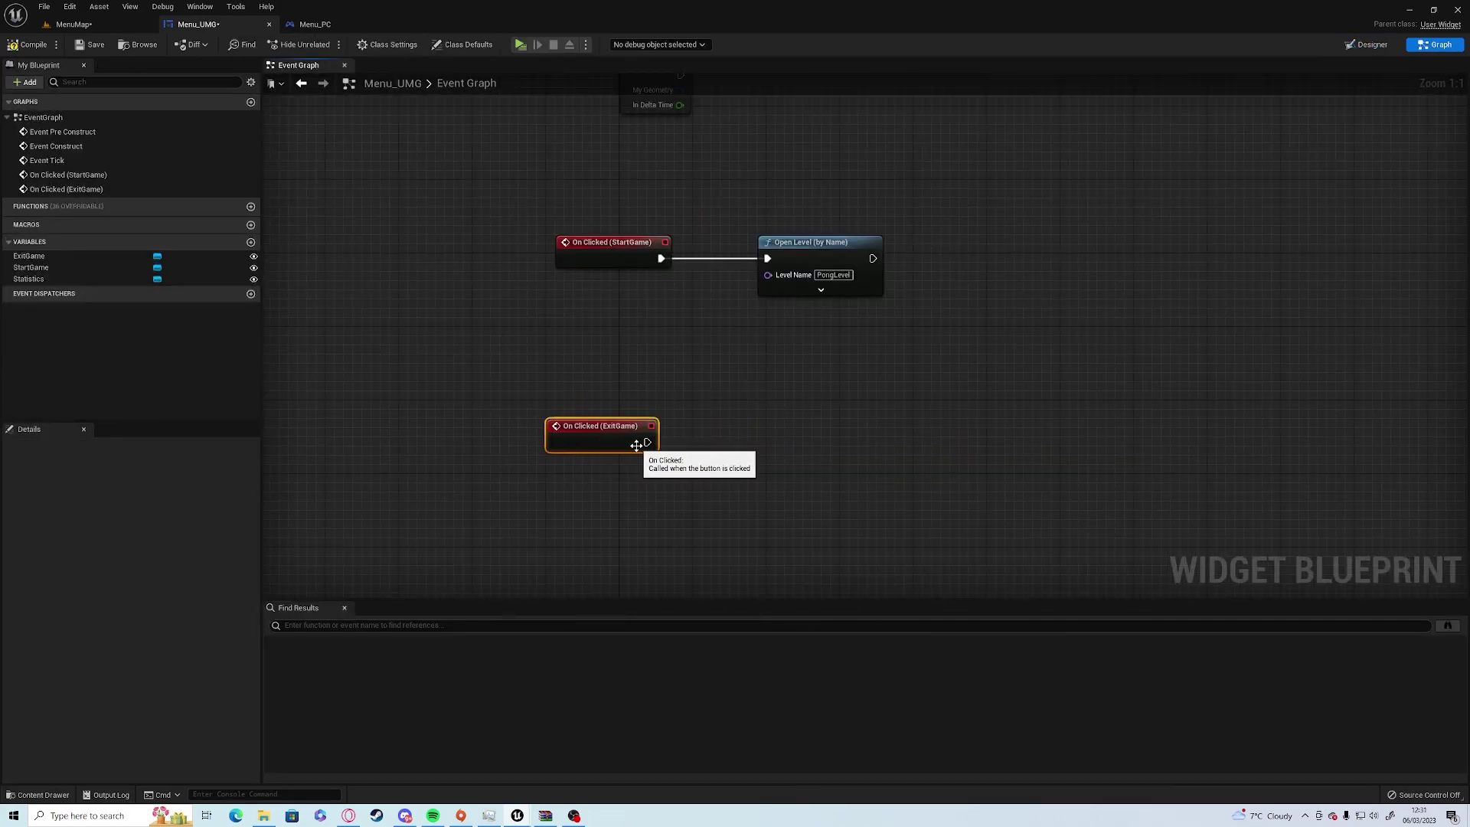
Connect a Quit Game node to the On Clicked (ExitGame) event and align it with the event
{"action": "left_click_drag", "start_coordinate": [646, 442], "coordinate": [716, 447]}
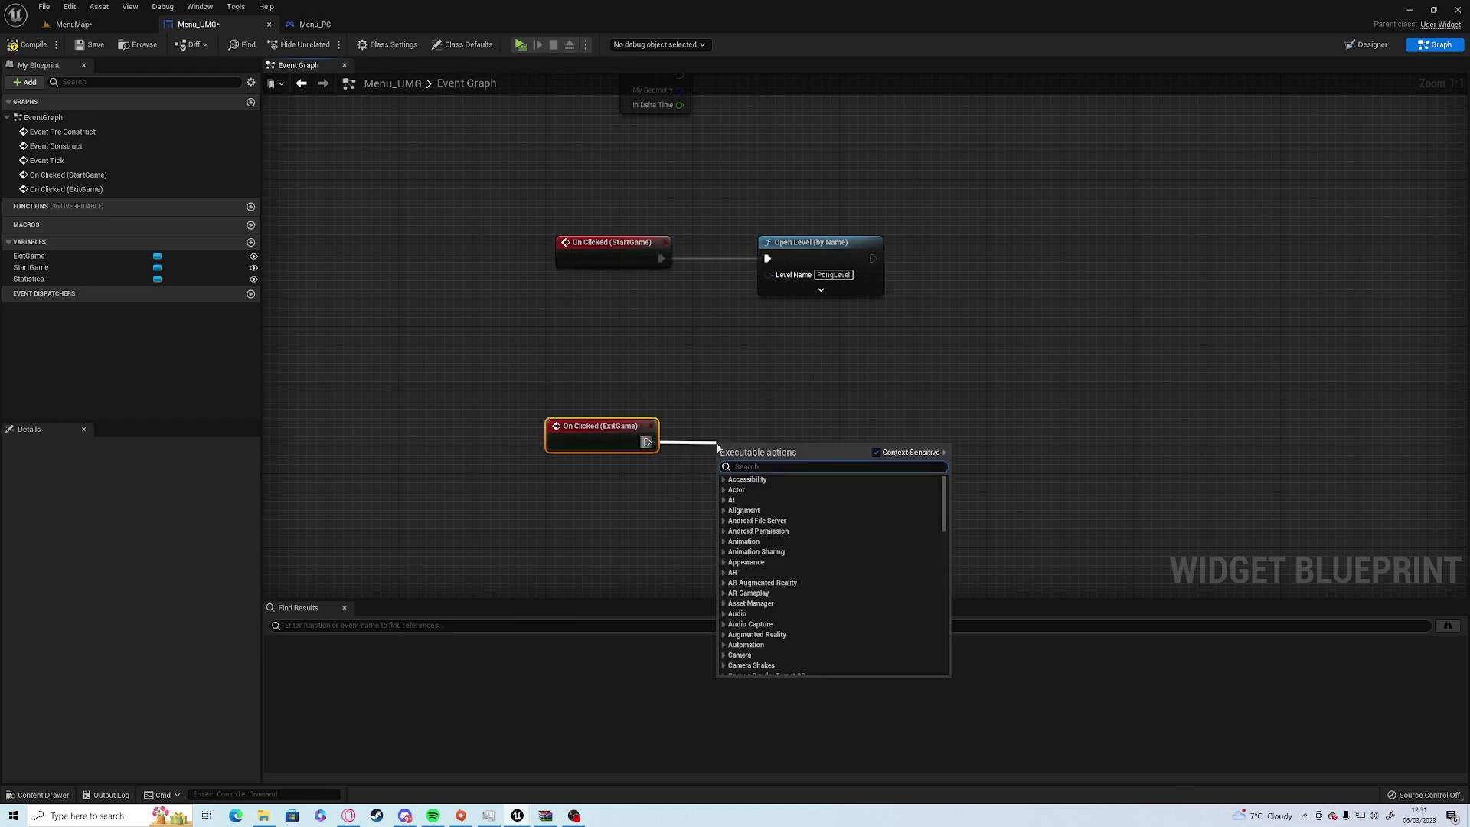
{"action": "type", "text": "quit"}
{"action": "key", "text": "Return"}
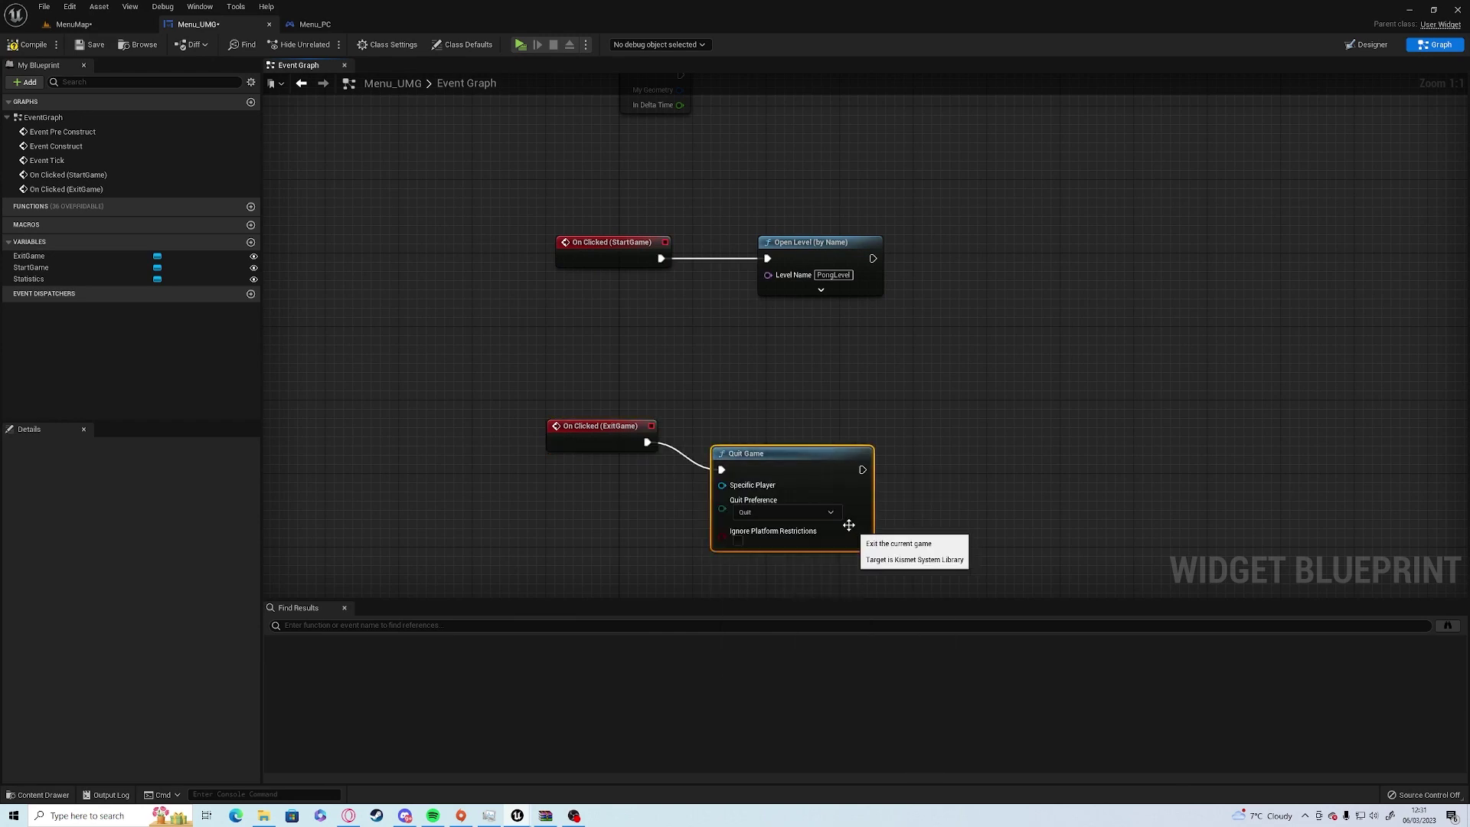
{"action": "left_click_drag", "start_coordinate": [799, 462], "coordinate": [848, 442]}
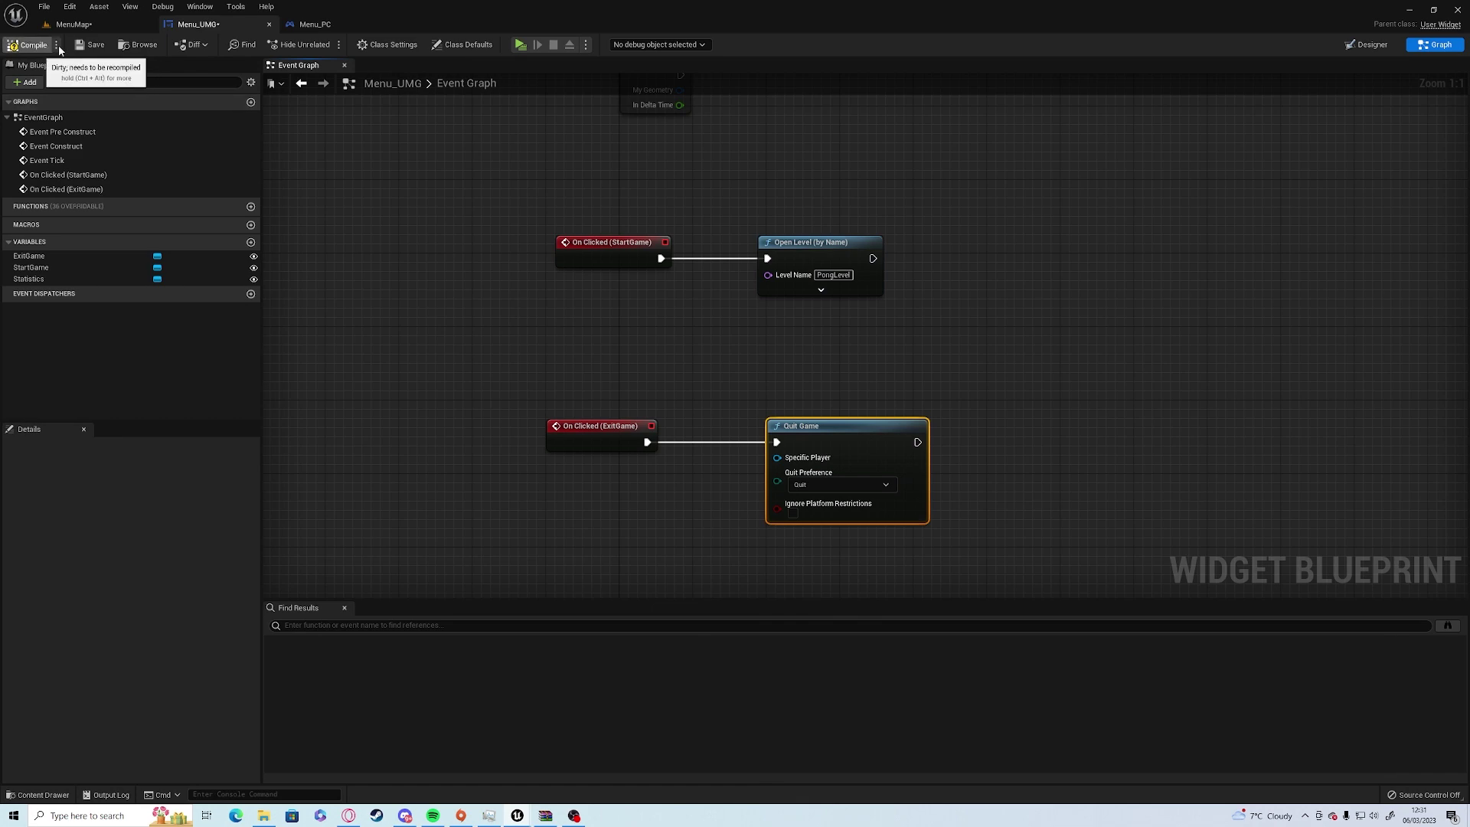
Play-test the menu, checking that Start Game opens the Pong level and Exit Game closes the game
{"action": "left_click", "coordinate": [520, 45]}
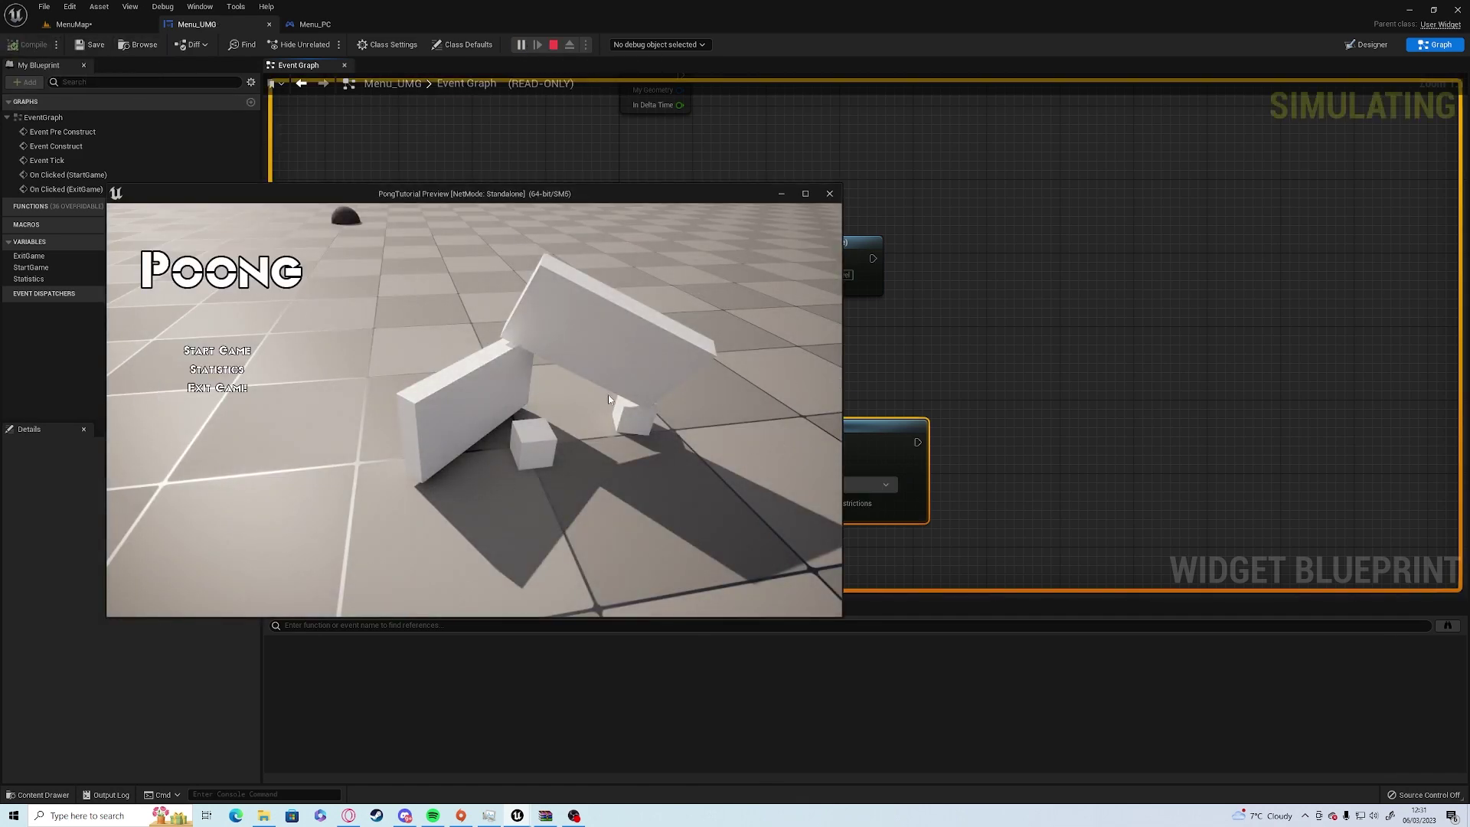
{"action": "left_click", "coordinate": [222, 350]}
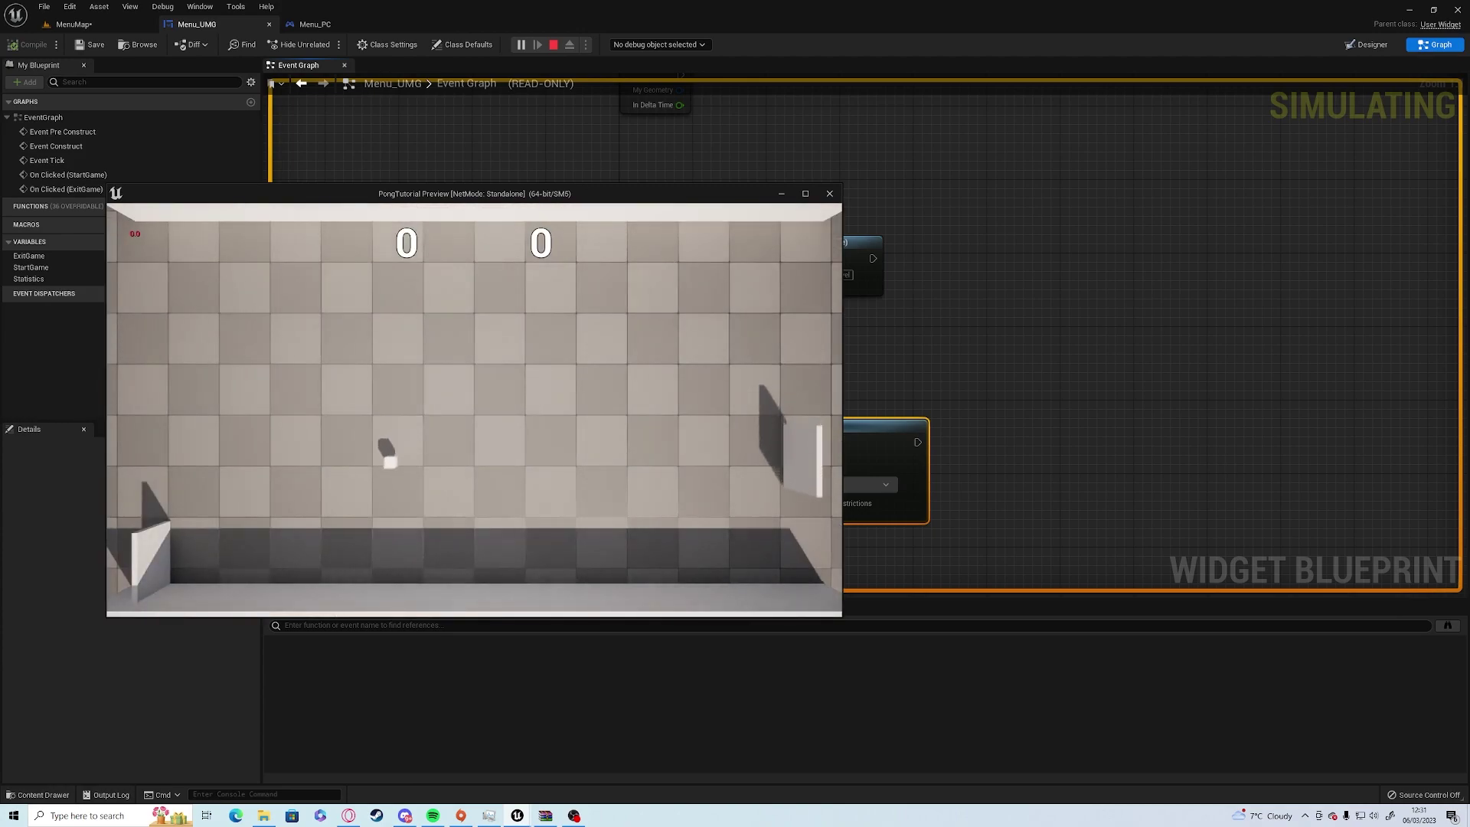
{"action": "key", "text": "Escape"}
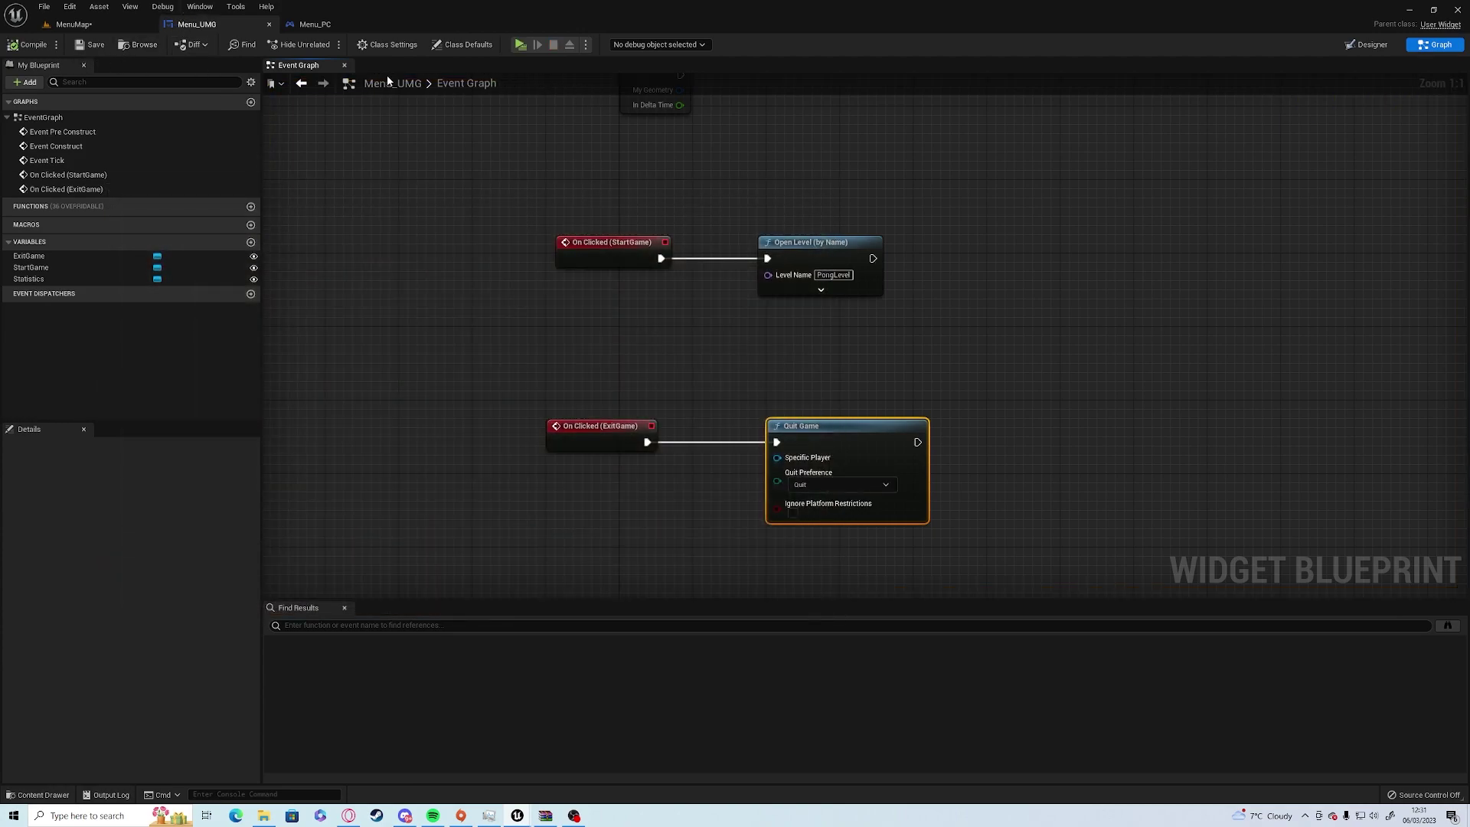
{"action": "left_click", "coordinate": [521, 44]}
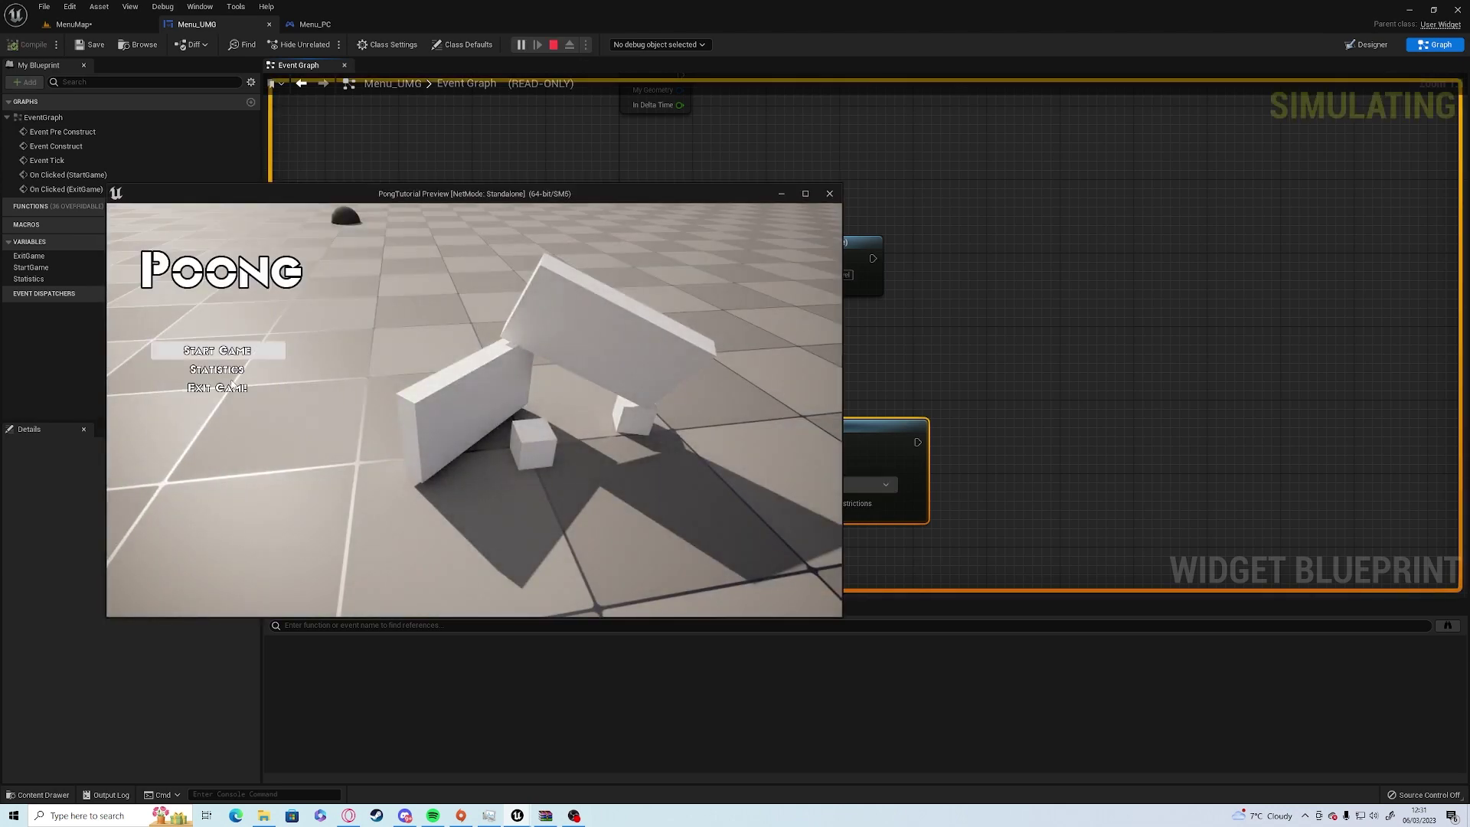
{"action": "left_click", "coordinate": [521, 44]}
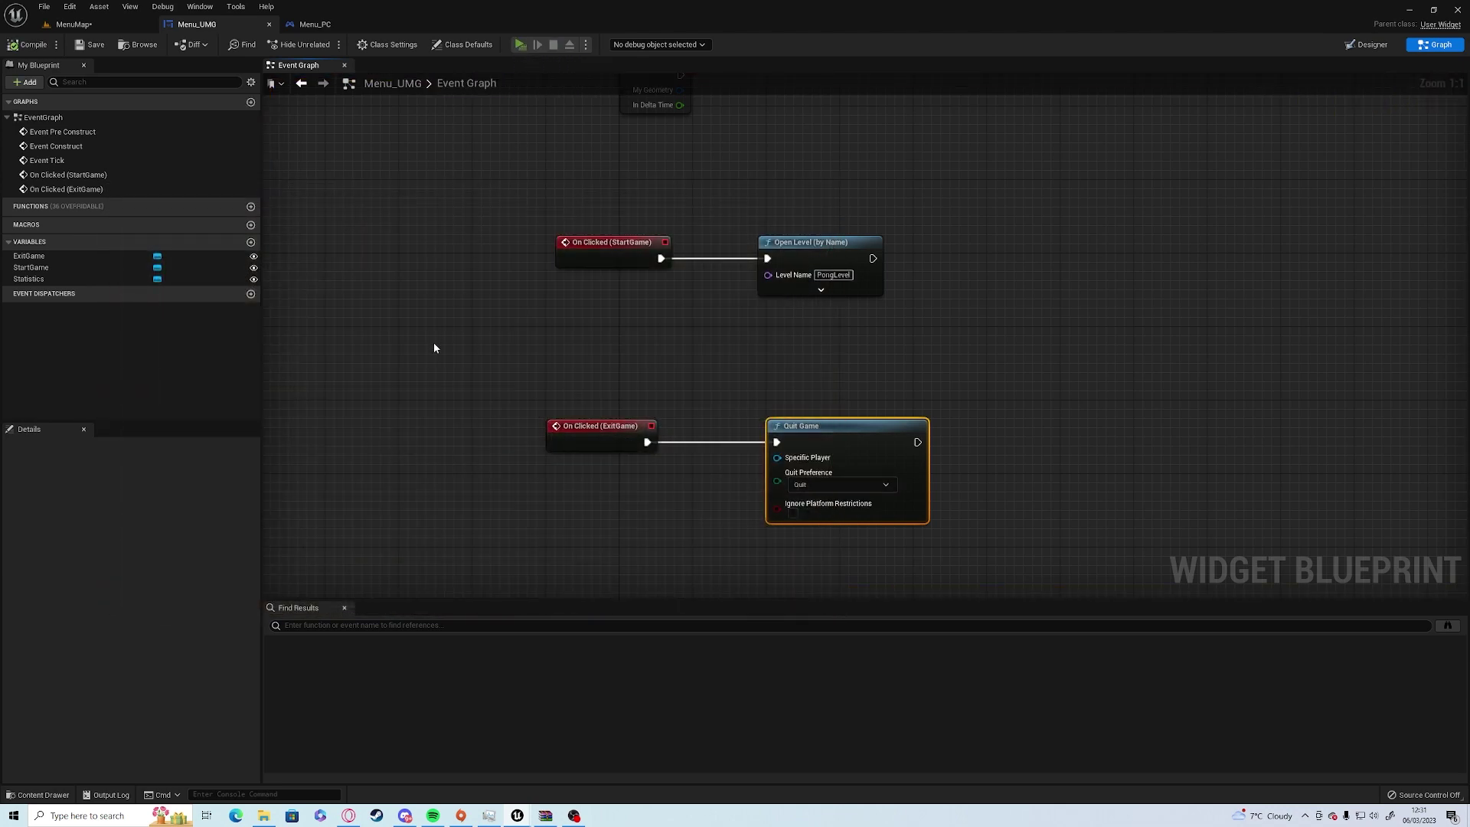
{"action": "left_click", "coordinate": [253, 394]}
Move the On Clicked (ExitGame) and Quit Game nodes closer to the Start Game nodes and return to MenuMap
{"action": "left_click_drag", "start_coordinate": [578, 377], "coordinate": [863, 412]}
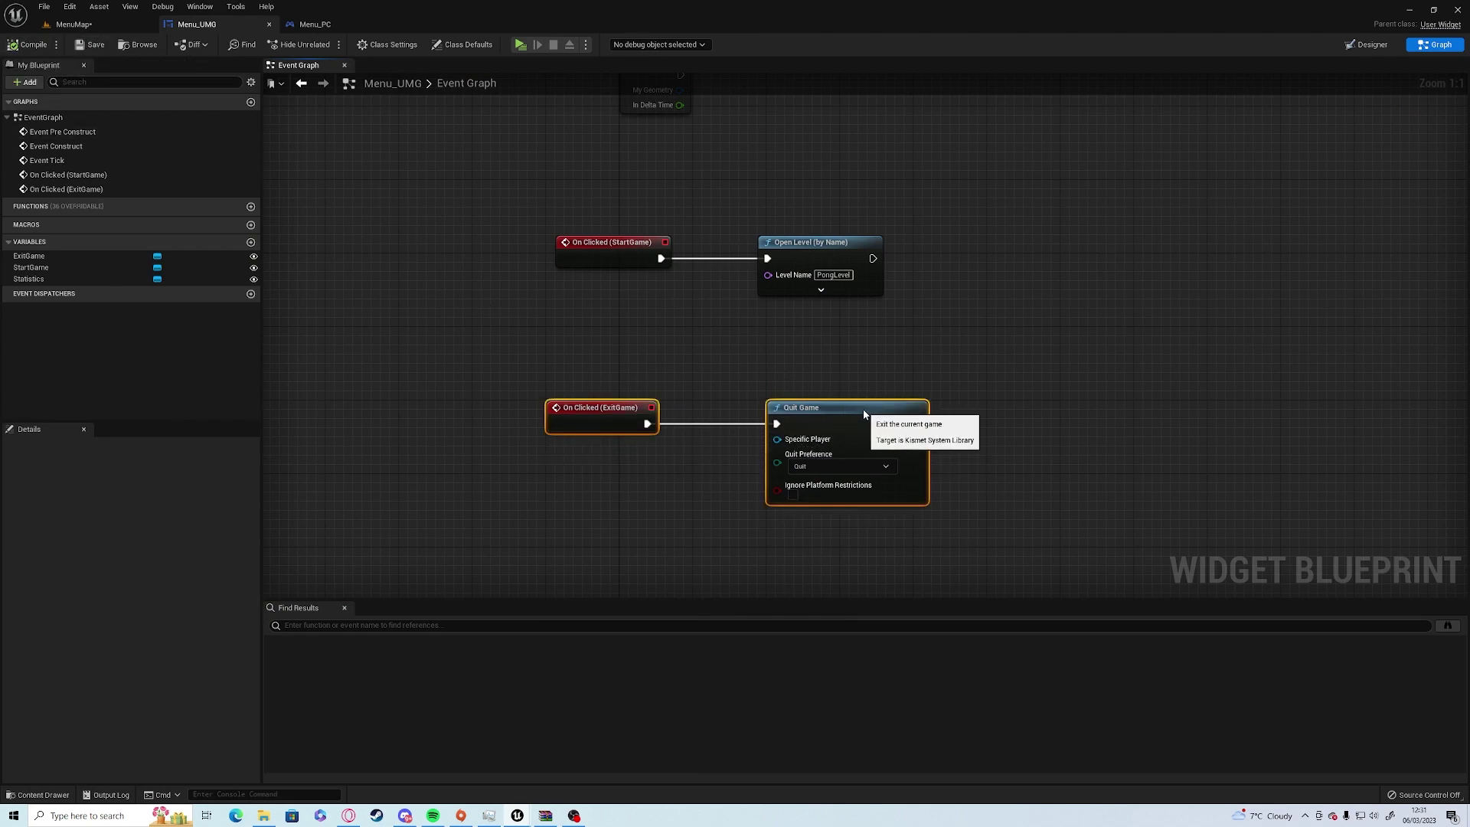
{"action": "left_click", "coordinate": [873, 387]}
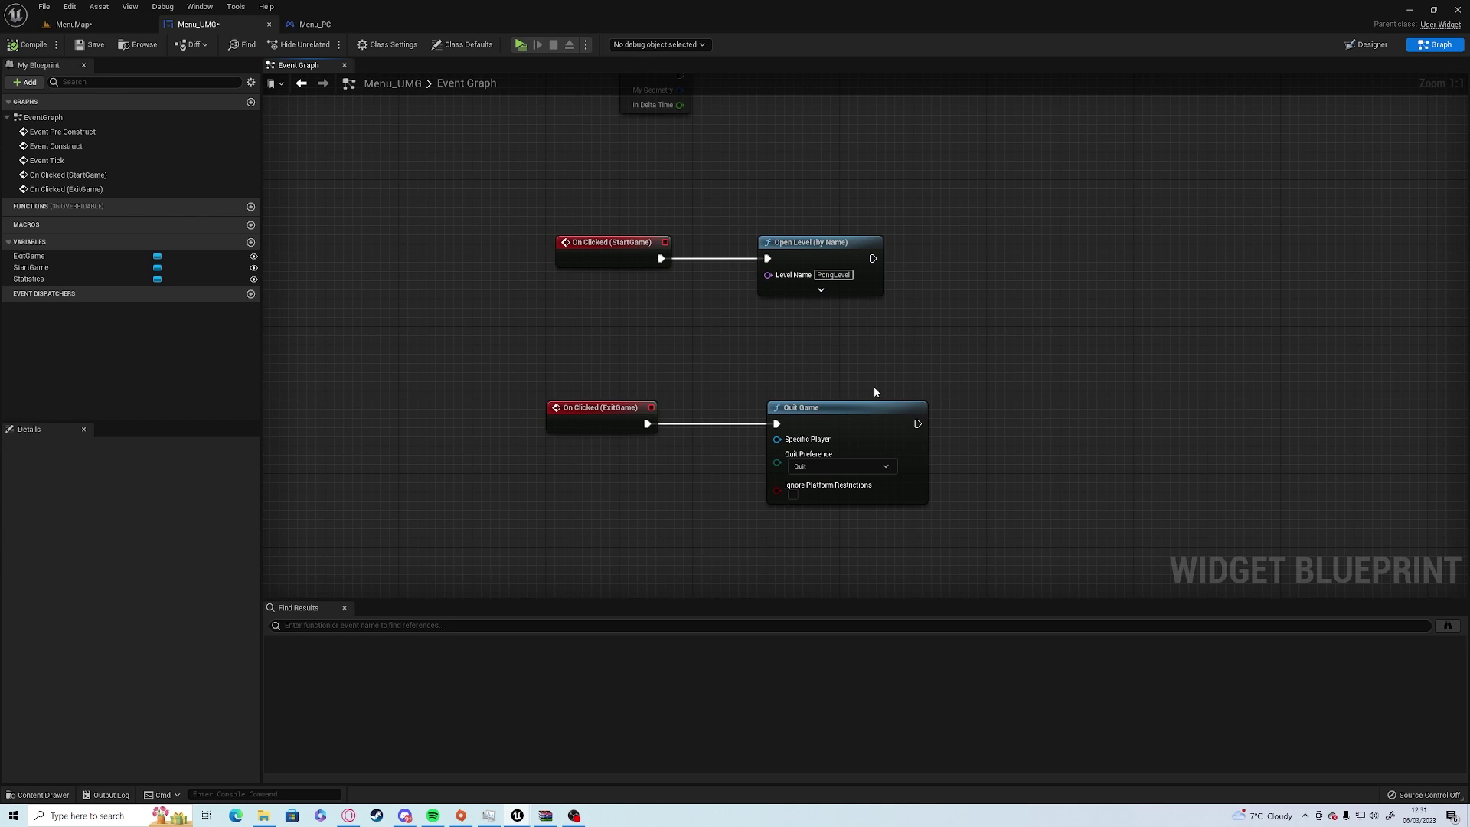
{"action": "left_click", "coordinate": [136, 27]}
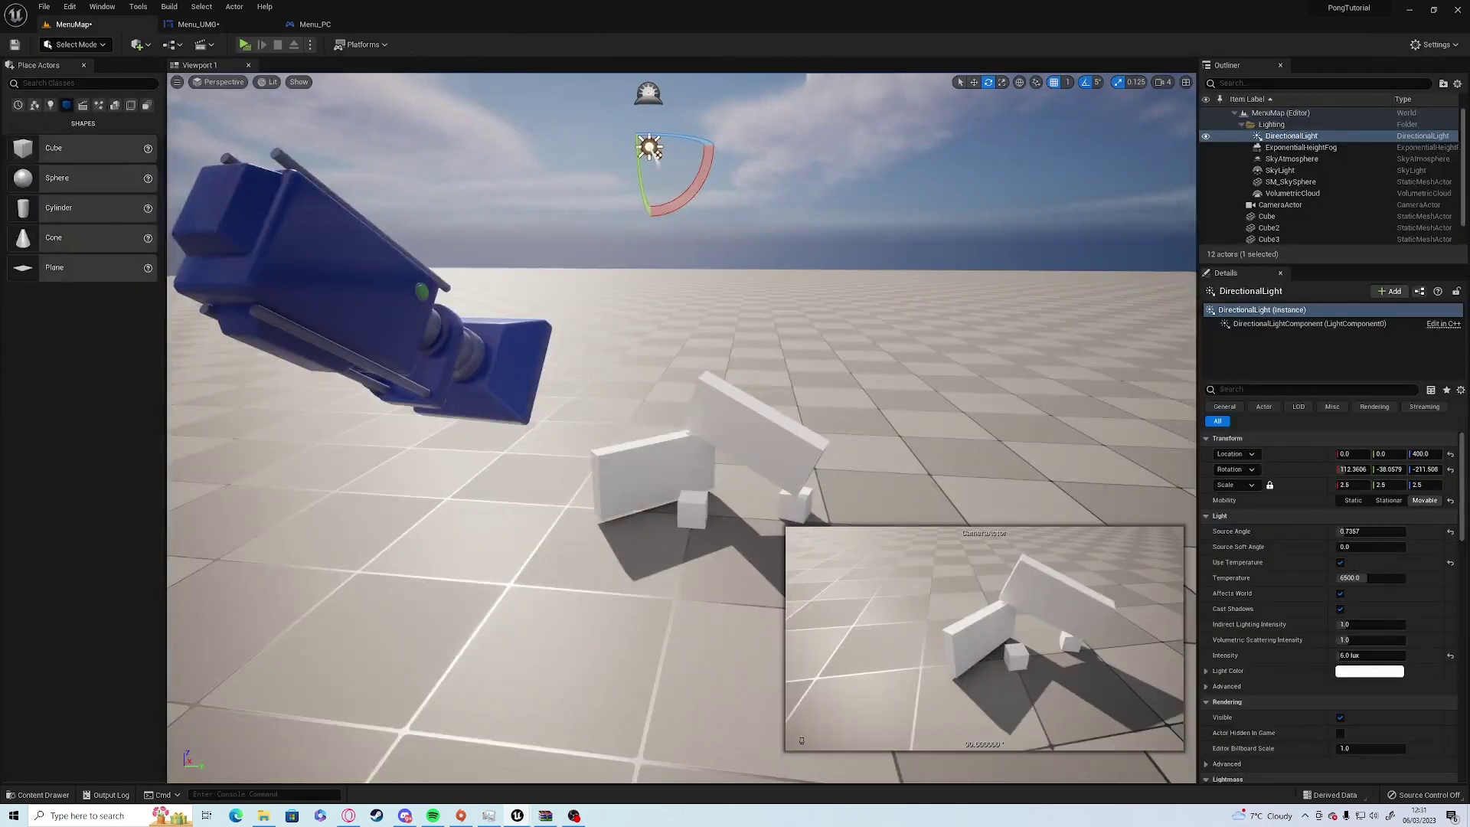
{"action": "right_click_drag", "start_coordinate": [727, 448], "coordinate": [749, 459]}
{"action": "key", "text": "d"}
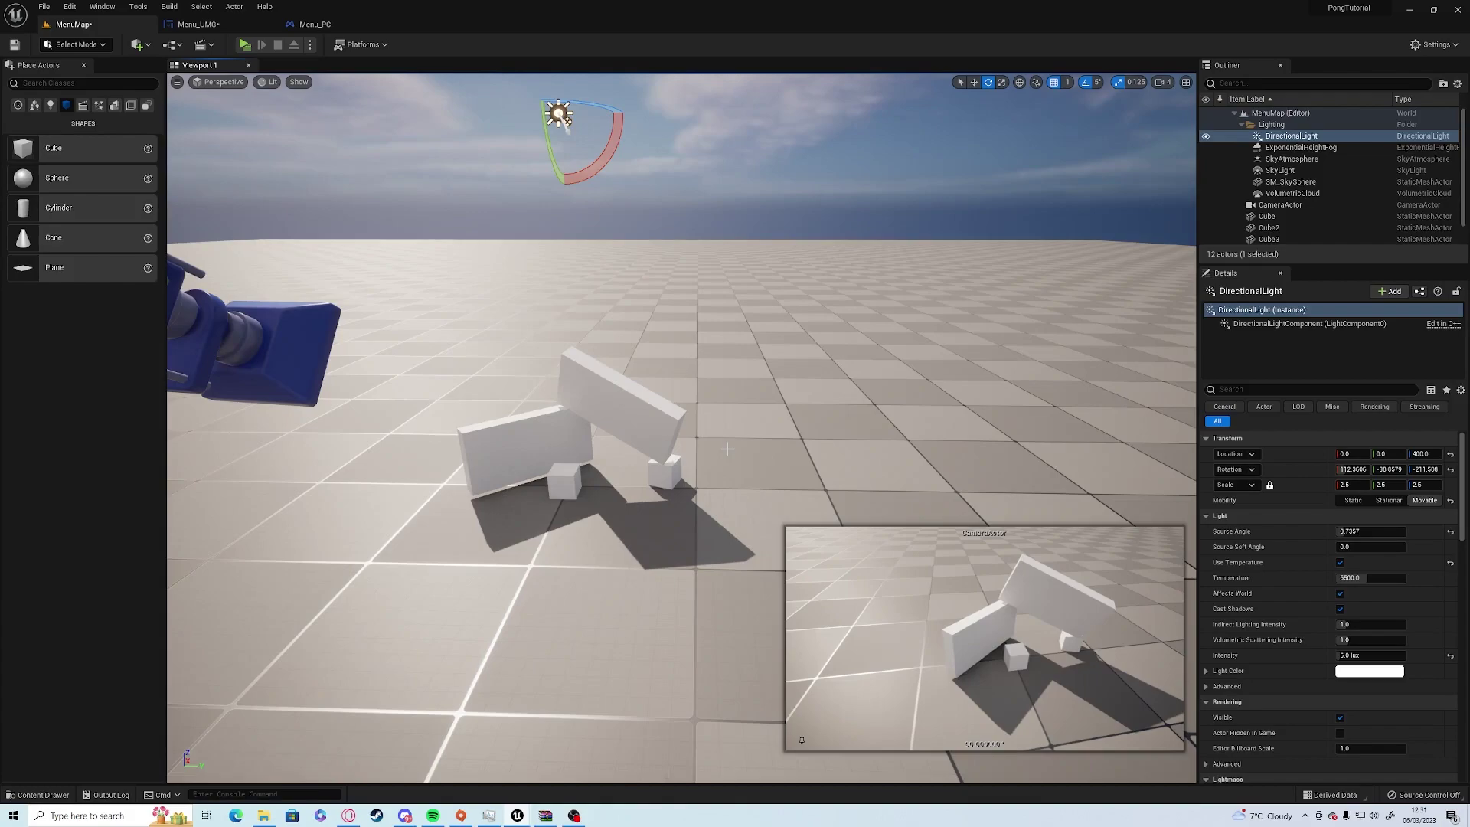
{"action": "key", "text": "a"}
{"action": "right_click_drag", "start_coordinate": [712, 452], "coordinate": [711, 452]}
{"action": "key", "text": "d"}
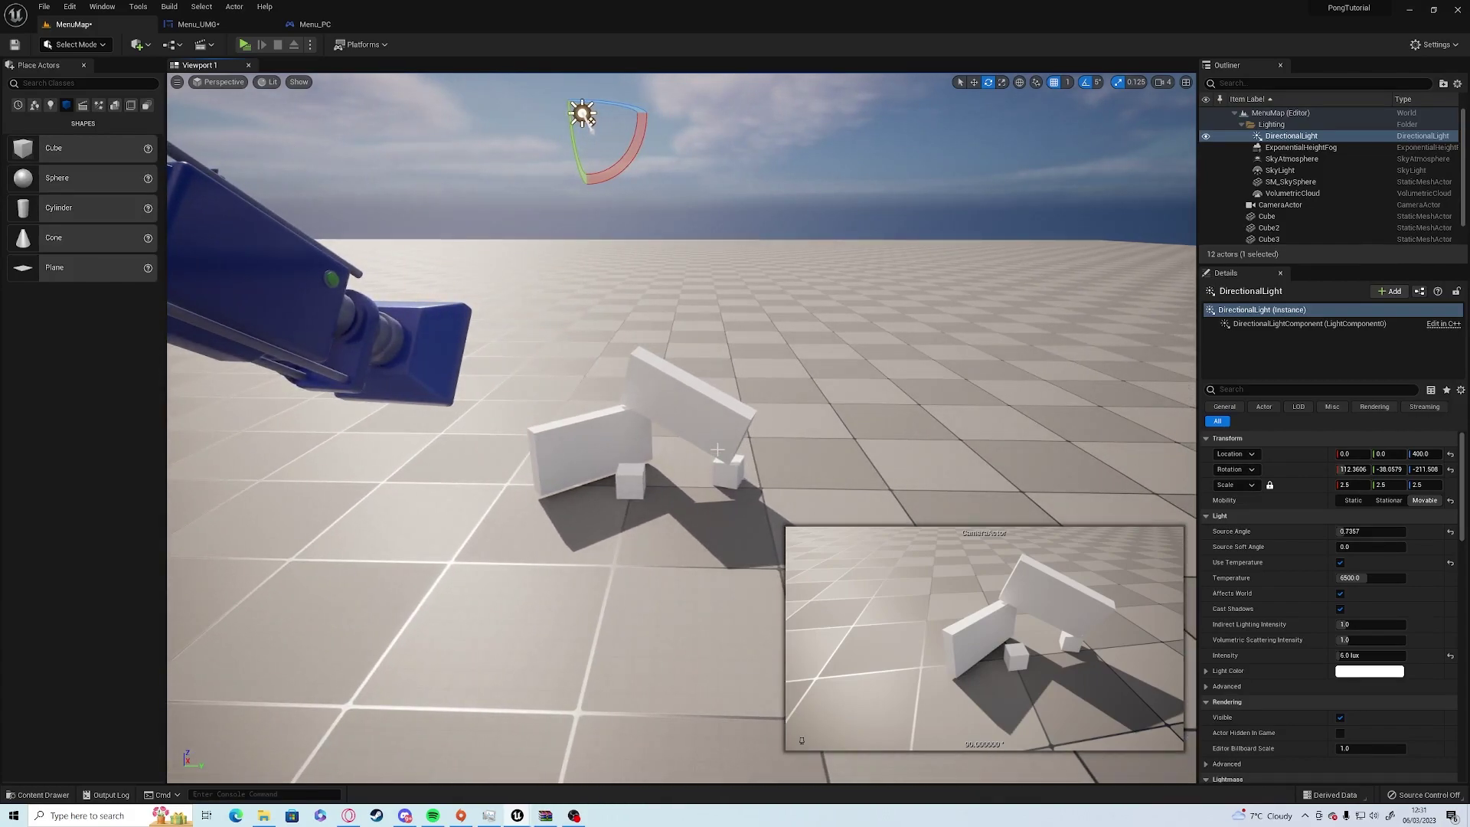